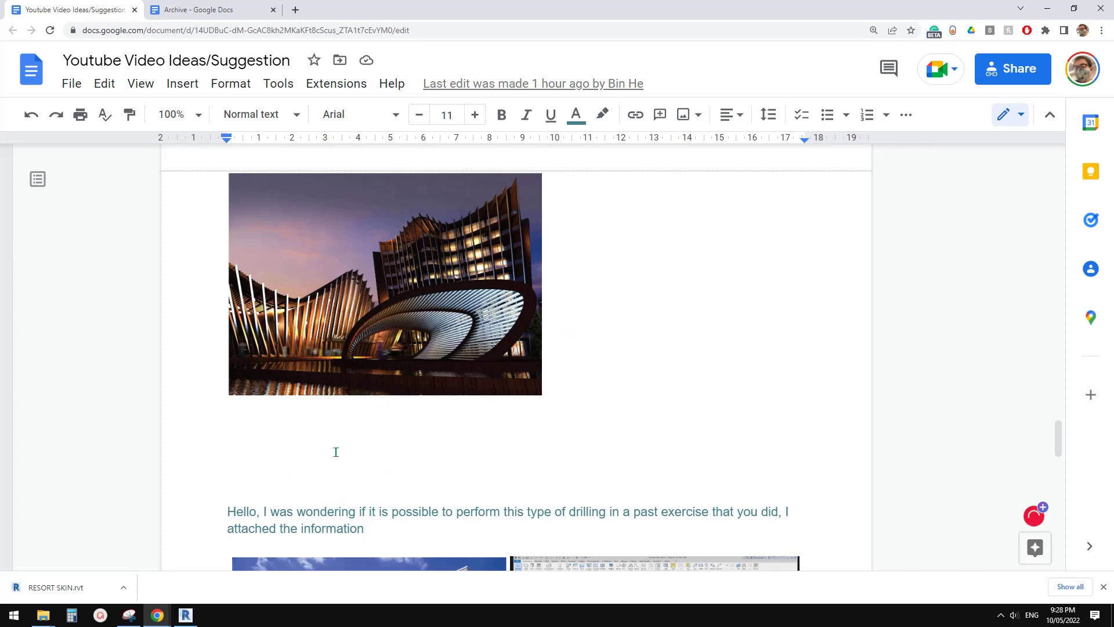
Step: Switch to Revit and create a new project from the defaultAUSENU template
left_click(186, 614)
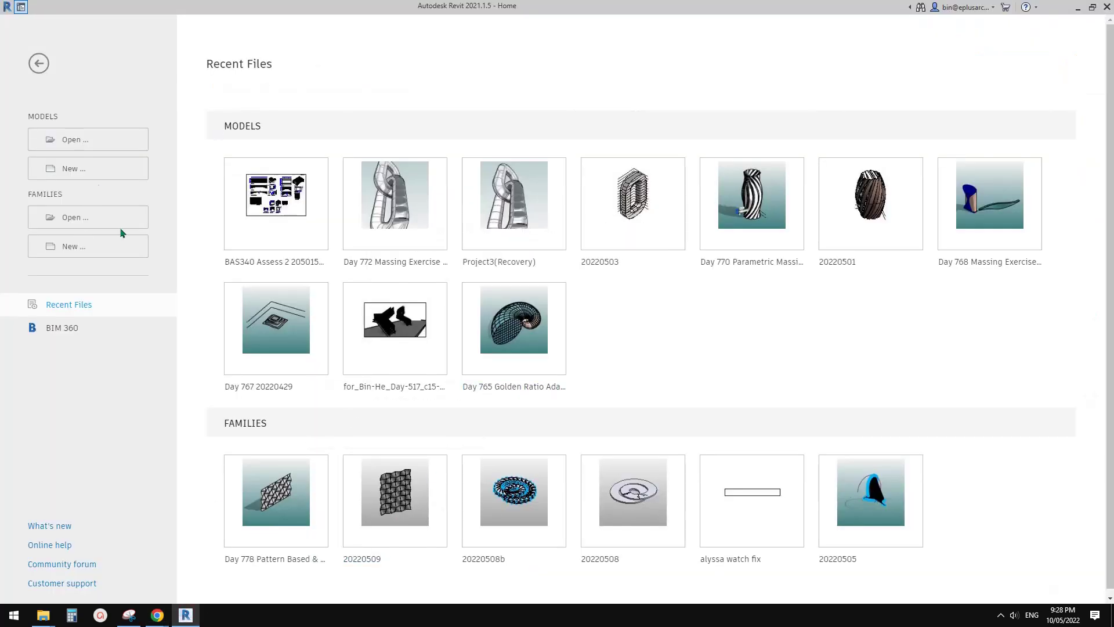
mouse_move(157, 614)
left_click(262, 574)
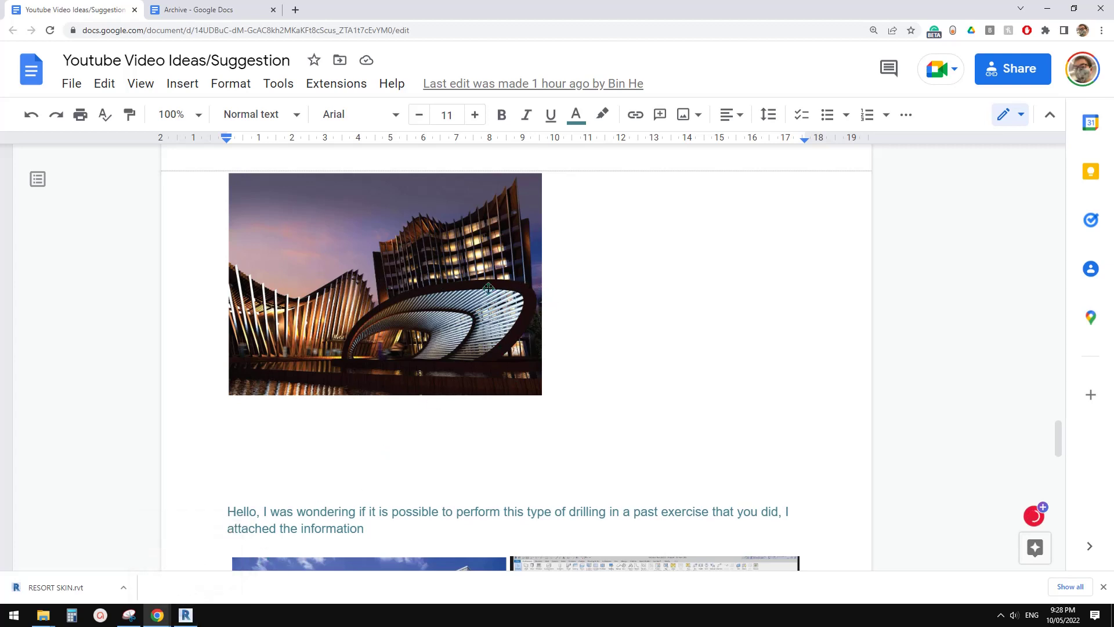
left_click(185, 615)
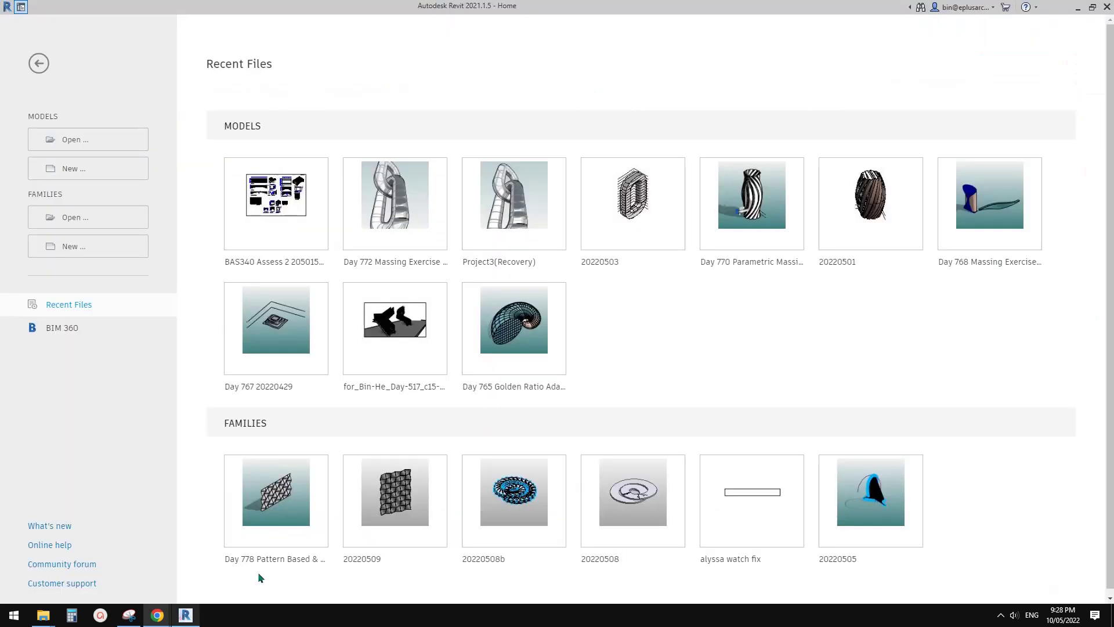
left_click(81, 170)
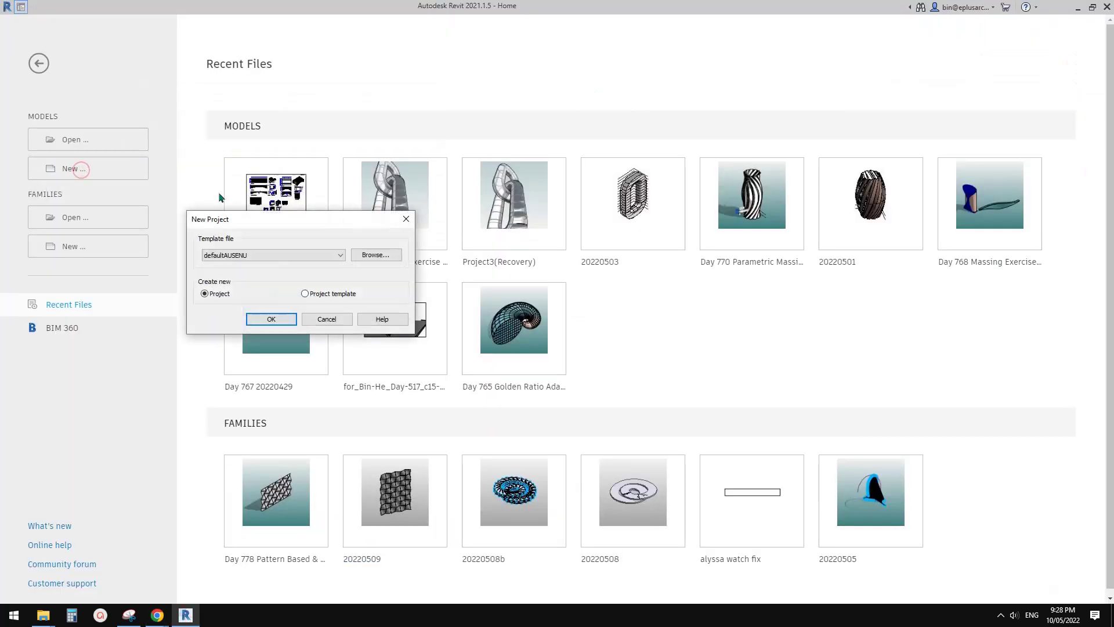
left_click(280, 317)
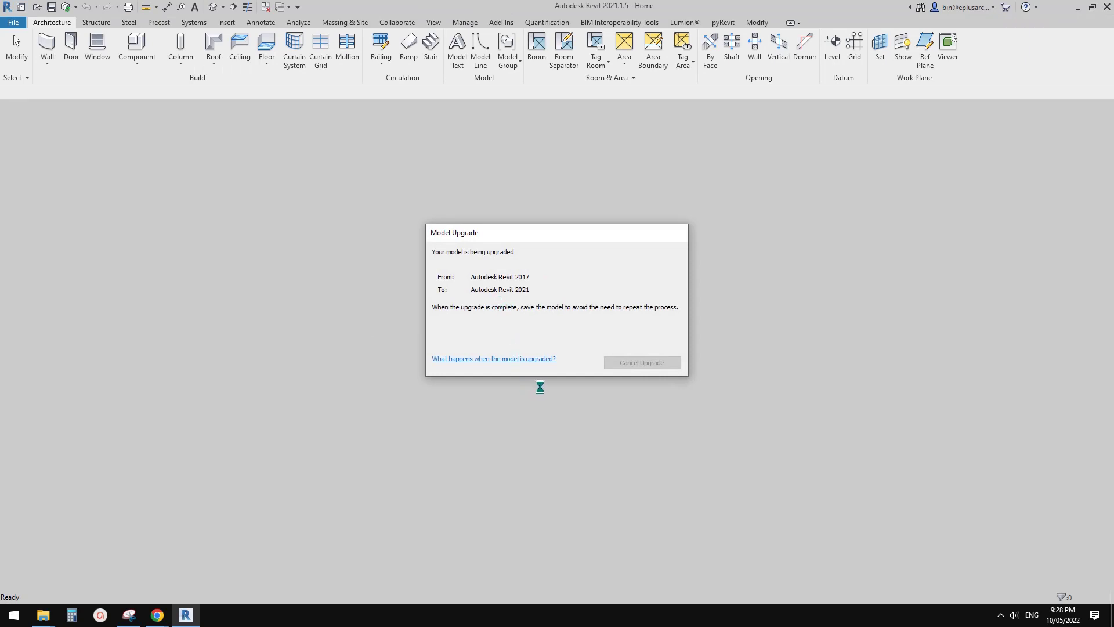
Step: Check the reference photo, and draw a horizontal reference plane above the section line in the Ground Floor plan
left_click(157, 615)
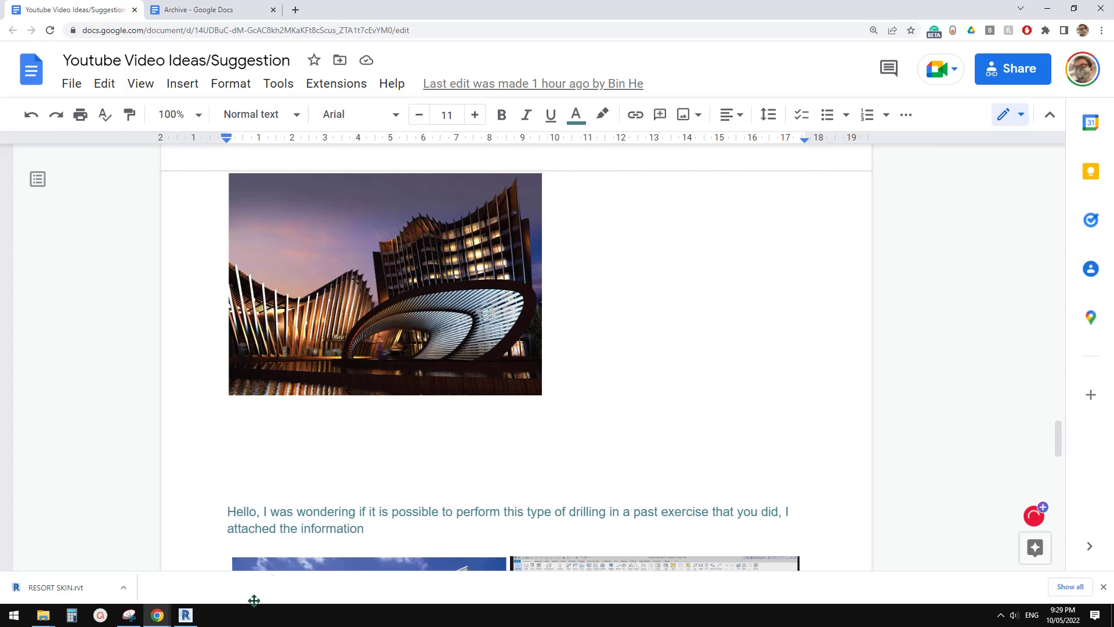
left_click(186, 615)
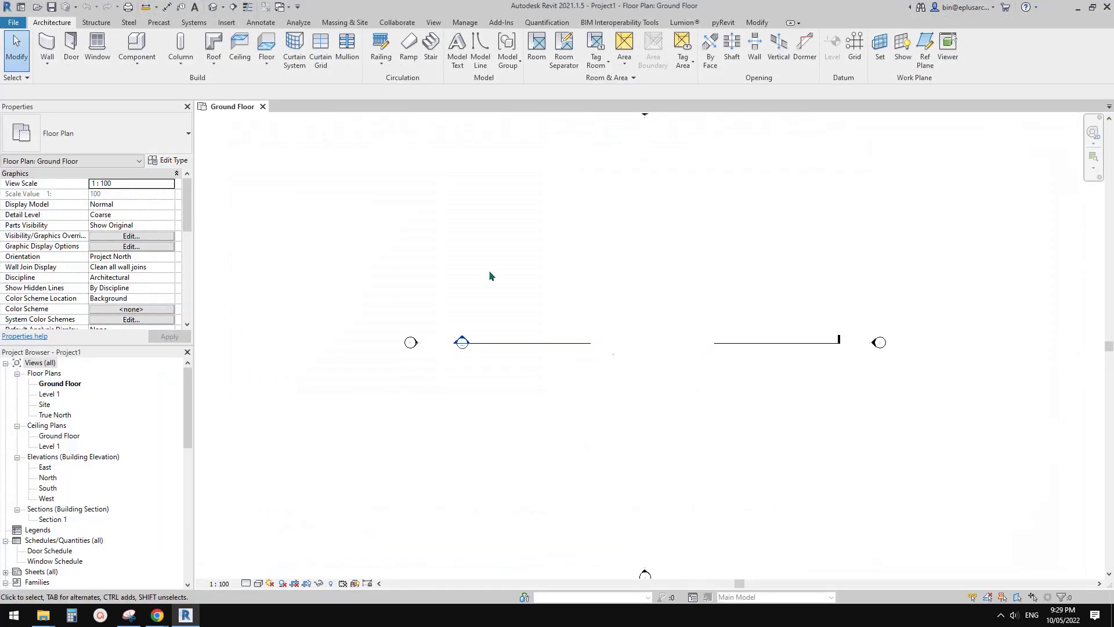
key("r")
key("p")
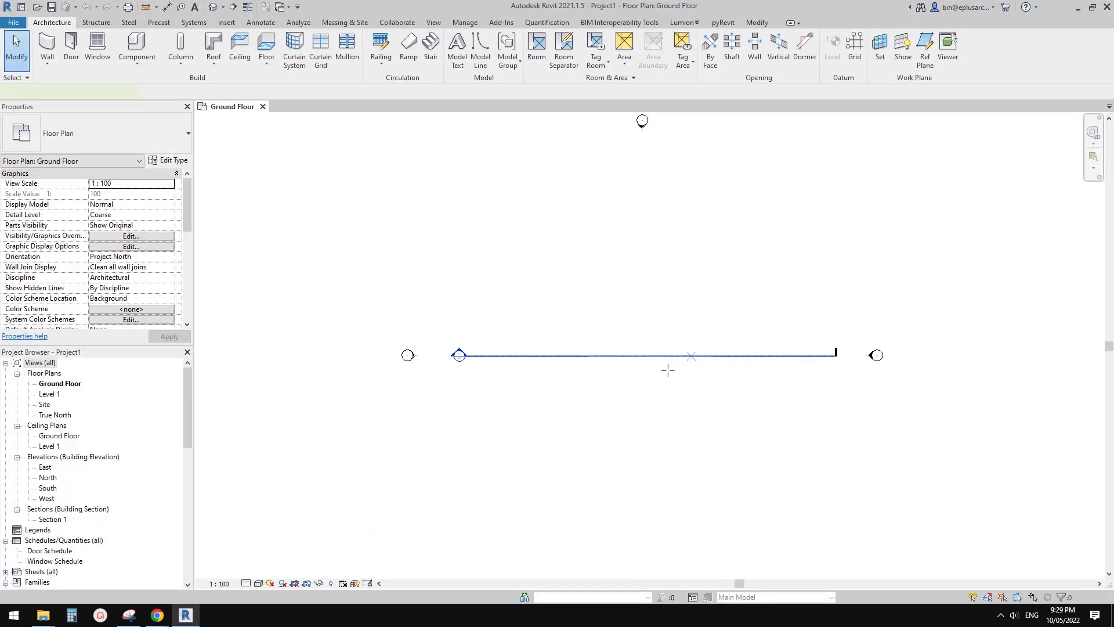
left_click(557, 307)
left_click(773, 296)
key("Escape")
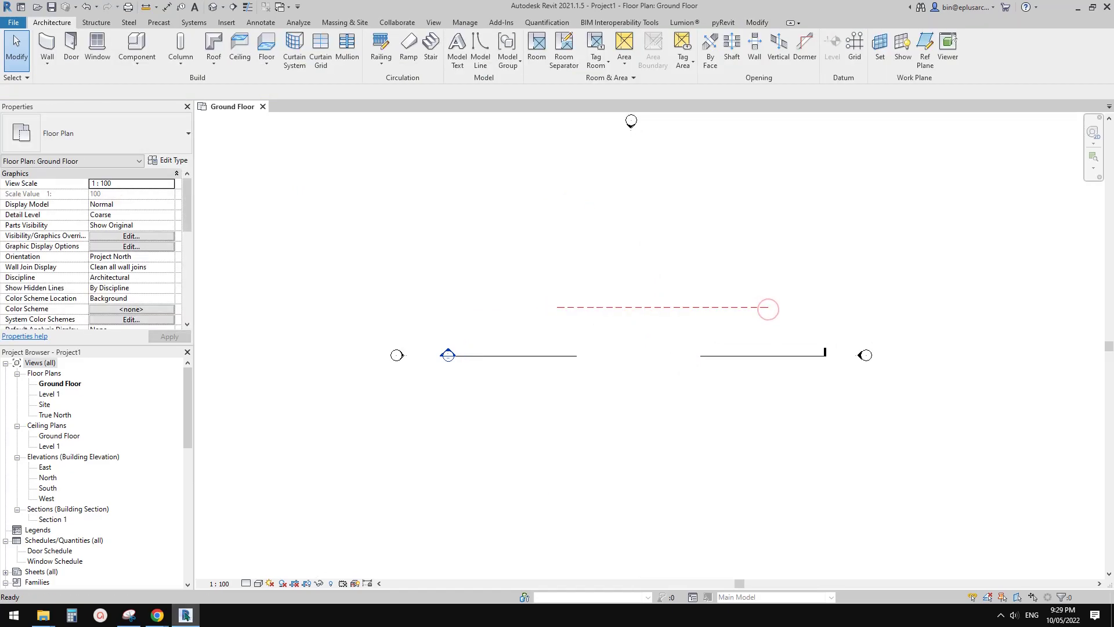
Step: Draw two reference planes sloping down to the right below the horizontal one, the upper at about 8° and the lower steeper
left_click(186, 615)
left_click(186, 615)
mouse_move(164, 620)
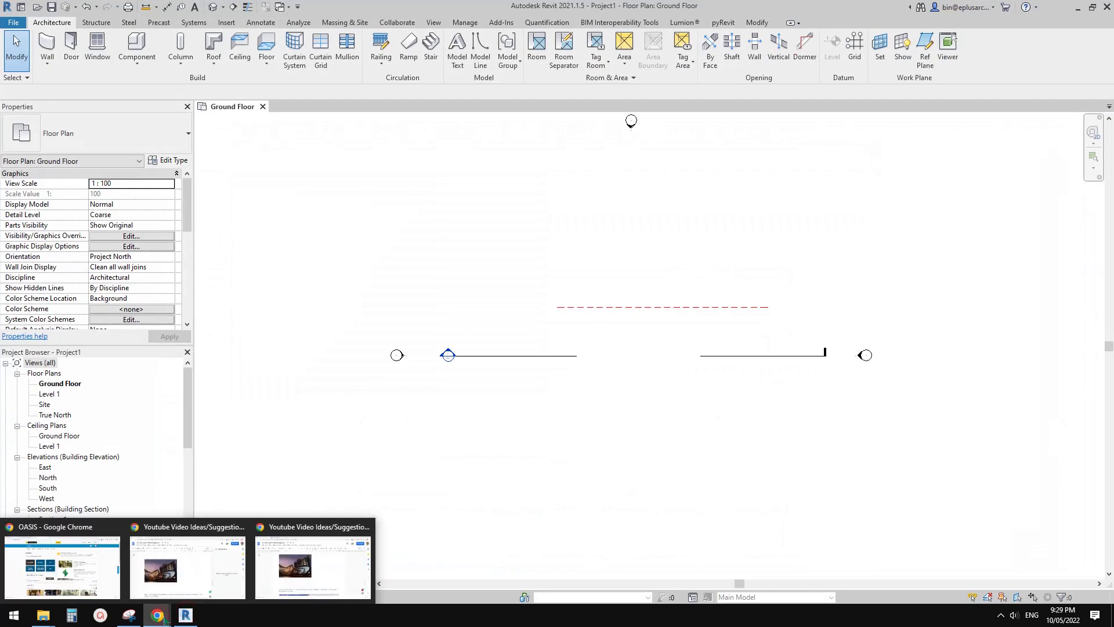
left_click(187, 566)
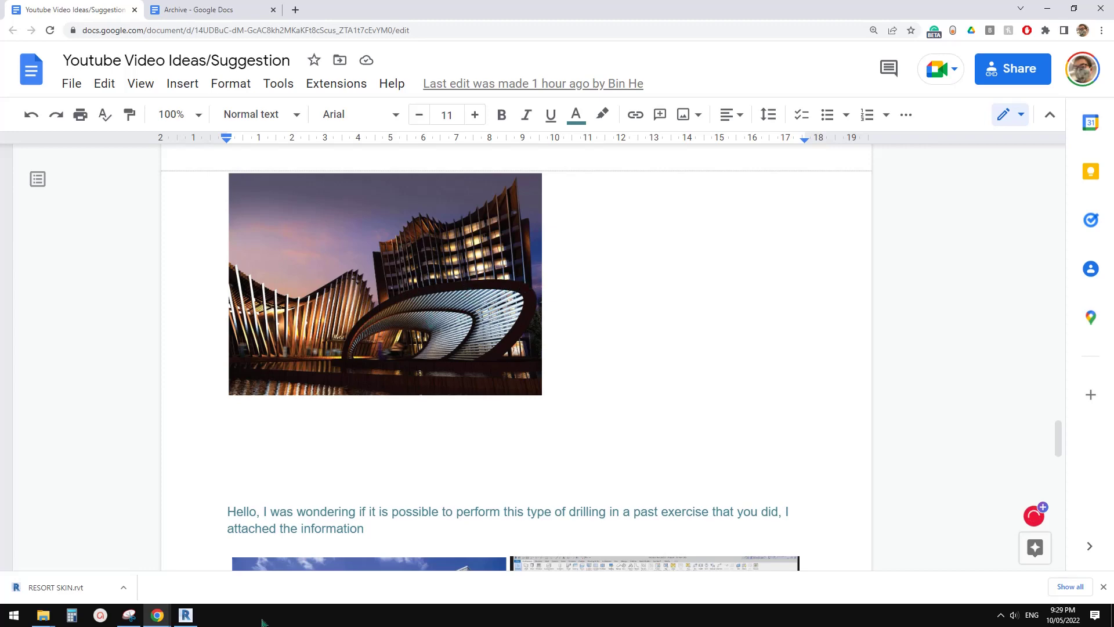
left_click(186, 615)
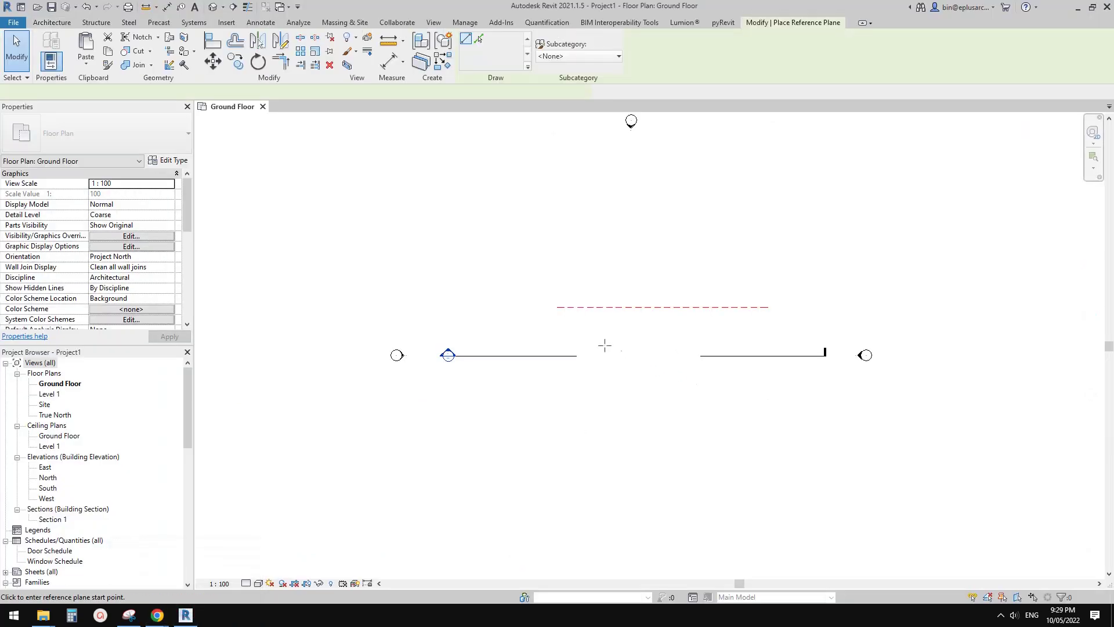
scroll(605, 345, "up", 1)
left_click(550, 363)
left_click(847, 405)
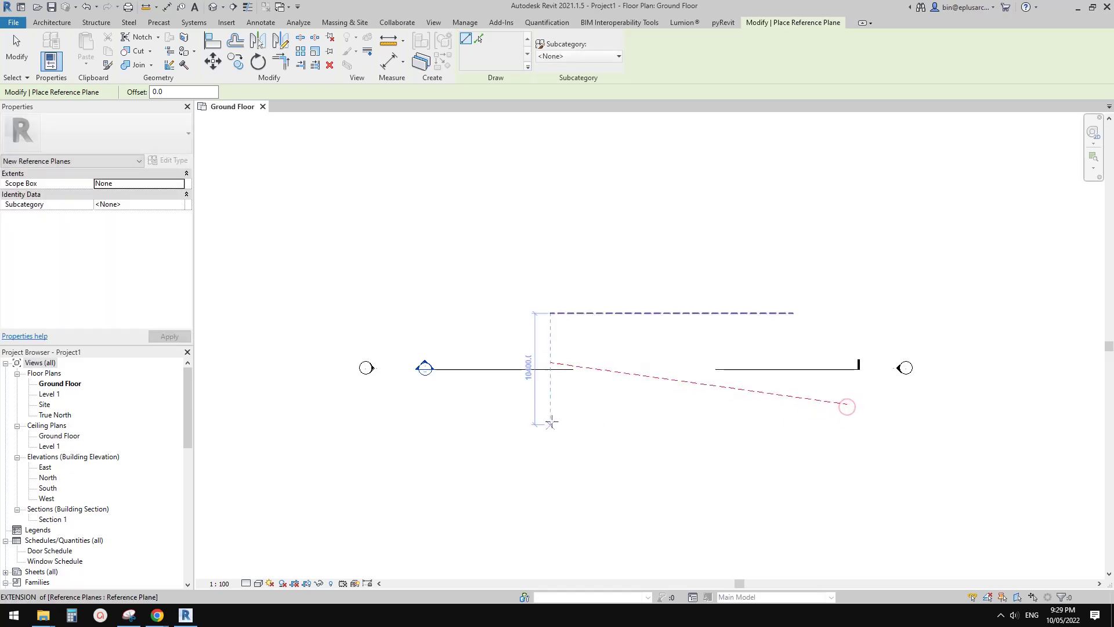
left_click(551, 422)
left_click(833, 517)
key("Escape")
key("Escape")
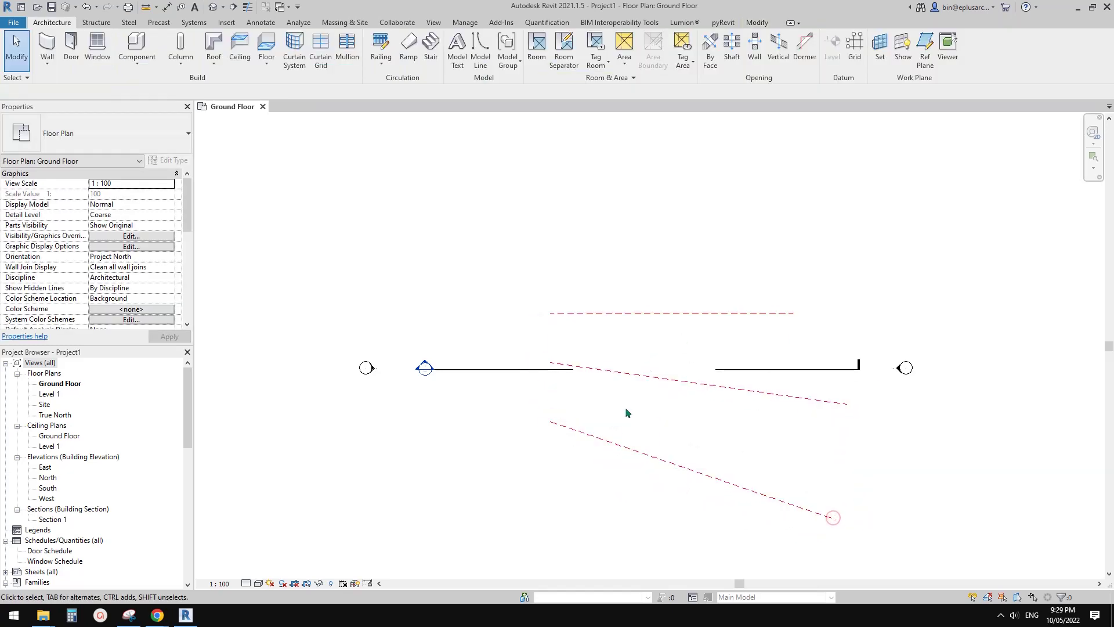
Step: Move the lowest sloped reference plane slightly up and to the left in the plan
left_click(619, 442)
left_click_drag(619, 442, 606, 431)
key("Escape")
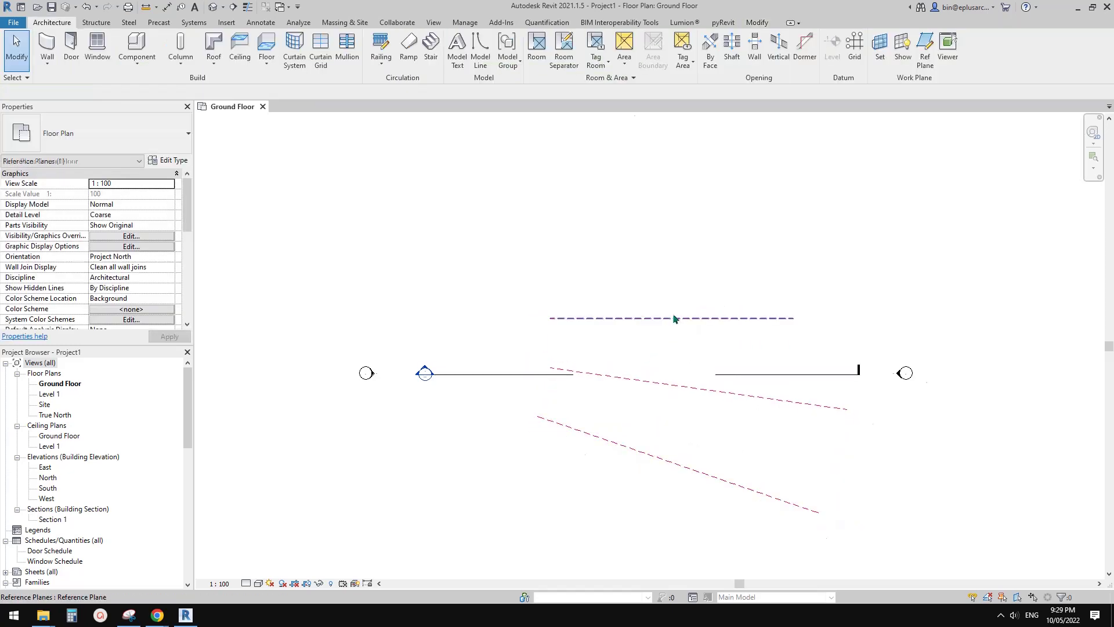
scroll(673, 318, "up", 1)
middle_click_drag(779, 373, 738, 311)
left_click(662, 306)
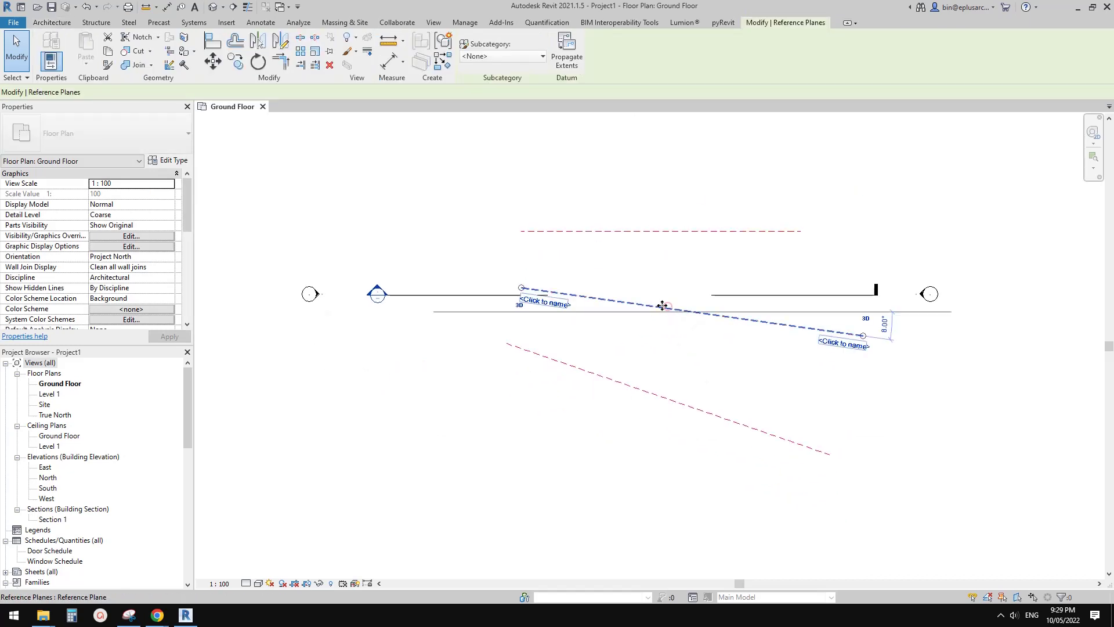
middle_click_drag(653, 355, 656, 366)
Step: Draw a steep reference plane at about 105° crossing all three existing planes near their left ends
key("r")
key("p")
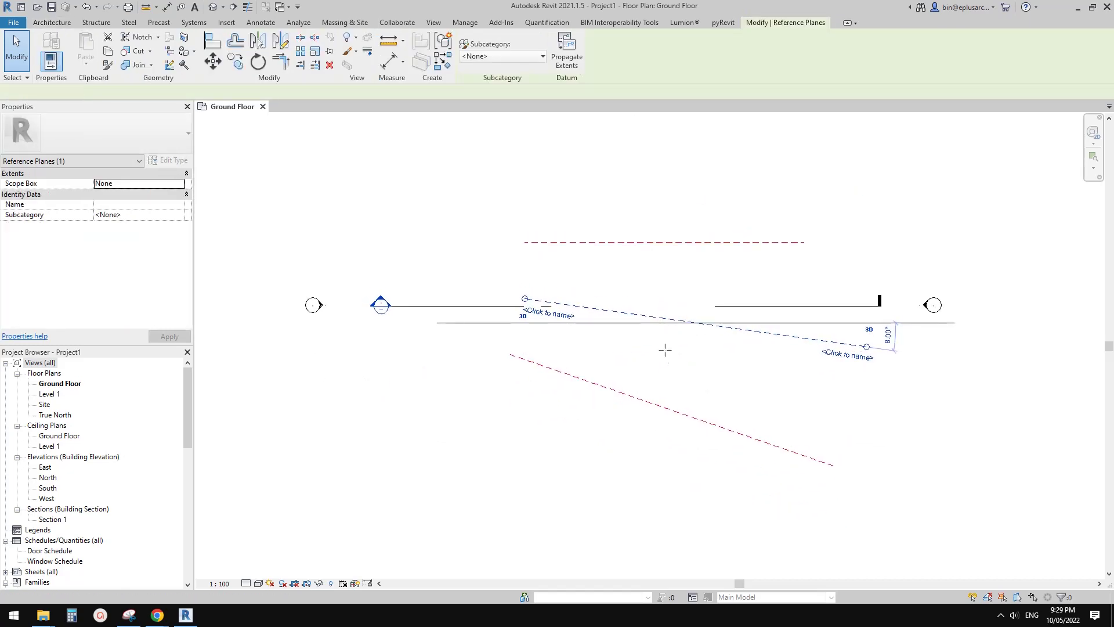
mouse_move(158, 615)
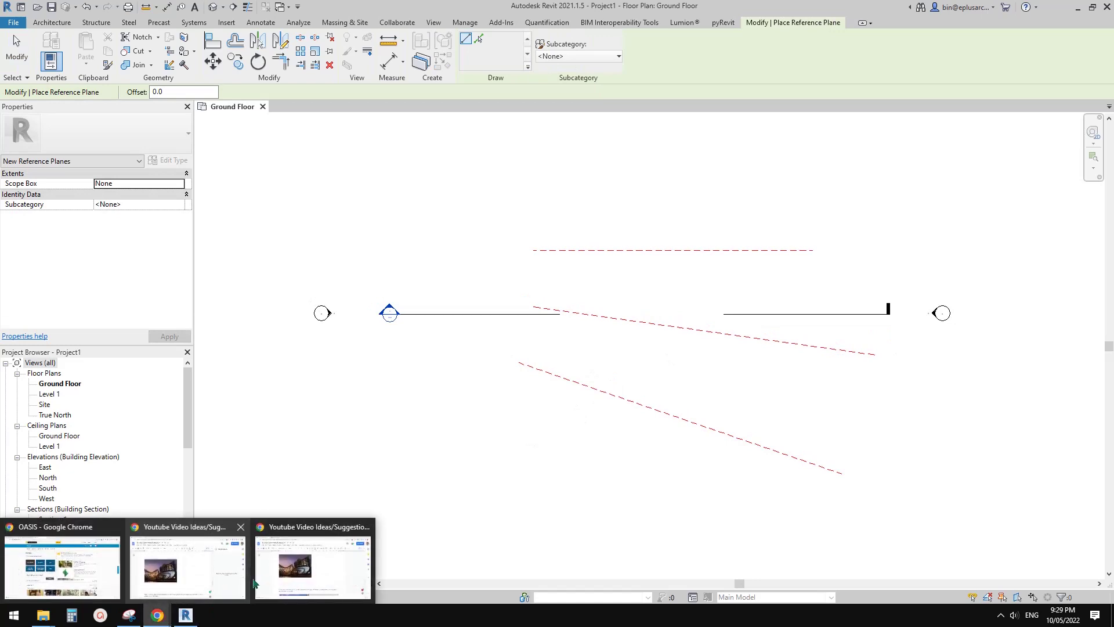
left_click(254, 582)
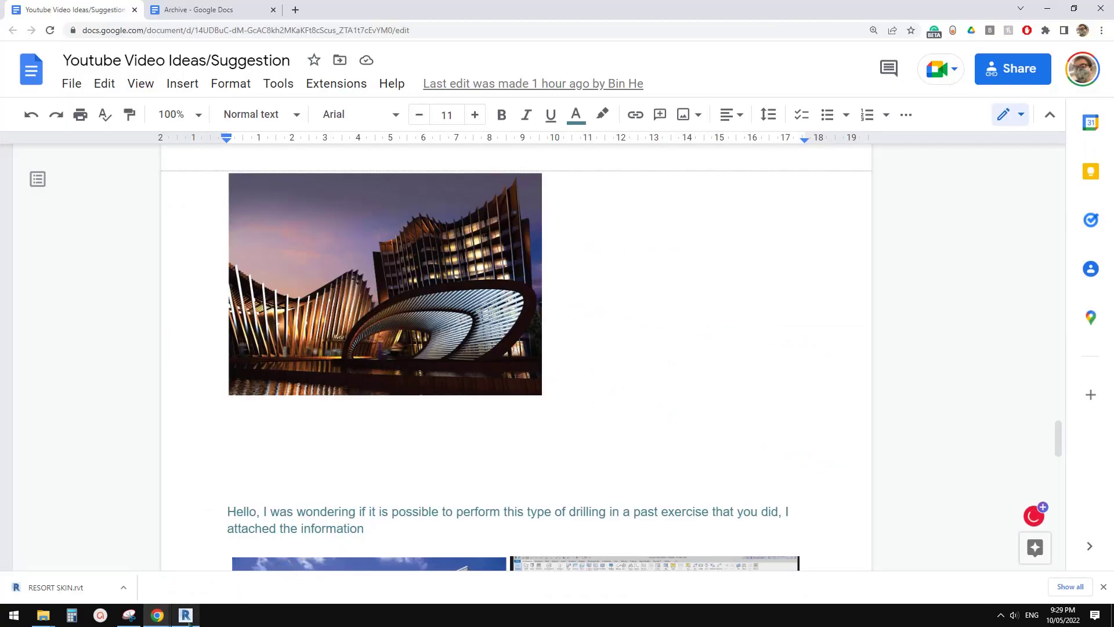
left_click(186, 616)
left_click(558, 448)
left_click(634, 164)
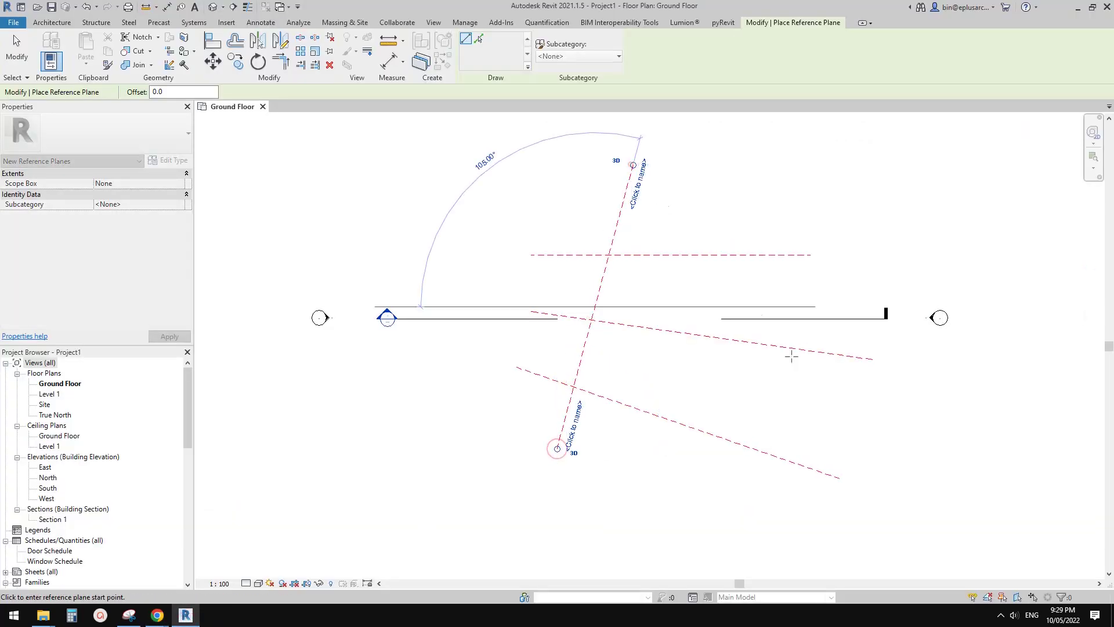
Step: Draw a second steep reference plane across the right ends of the sloped planes, and extend the horizontal plane past it
left_click(711, 498)
key("Escape")
key("Escape")
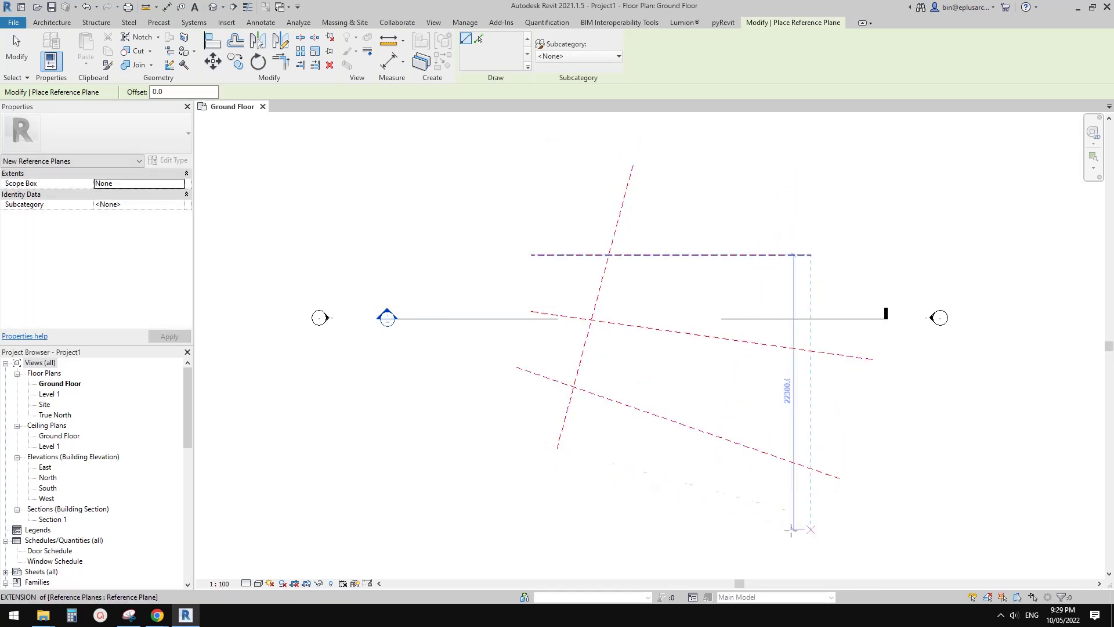
left_click(783, 522)
left_click(848, 169)
key("Escape")
key("Escape")
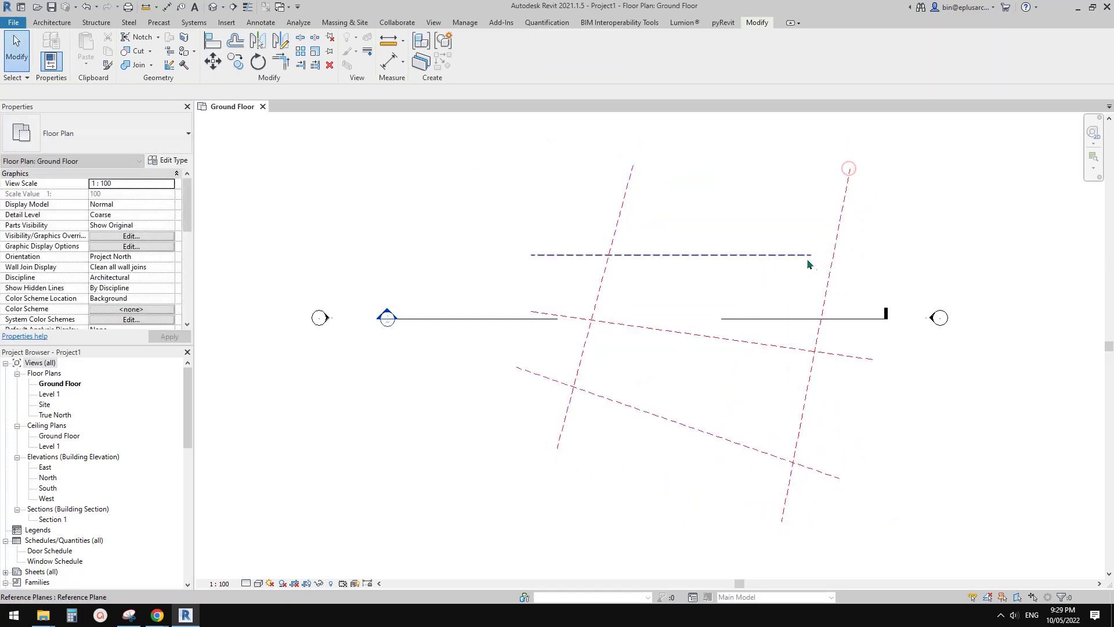
left_click(808, 257)
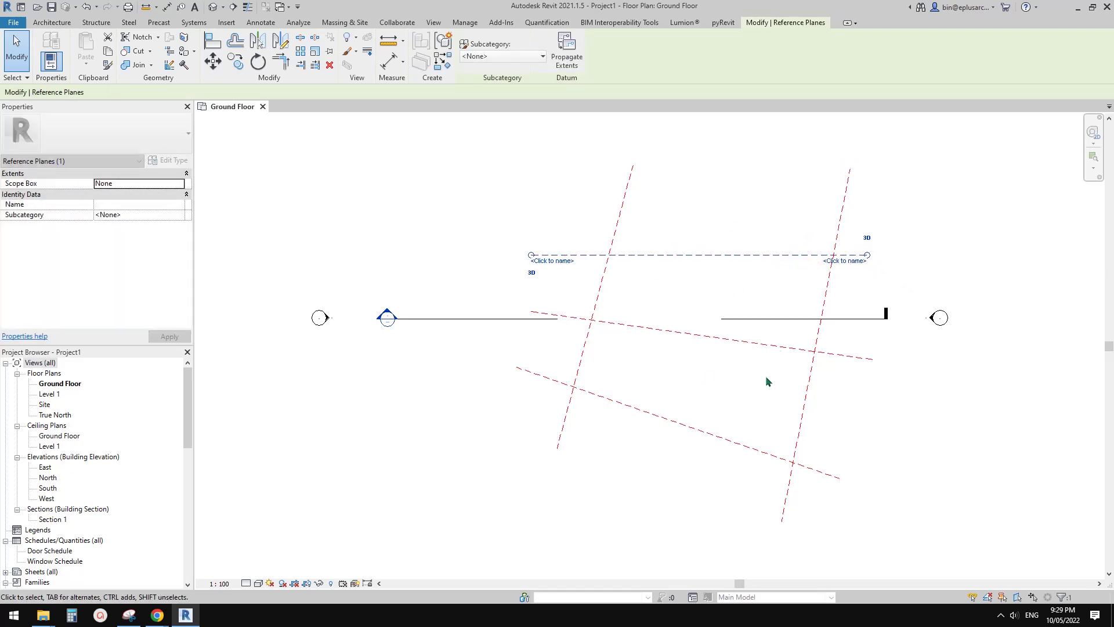
left_click(843, 406)
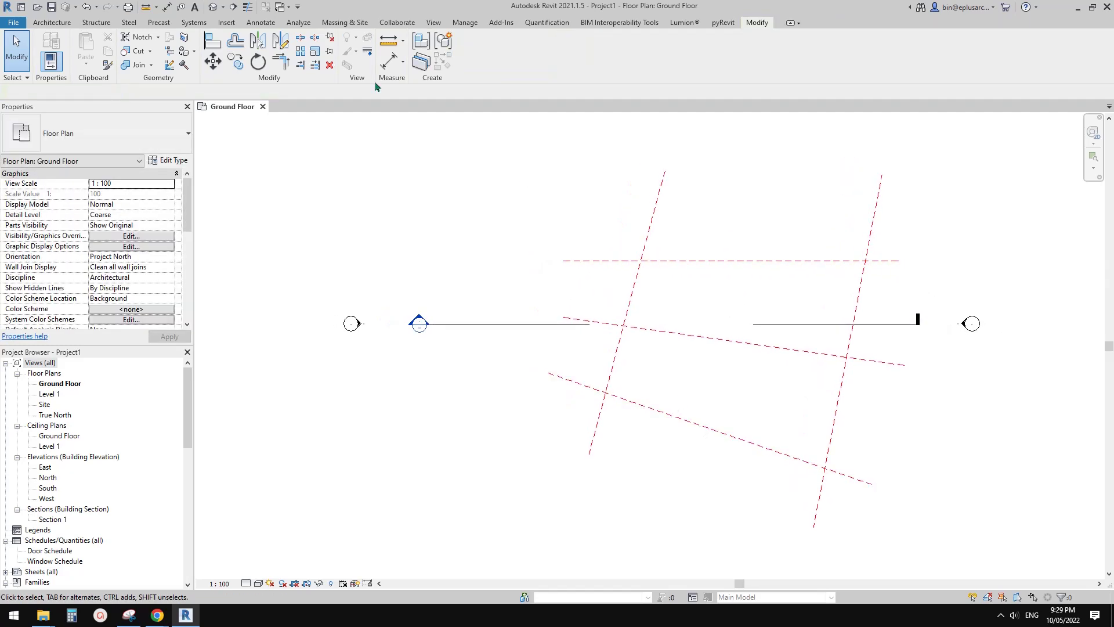
Step: Create a new in-place model component in the Generic Models category
left_click(55, 23)
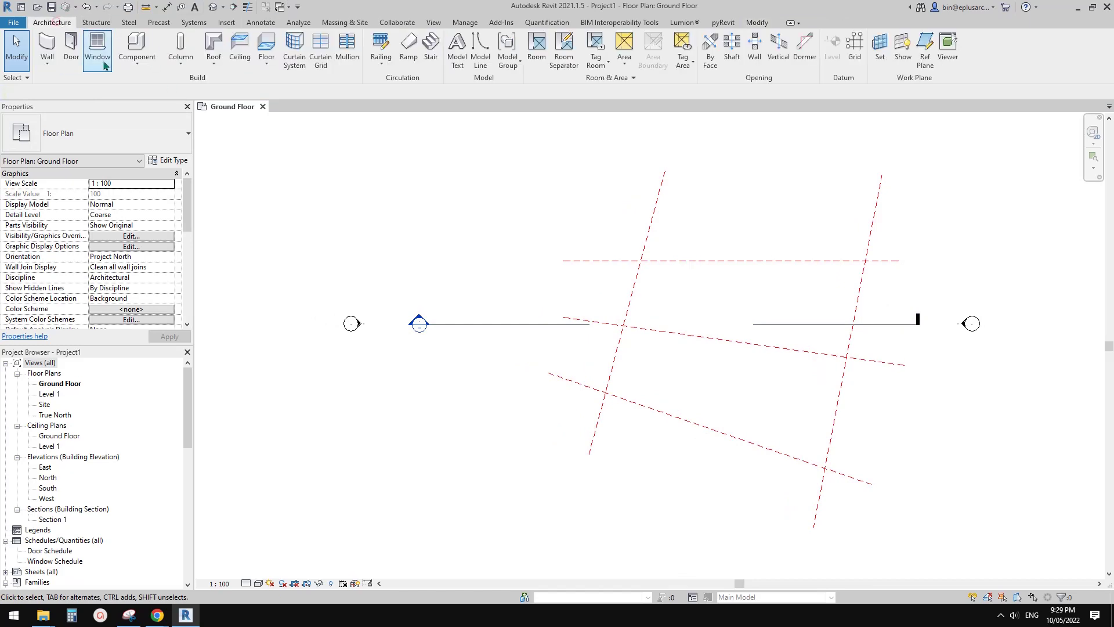
left_click(137, 63)
left_click(144, 109)
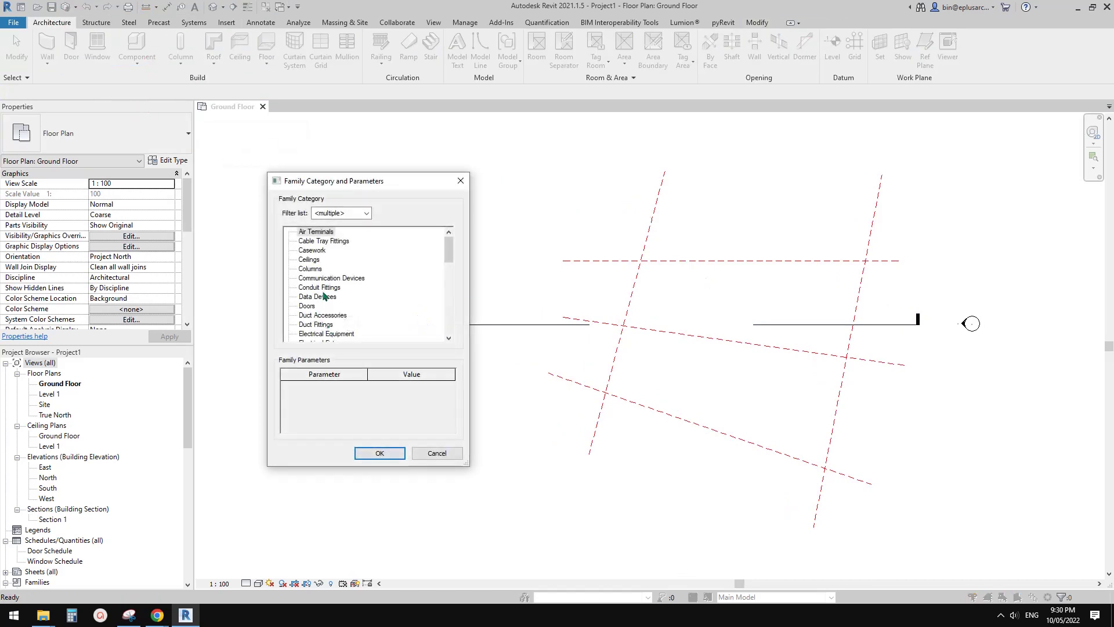
left_click(323, 291)
key("g")
left_click(385, 447)
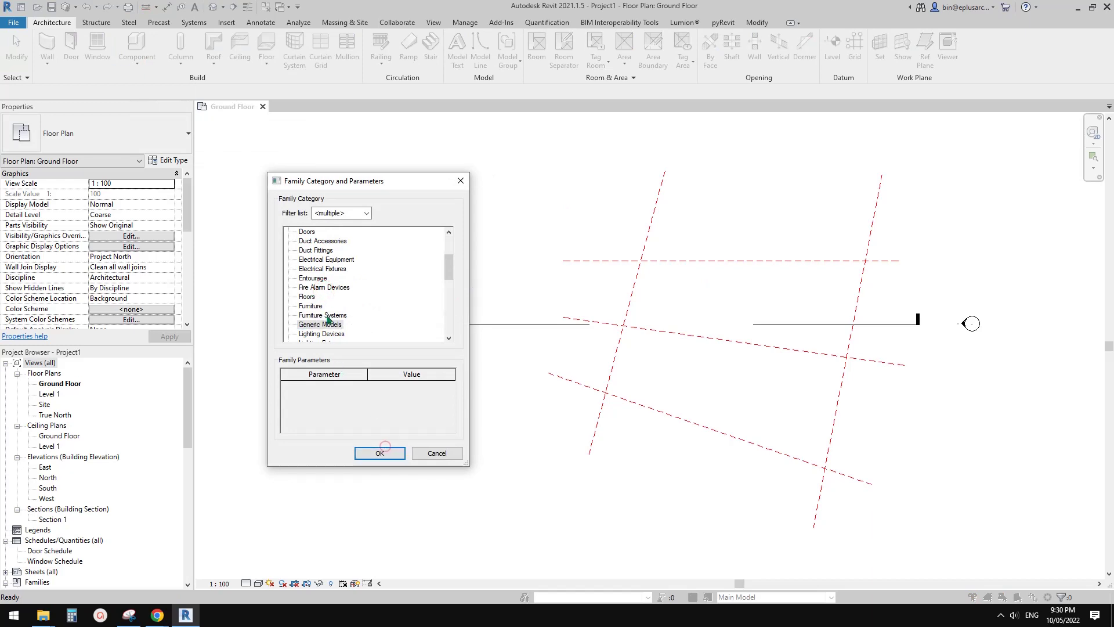
left_click(705, 311)
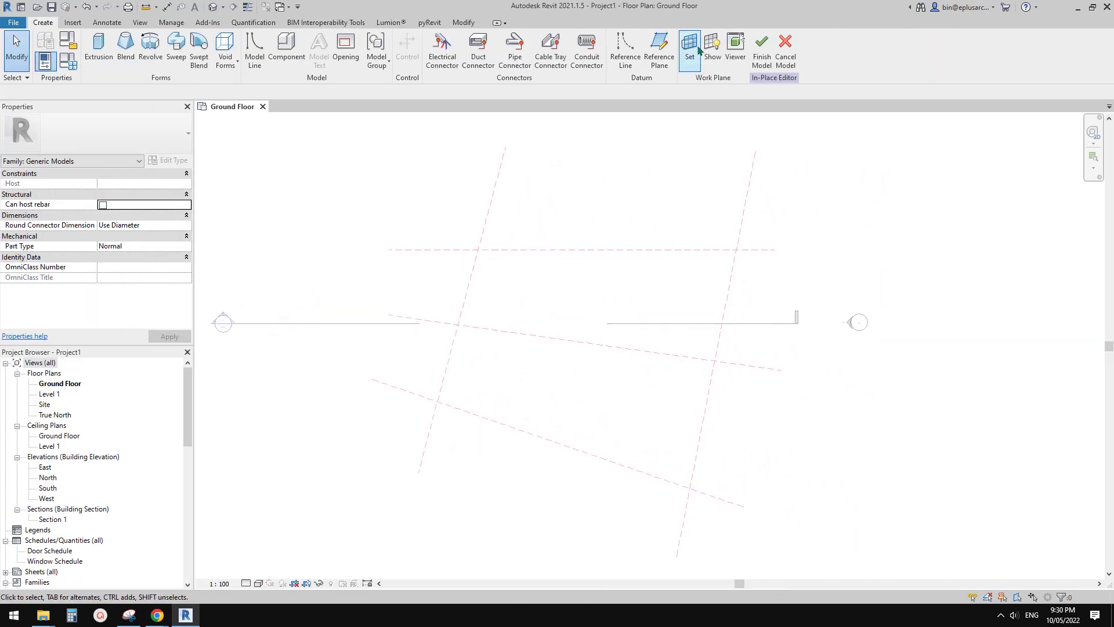
left_click(699, 52)
left_click(368, 271)
left_click(423, 323)
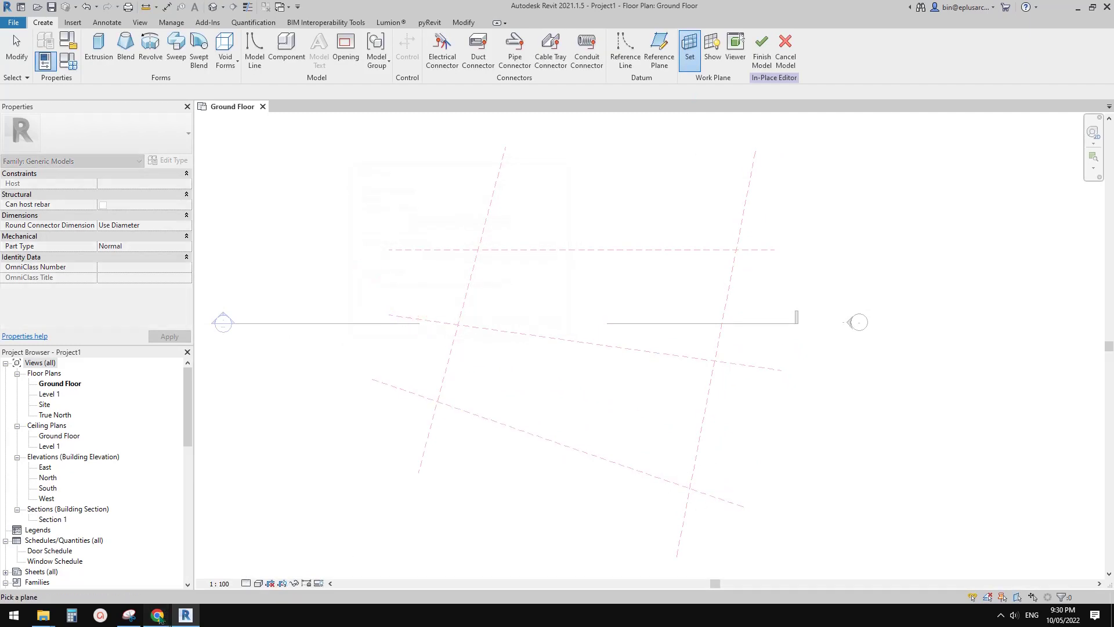
mouse_move(157, 615)
left_click(299, 557)
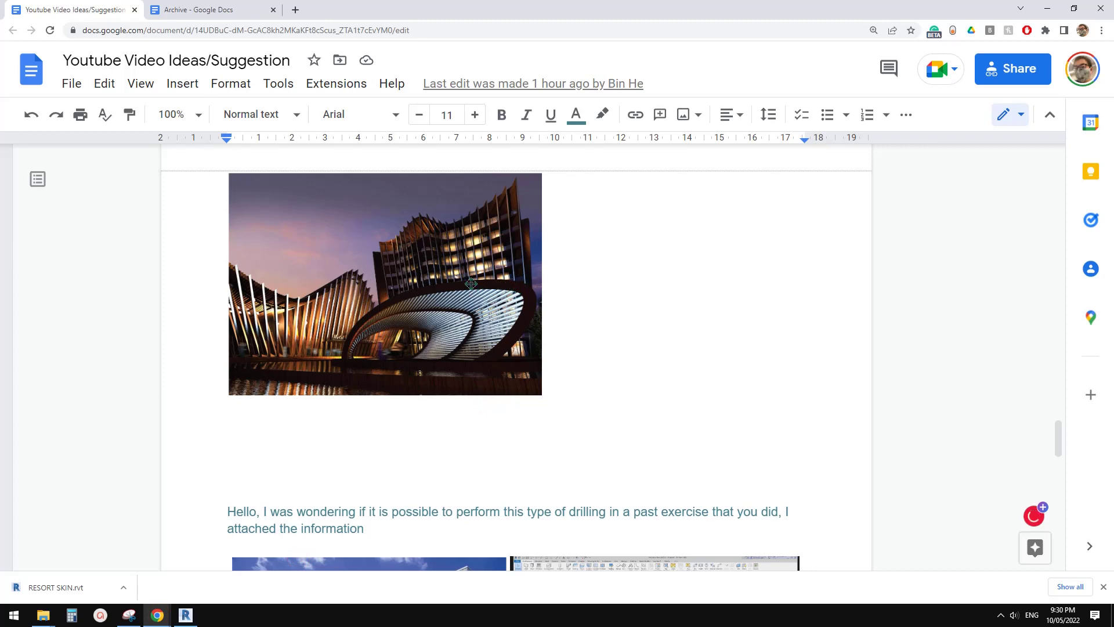
left_click(185, 615)
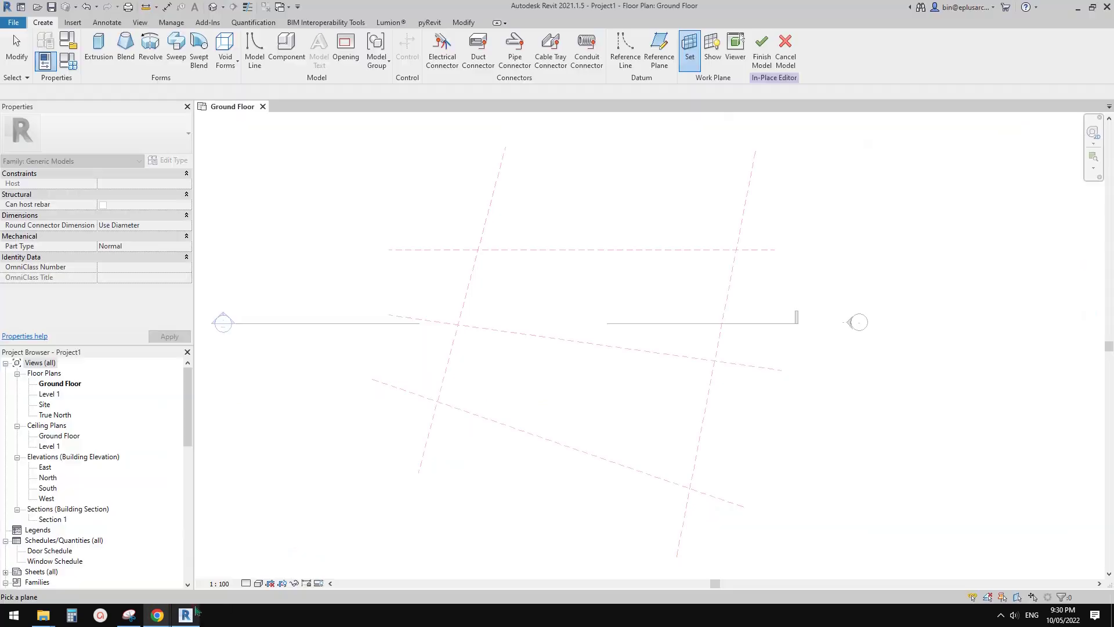
double_click(729, 505)
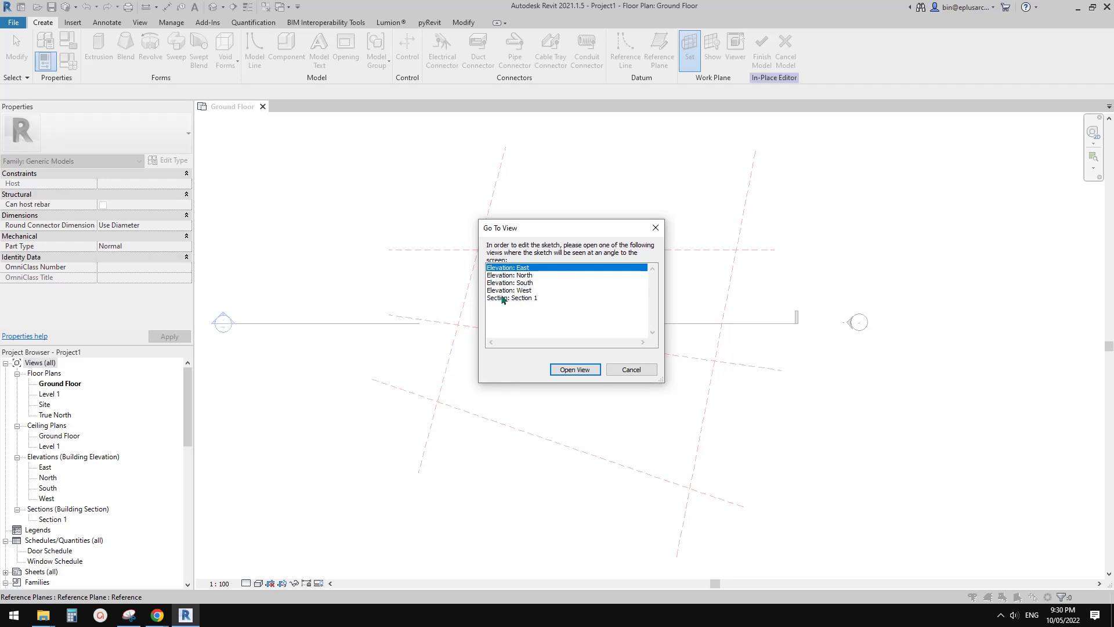
left_click(632, 370)
left_click(212, 7)
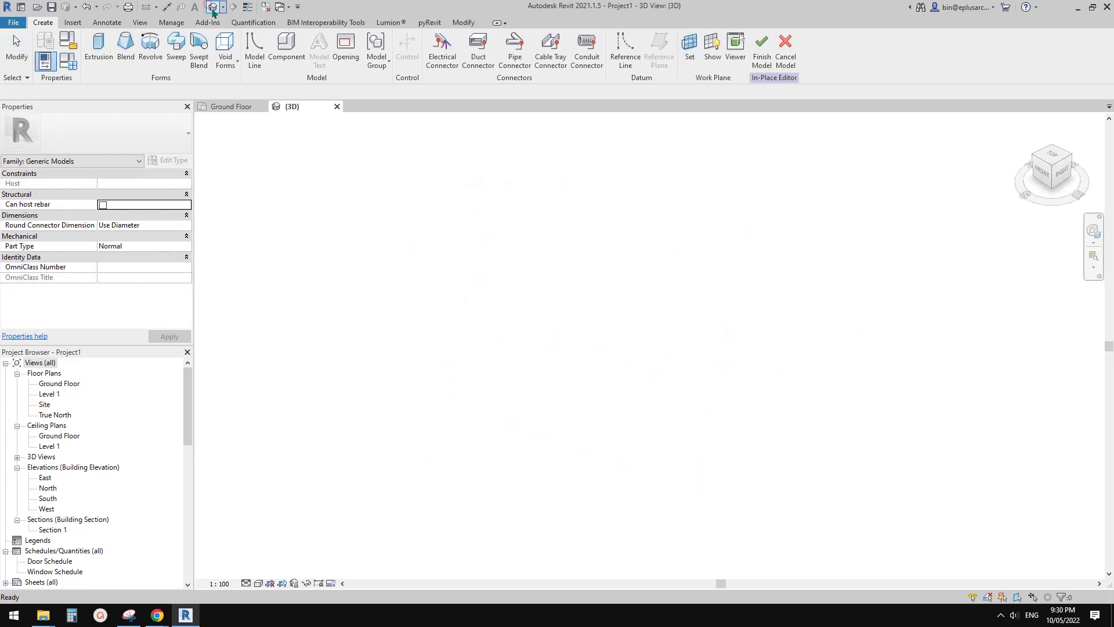
left_click(336, 106)
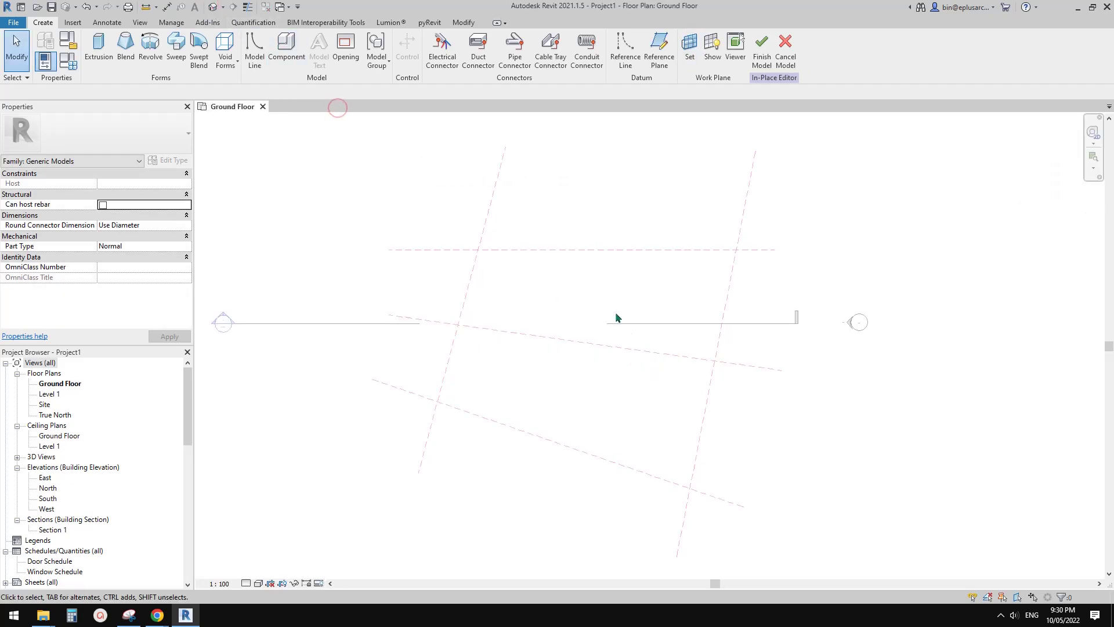
left_click(689, 47)
left_click(383, 273)
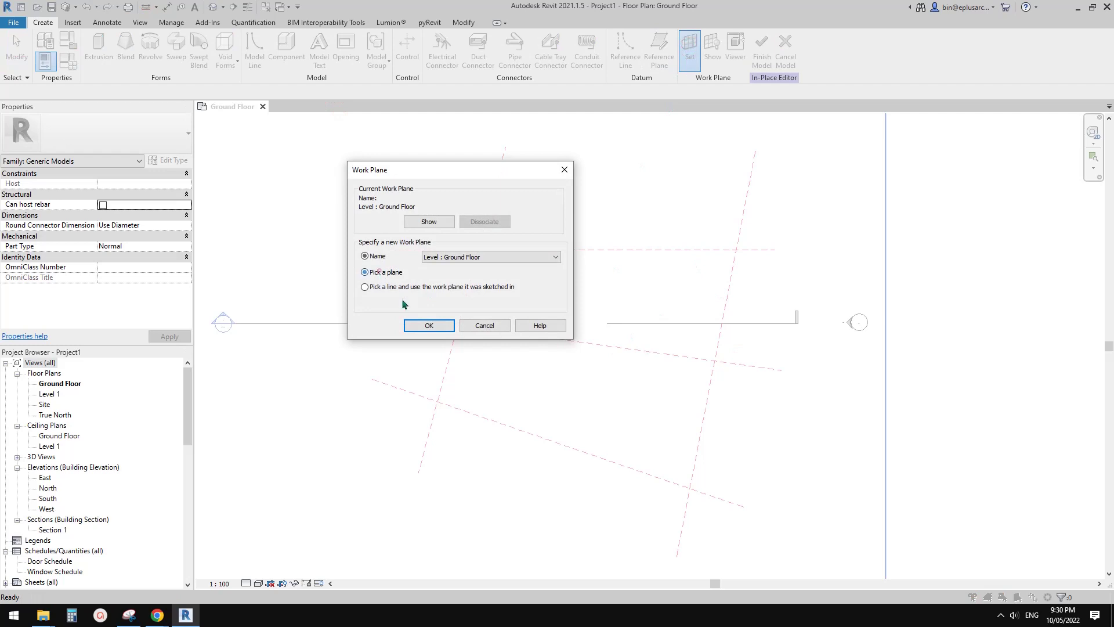
left_click(428, 325)
left_click(729, 504)
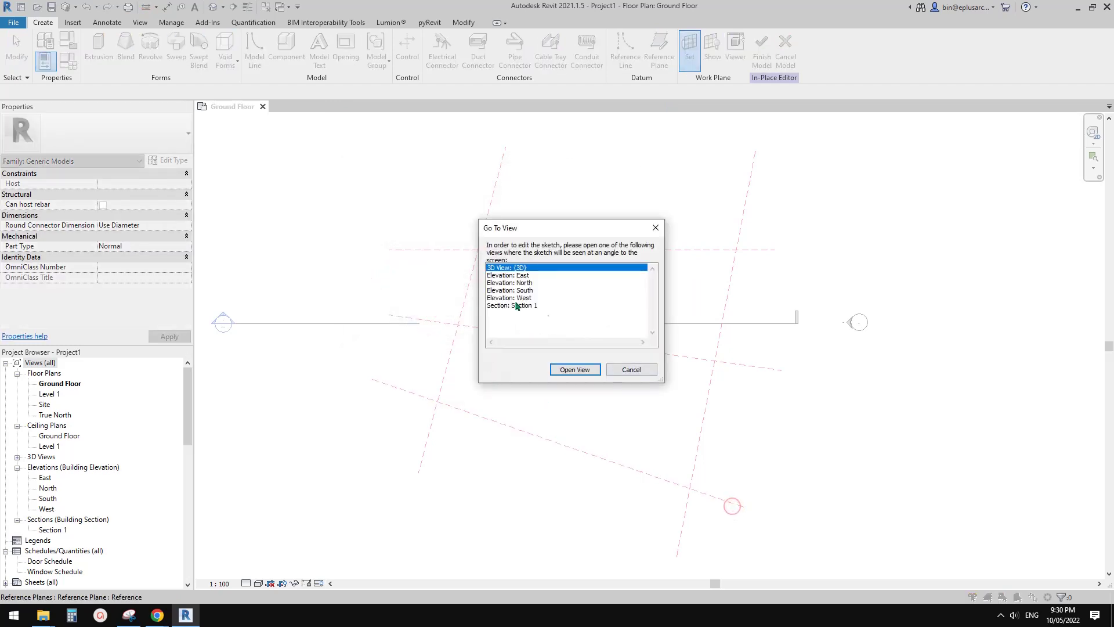
left_click(588, 369)
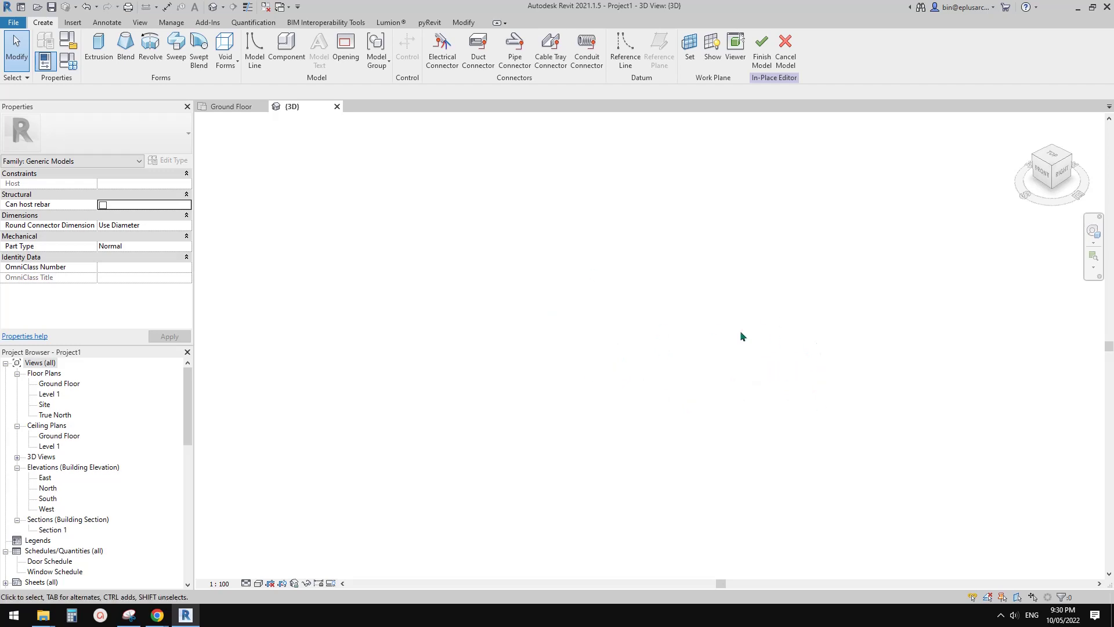
left_click(785, 46)
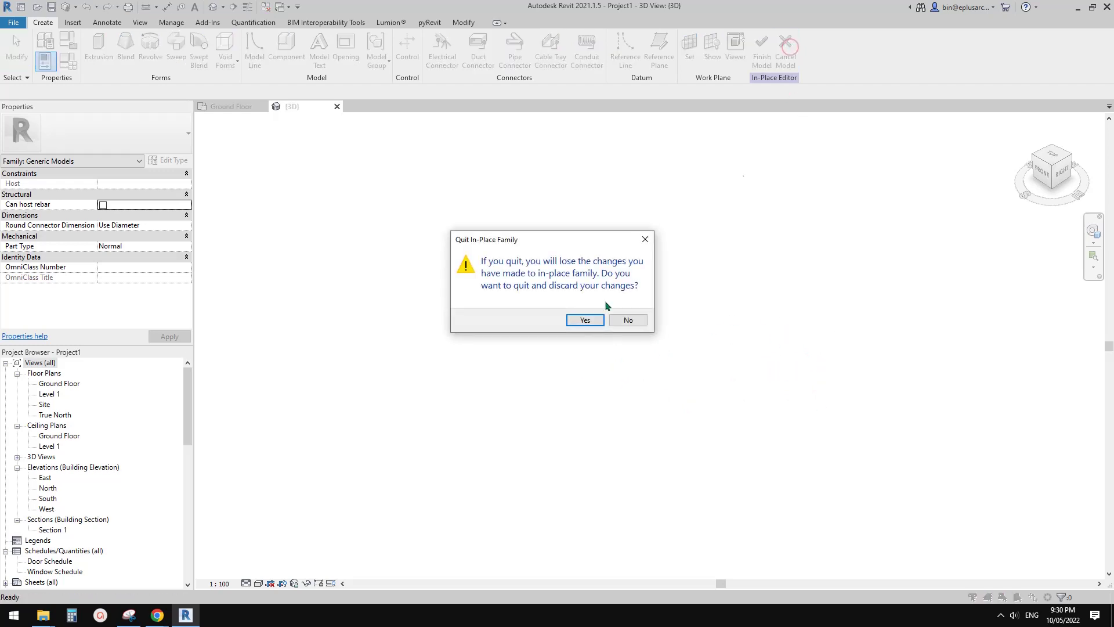
left_click(584, 320)
Step: Draw a closed four-sided outline of chained model lines through the outer intersections of the reference planes
middle_click_drag(576, 322, 654, 323)
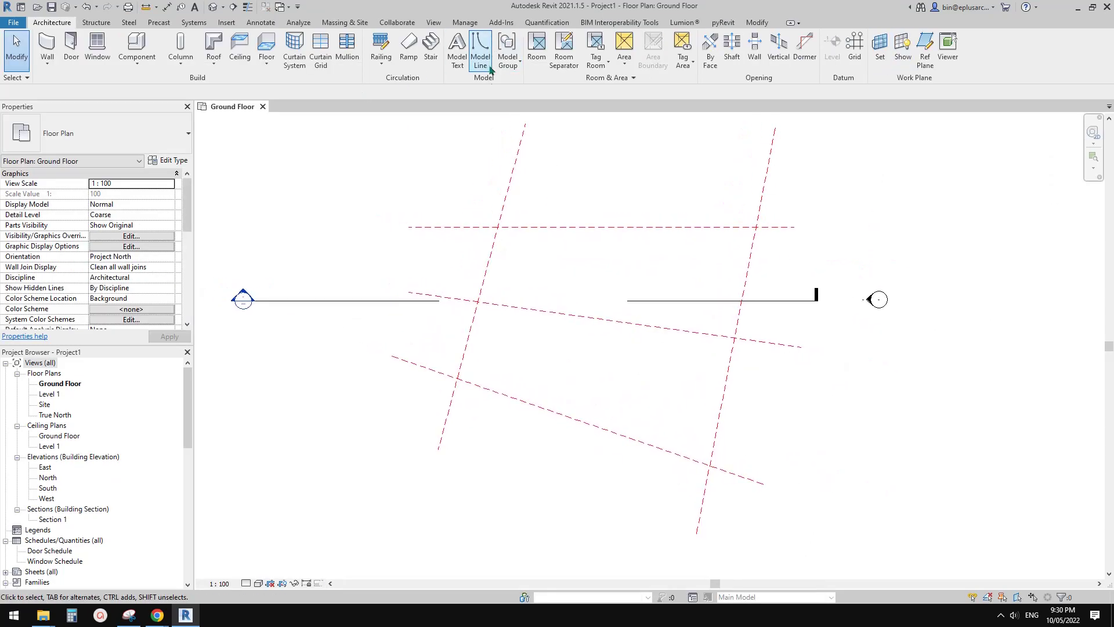
left_click(480, 55)
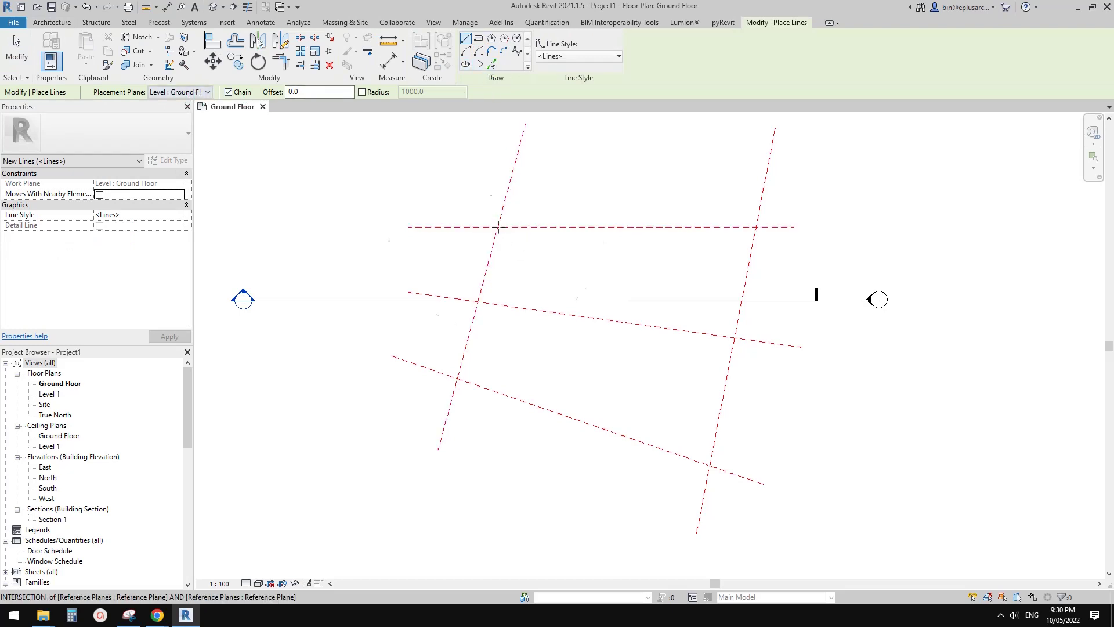
left_click(498, 227)
left_click(756, 226)
left_click(708, 466)
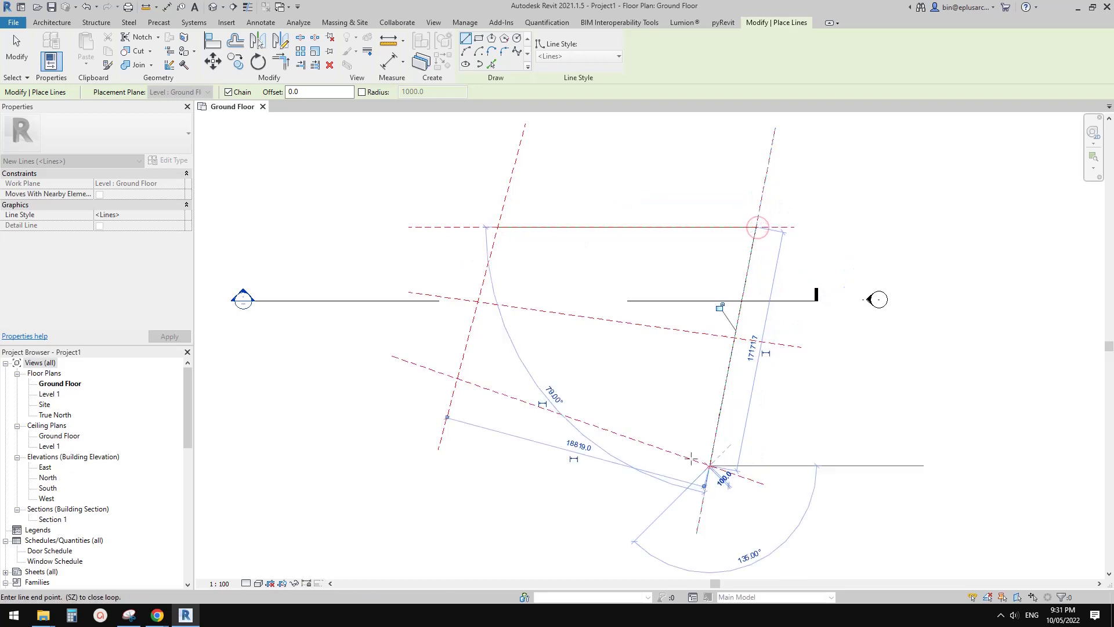
left_click(457, 378)
left_click(498, 227)
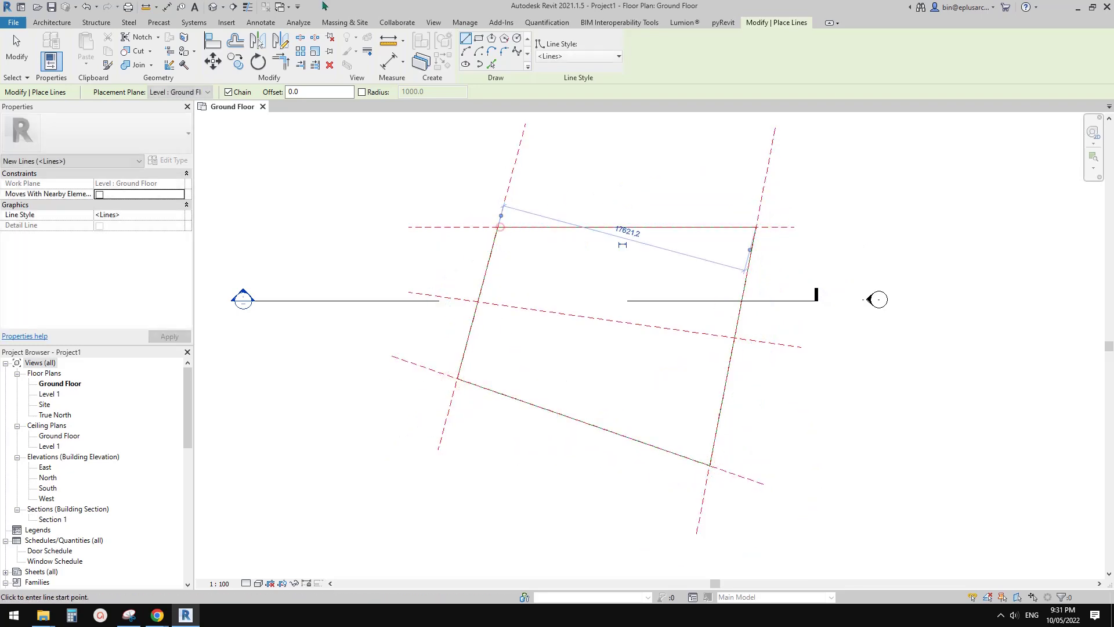
Step: Try to draw a model line along the middle sloped reference plane, spanning the outline's two steep sides
left_click(477, 301)
left_click(734, 338)
key("Escape")
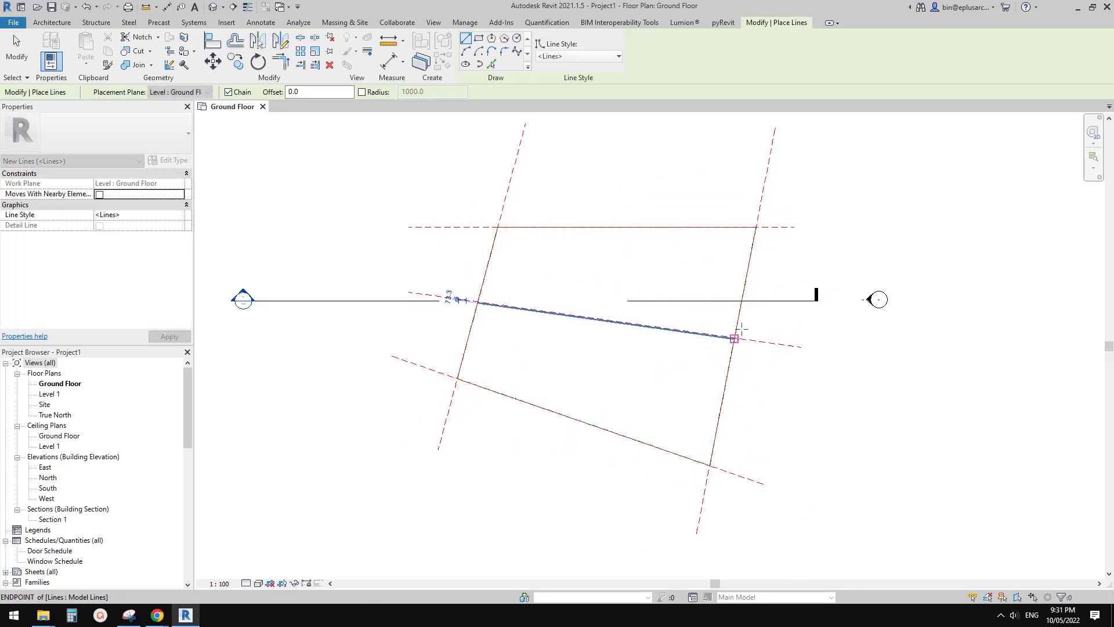
key("Escape")
Step: Delete the misaligned model line beside the middle sloped reference plane
scroll(458, 307, "up", 5)
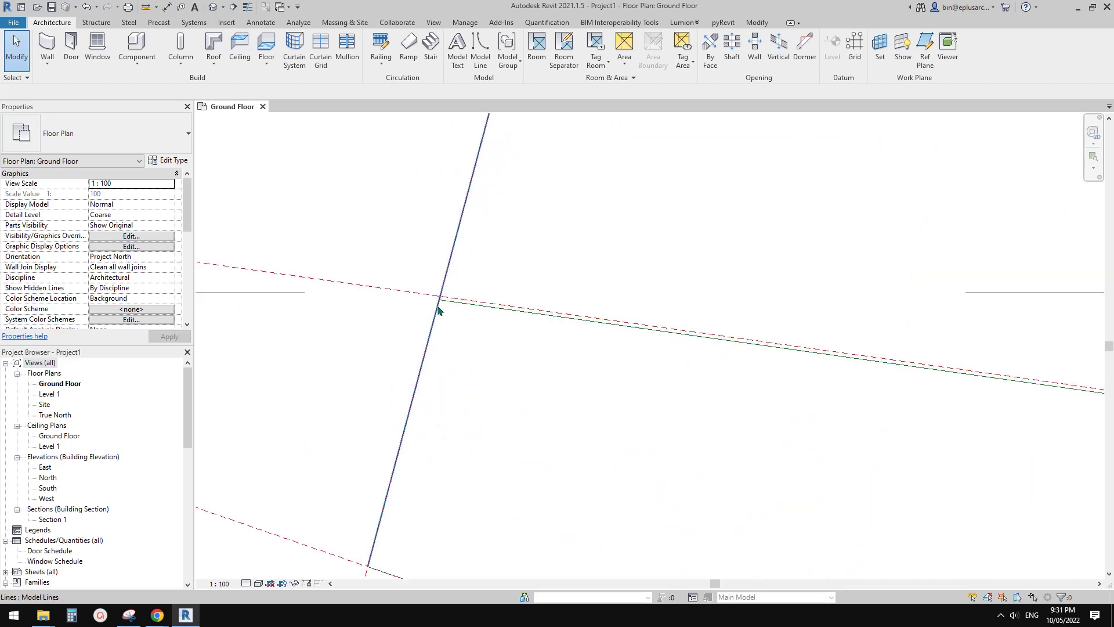
scroll(446, 303, "up", 3)
left_click(442, 296)
left_click_drag(424, 294, 525, 399)
scroll(525, 399, "down", 1)
scroll(552, 405, "down", 3)
key("Delete")
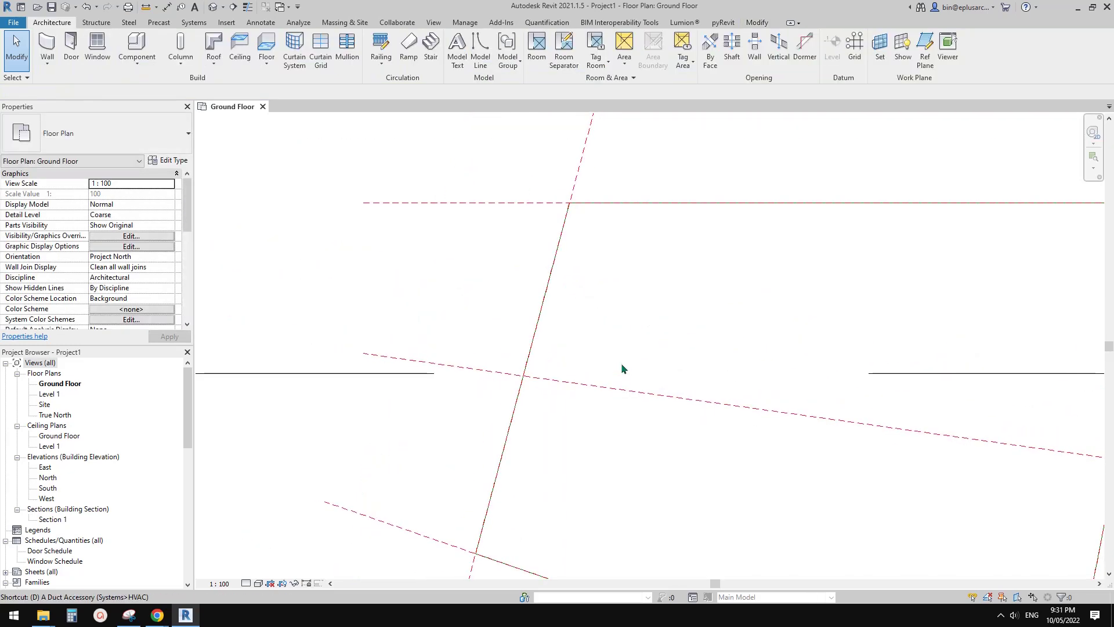
Step: Draw a model line exactly on the middle sloped reference plane, from its left to its right intersection with the steep planes
scroll(535, 356, "up", 2)
key("Escape")
left_click(47, 17)
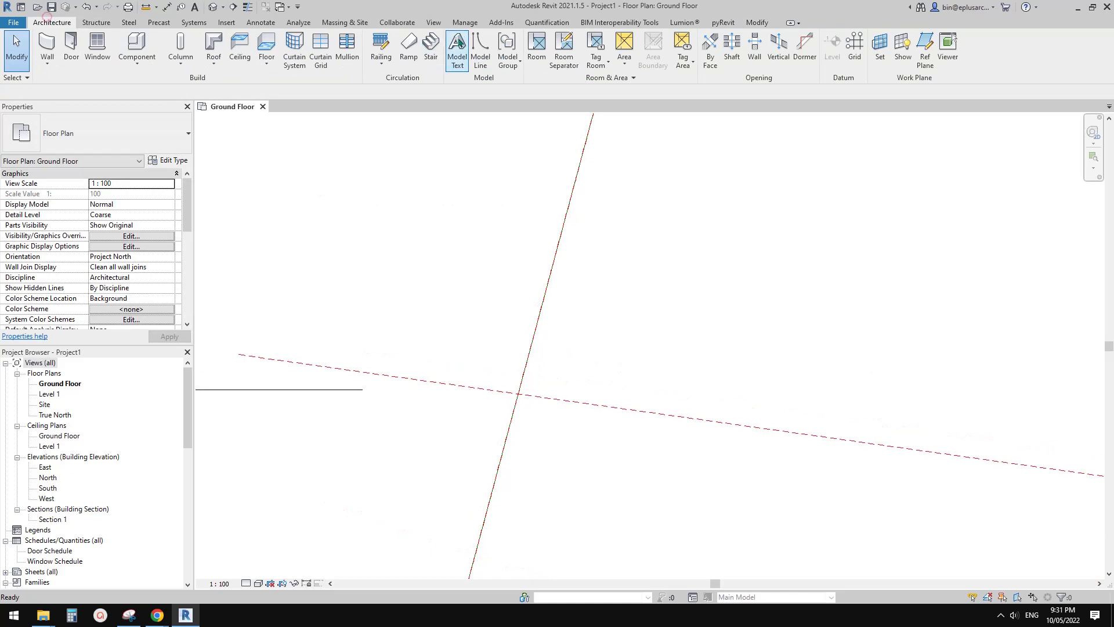
left_click(481, 40)
left_click(518, 394)
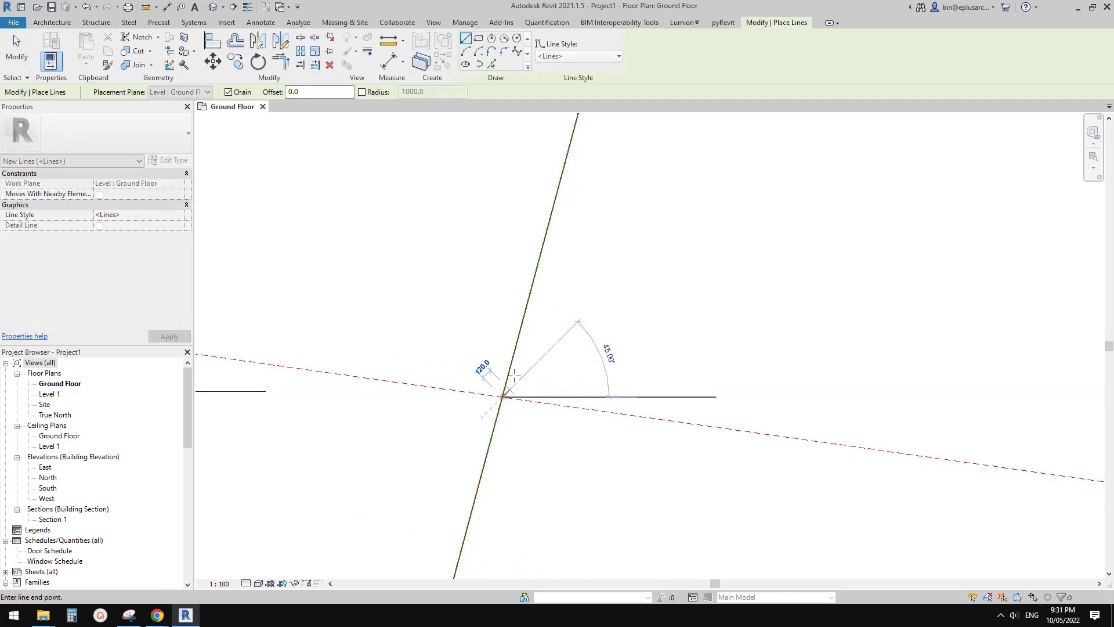
scroll(518, 394, "down", 2)
middle_click_drag(547, 355, 631, 329)
scroll(721, 355, "up", 2)
left_click(674, 362)
key("Escape")
scroll(648, 340, "down", 4)
scroll(540, 314, "down", 1)
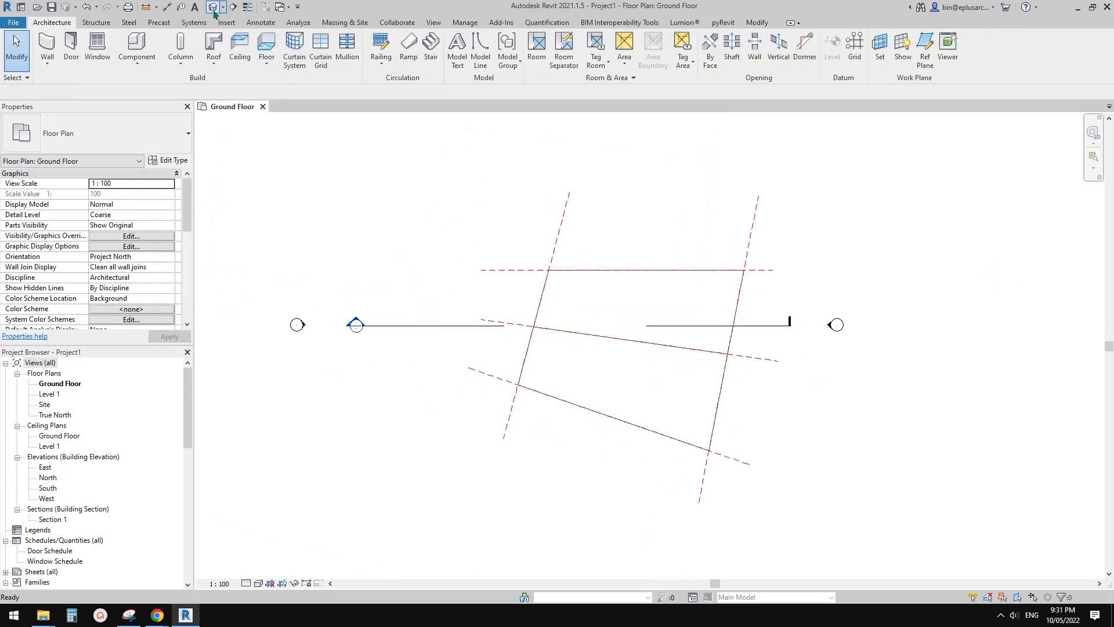
Step: Inspect the model-line outline in the default 3D view and return to the Ground Floor plan
left_click(213, 7)
middle_click_drag(815, 318, 616, 378, "shift")
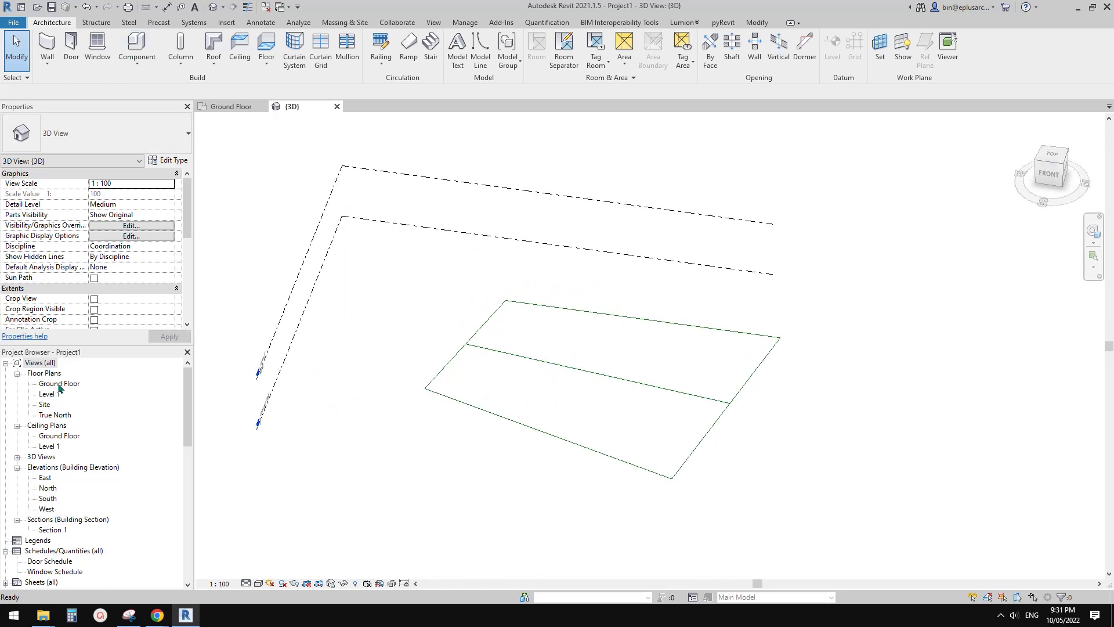
double_click(58, 384)
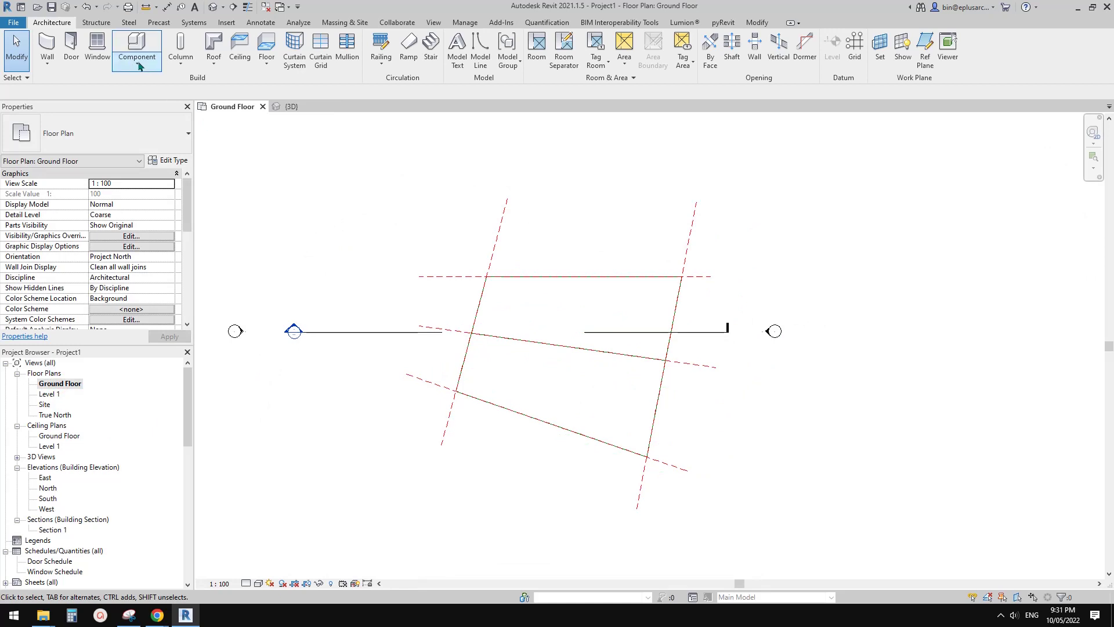
Step: Create a new in-place model in the Generic Models category, accepting the default name
left_click(139, 64)
left_click(162, 107)
key("g")
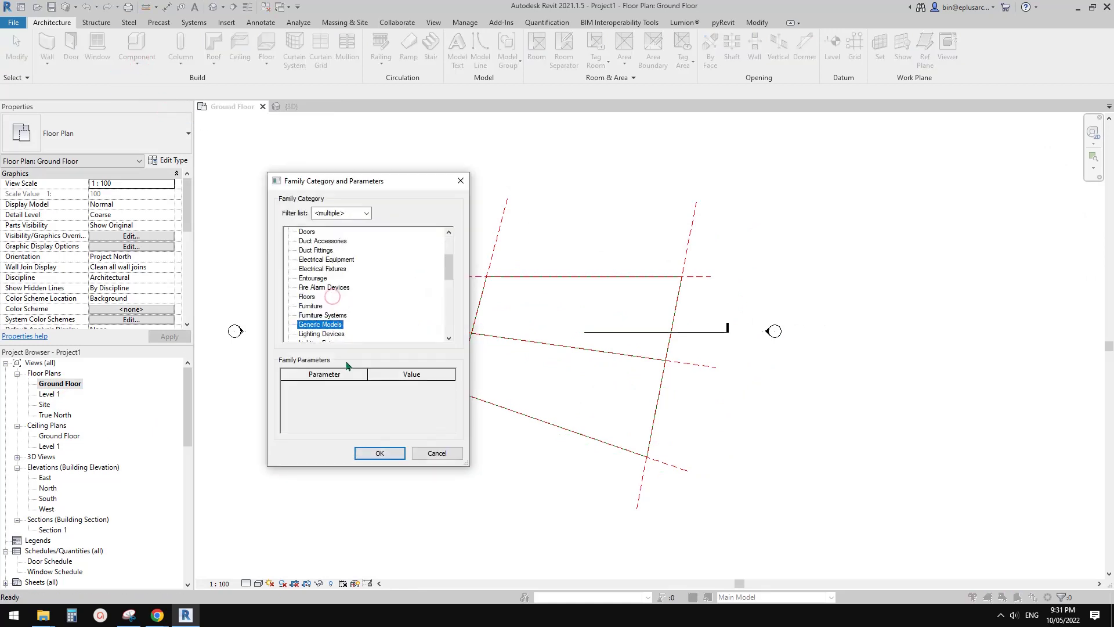
left_click(388, 456)
left_click(713, 313)
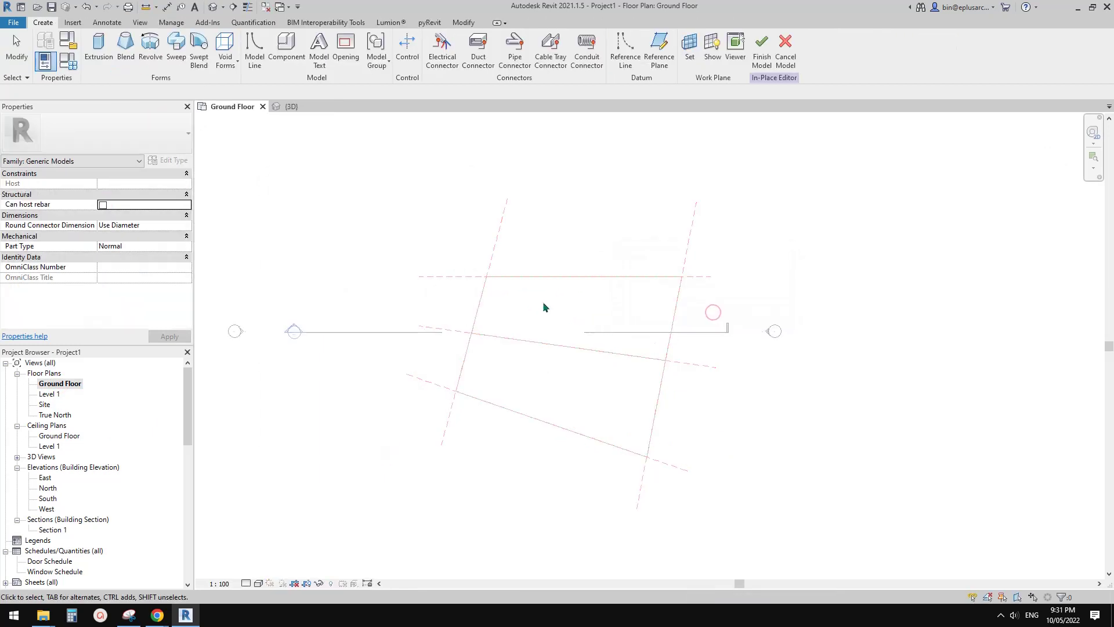
Step: Set the work plane by picking the lowest sloped reference plane in the plan, and open the {3D} view for sketching
left_click(690, 55)
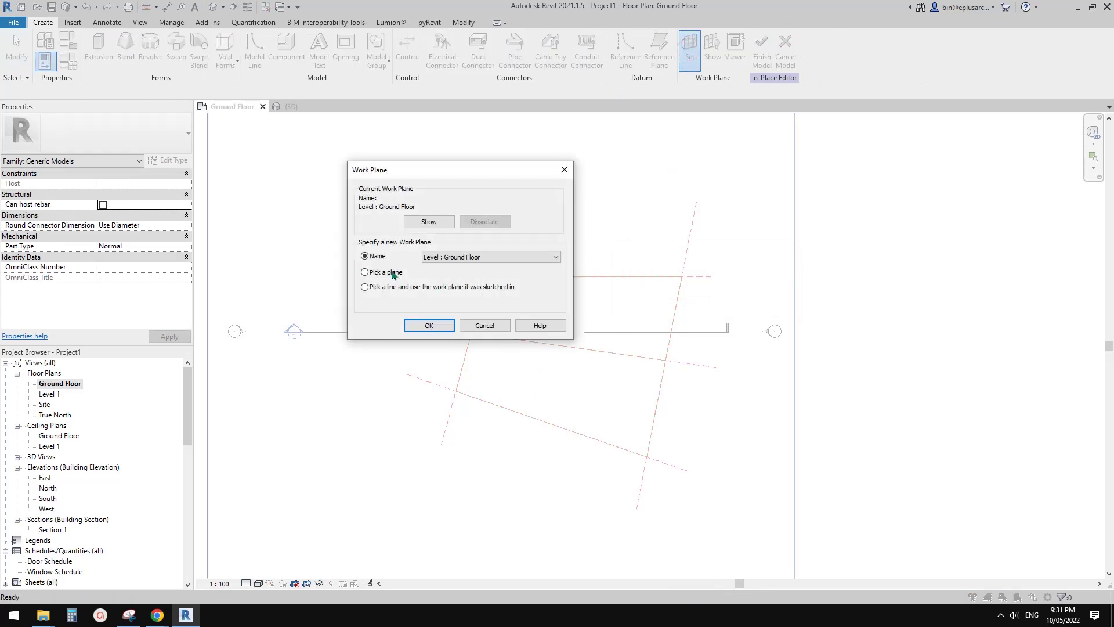
left_click(430, 326)
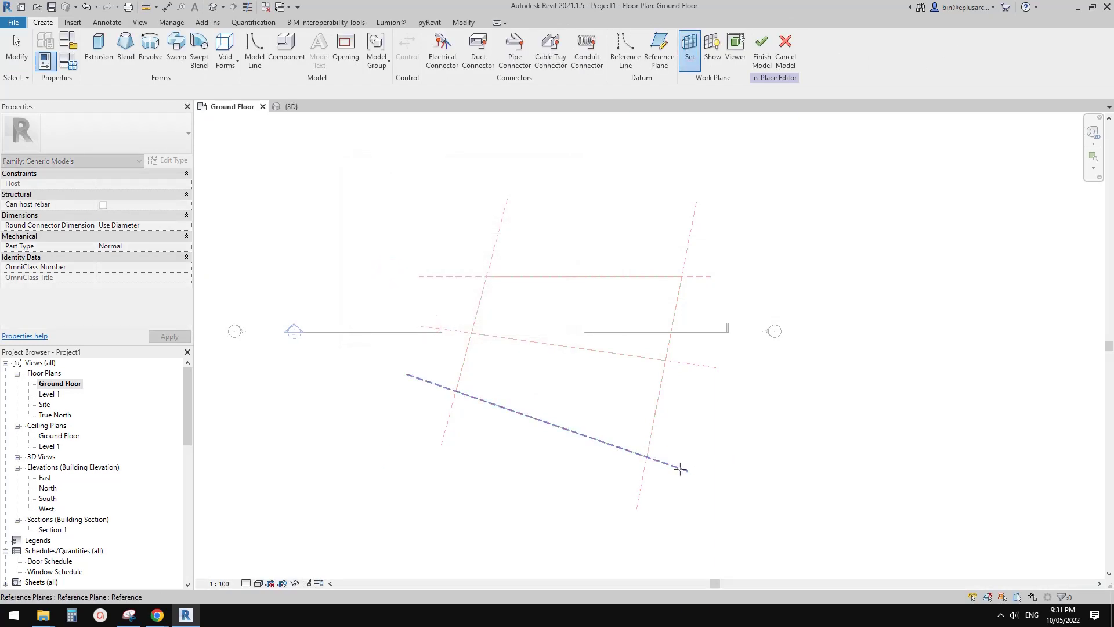
left_click(679, 468)
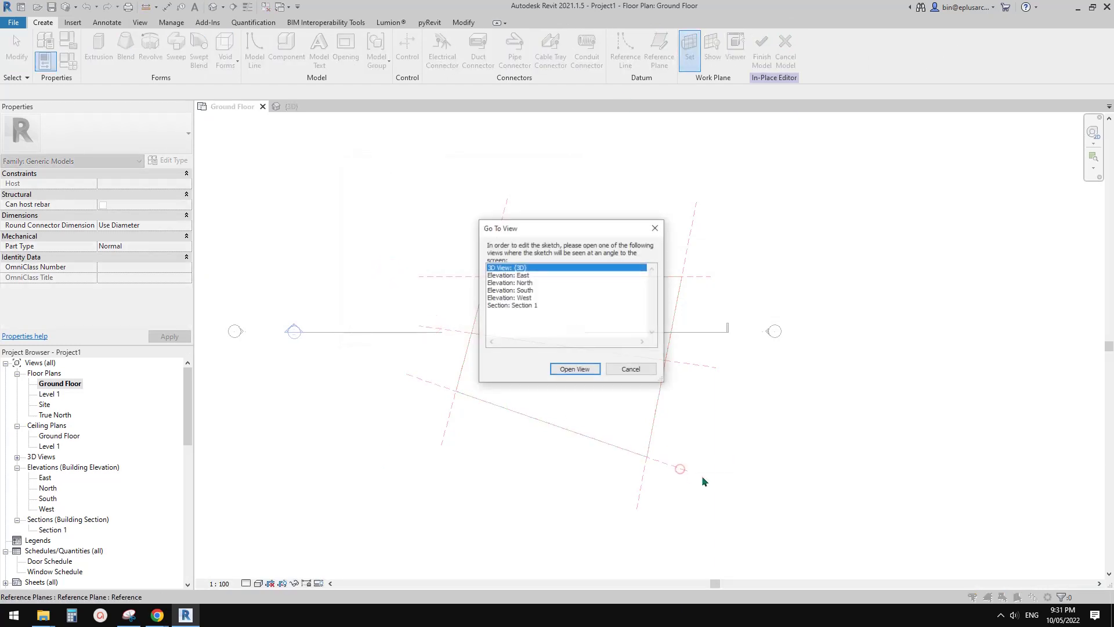
left_click(583, 371)
Step: Examine the ground outline from several angles, and check the arched skin in the resort photo in the Google Docs document
mouse_move(716, 360)
middle_mouse_down("shift")
mouse_move(646, 415)
mouse_move(809, 359)
mouse_move(828, 326)
mouse_move(684, 270)
mouse_move(551, 266)
mouse_move(415, 330)
mouse_move(463, 368)
middle_mouse_up("shift")
middle_click_drag(493, 407, 475, 417, "shift")
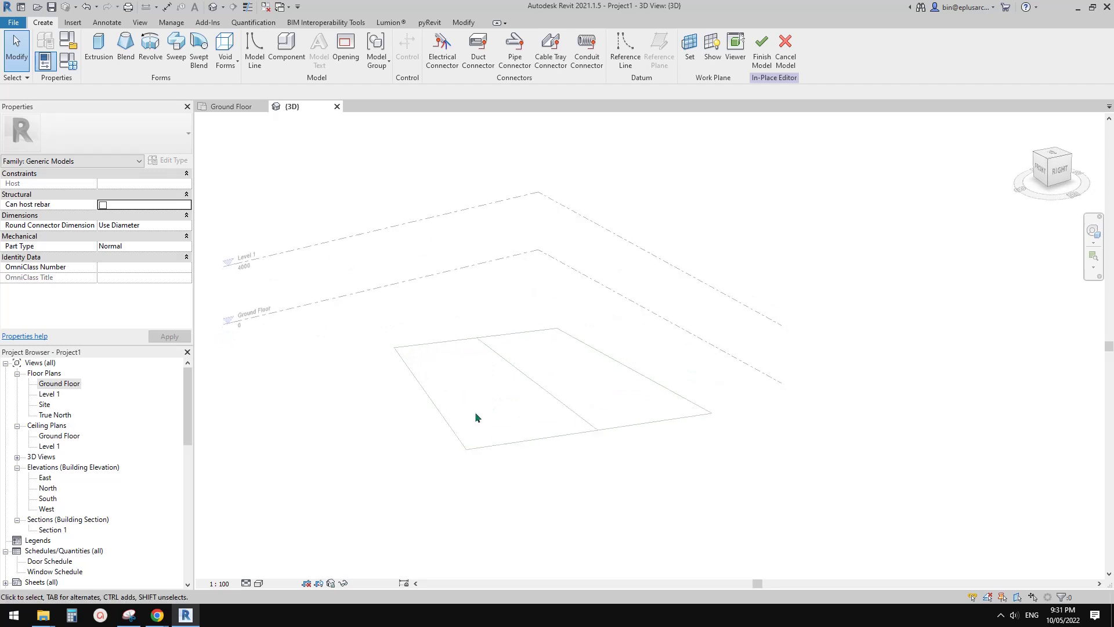
middle_click_drag(433, 370, 385, 344, "shift")
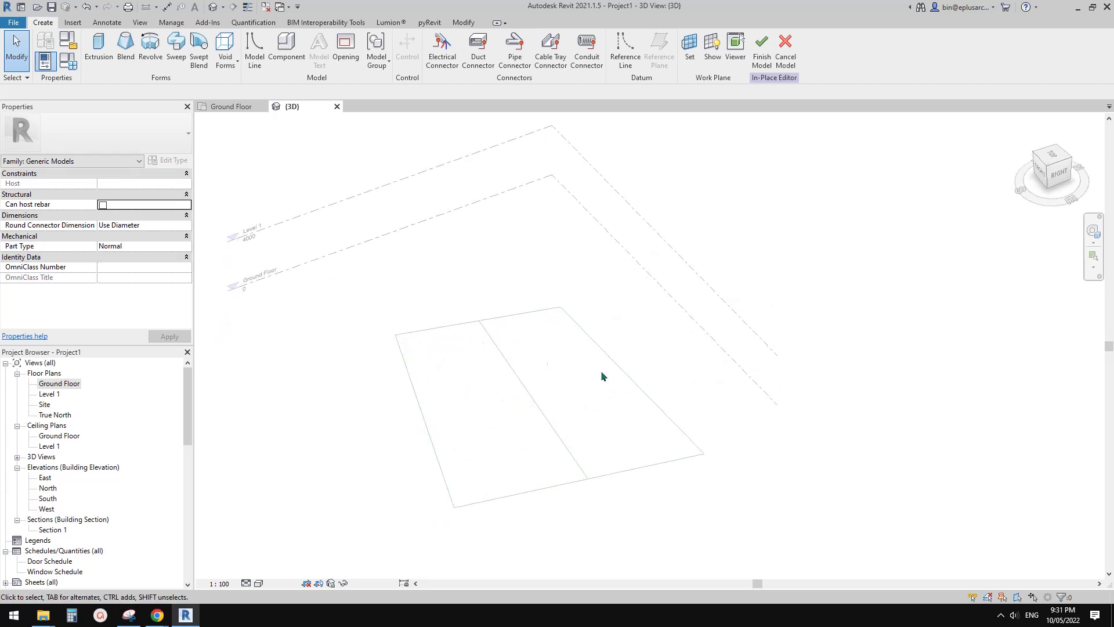
mouse_move(628, 368)
middle_mouse_down("shift")
mouse_move(741, 403)
mouse_move(741, 427)
mouse_move(703, 380)
mouse_move(684, 461)
mouse_move(591, 390)
mouse_move(506, 415)
middle_mouse_up("shift")
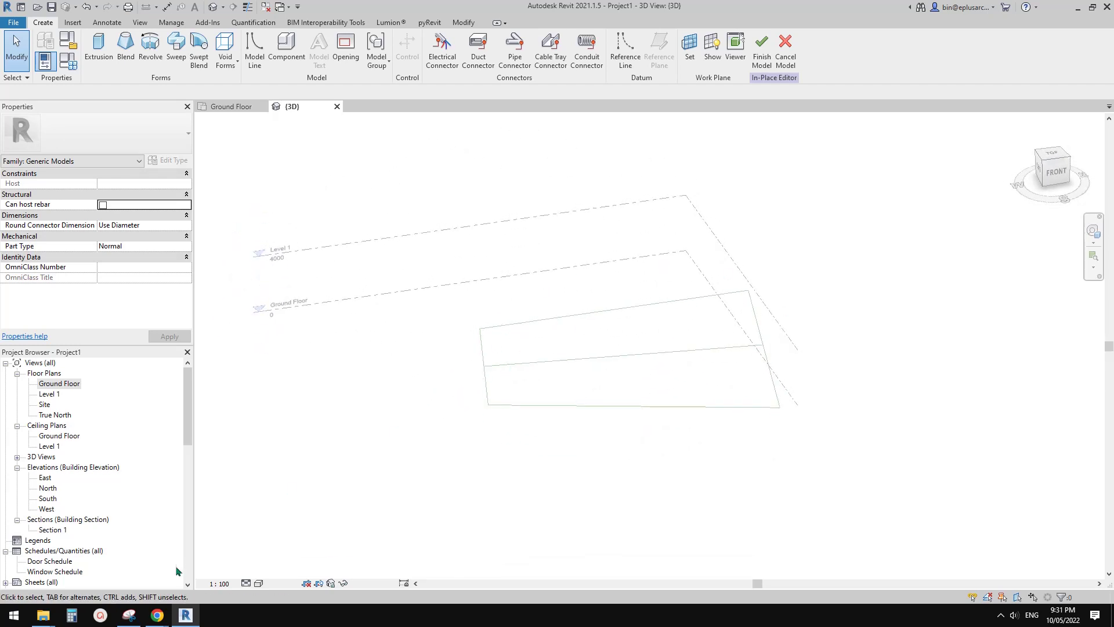
mouse_move(157, 615)
left_click(280, 577)
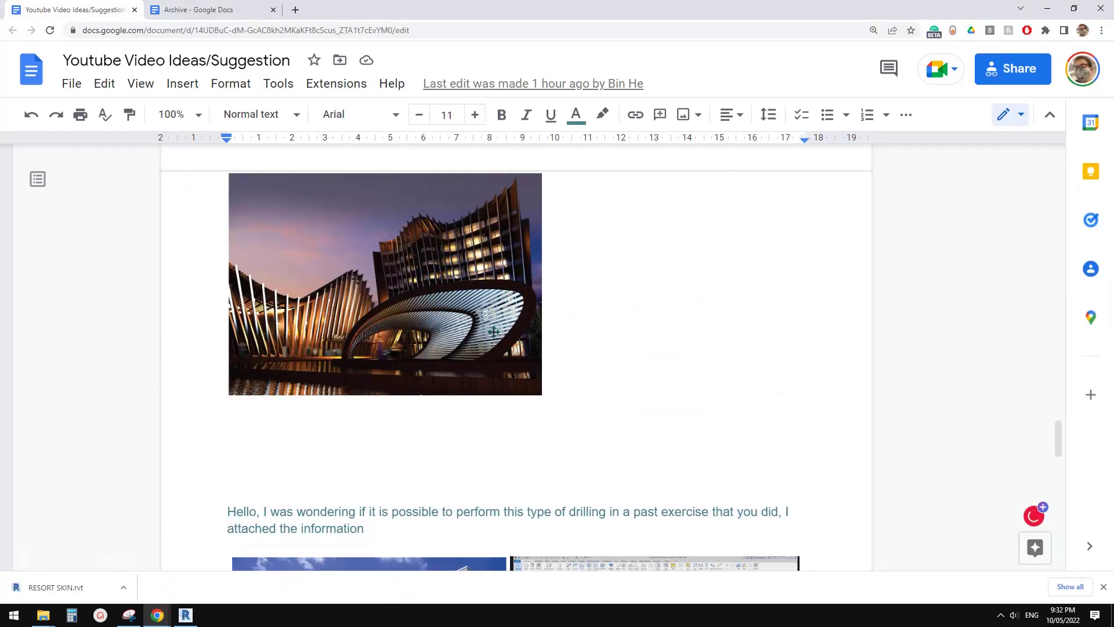
left_click(186, 615)
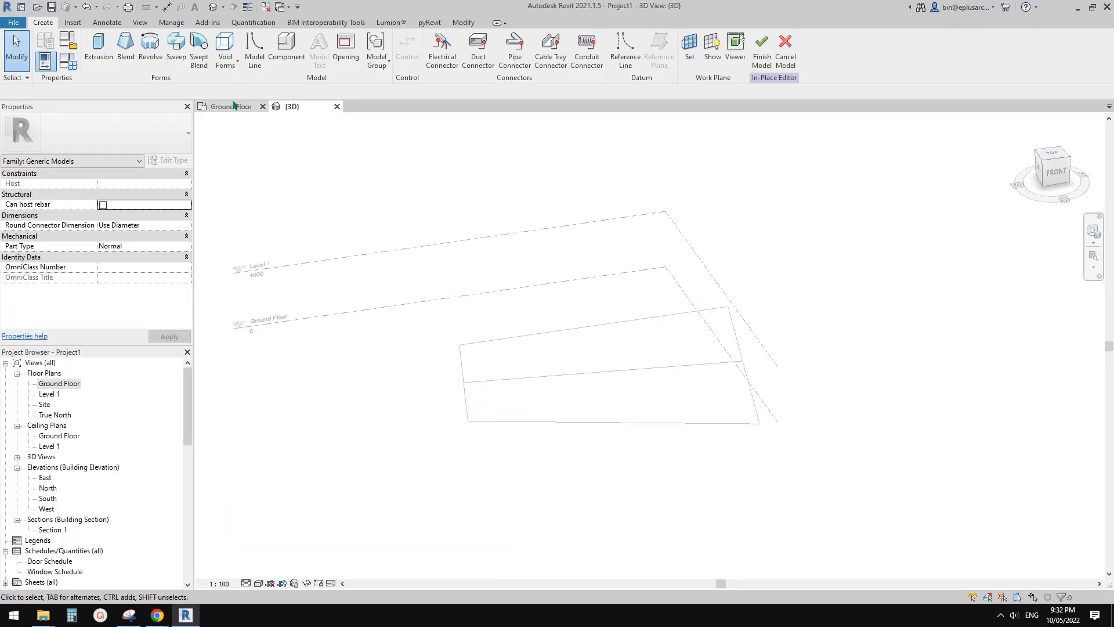
Step: Start an extrusion sketch on the set work plane and review the arch's shape in the Google Docs reference photo
left_click(112, 59)
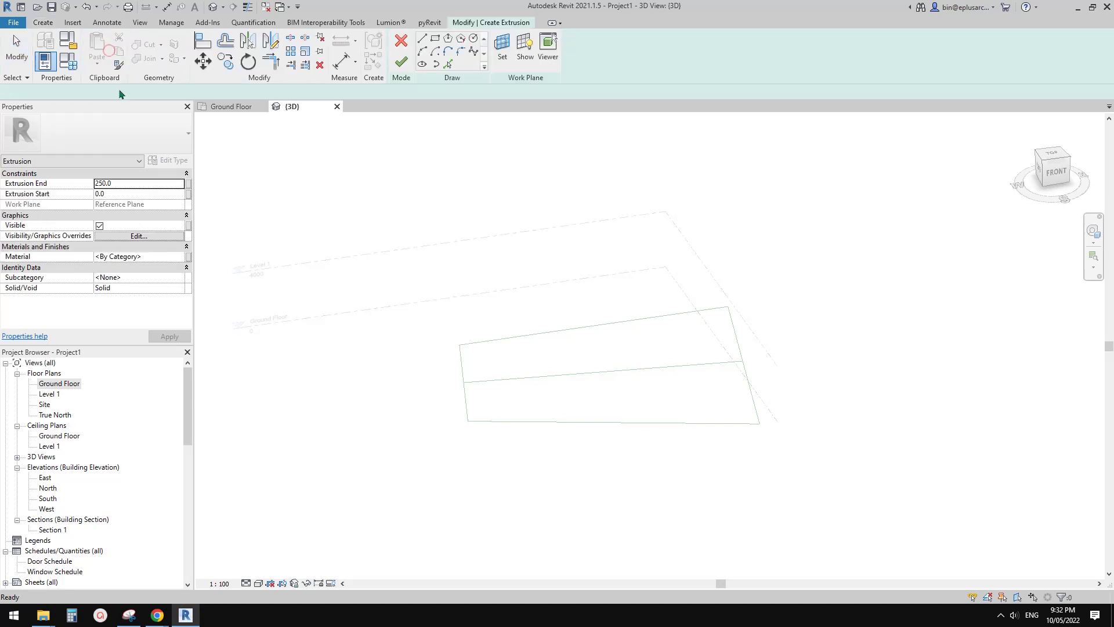
middle_click_drag(604, 326, 538, 326, "shift")
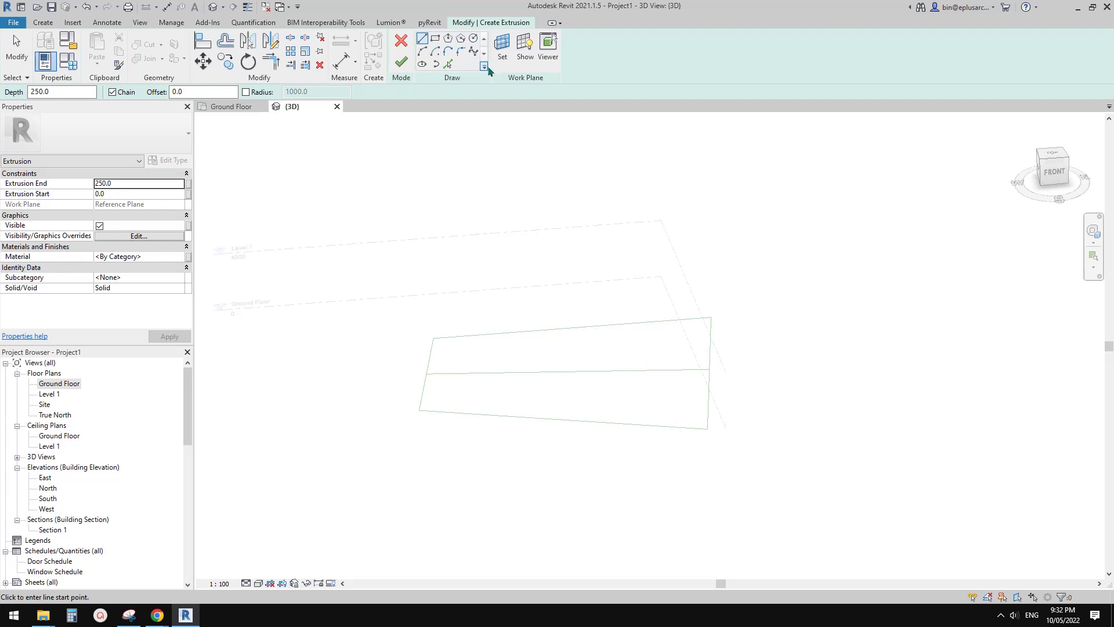
mouse_move(162, 618)
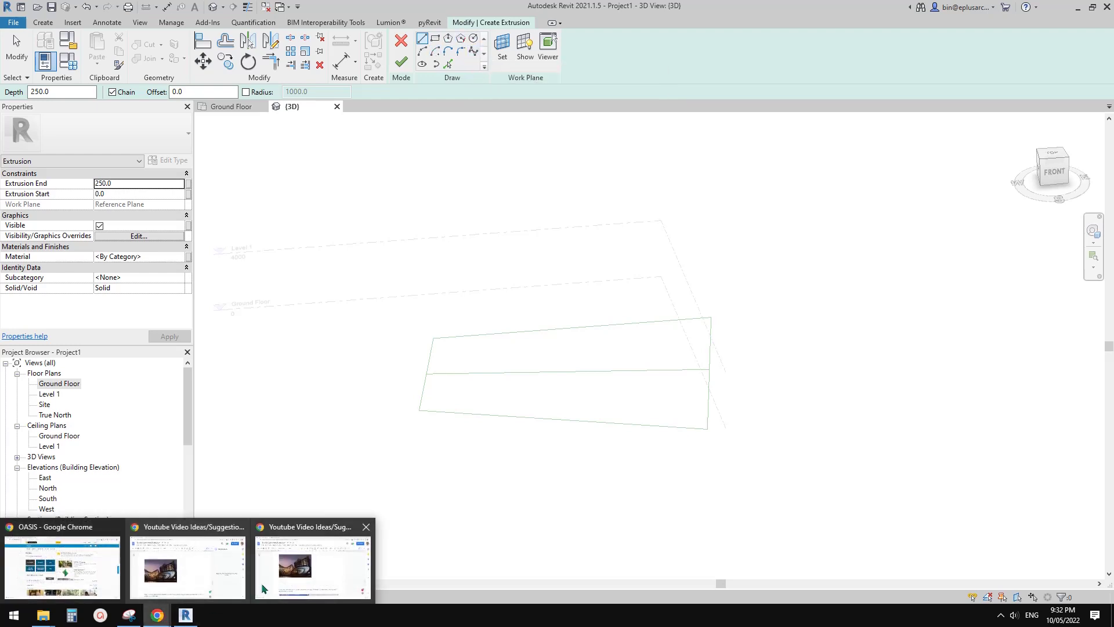
left_click(285, 576)
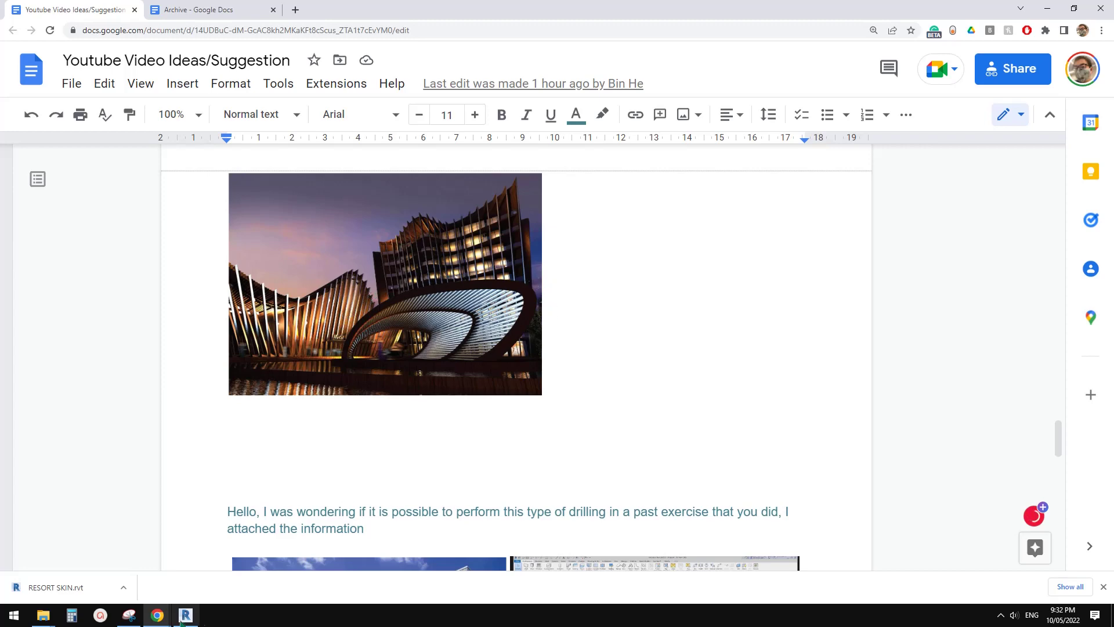
left_click(184, 615)
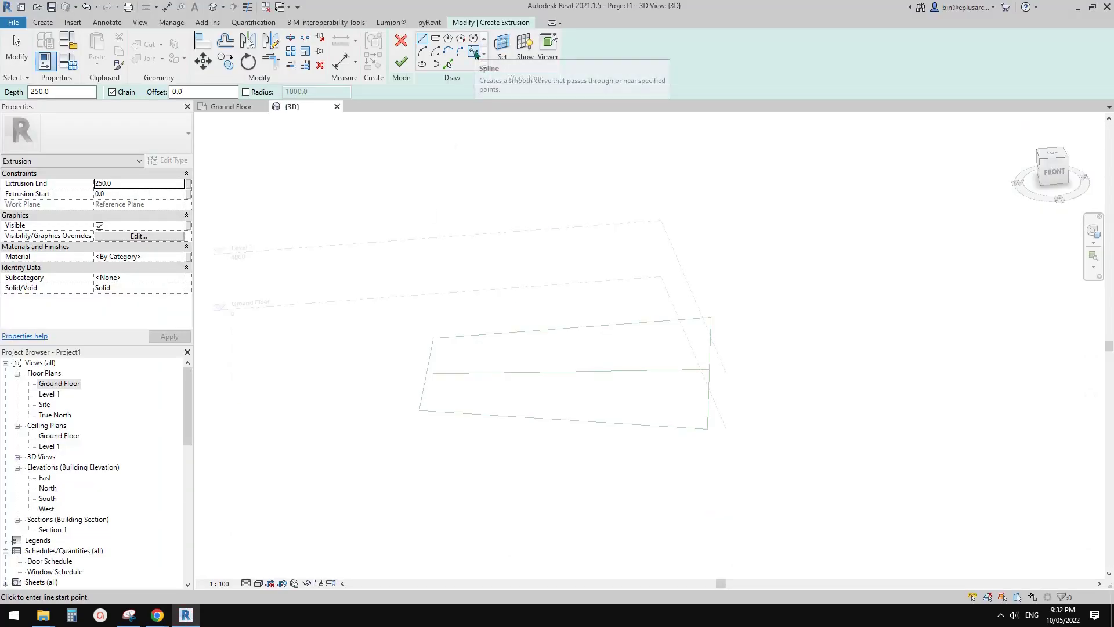
Step: Sketch a five-point spline arch between the front line's two ends, rising vertically at the left and bulging beyond the right end
left_click(419, 410)
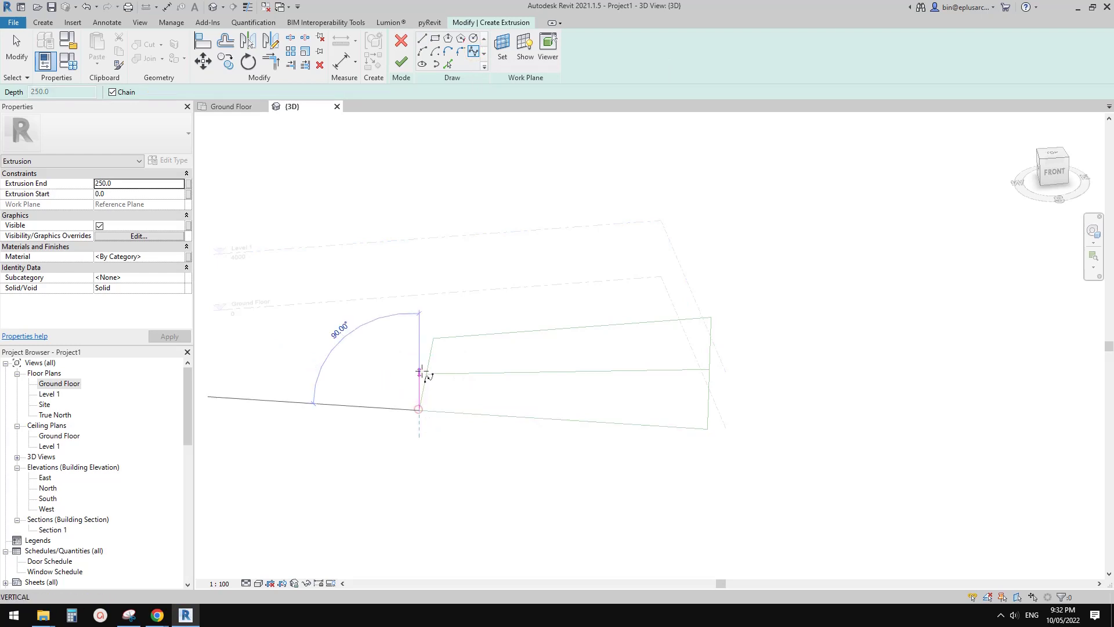
left_click(419, 360)
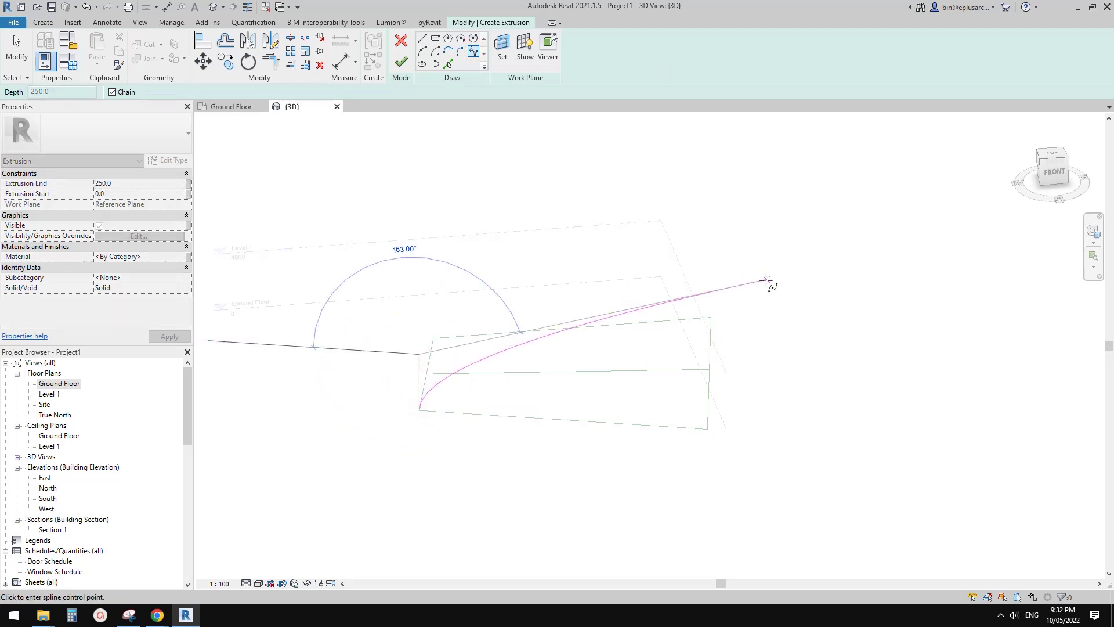
left_click(770, 260)
left_click(860, 336)
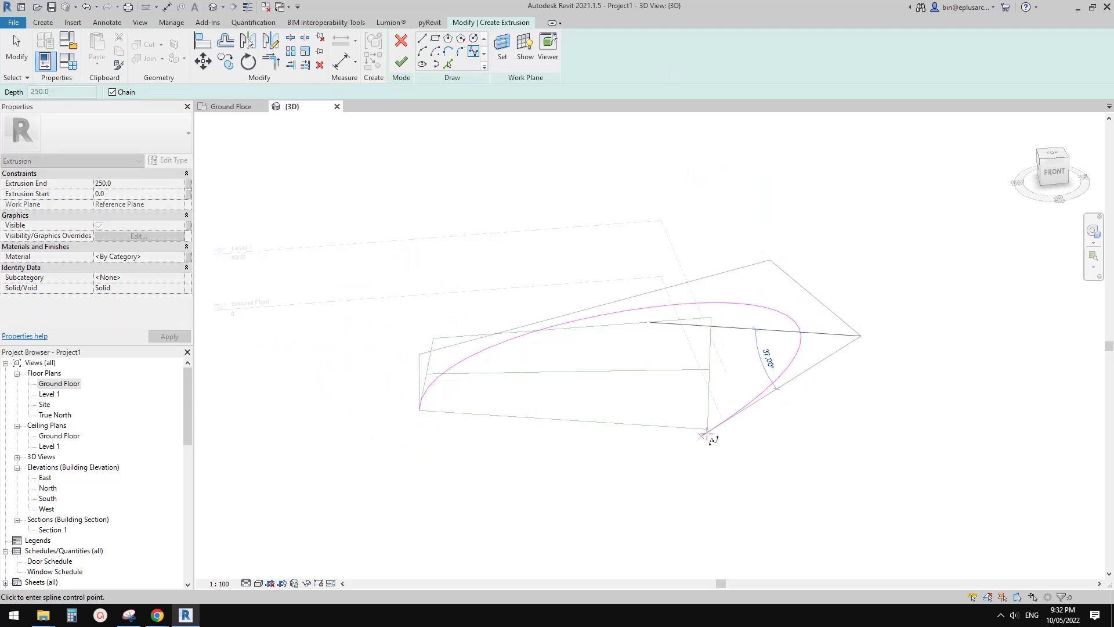
left_click(708, 430)
key("Escape")
key("Escape")
scroll(645, 309, "down", 1)
middle_click_drag(631, 362, 656, 277, "shift")
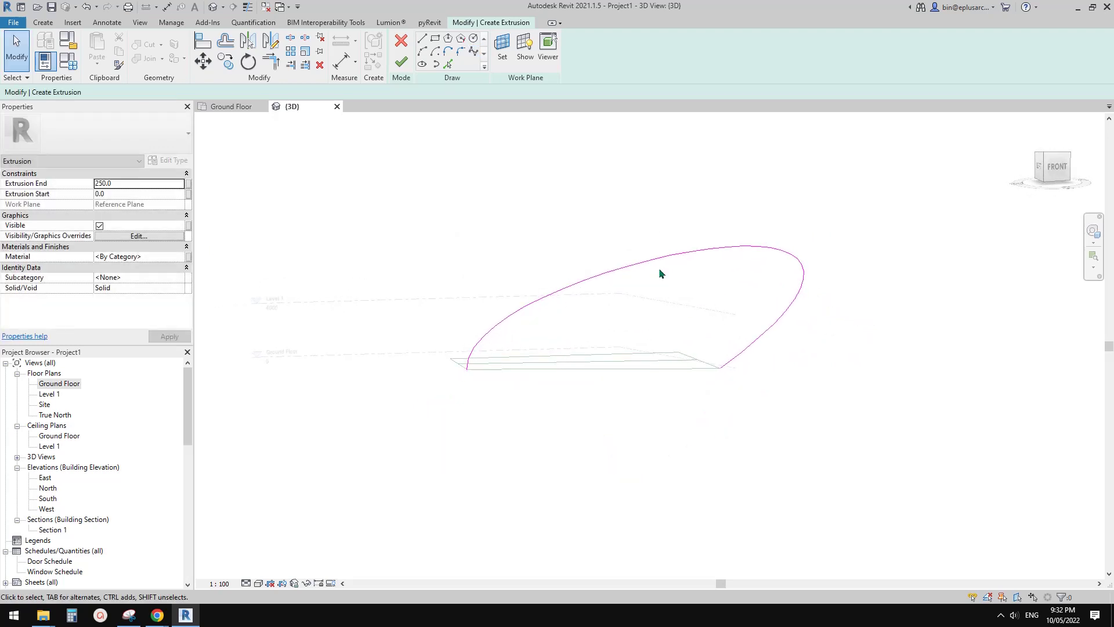
Step: Reshape the arch spline by raising its upper-left and top control points and moving the outermost right one slightly down and outward
left_click(683, 253)
left_click_drag(465, 314, 466, 275)
left_click_drag(777, 199, 777, 180)
left_click_drag(855, 269, 861, 283)
Step: Compare the arch with the Google Docs reference photo, then return to Revit and move the spline's top and right control points up and outward
mouse_move(165, 614)
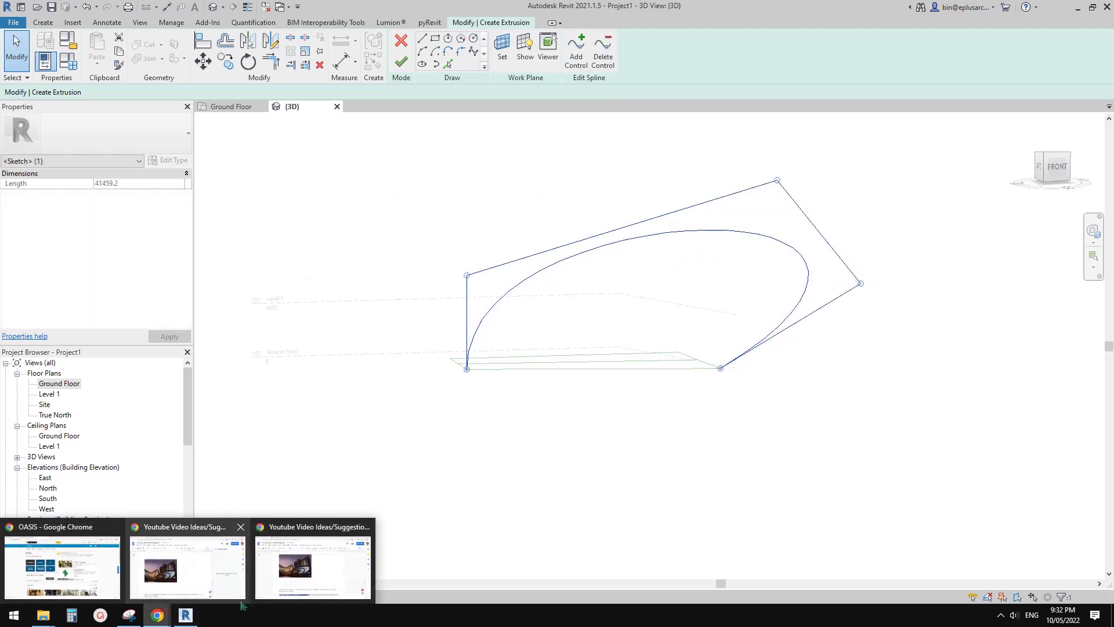
left_click(294, 579)
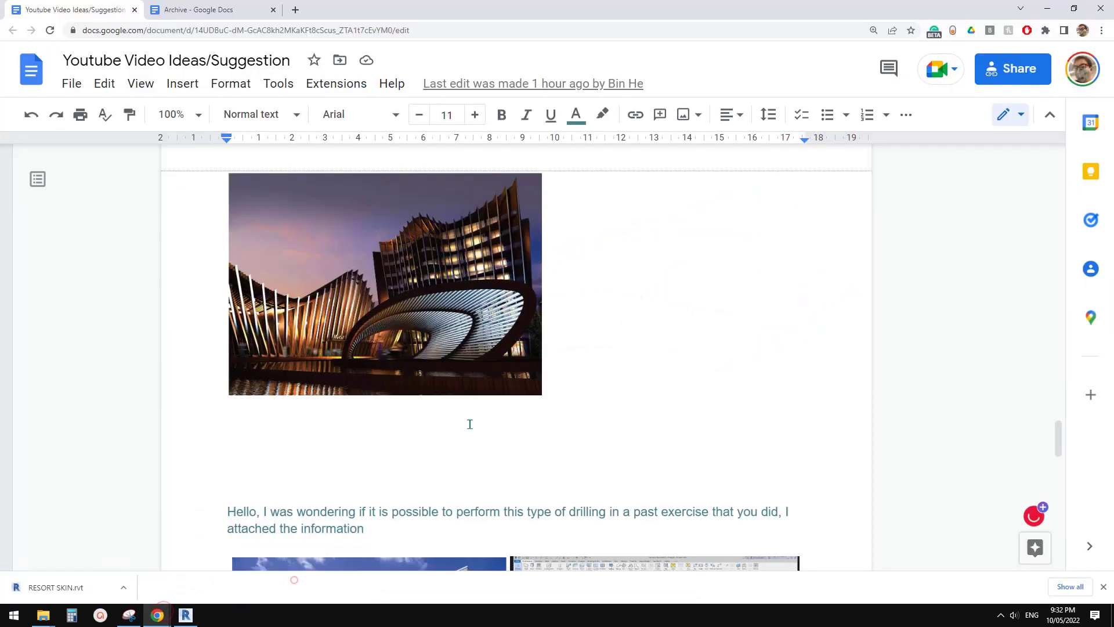
left_click(193, 614)
mouse_move(779, 176)
left_mouse_down()
mouse_move(780, 199)
mouse_move(790, 170)
left_mouse_up()
left_click_drag(864, 283, 871, 270)
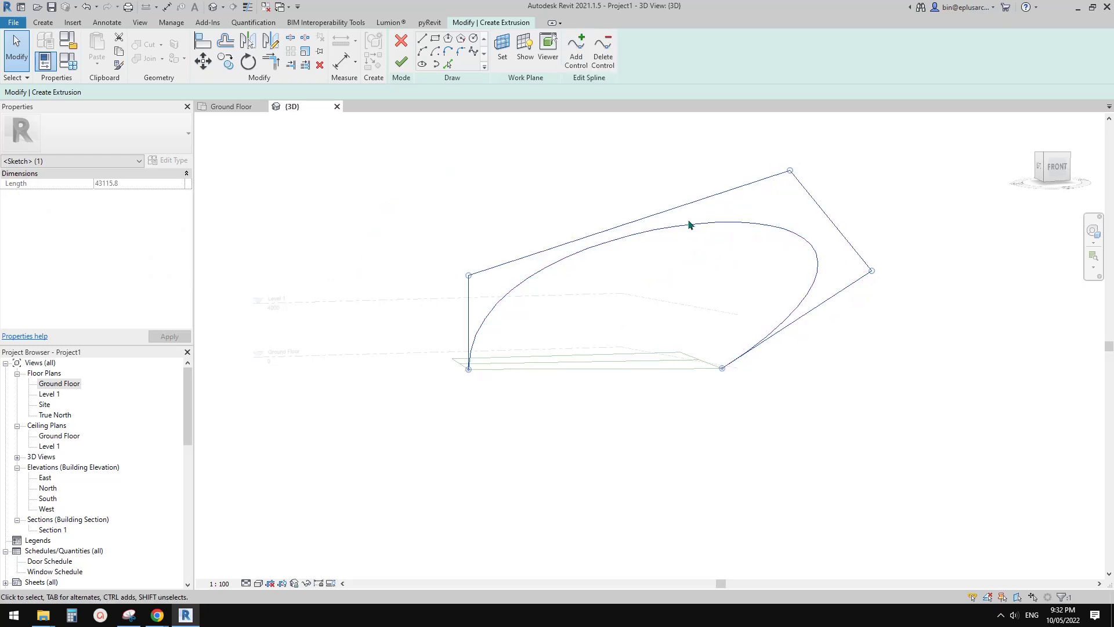
Step: Add a control point on the spline's long upper segment, lower it slightly, and move the top and right control points down
left_click(583, 47)
left_click(646, 222)
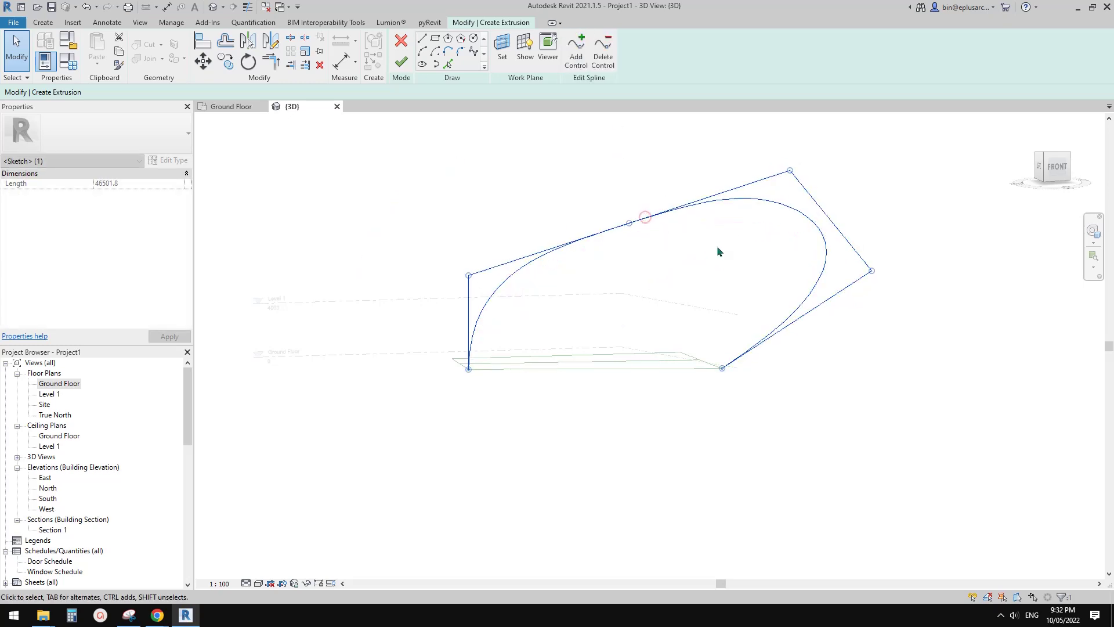
left_click_drag(629, 223, 635, 238)
middle_click_drag(680, 257, 688, 250)
left_click_drag(797, 163, 805, 195)
left_click_drag(878, 270, 850, 300)
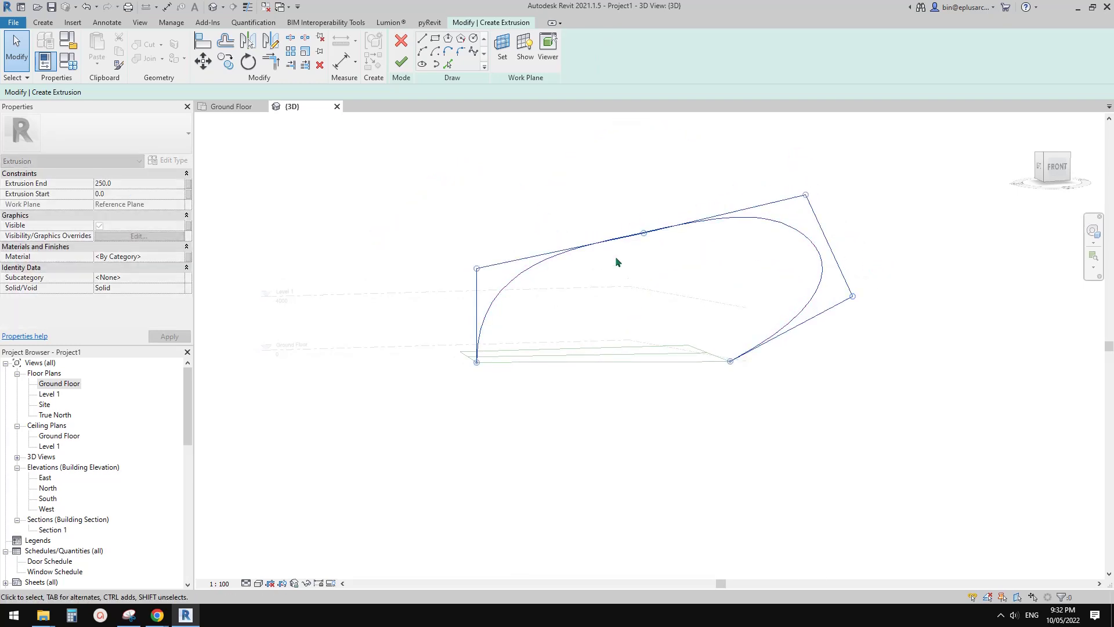
Step: Flatten the arch by lowering the spline's left and top control points, and pull the right control point slightly inward and up
left_click(477, 269)
left_click_drag(478, 269, 473, 290)
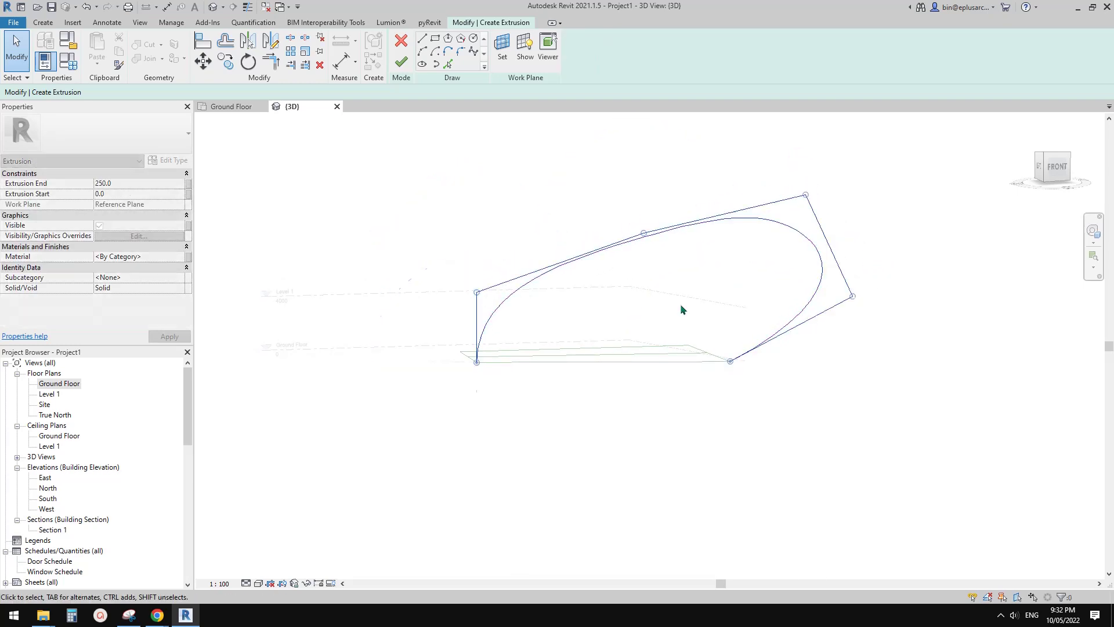
left_click_drag(798, 192, 808, 213)
mouse_move(846, 294)
left_mouse_down()
mouse_move(836, 263)
mouse_move(841, 282)
left_mouse_up()
middle_click_drag(676, 239, 711, 246)
left_click(711, 246)
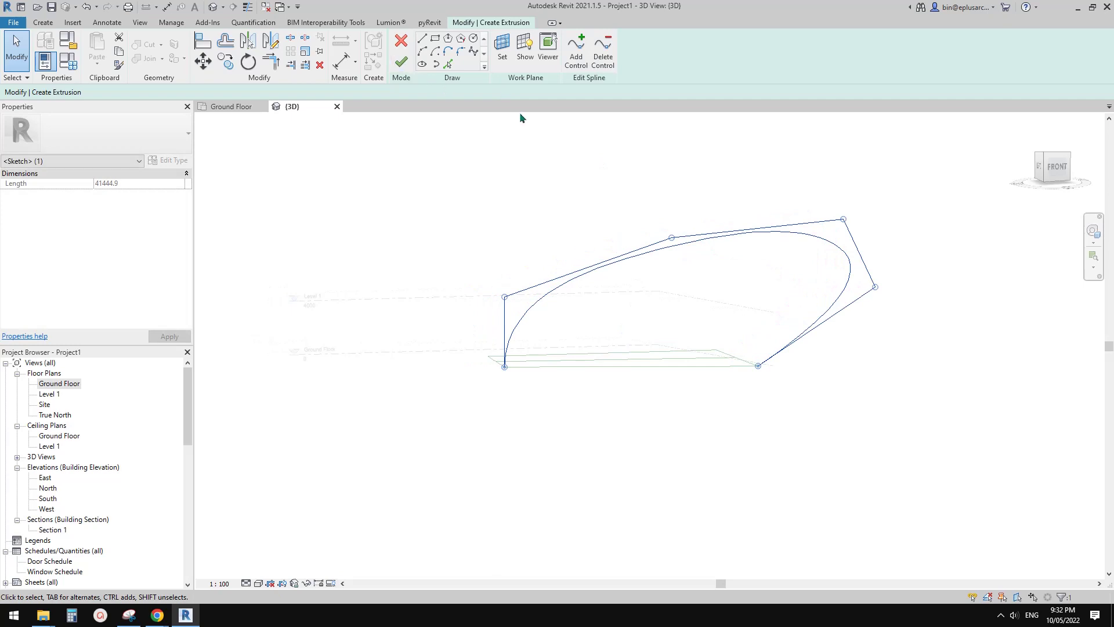
Step: From an angled view, pull the spline's two right-hand control points inward and lower the middle upper control point slightly
middle_click_drag(520, 118, 867, 246, "shift")
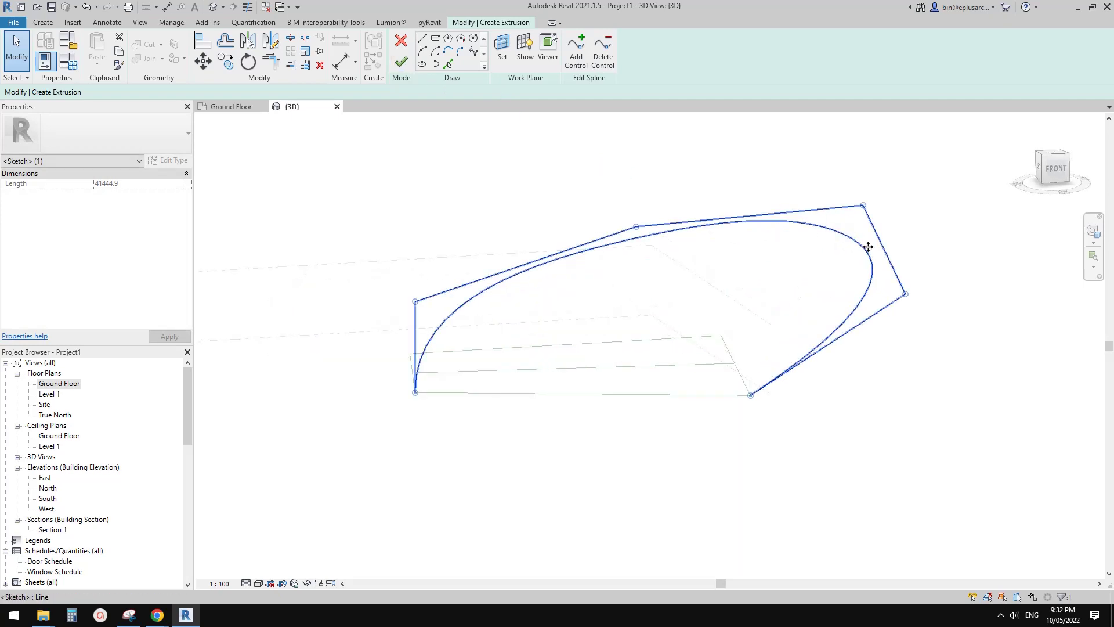
left_click(862, 197)
left_click(858, 239)
left_click_drag(859, 205, 844, 206)
left_click_drag(904, 294, 869, 301)
left_click_drag(844, 203, 836, 207)
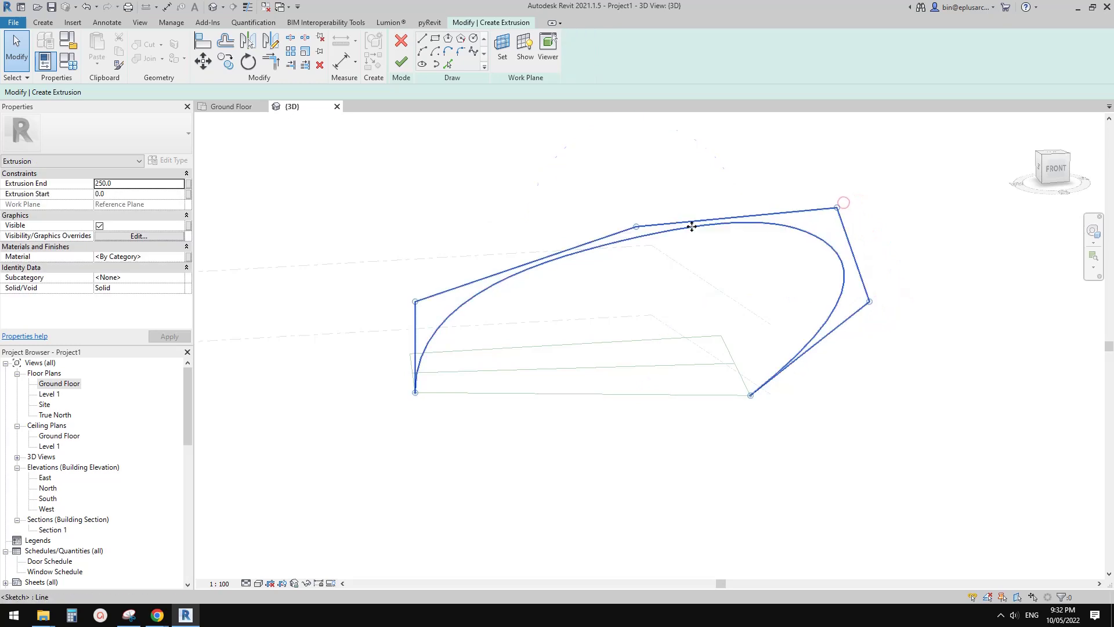
left_click_drag(636, 226, 634, 234)
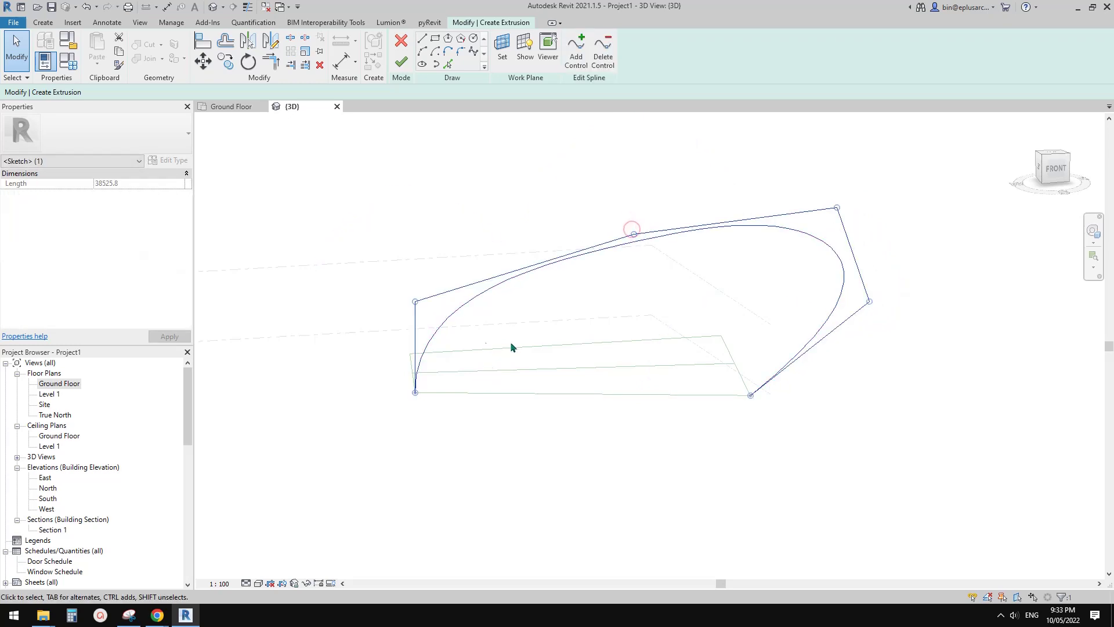
middle_click_drag(454, 376, 459, 382)
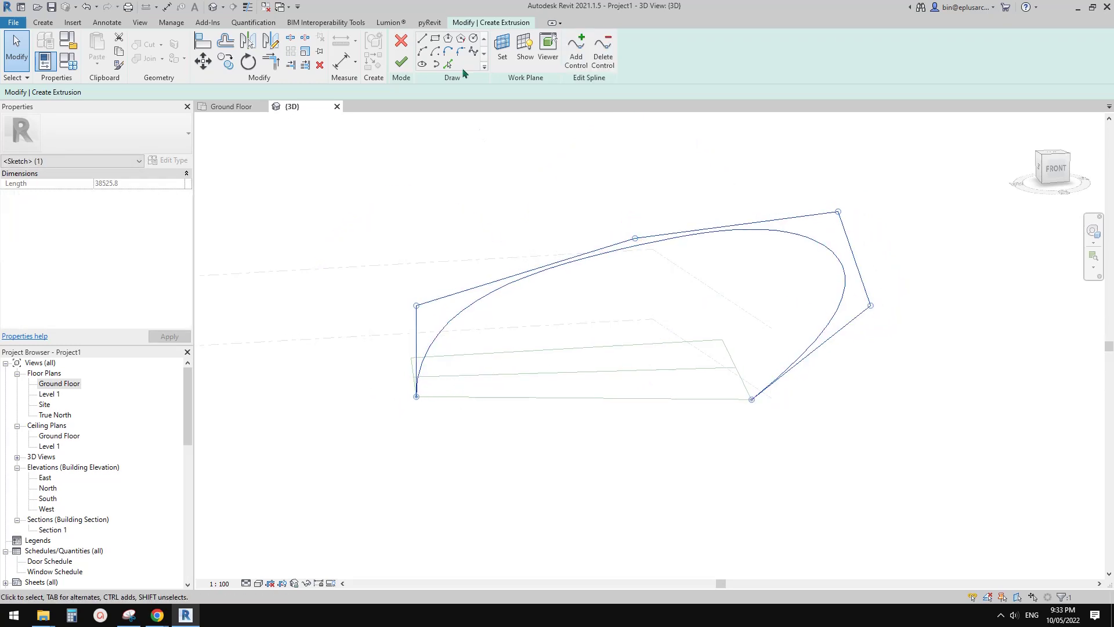
Step: Draw short horizontal lines outward from both base ends of the arch spline to set the frame's thickness
scroll(414, 360, "up", 2)
left_click(417, 407)
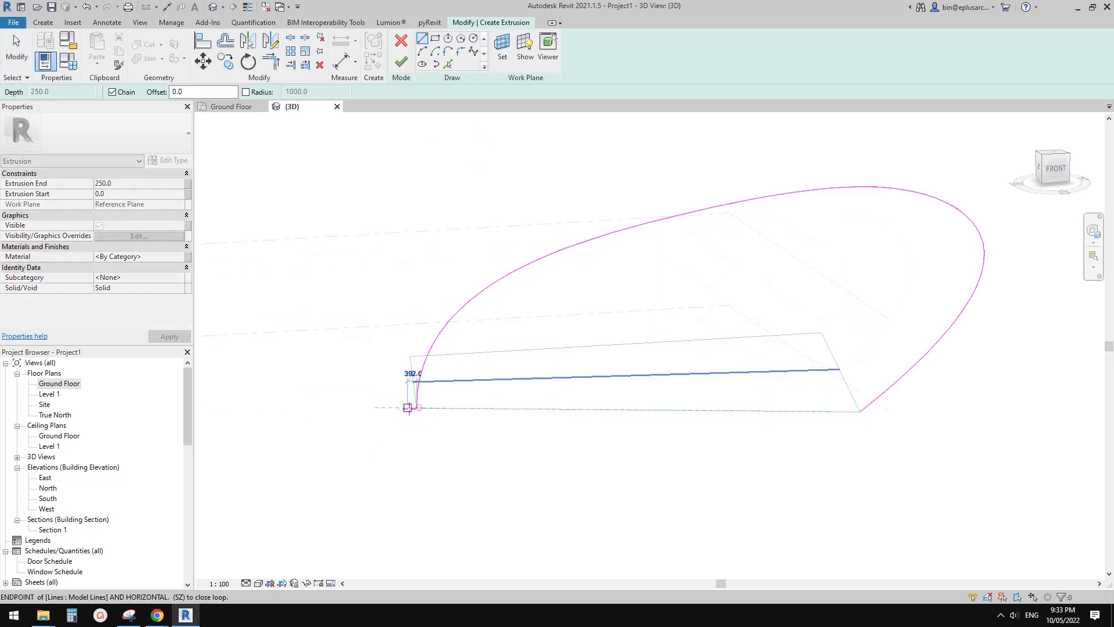
scroll(859, 410, "up", 1)
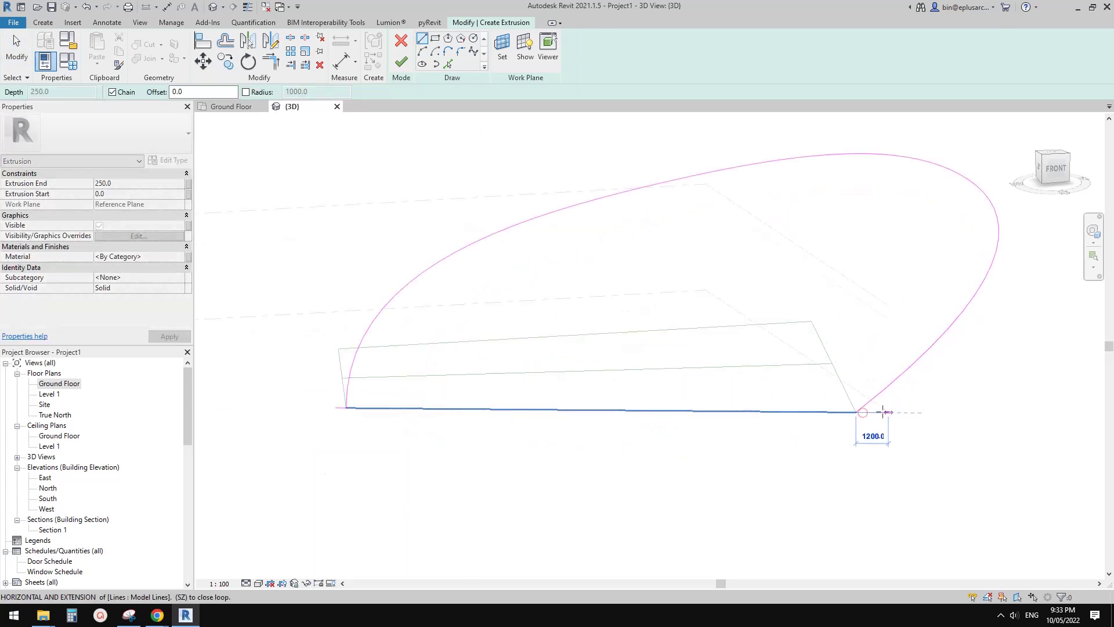
left_click(878, 413)
key("Escape")
scroll(793, 356, "down", 2)
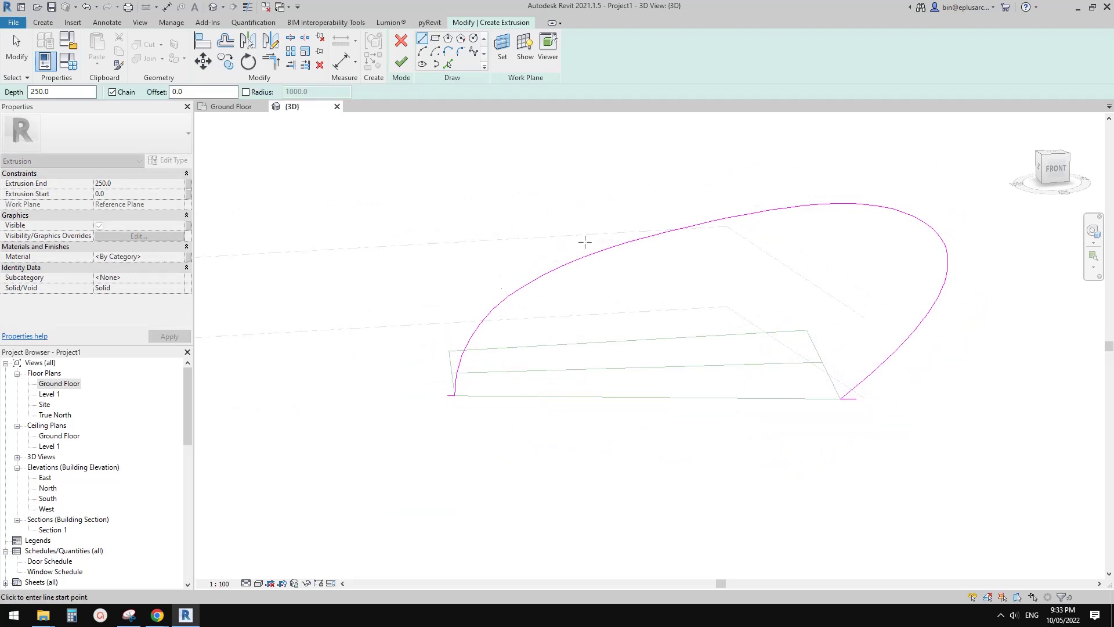
scroll(584, 244, "up", 1)
key("Escape")
Step: Sketch a seven-point outer spline arching over the inner one, joining the outer ends of the two short base lines
left_click(426, 416)
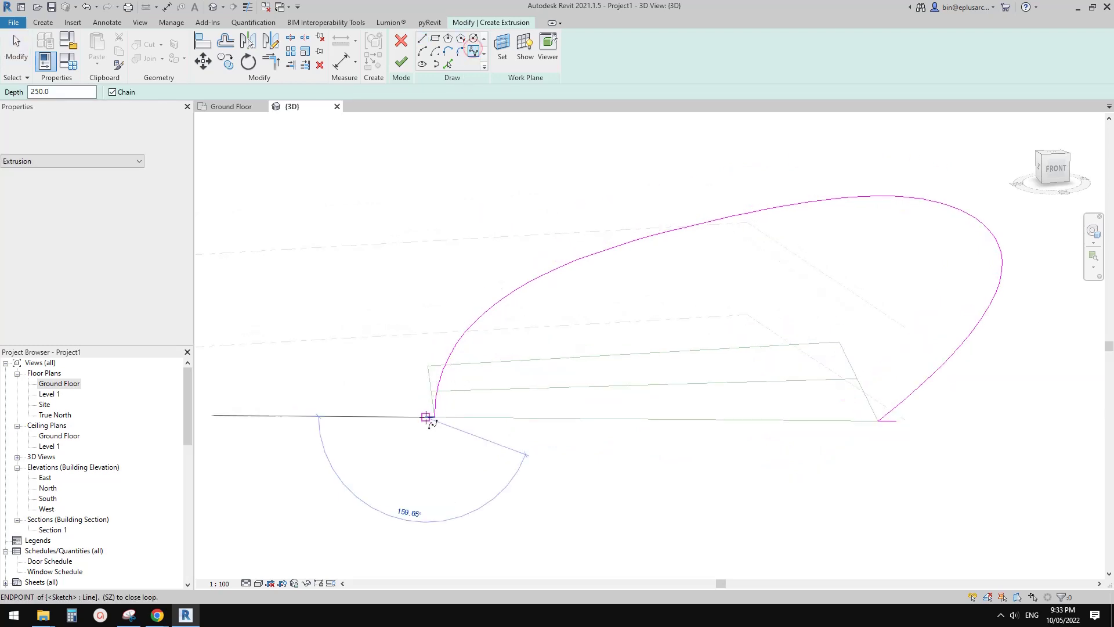
left_click(424, 299)
left_click(610, 162)
middle_click_drag(928, 184, 694, 240)
left_click(721, 185)
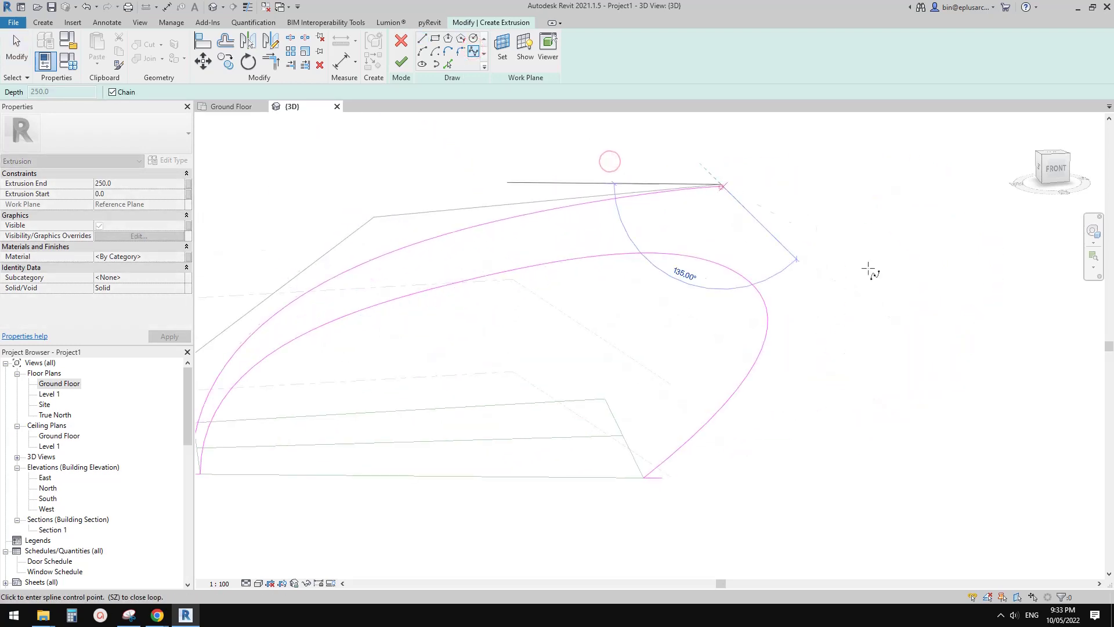
left_click(879, 282)
left_click(827, 409)
left_click(662, 478)
scroll(711, 316, "down", 2)
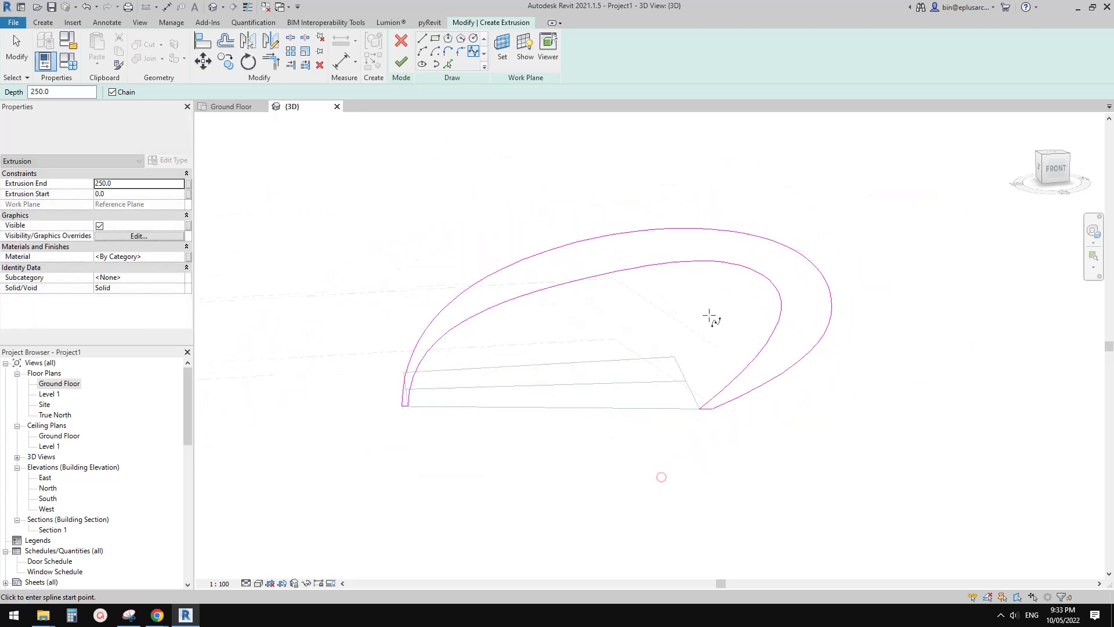
Step: Reshape the outer spline's control points so its upper left and right side run closer to the inner arch
middle_click_drag(708, 316, 808, 282)
middle_click_drag(808, 283, 743, 256, "shift")
key("Escape")
left_click(665, 208)
left_click_drag(623, 202, 629, 234)
left_click_drag(851, 179, 841, 184)
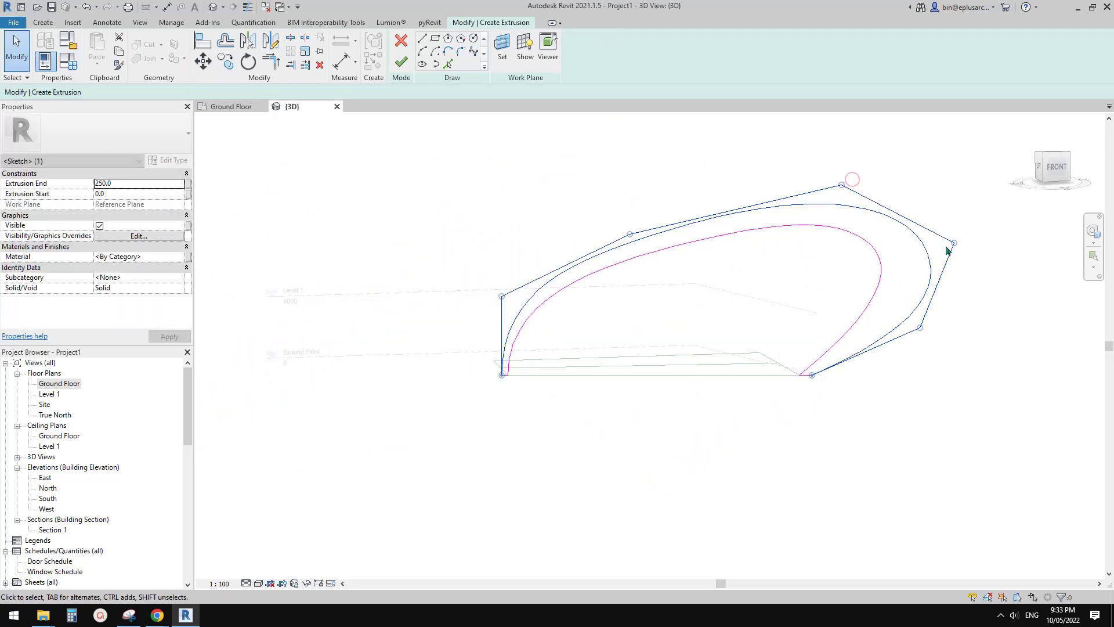
left_click_drag(953, 242, 935, 231)
left_click_drag(915, 322, 910, 313)
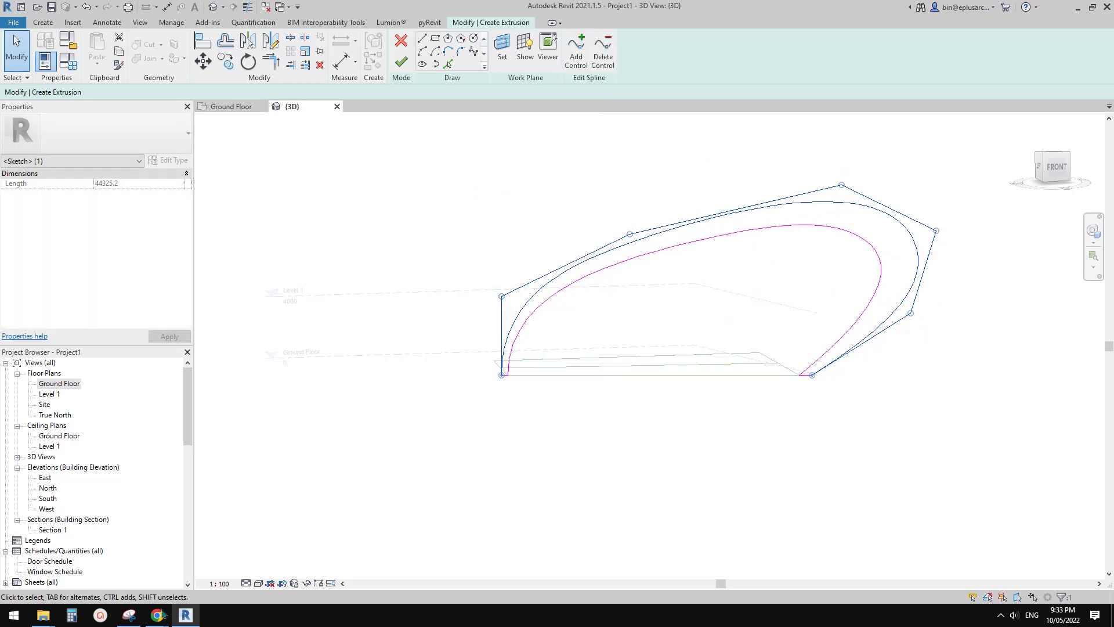
Step: Check the frame's thickness in the Google Docs reference photo, then return to Revit and narrow the outer spline's right side
mouse_move(157, 615)
left_click(263, 577)
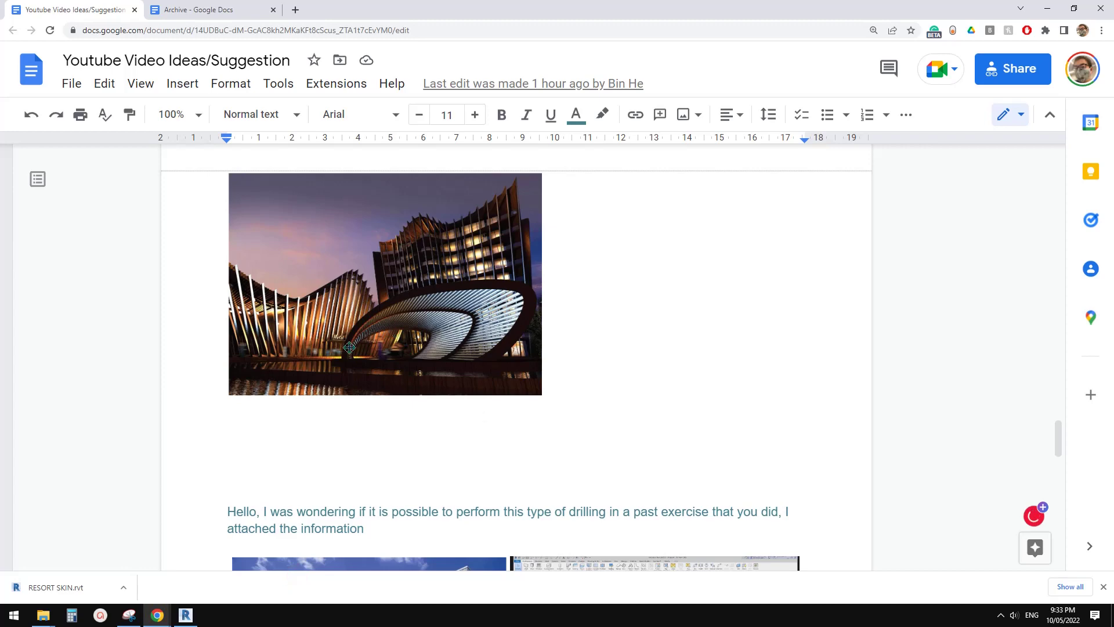
left_click(186, 615)
left_click_drag(935, 230, 913, 236)
left_click_drag(911, 313, 900, 313)
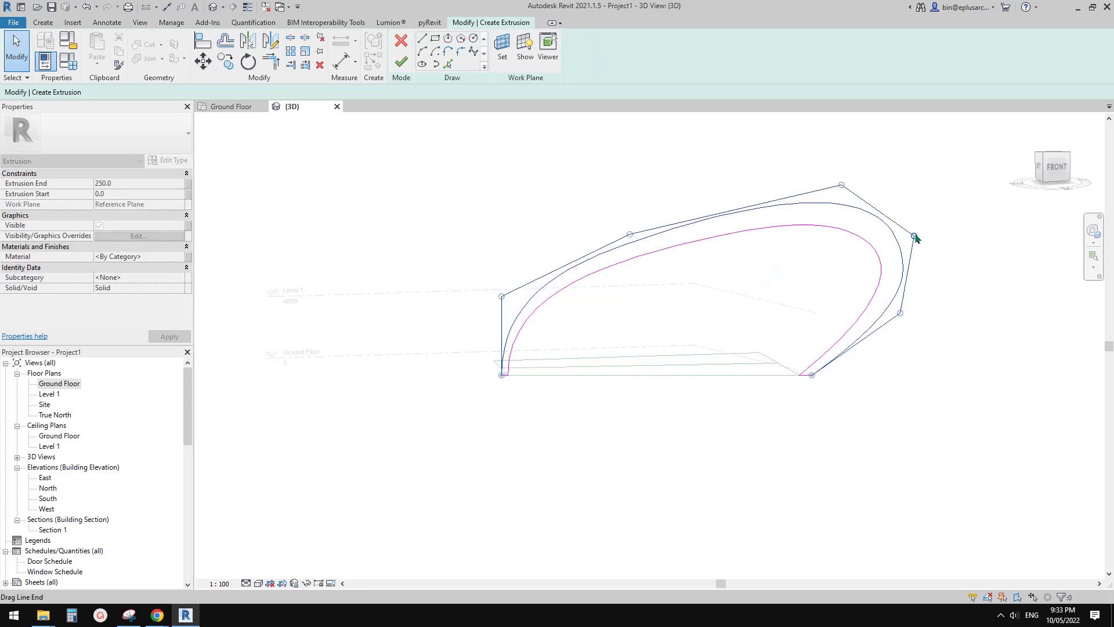
left_click_drag(915, 238, 923, 234)
left_click(841, 184)
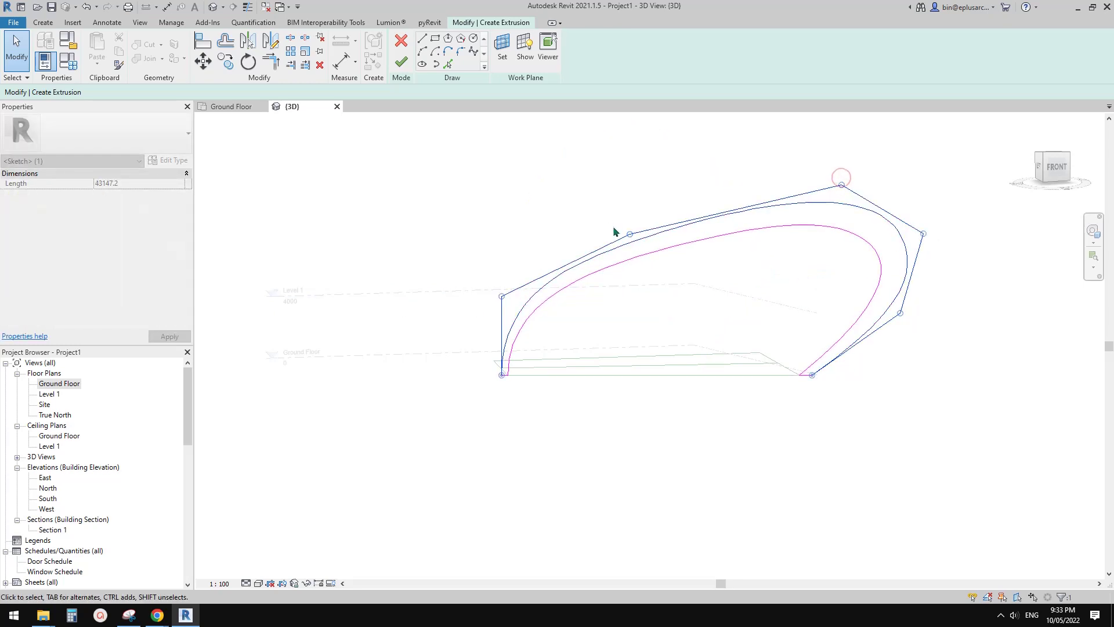
Step: Adjust the left control points of the outer and inner splines to slim the frame's left leg
left_click_drag(629, 233, 626, 236)
mouse_move(501, 296)
left_mouse_down()
mouse_move(501, 314)
mouse_move(497, 298)
left_mouse_up()
left_click(691, 254)
left_click(670, 250)
scroll(554, 295, "up", 2)
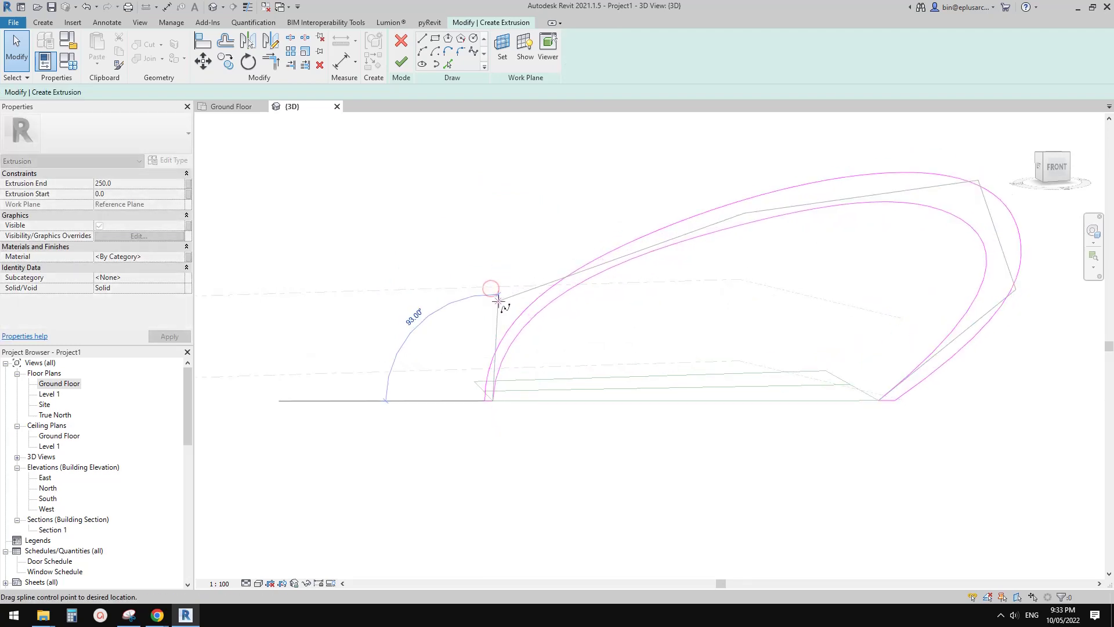
left_click(768, 253)
scroll(768, 253, "down", 2)
Step: Finish the arch frame sketch and set the Extrusion End to 100
left_click(401, 62)
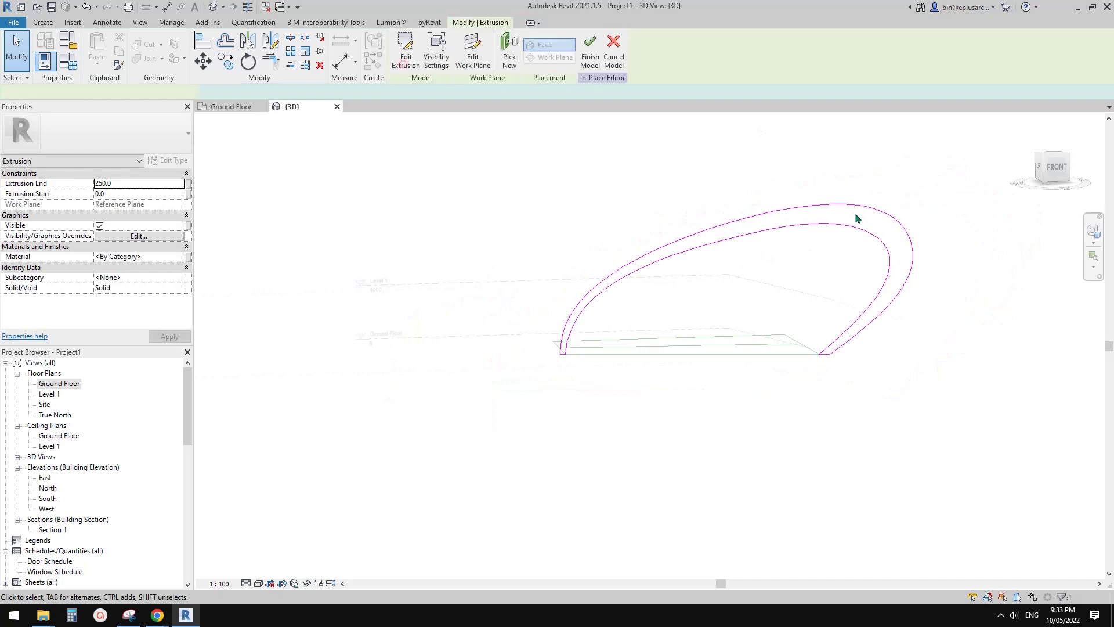
middle_click_drag(725, 322, 300, 244, "shift")
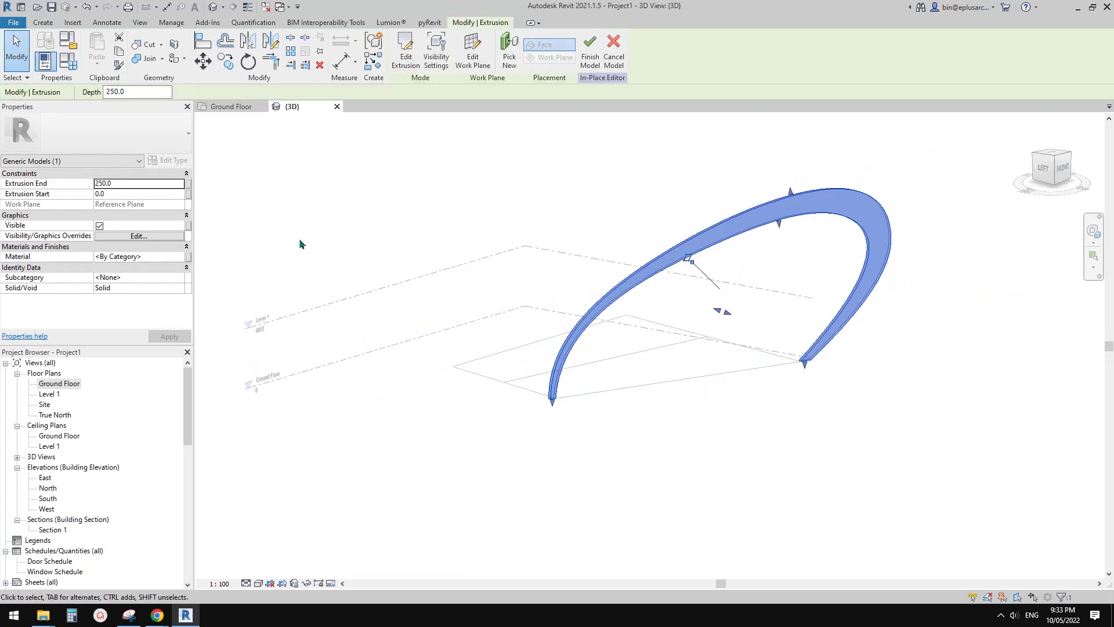
left_click(132, 183)
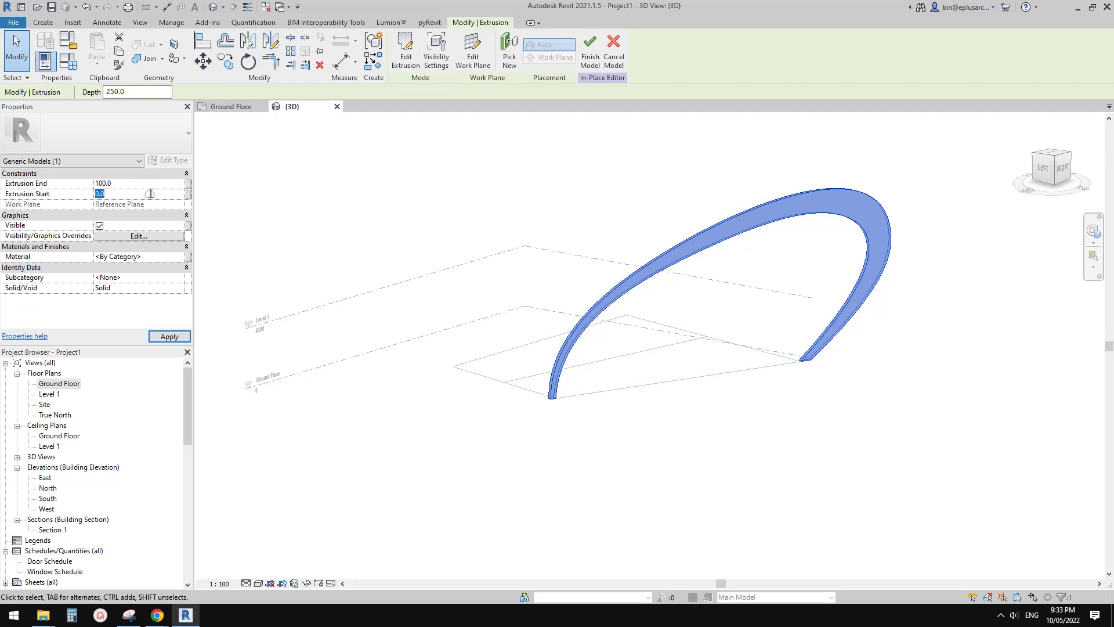
Step: Try to set the arch frame's Extrusion Start to 100
left_click(151, 193)
type("100")
key("Return")
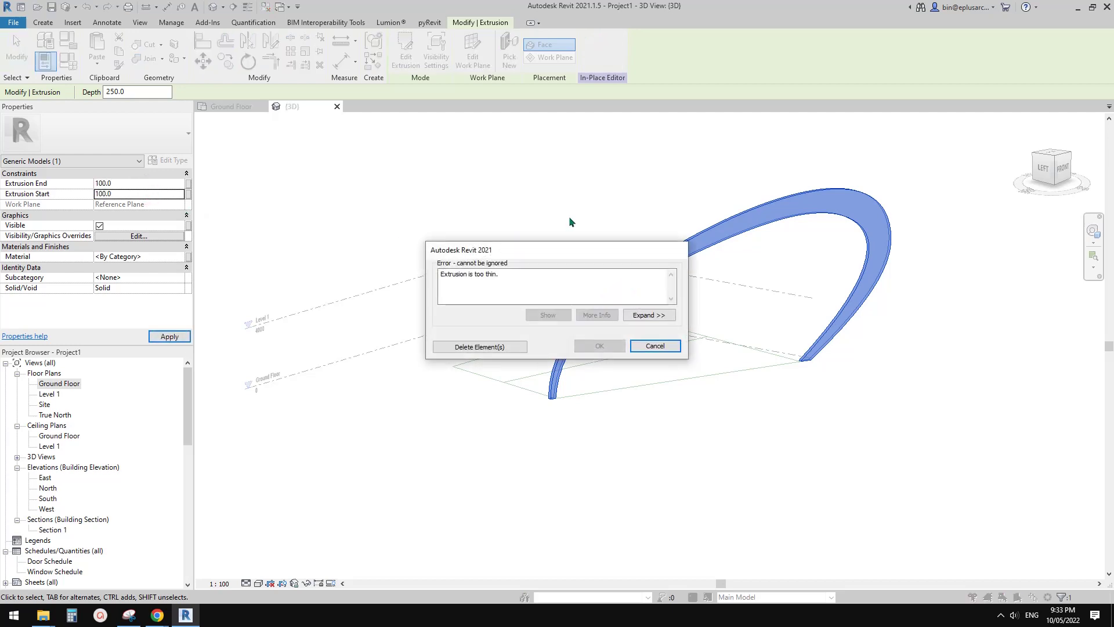
key("Escape")
Step: Set the arch frame's Extrusion Start to -100 and finish the in-place model
left_click(142, 183)
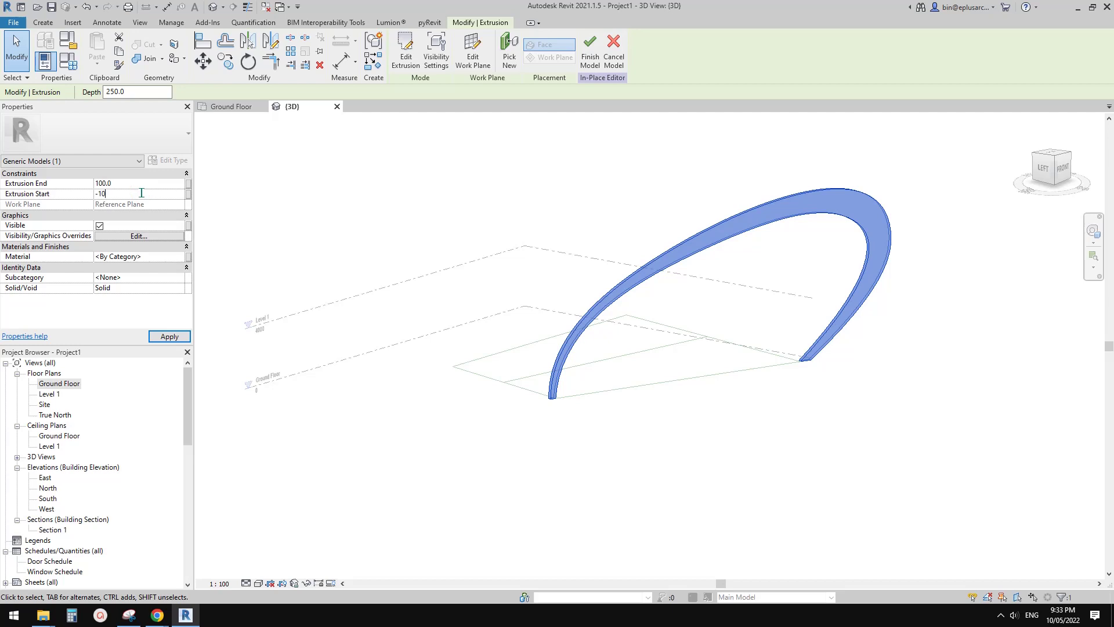
key("Return")
mouse_move(637, 332)
middle_mouse_down("shift")
mouse_move(722, 383)
mouse_move(715, 401)
mouse_move(517, 329)
mouse_move(764, 267)
mouse_move(647, 327)
middle_mouse_up("shift")
left_click(764, 266)
left_click(399, 49)
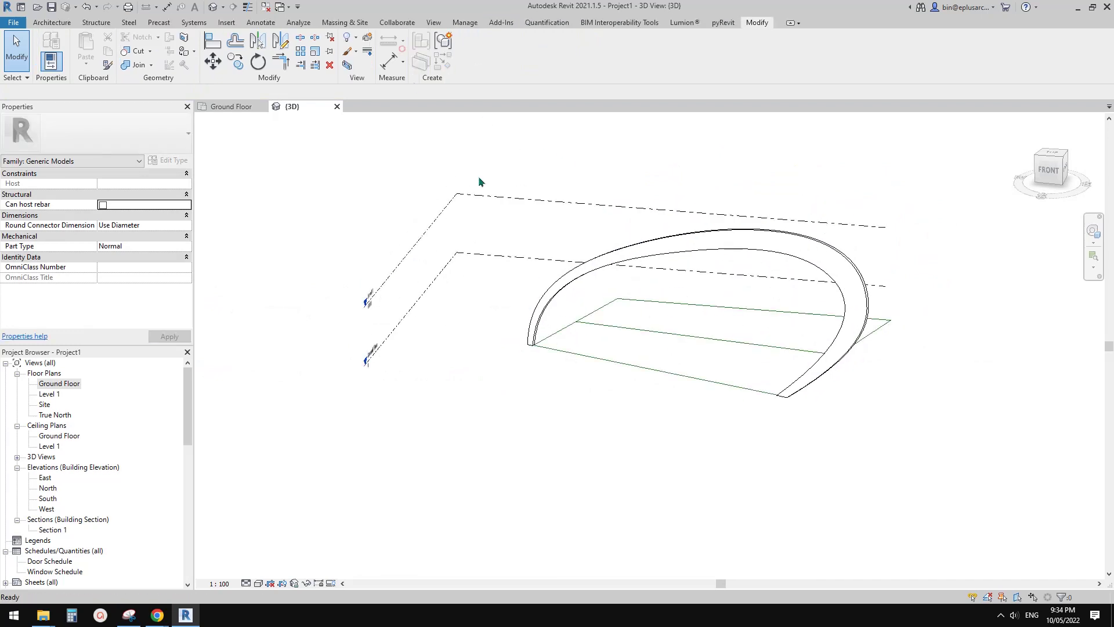
middle_click_drag(478, 175, 699, 265, "shift")
left_click(60, 21)
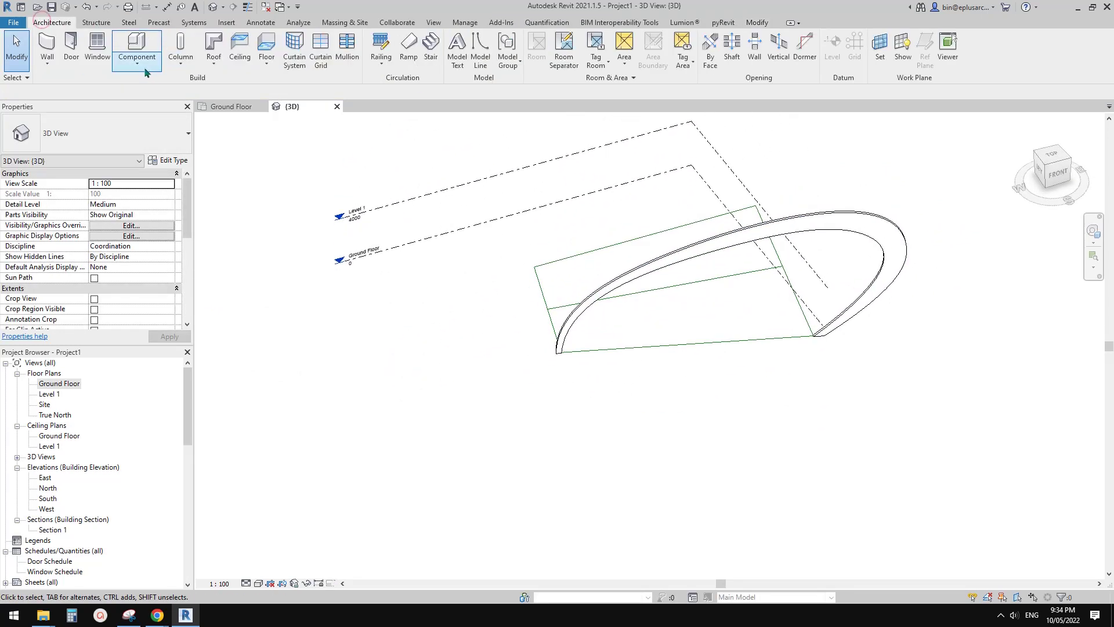
left_click(139, 64)
left_click(153, 110)
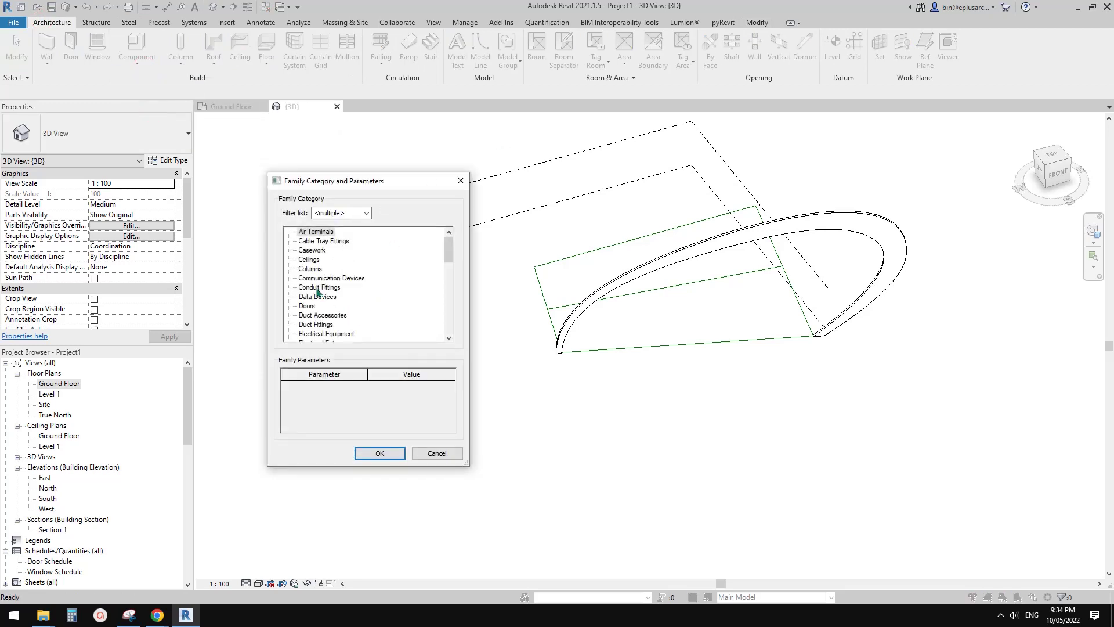
key("Escape")
Step: Reopen the arch frame's in-place model for editing and start a new extrusion sketch in it
left_click(873, 225)
middle_click_drag(918, 211, 891, 222)
left_click(480, 63)
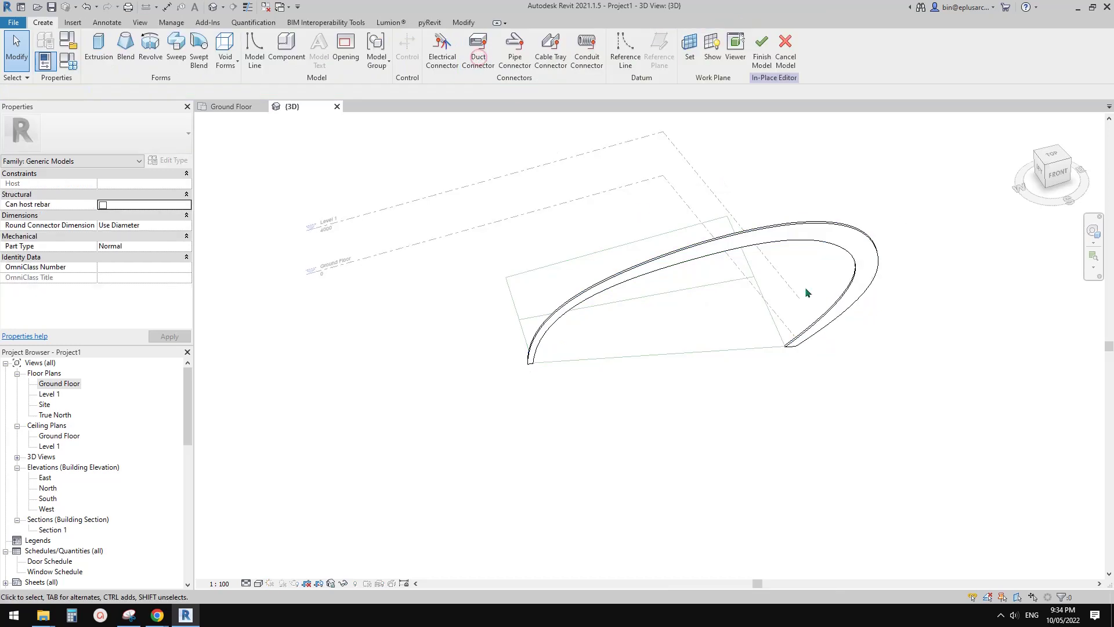
left_click(818, 241)
middle_click_drag(717, 331, 731, 307, "shift")
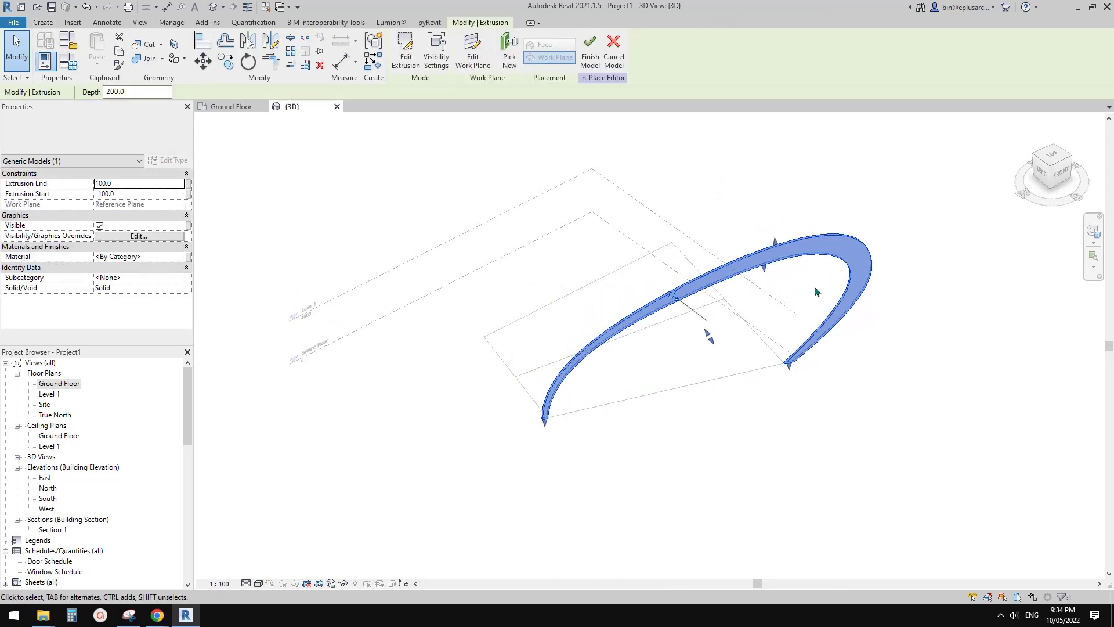
middle_click_drag(827, 230, 731, 229, "shift")
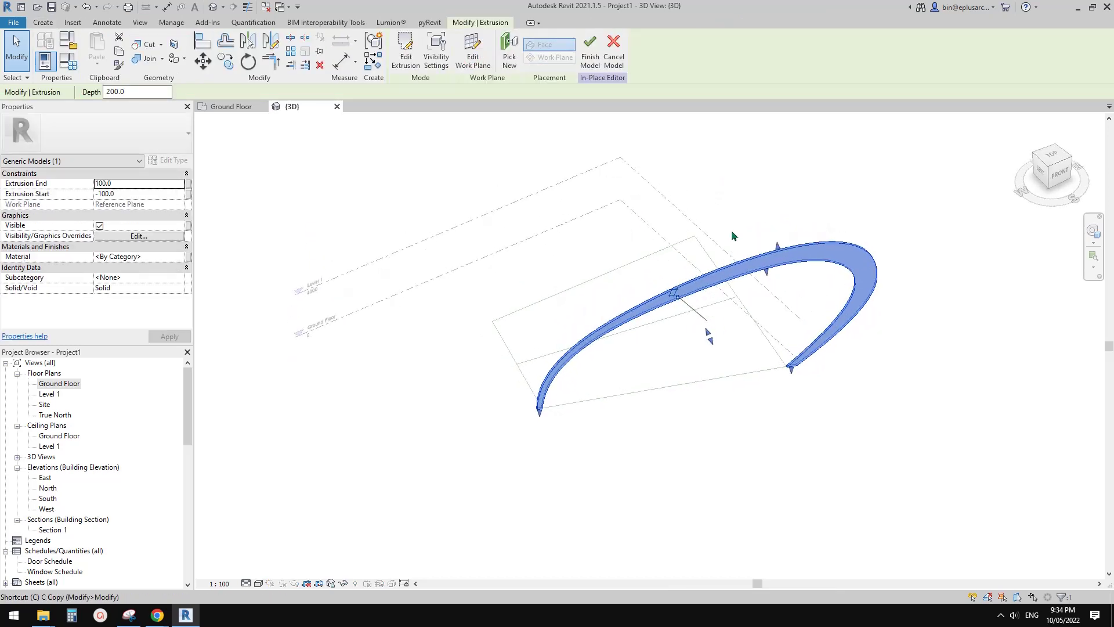
double_click(732, 230)
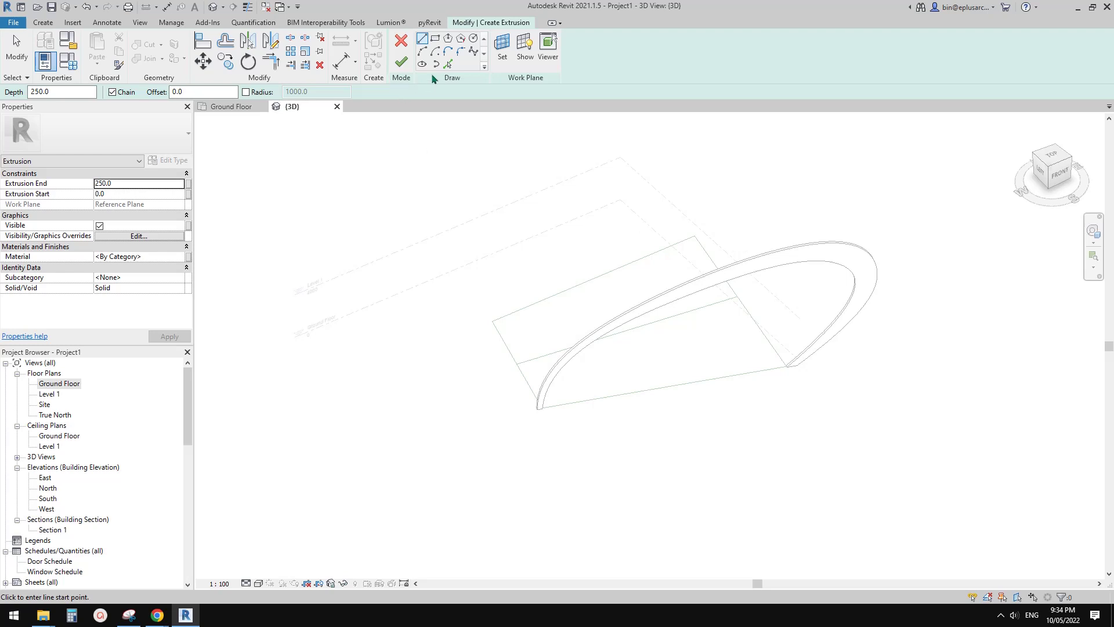
Step: Set the extrusion sketch's work plane to the middle reference plane from the Ground Floor plan, and open the 3D view for sketching
left_click(504, 47)
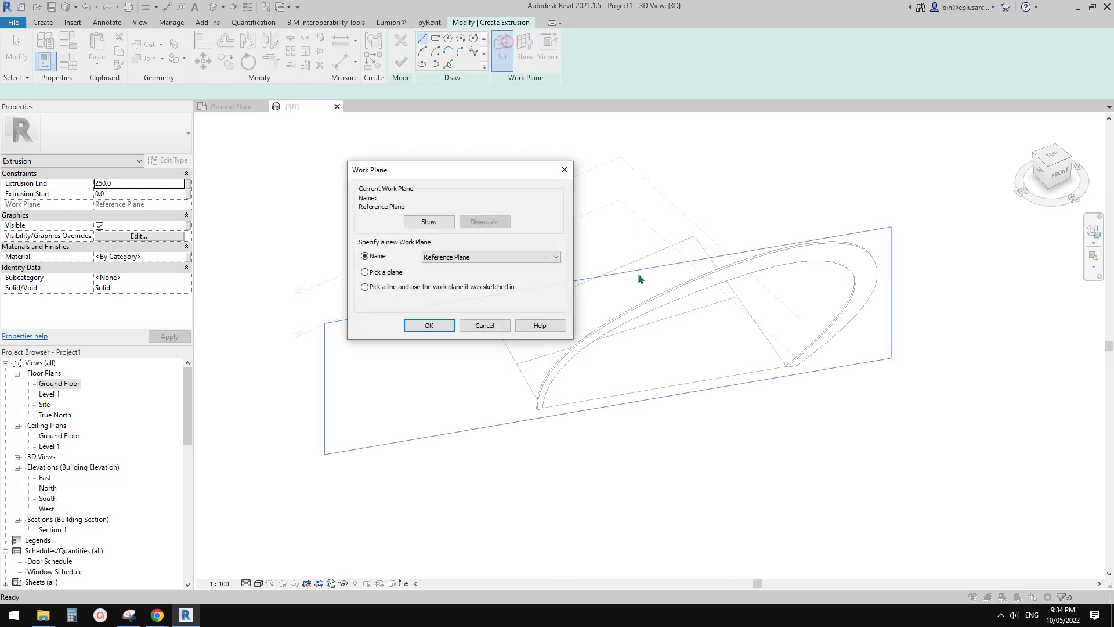
left_click(485, 325)
double_click(59, 383)
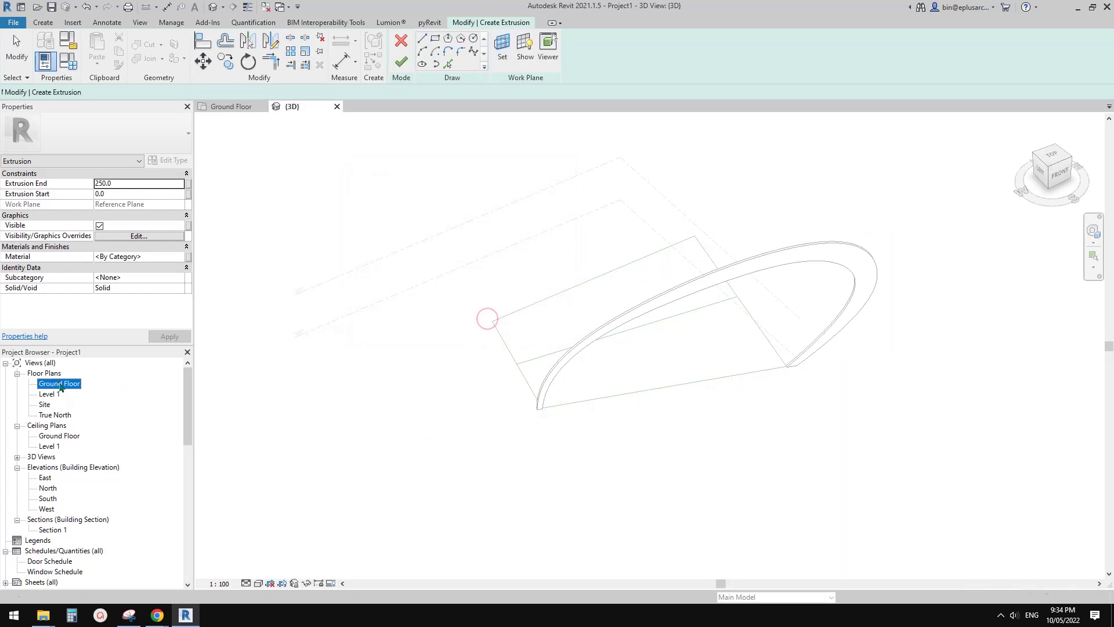
left_click(500, 45)
left_click(393, 272)
left_click(446, 325)
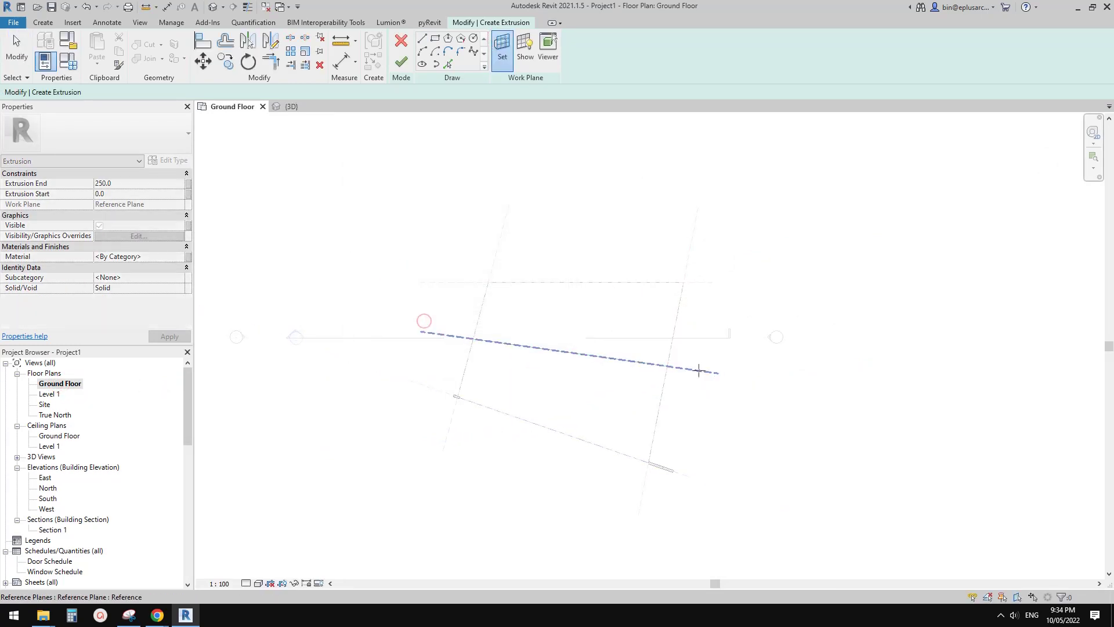
left_click(425, 321)
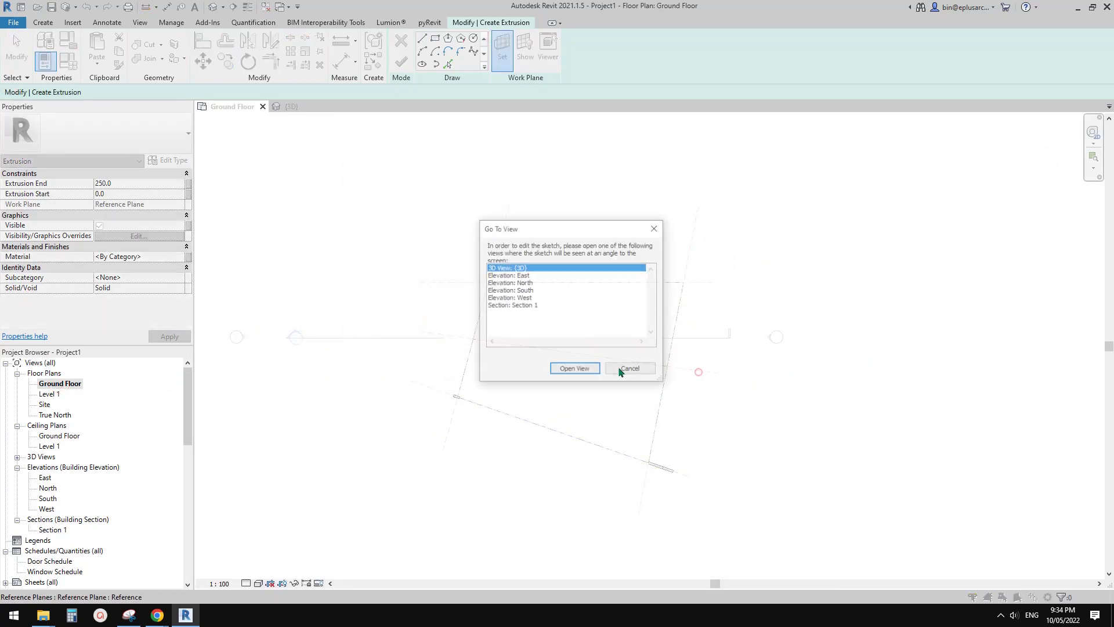
left_click(574, 370)
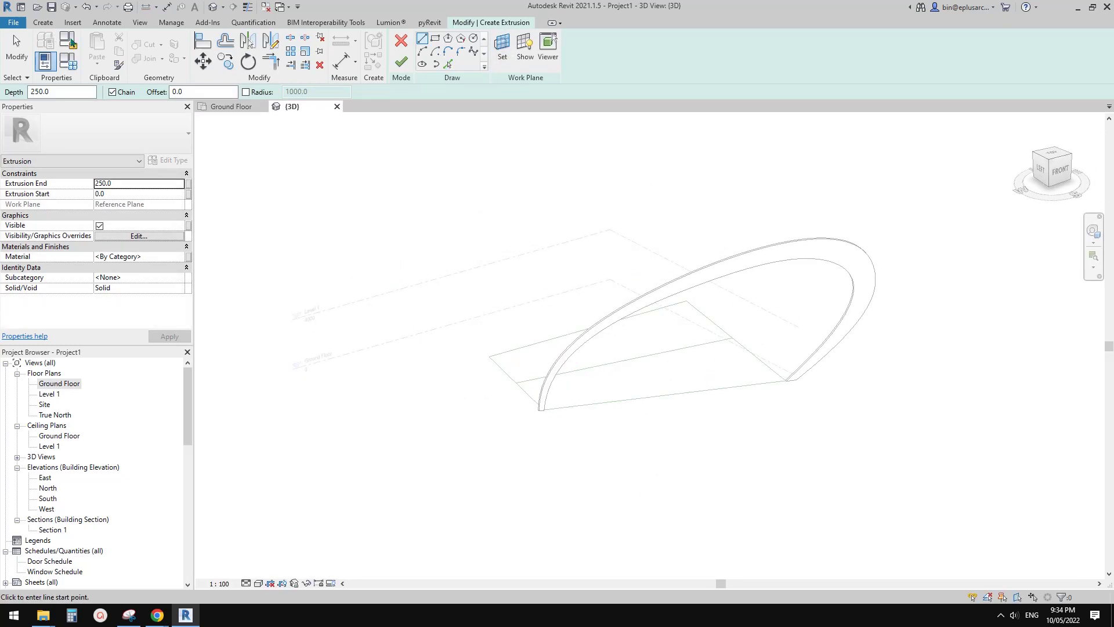
Step: Pick the front arch frame's inner and outer curves and both foot edges as sketch lines for the middle arch
left_click(448, 65)
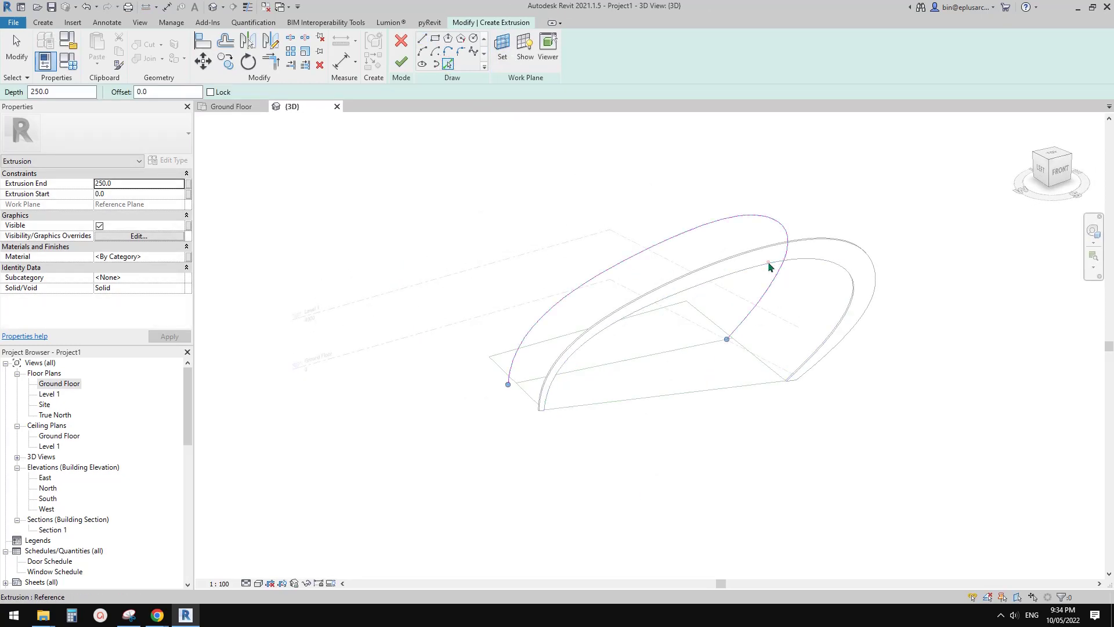
left_click(850, 248)
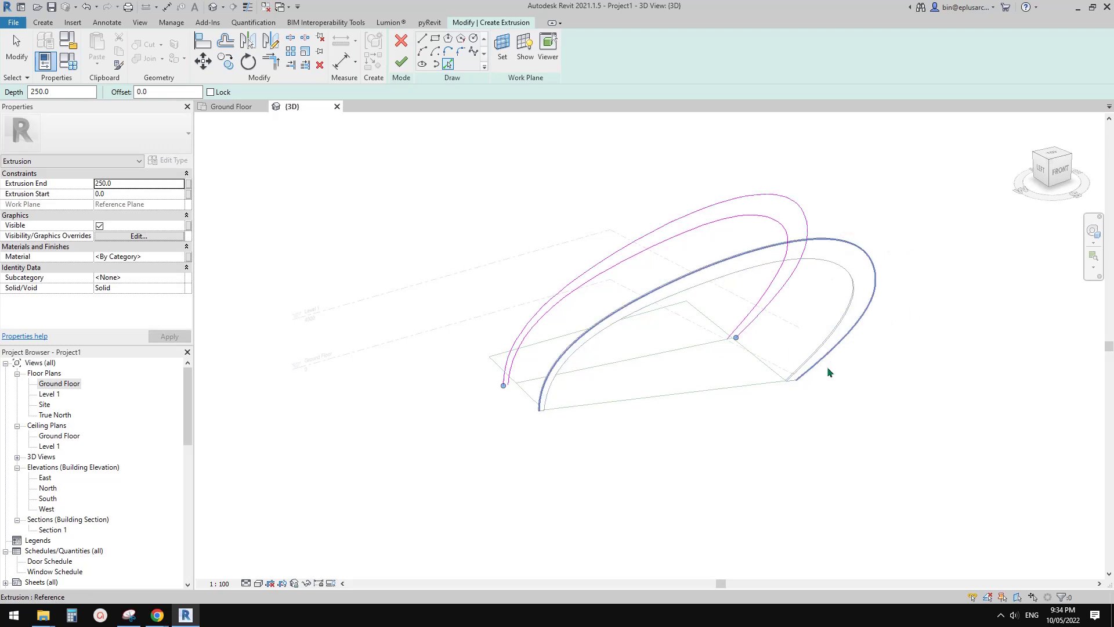
scroll(818, 384, "up", 4)
left_click(771, 385)
scroll(771, 386, "down", 2)
middle_click_drag(378, 425, 651, 402)
scroll(652, 402, "up", 2)
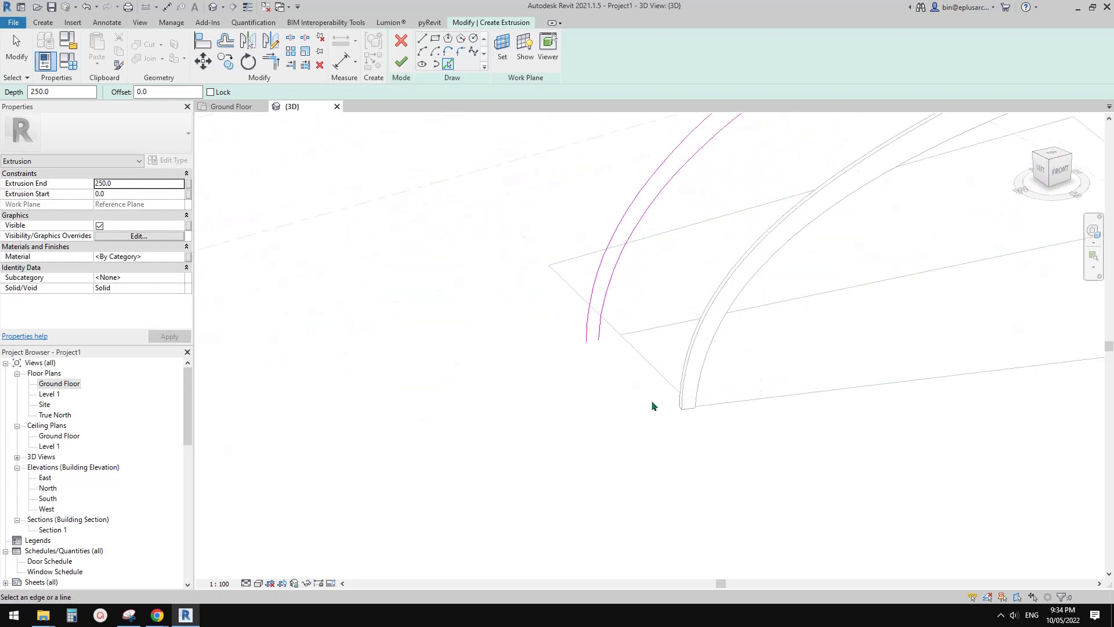
scroll(751, 250, "down", 3)
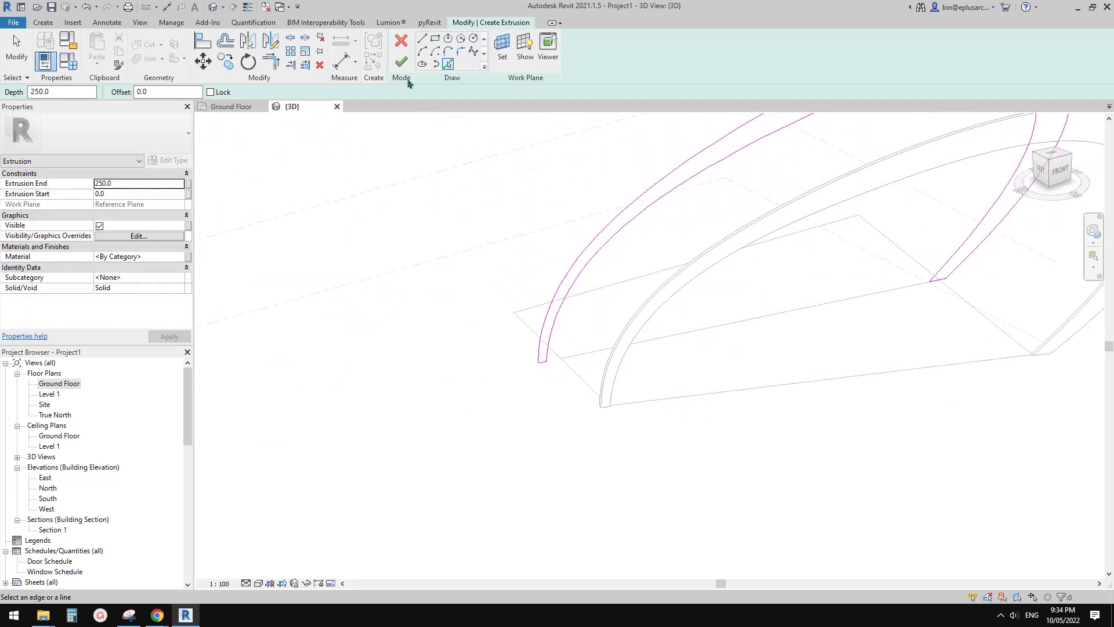
Step: Try to finish the middle arch sketch and pull the right foot line's overshooting end back to the outer spline's end
left_click(401, 62)
key("Return")
scroll(799, 243, "up", 1)
left_click(795, 265)
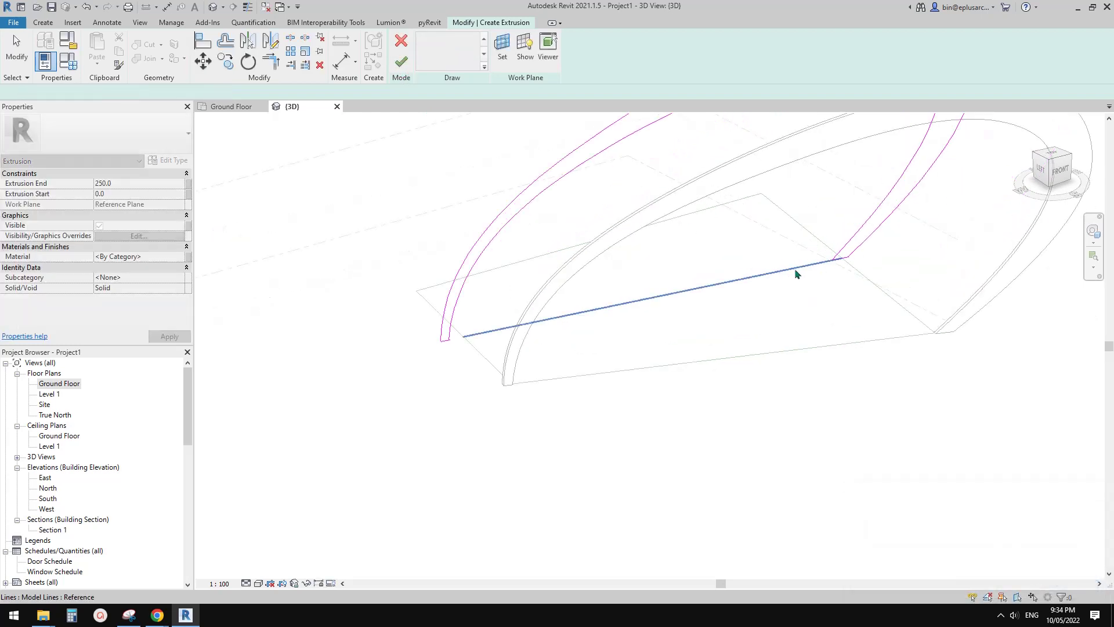
key("Delete")
scroll(852, 261, "up", 3)
scroll(851, 261, "up", 4)
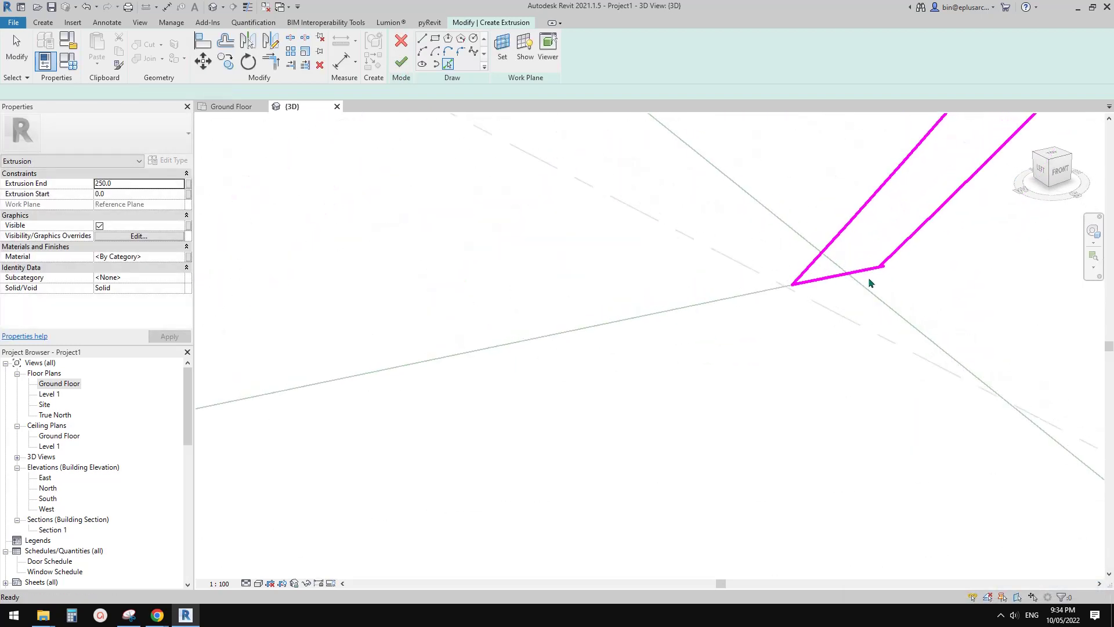
key("Escape")
key("Escape")
left_click(878, 266)
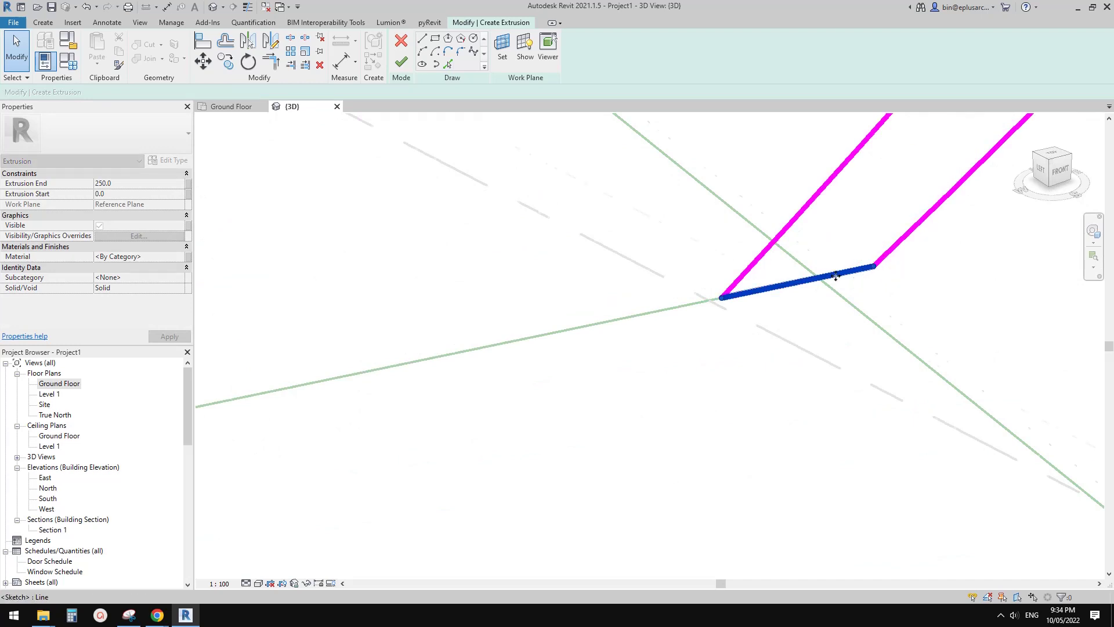
scroll(823, 277, "down", 5)
scroll(809, 279, "up", 4)
mouse_move(771, 294)
left_mouse_down()
mouse_move(846, 275)
mouse_move(797, 261)
mouse_move(774, 278)
left_mouse_up()
Step: Adjust the line closing the middle arch's left foot so its end meets the inner spline's end
scroll(754, 275, "down", 5)
middle_click_drag(574, 298, 907, 258)
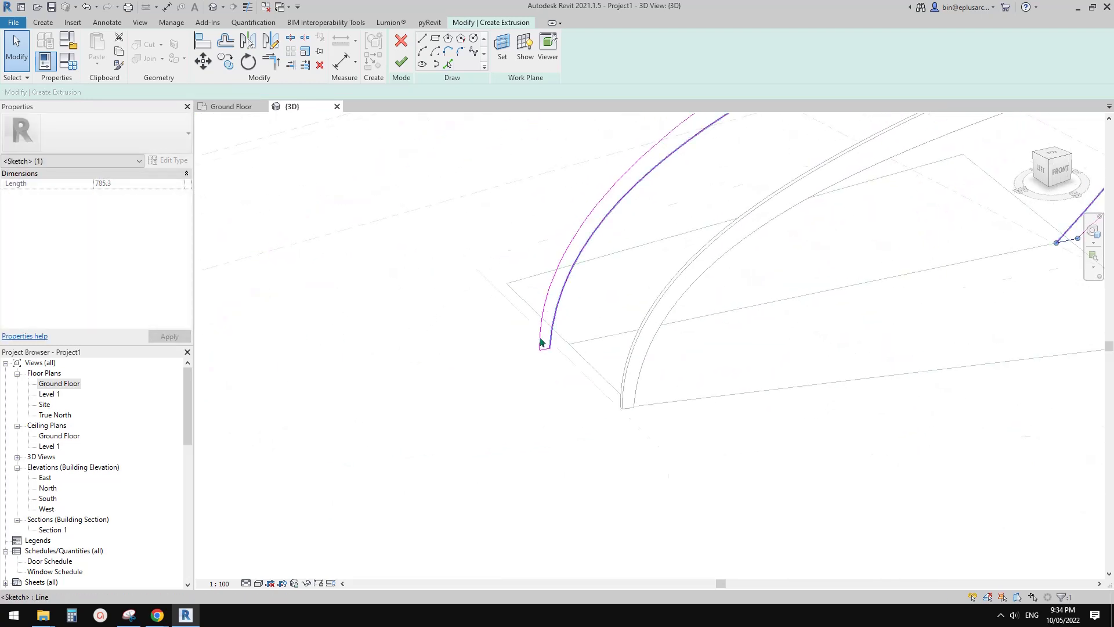
scroll(547, 334, "up", 5)
left_click(539, 389)
left_click_drag(554, 386, 558, 386)
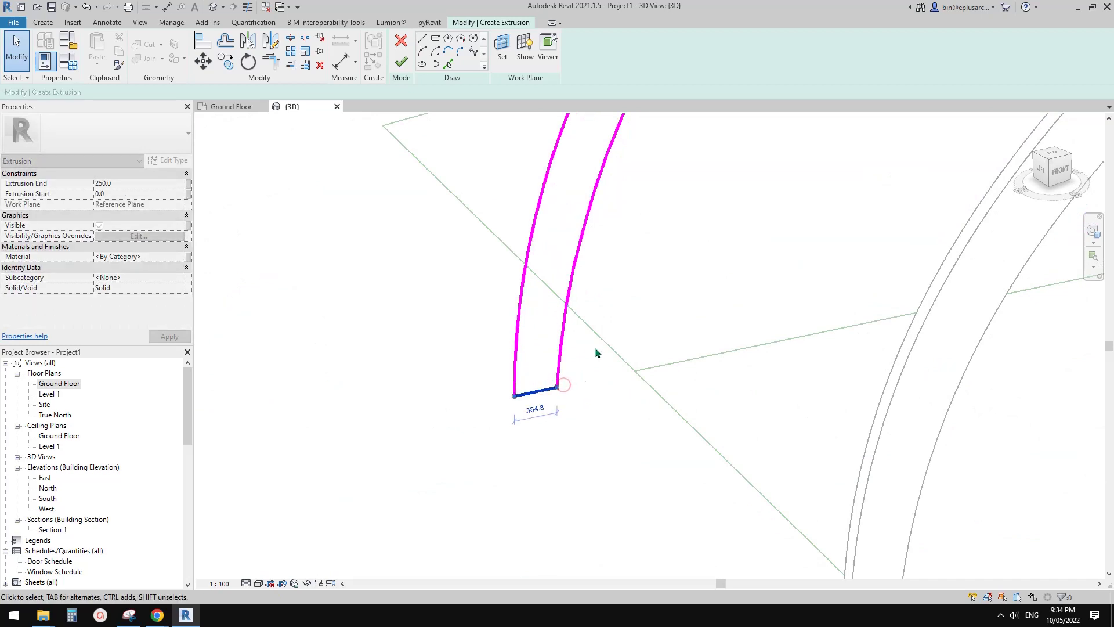
Step: Finish the middle arch's extrusion sketch and finish the in-place model
scroll(597, 348, "down", 4)
left_click(408, 65)
scroll(548, 217, "down", 3)
scroll(577, 231, "down", 2)
middle_click_drag(577, 231, 505, 310)
scroll(554, 302, "up", 1)
middle_click_drag(629, 284, 696, 322)
left_click(615, 119)
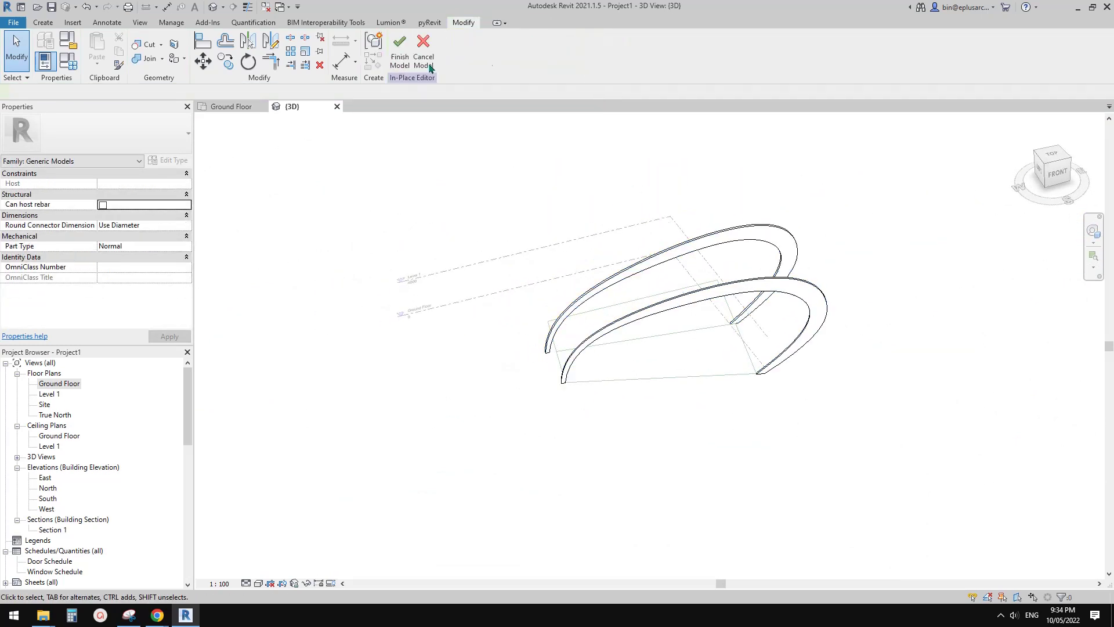
left_click(404, 64)
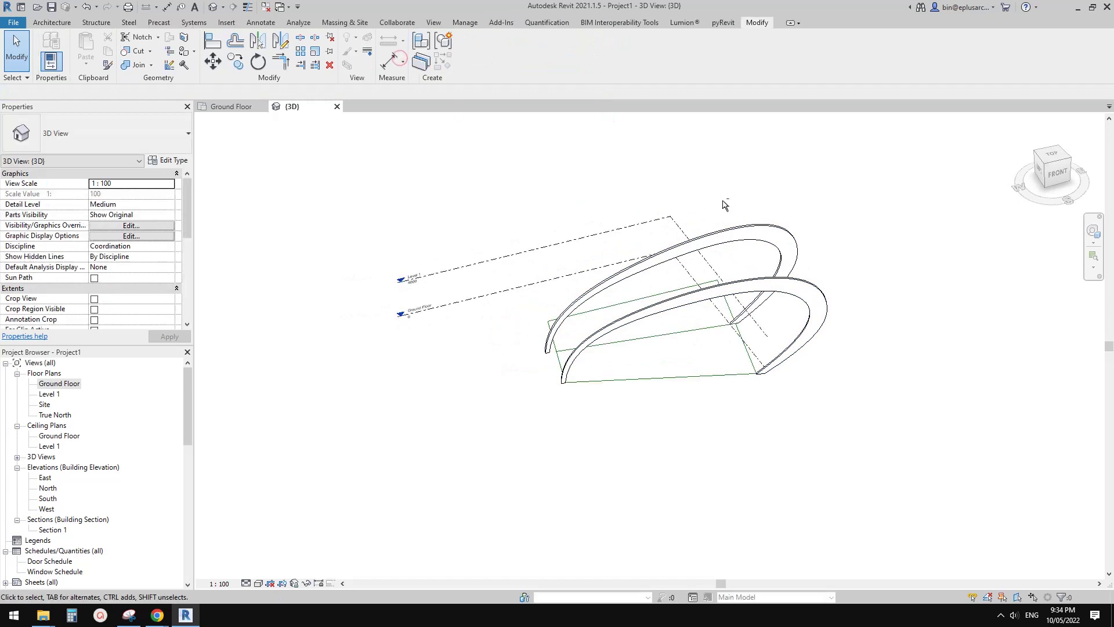
Step: Reopen the arch frames' in-place model for editing and start a new extrusion sketch in the Ground Floor plan
left_click(784, 239)
left_click(474, 60)
middle_click_drag(801, 244, 828, 318, "shift")
scroll(827, 316, "up", 2)
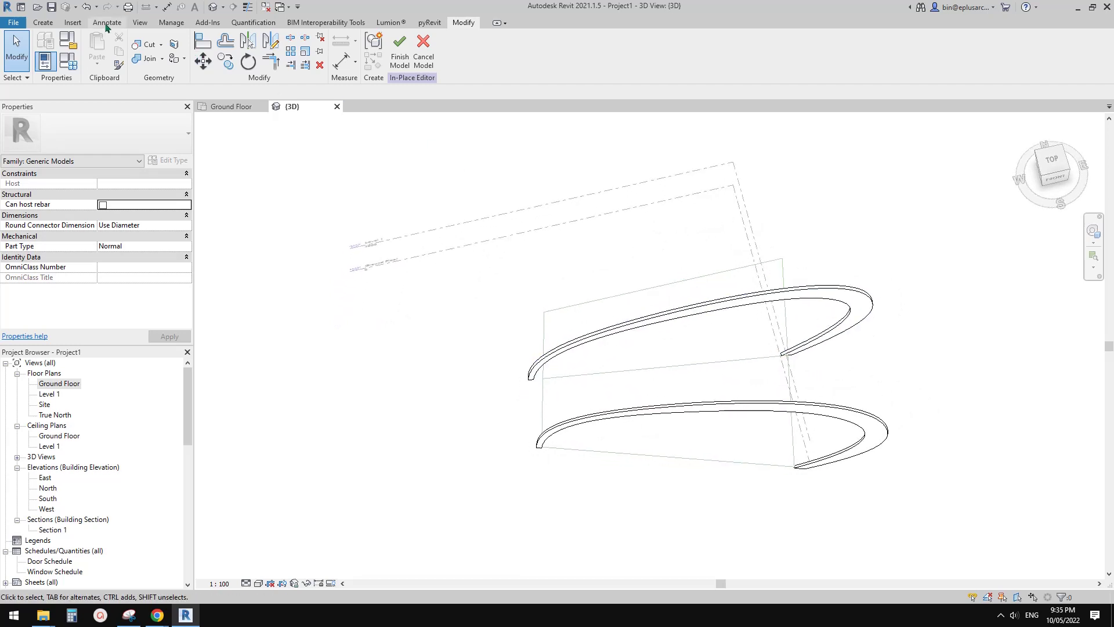
double_click(68, 383)
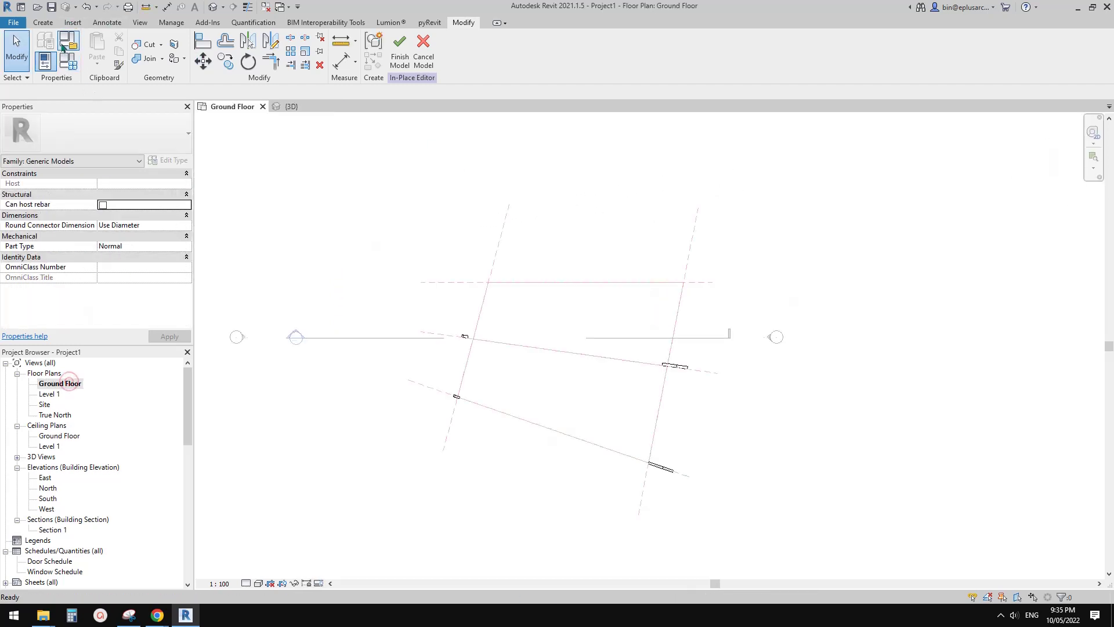
left_click(43, 22)
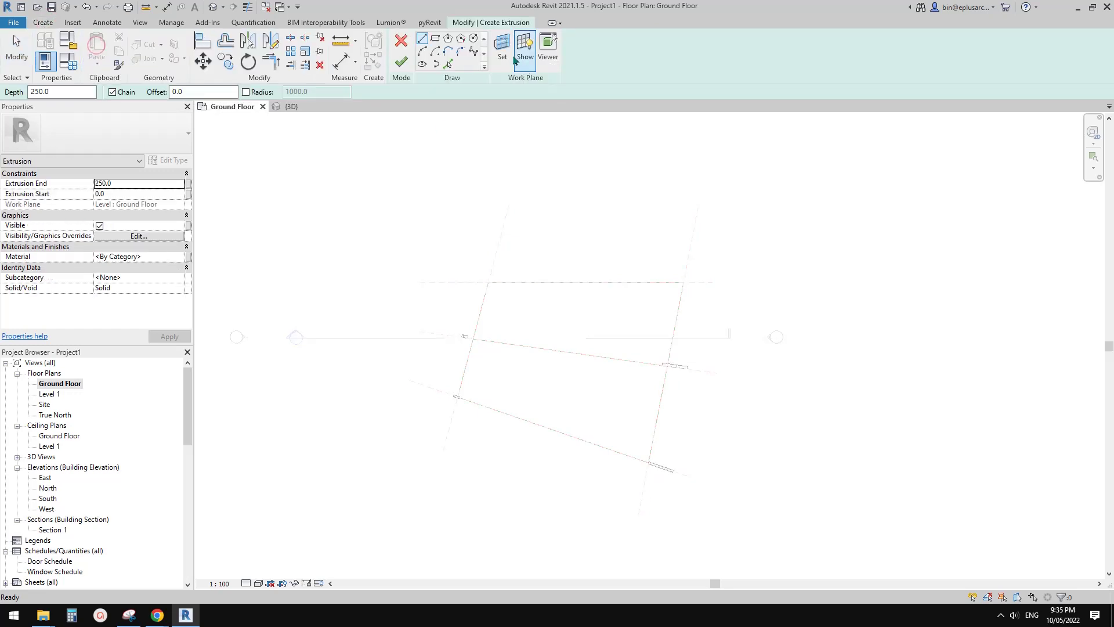
Step: Set the sketch work plane to the rear horizontal reference plane and open the 3D view for sketching
left_click(502, 45)
left_click(429, 323)
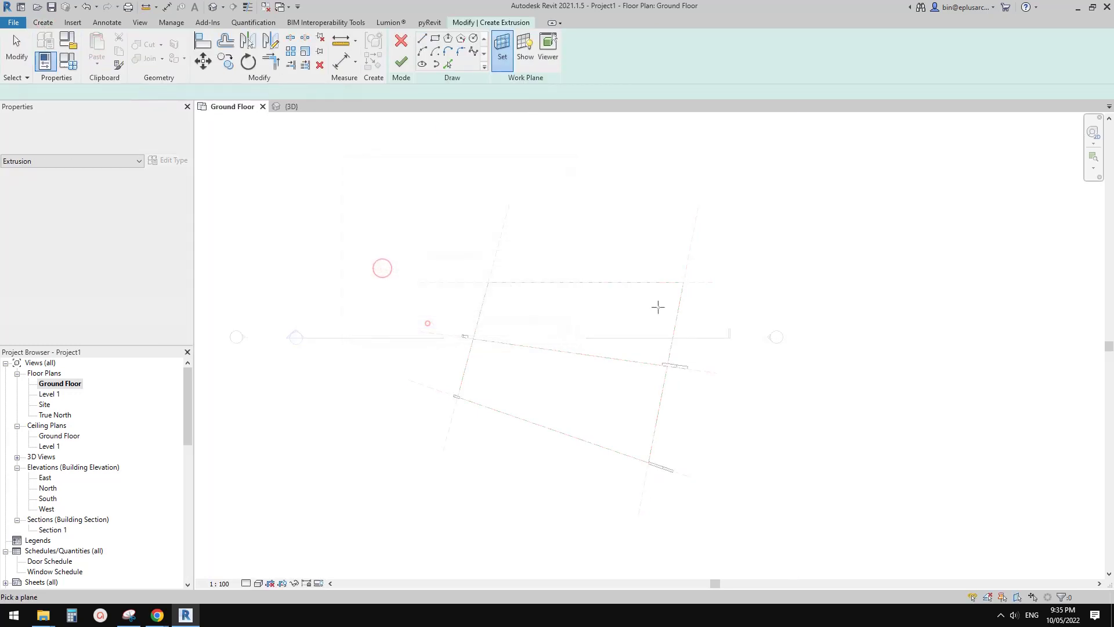
left_click(698, 284)
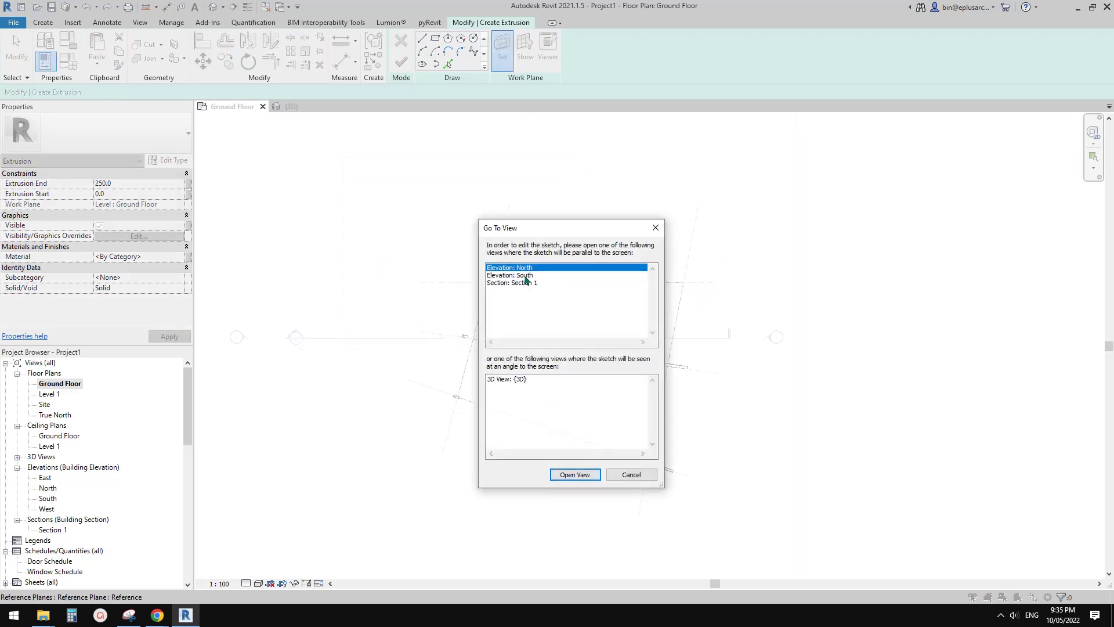
left_click(510, 380)
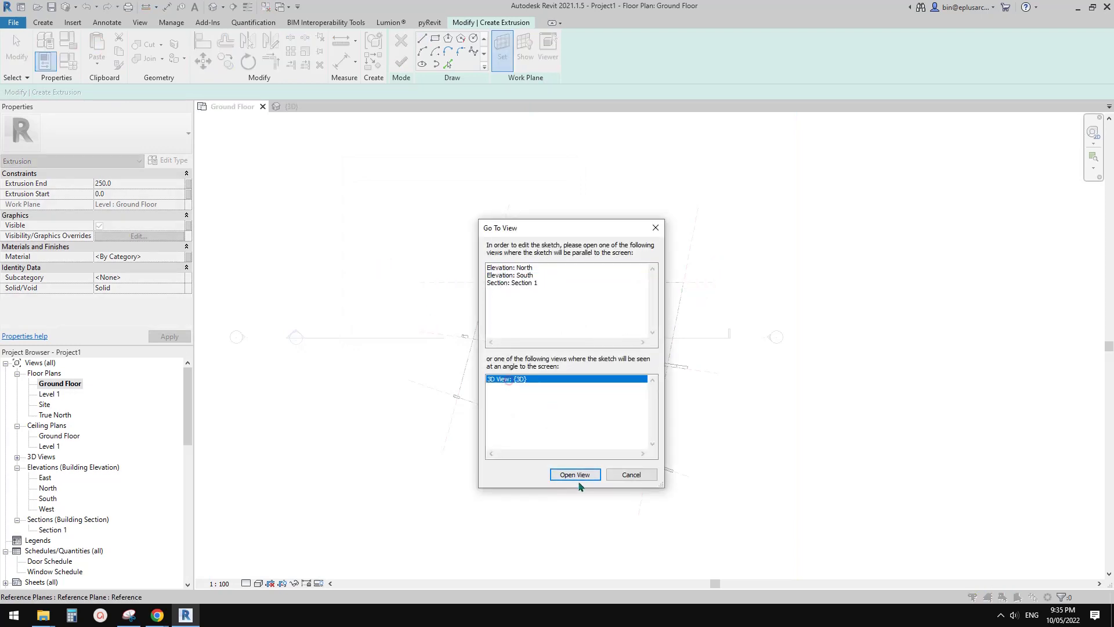
left_click(574, 474)
Step: Pick the middle arch frame's inner and outer curves and both foot edges as sketch lines for the rear arch
left_click(447, 64)
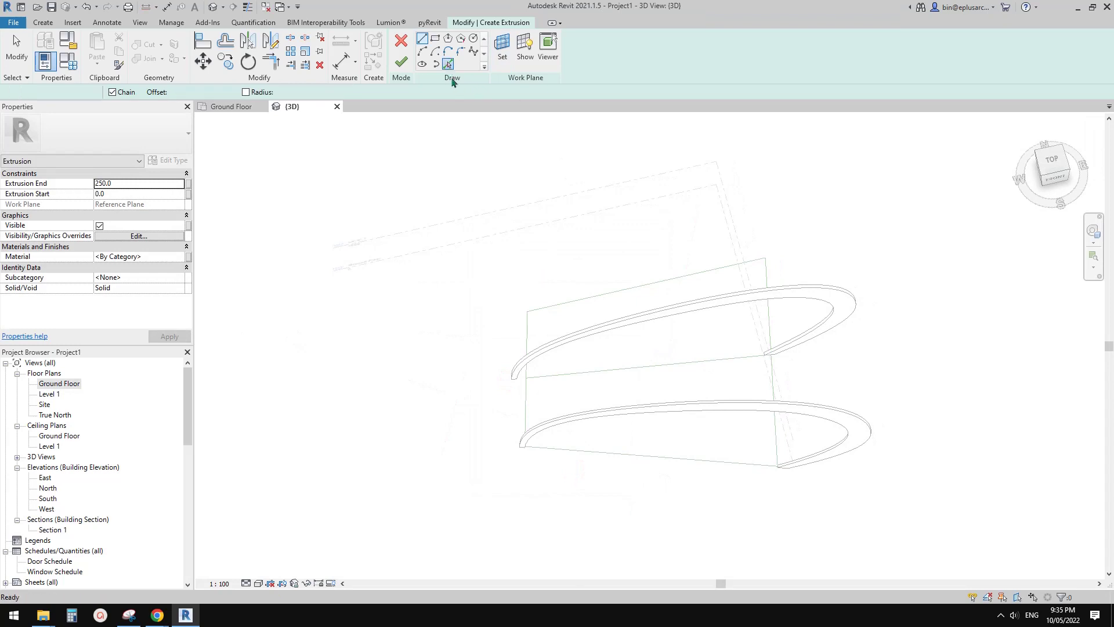
middle_click_drag(714, 293, 760, 283, "shift")
left_click(823, 275)
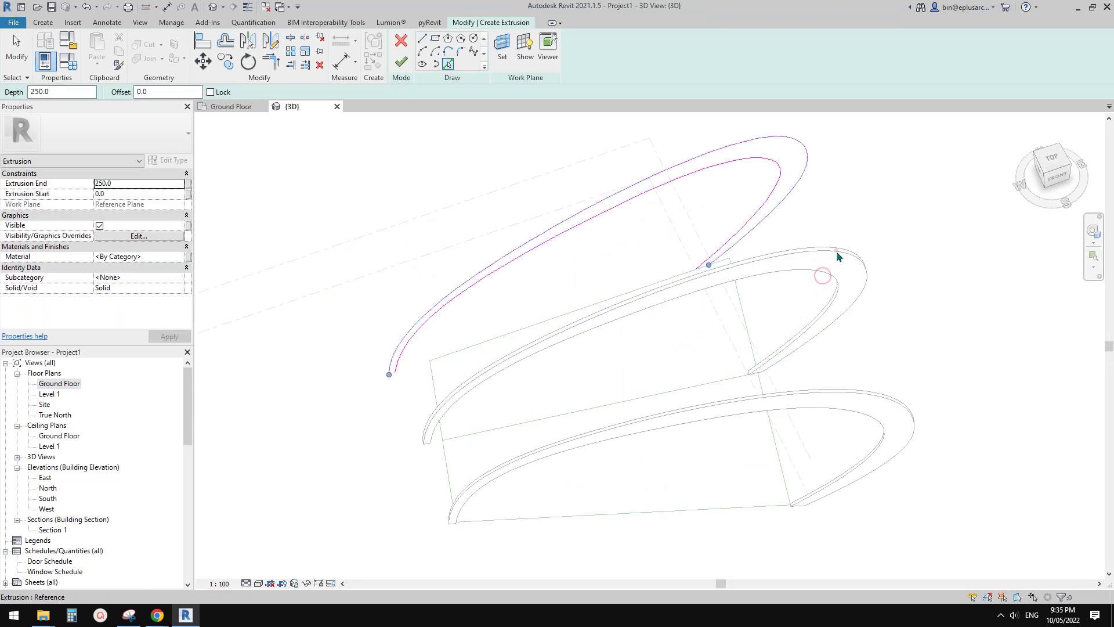
scroll(759, 385, "up", 5)
scroll(638, 380, "down", 3)
middle_click_drag(371, 433, 725, 378)
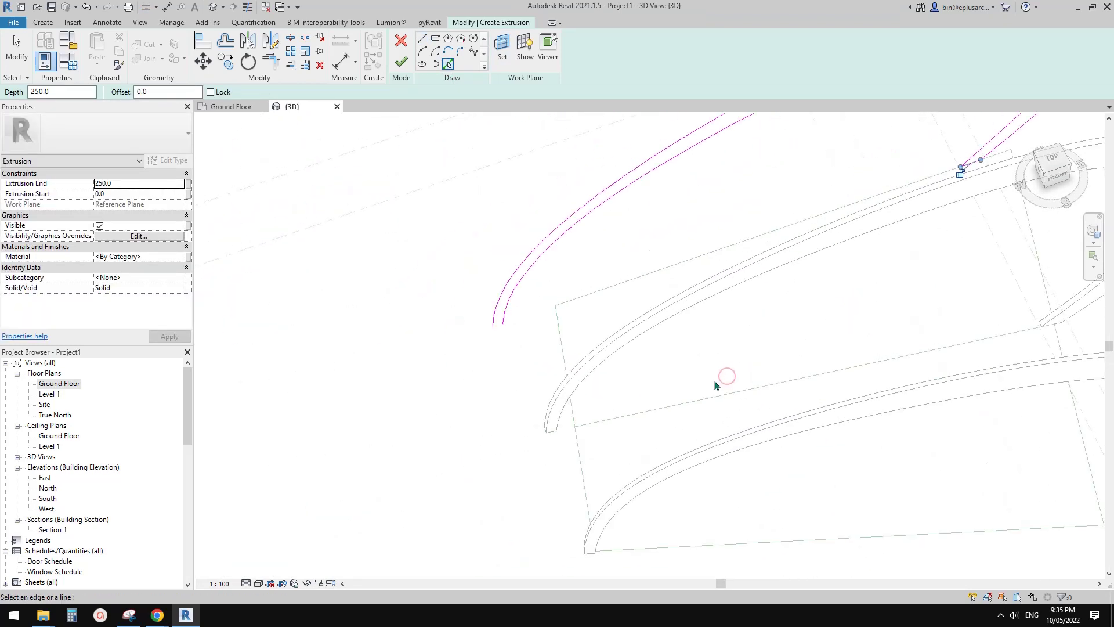
scroll(548, 430, "up", 4)
left_click(590, 412)
scroll(638, 400, "down", 2)
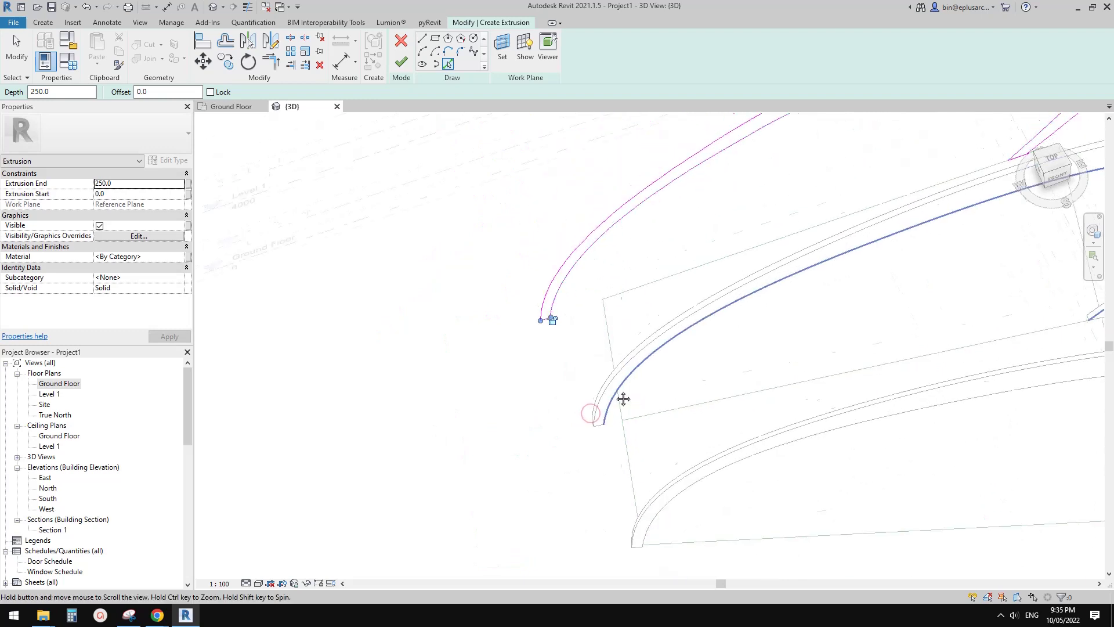
Step: Shorten the line closing the rear arch's left foot so it ends at the inner spline
scroll(552, 322, "up", 4)
scroll(535, 332, "up", 1)
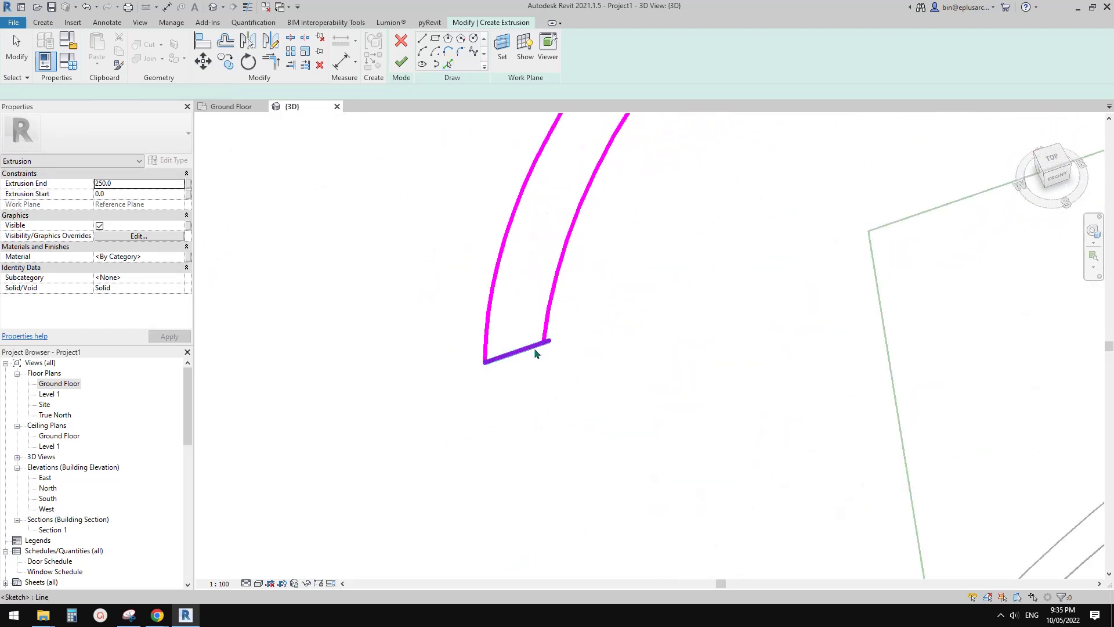
left_click(539, 347)
left_click_drag(550, 341, 544, 342)
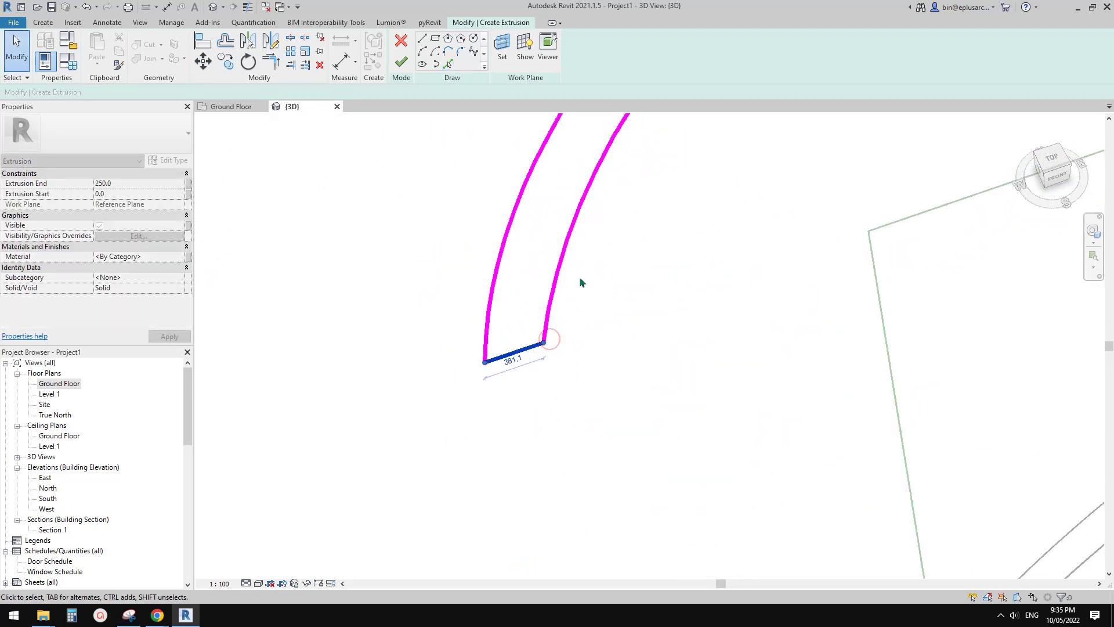
Step: Select the rear arch's outer spline and try to stretch its right foot endpoint outward
scroll(593, 295, "down", 3)
scroll(603, 308, "down", 2)
middle_click_drag(725, 287, 597, 318)
scroll(673, 305, "down", 2)
middle_click_drag(696, 271, 633, 339)
key("Escape")
left_click(654, 202)
scroll(568, 283, "down", 2)
mouse_move(651, 219)
middle_mouse_down()
mouse_move(604, 293)
mouse_move(636, 221)
middle_mouse_up()
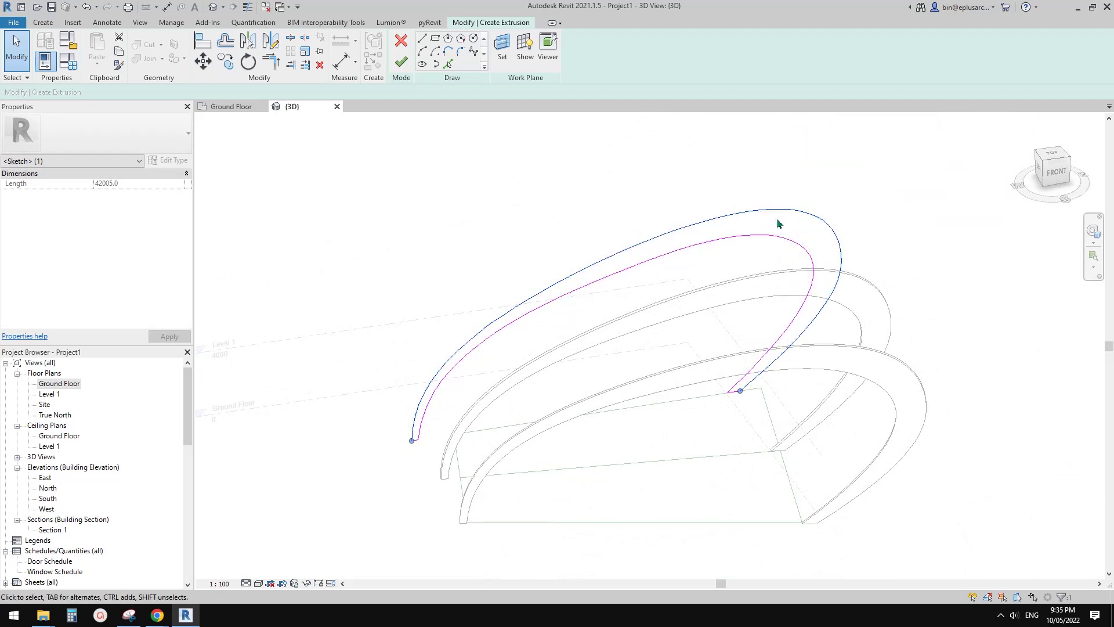
middle_click_drag(777, 224, 387, 445, "shift")
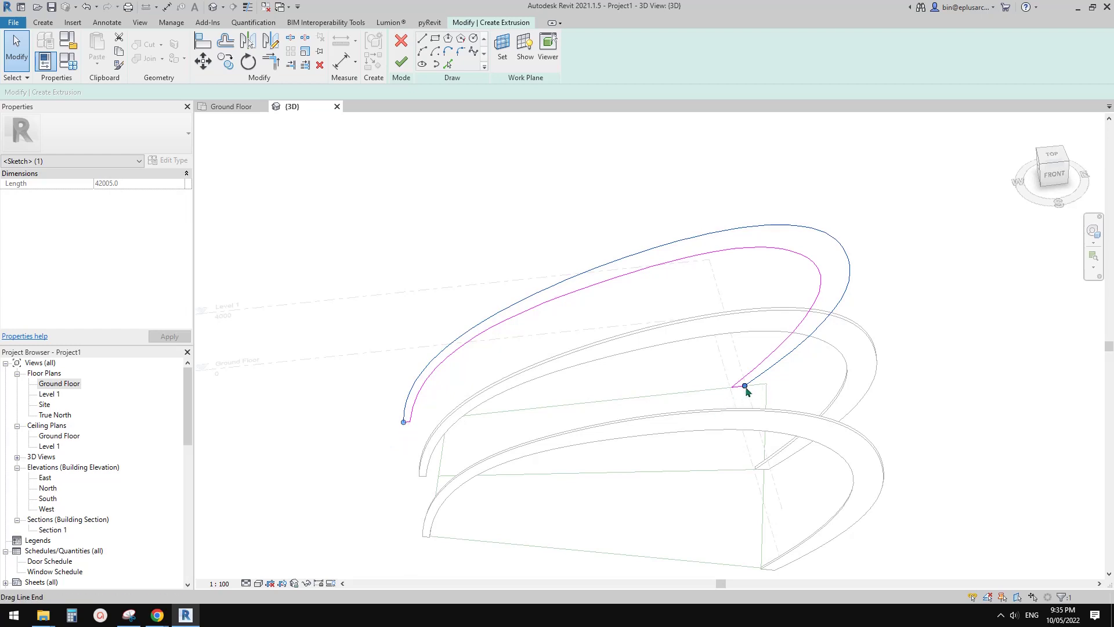
left_click_drag(745, 387, 824, 379)
key("Escape")
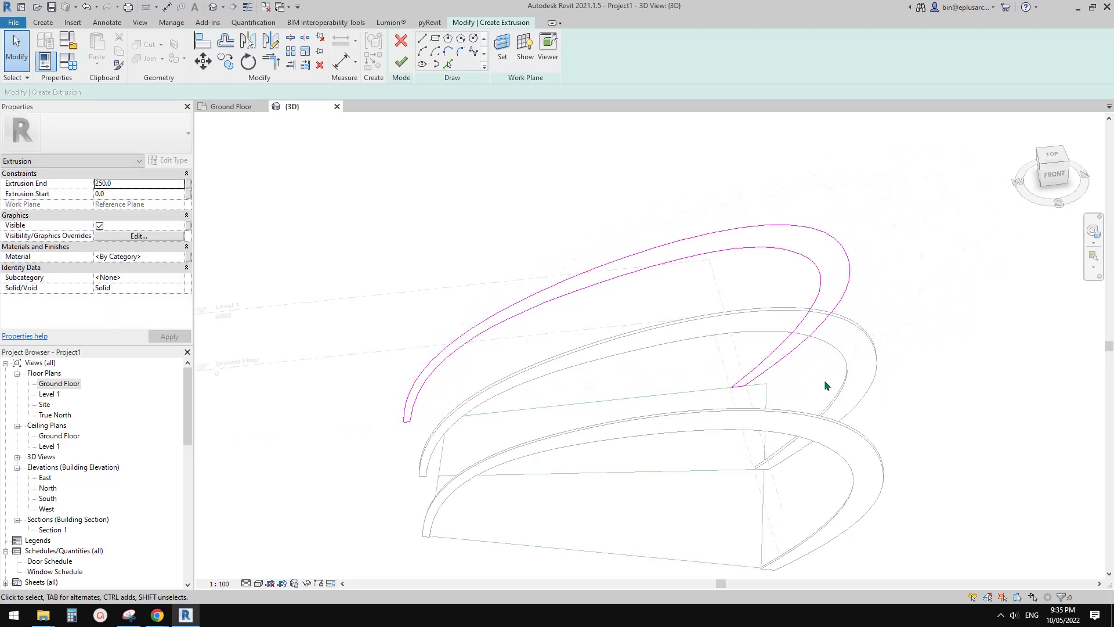
Step: Try again to move the outer spline's endpoint where it meets the rear arch's right foot line
scroll(771, 367, "up", 2)
left_click(771, 368)
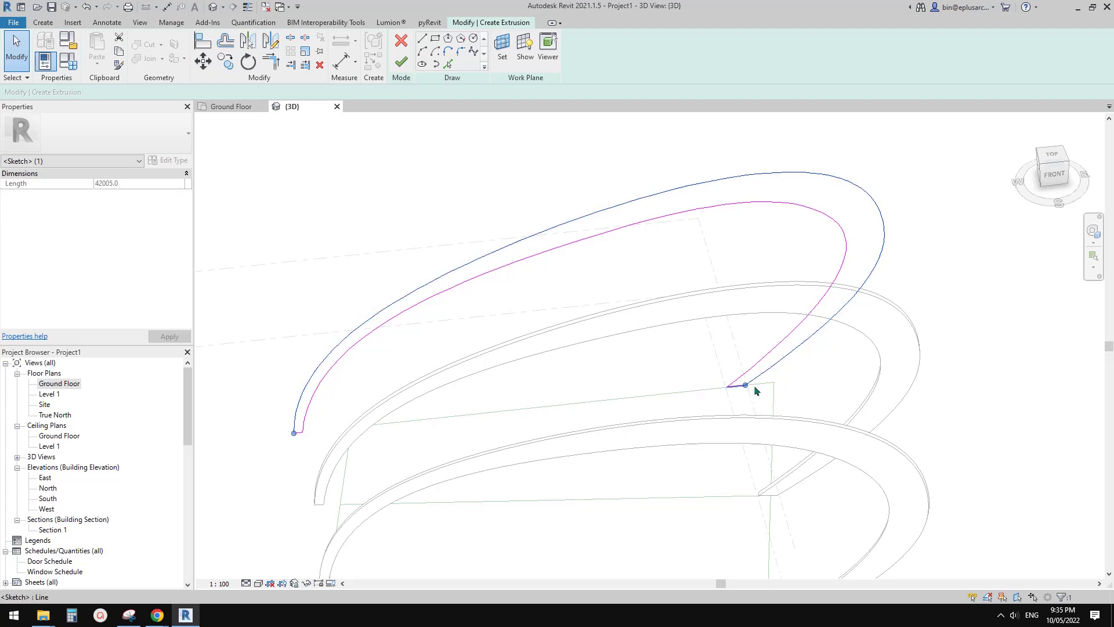
scroll(749, 388, "up", 4)
key("Escape")
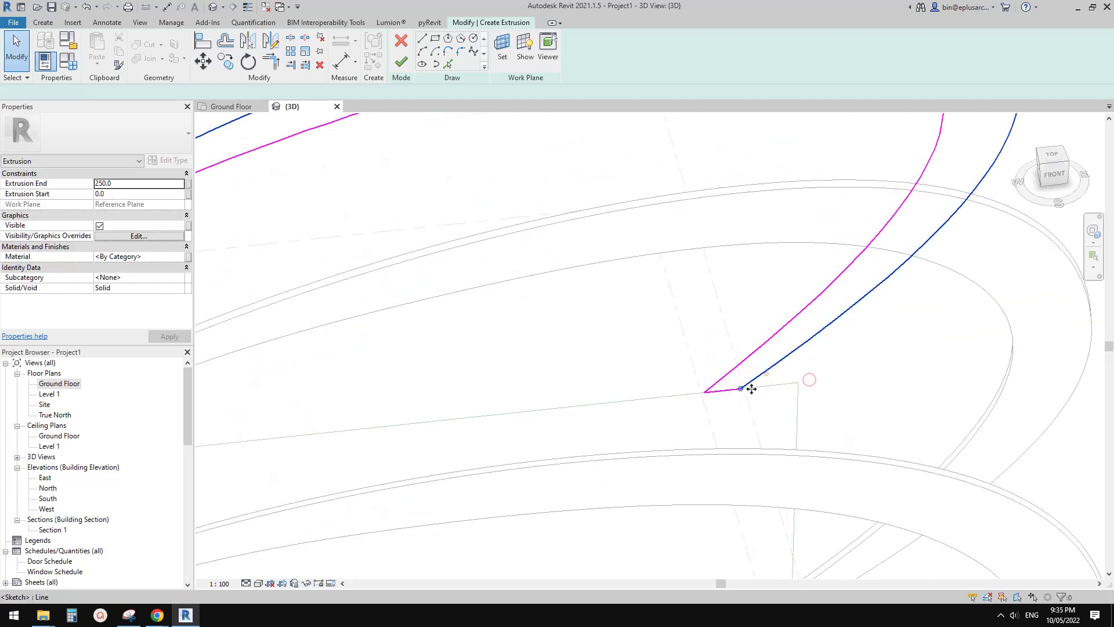
left_click(743, 387)
key("Escape")
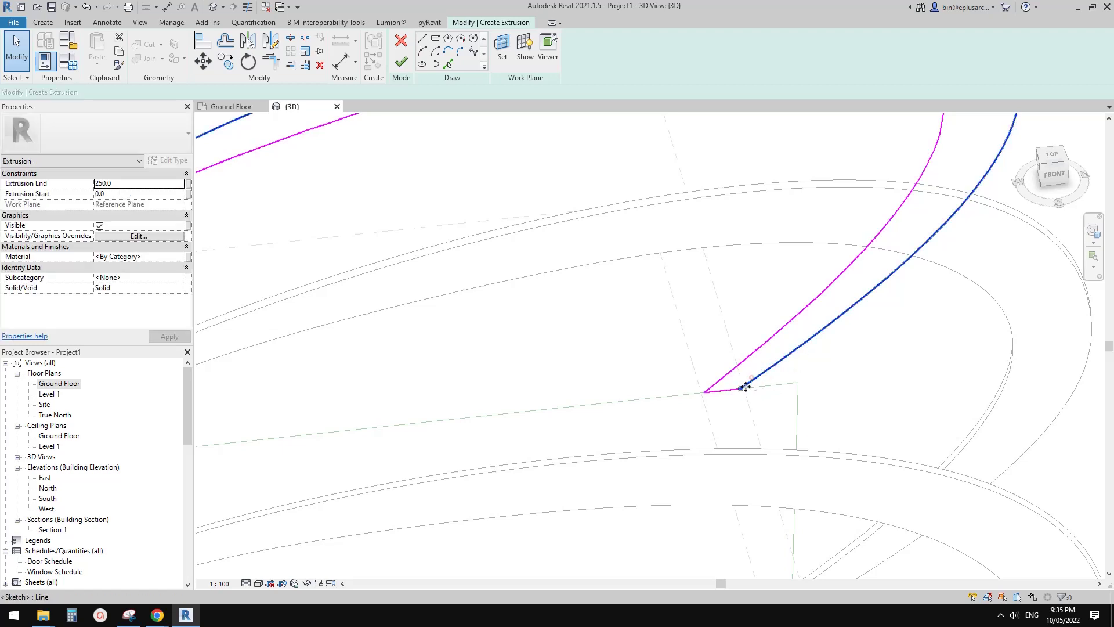
left_click(740, 388)
scroll(744, 387, "down", 4)
key("Escape")
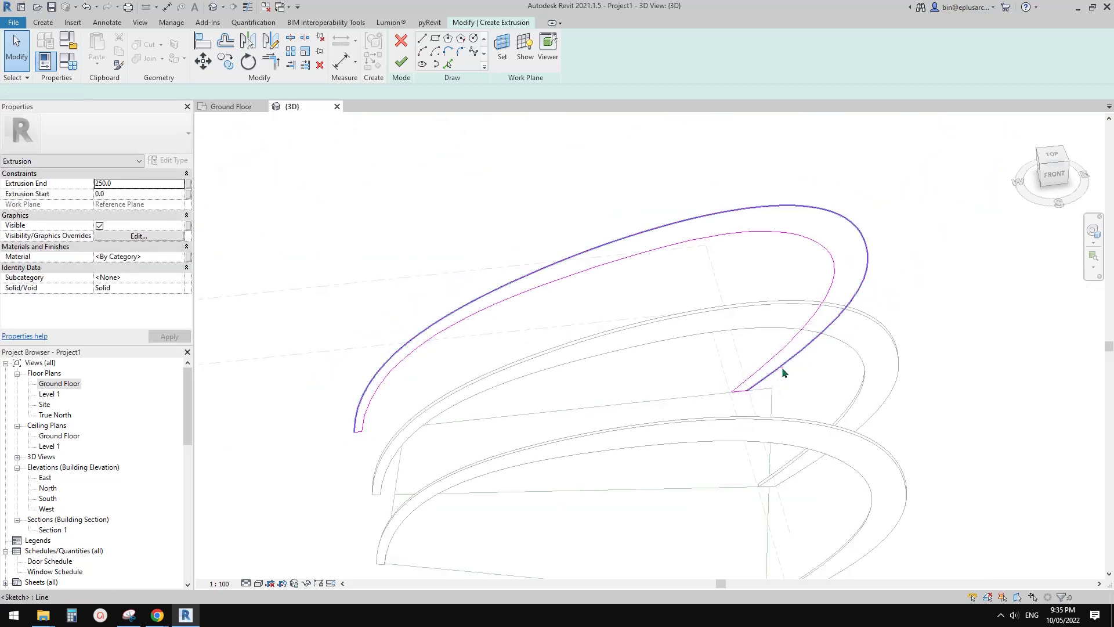
Step: Nudge the outer spline's endpoint at the rear arch's right foot and select the short line closing that foot
left_click(746, 390)
mouse_move(746, 391)
left_mouse_down()
mouse_move(857, 375)
mouse_move(750, 395)
left_mouse_up()
scroll(746, 389, "up", 5)
left_click(737, 395)
scroll(747, 443, "down", 5)
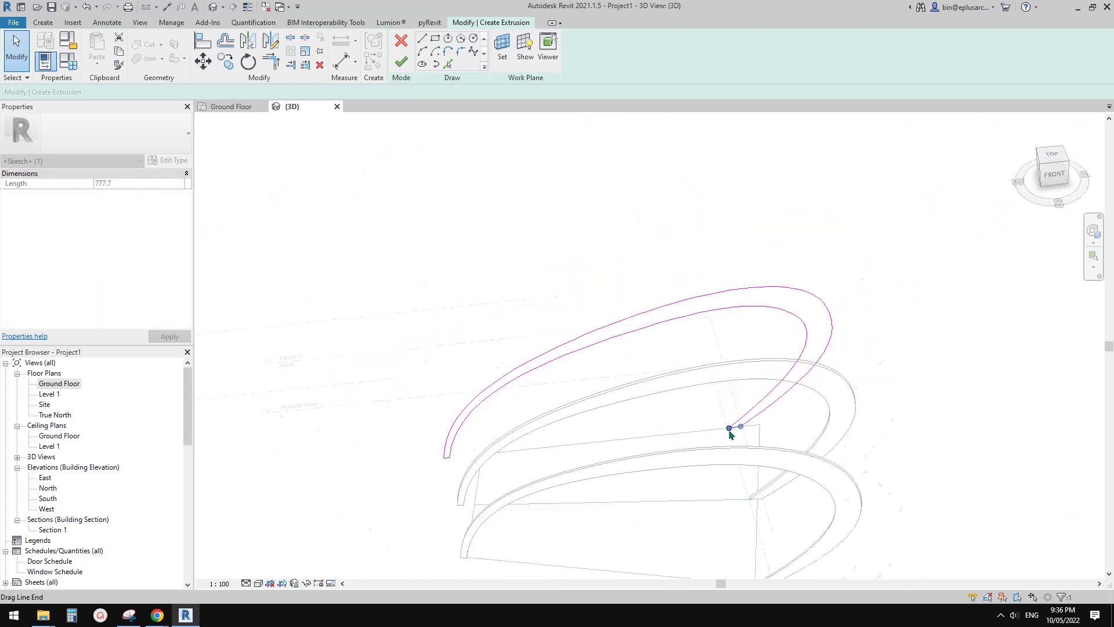
scroll(809, 392, "up", 2)
left_click(849, 389)
scroll(850, 390, "up", 1)
mouse_move(851, 395)
middle_mouse_down("shift")
mouse_move(865, 405)
mouse_move(911, 391)
middle_mouse_up("shift")
middle_click_drag(705, 323, 714, 368)
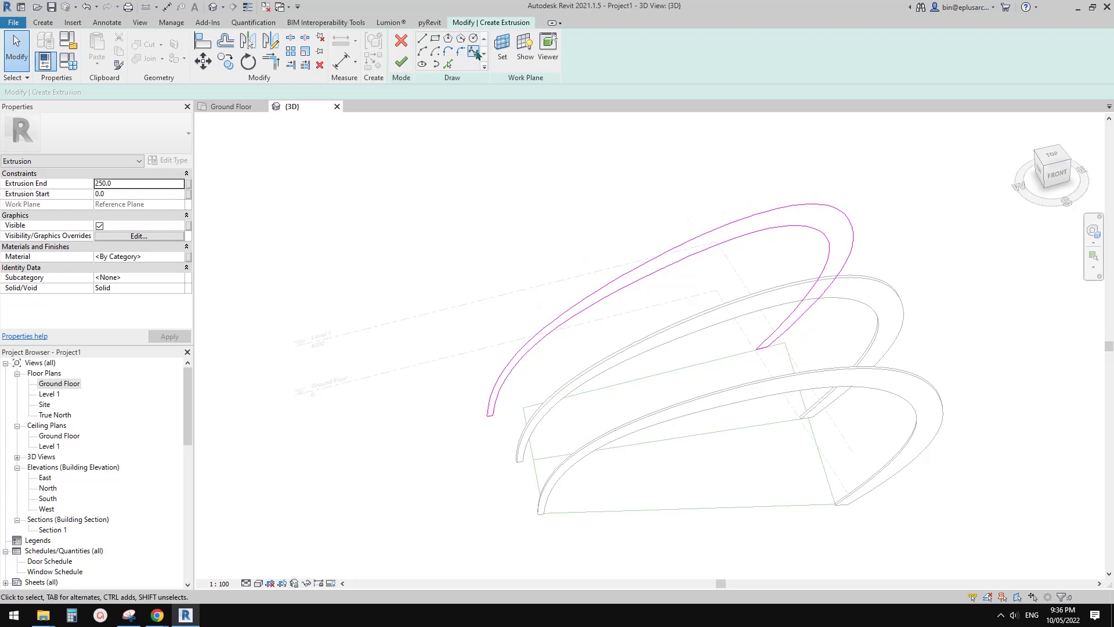
middle_click_drag(735, 263, 724, 296)
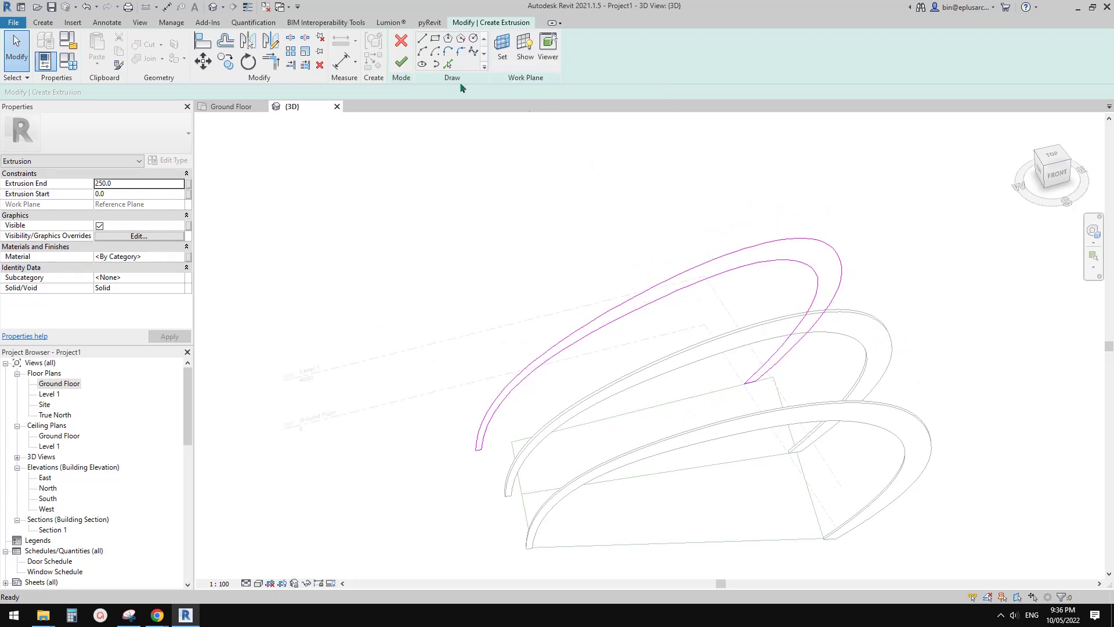
Step: Finish the rear arch's sketch as an extrusion with end 250 and finish the in-place model
left_click(401, 61)
middle_click_drag(542, 212, 789, 297, "shift")
left_click(400, 61)
middle_click_drag(556, 395, 516, 415)
scroll(745, 355, "up", 1)
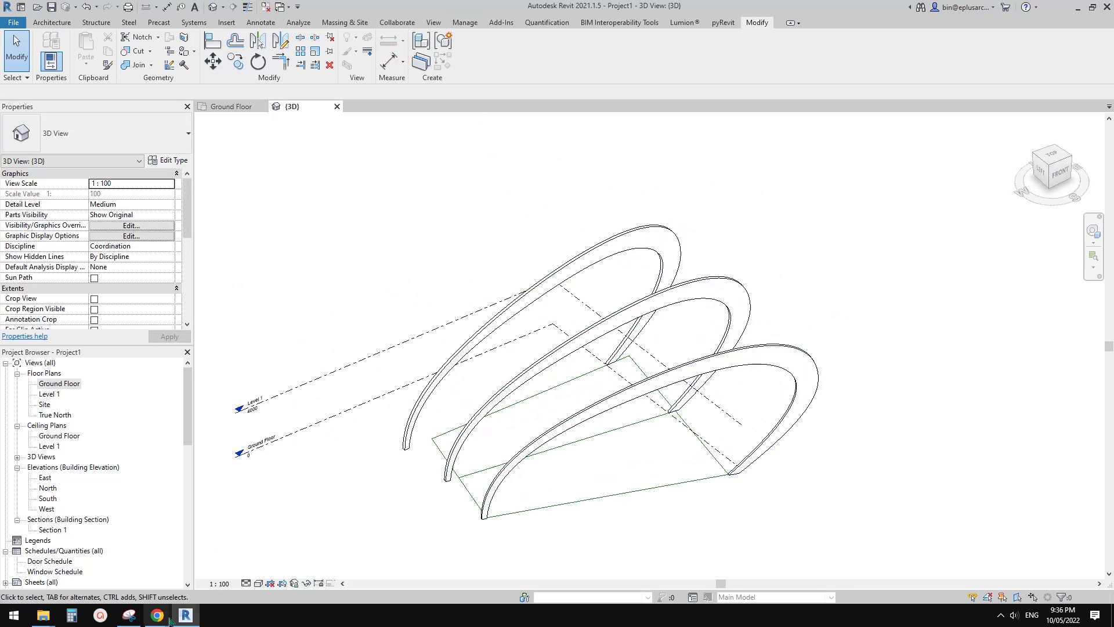
Step: Switch to the Google Docs document, examine the curved frame in the resort reference photo, and return to Revit
mouse_move(160, 618)
left_click(264, 566)
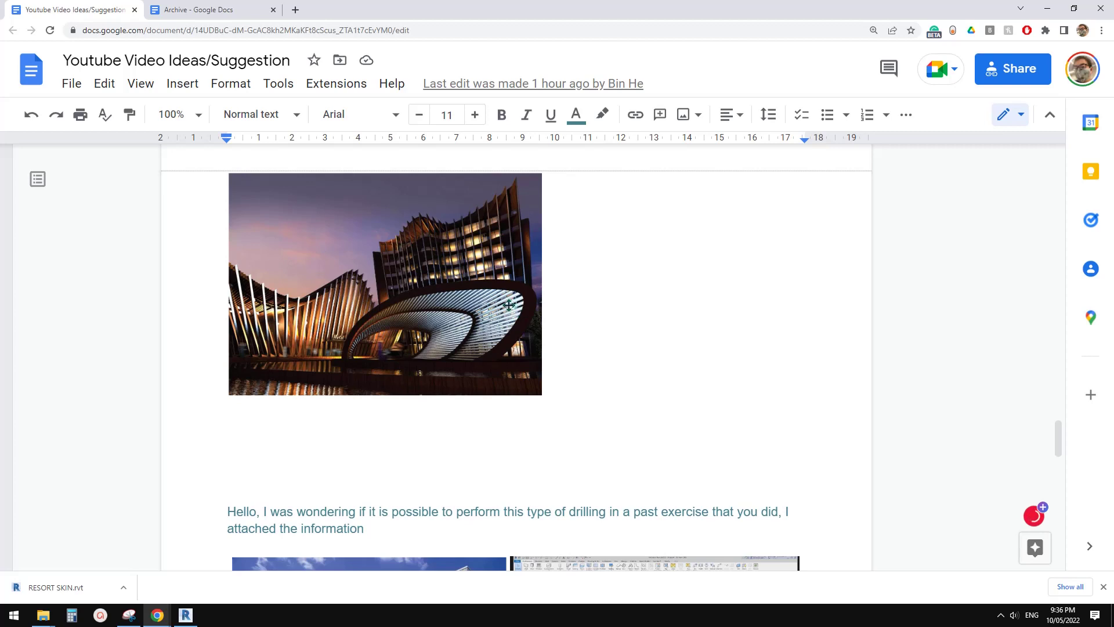
left_click(186, 615)
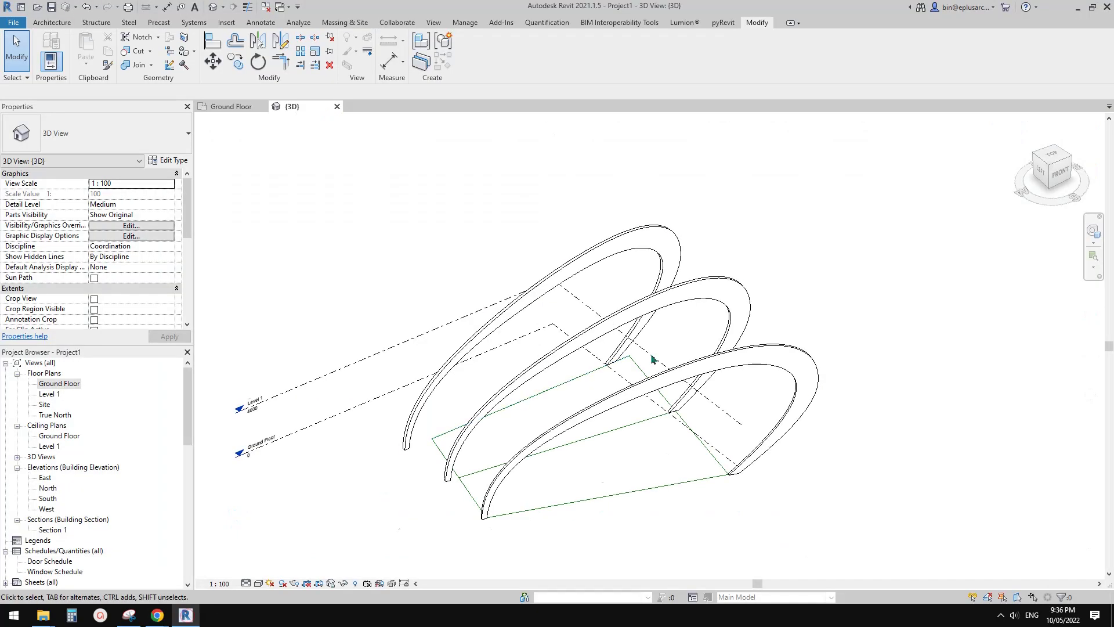
Step: Open the rear arch's in-place model for editing and enter its extrusion's sketch
middle_click_drag(652, 359, 651, 393, "shift")
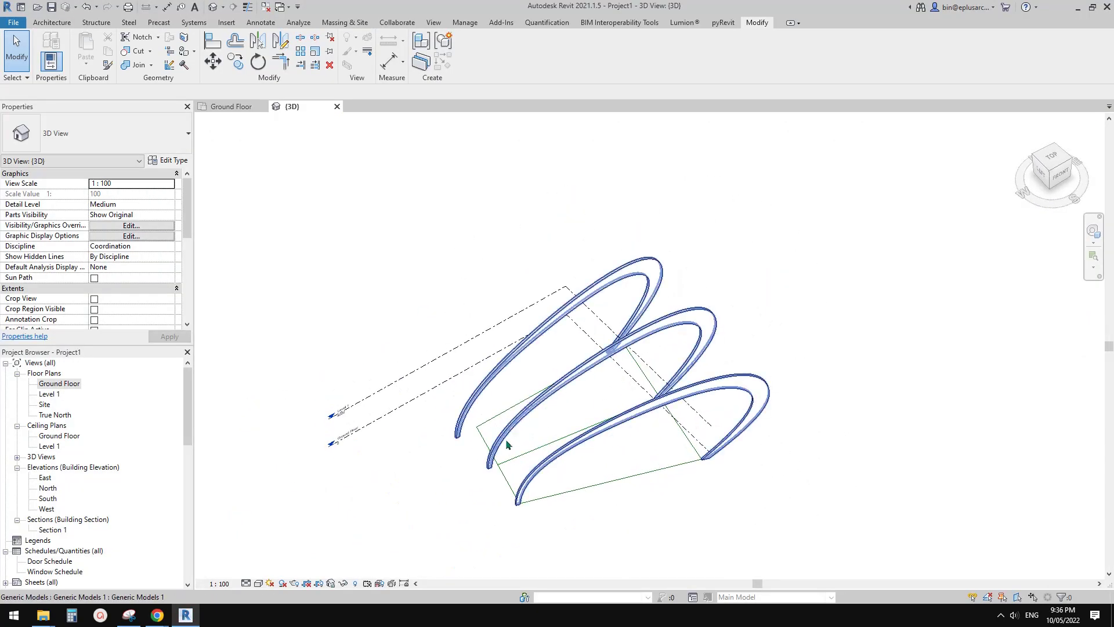
middle_click_drag(504, 453, 433, 405, "shift")
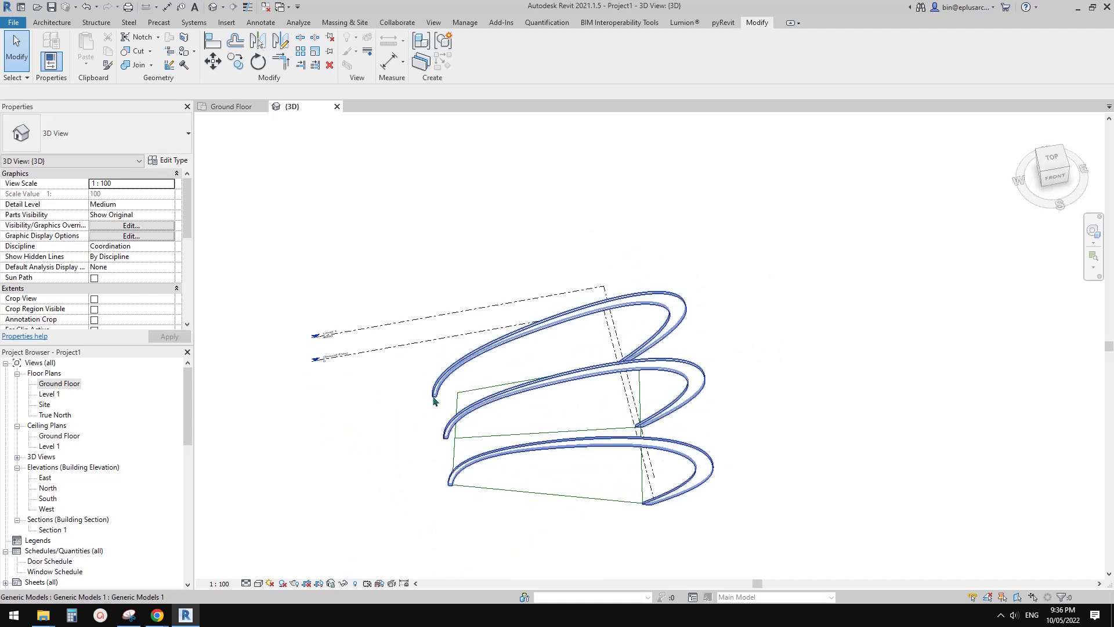
scroll(445, 397, "up", 4)
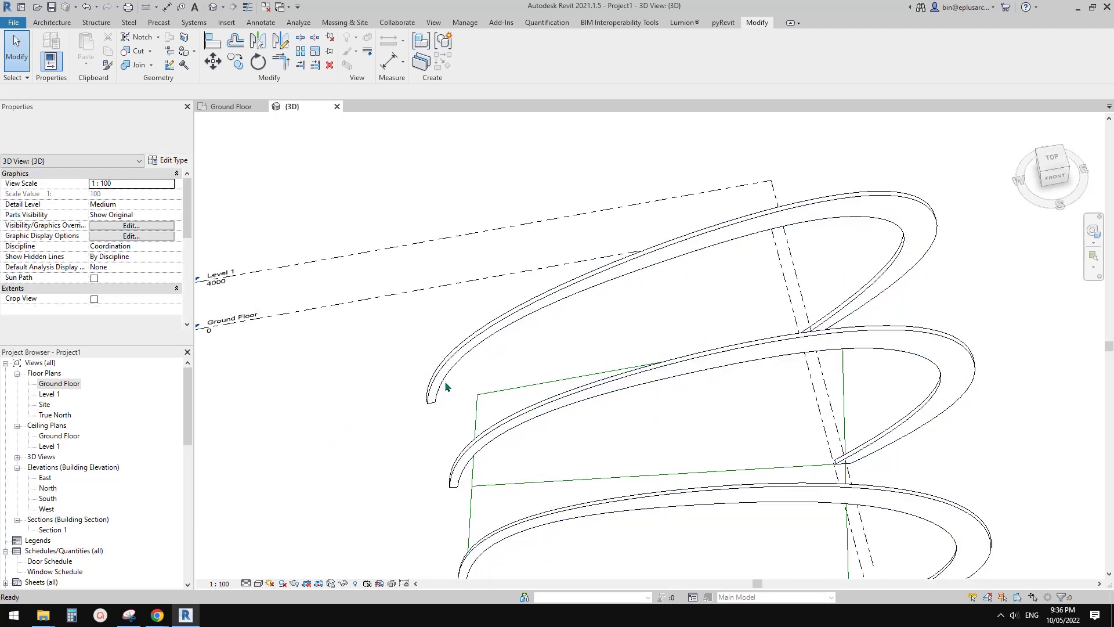
left_click(446, 376)
left_click(473, 58)
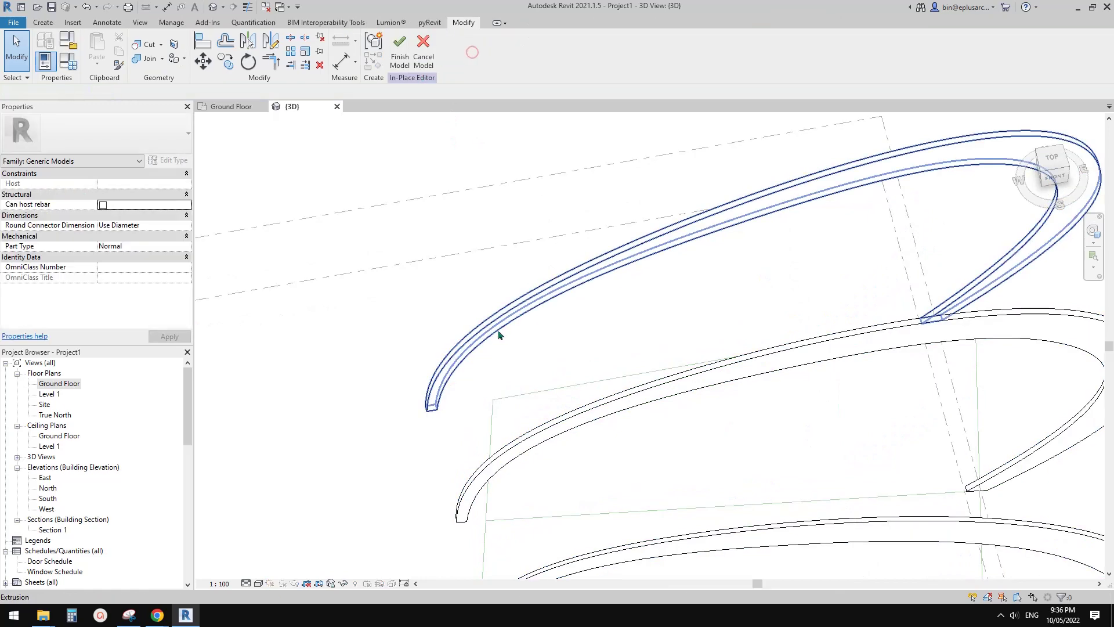
left_click(465, 352)
left_click(410, 59)
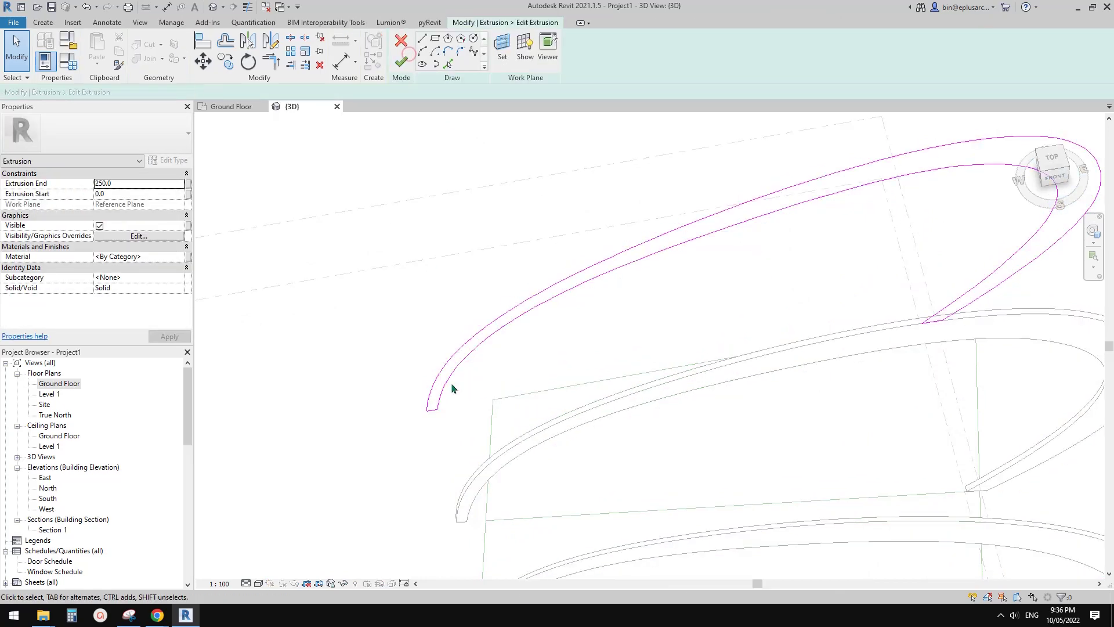
scroll(463, 404, "up", 4)
key("Escape")
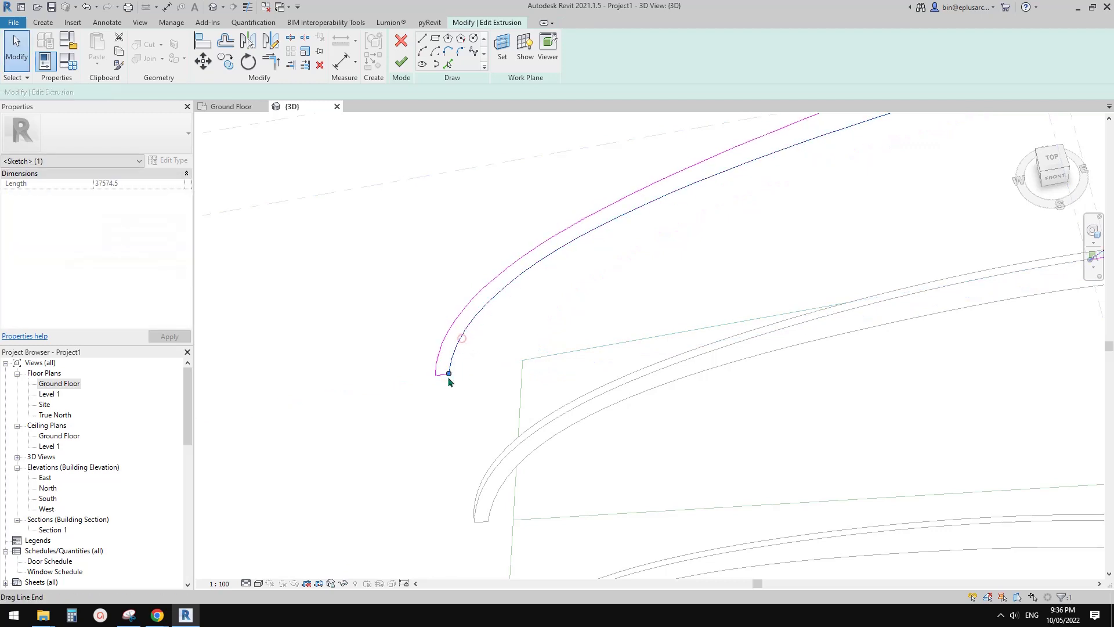
Step: Move the left foot endpoints of the rear arch's inner and outer splines onto the rear guide line at its left corner
left_click_drag(447, 376, 543, 360)
left_click(452, 335)
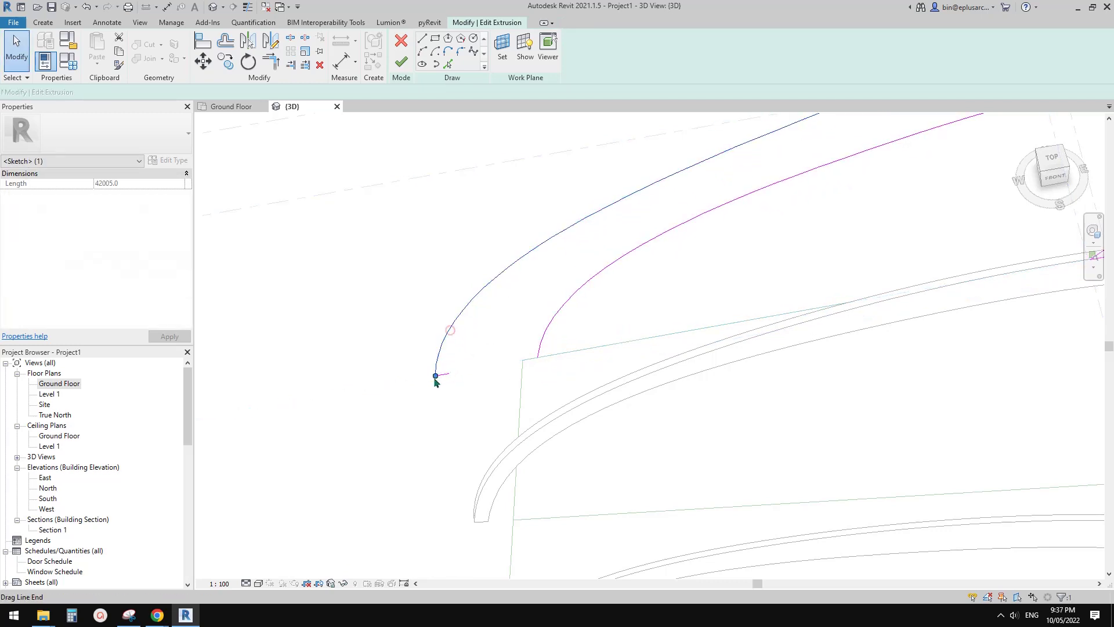
mouse_move(435, 374)
left_mouse_down()
mouse_move(530, 366)
mouse_move(440, 369)
mouse_move(560, 349)
left_mouse_up()
Step: Shorten the line closing the rear arch's left foot so it ends at the outer spline, and finish the extrusion sketch
scroll(495, 371, "up", 2)
left_click(421, 374)
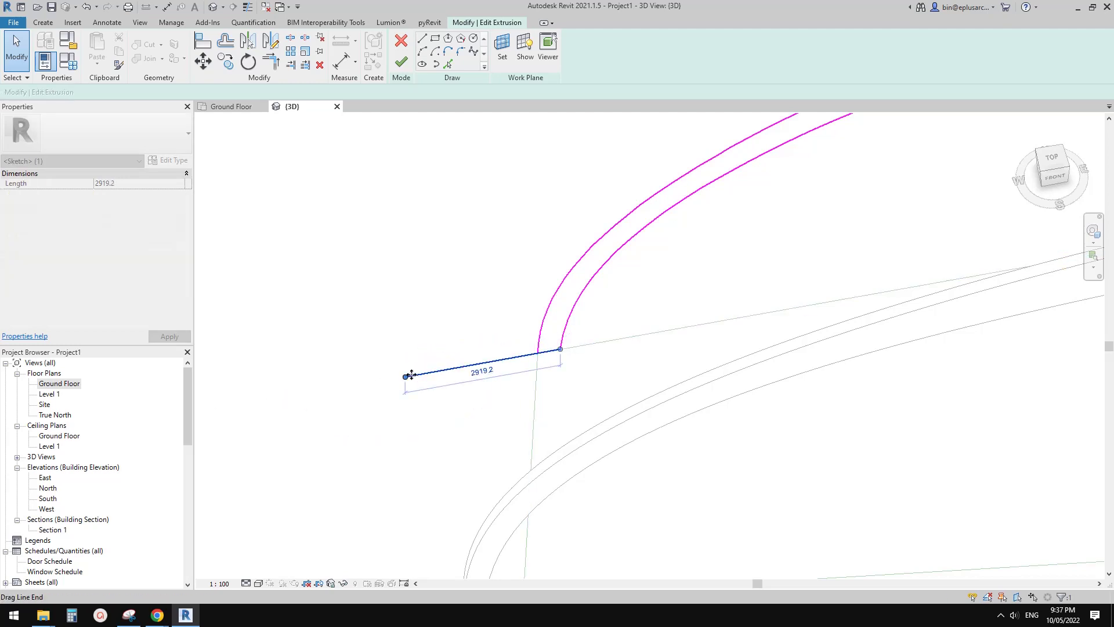
mouse_move(405, 376)
left_mouse_down()
mouse_move(537, 342)
mouse_move(539, 360)
left_mouse_up()
scroll(541, 348, "down", 4)
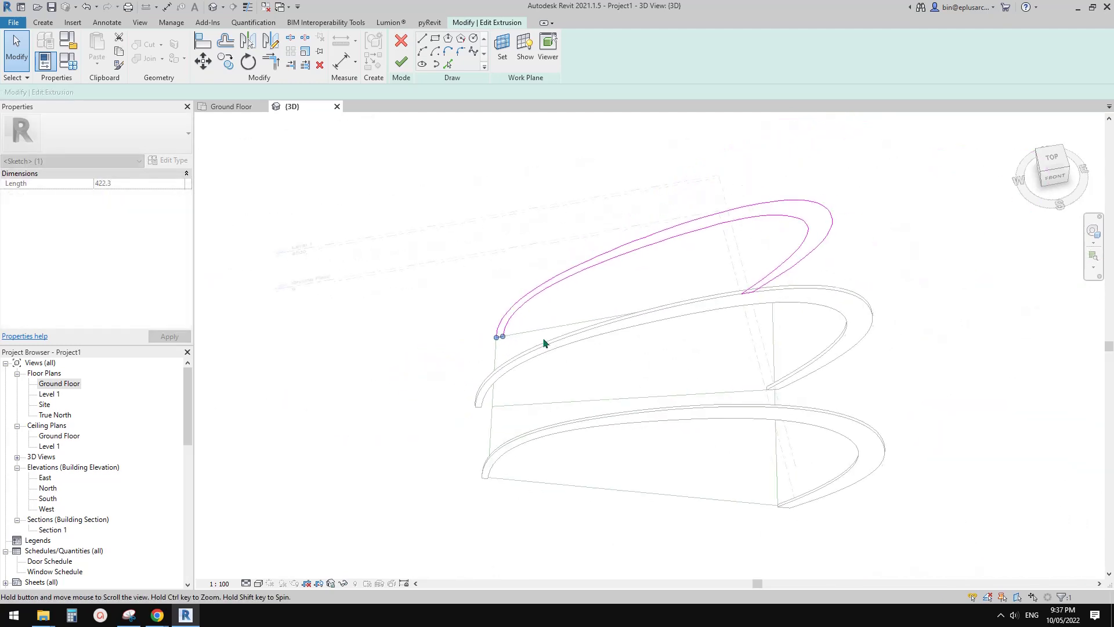
key("Escape")
left_click(401, 62)
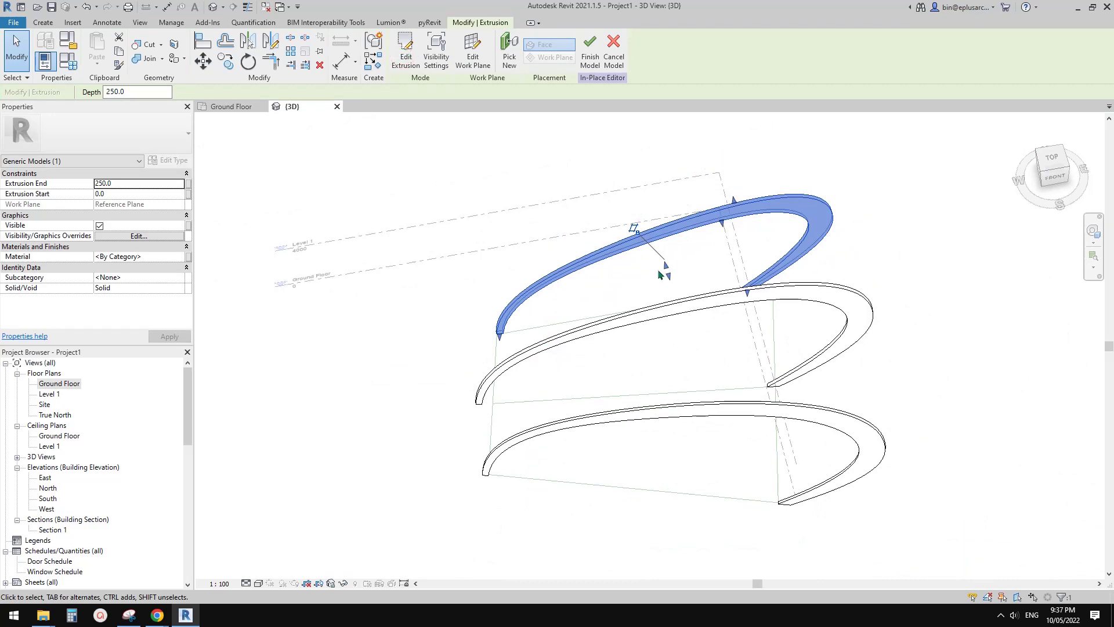
Step: Edit the middle arch's extrusion sketch and move both splines' left foot endpoints onto the middle guide line at its left end
scroll(656, 269, "up", 3)
middle_click_drag(557, 273, 587, 282)
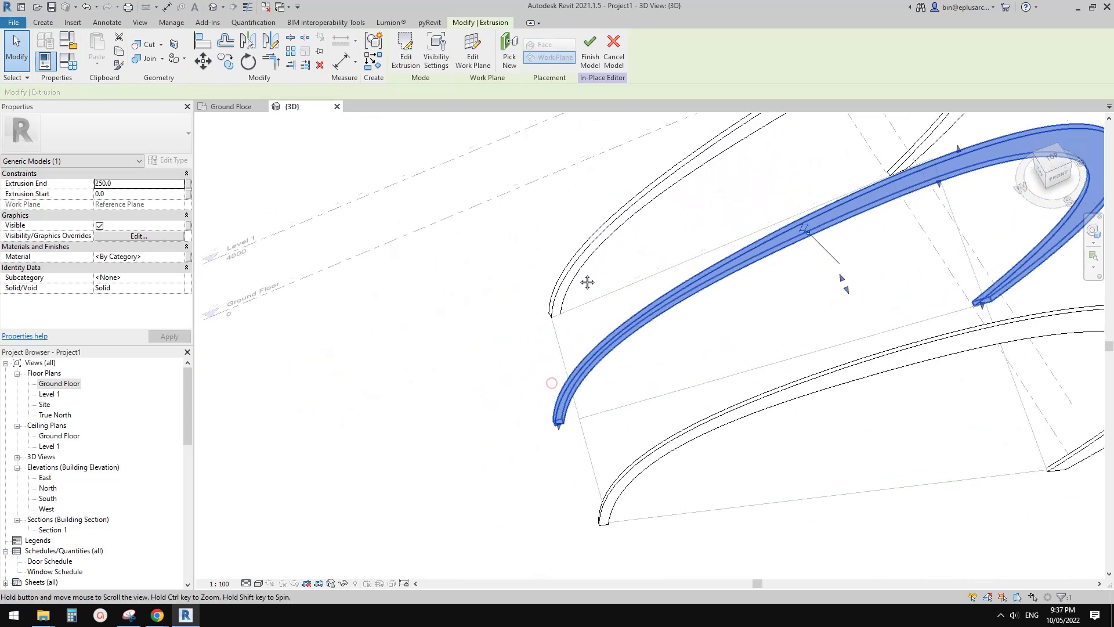
left_click(405, 57)
scroll(600, 428, "up", 5)
left_click(532, 391)
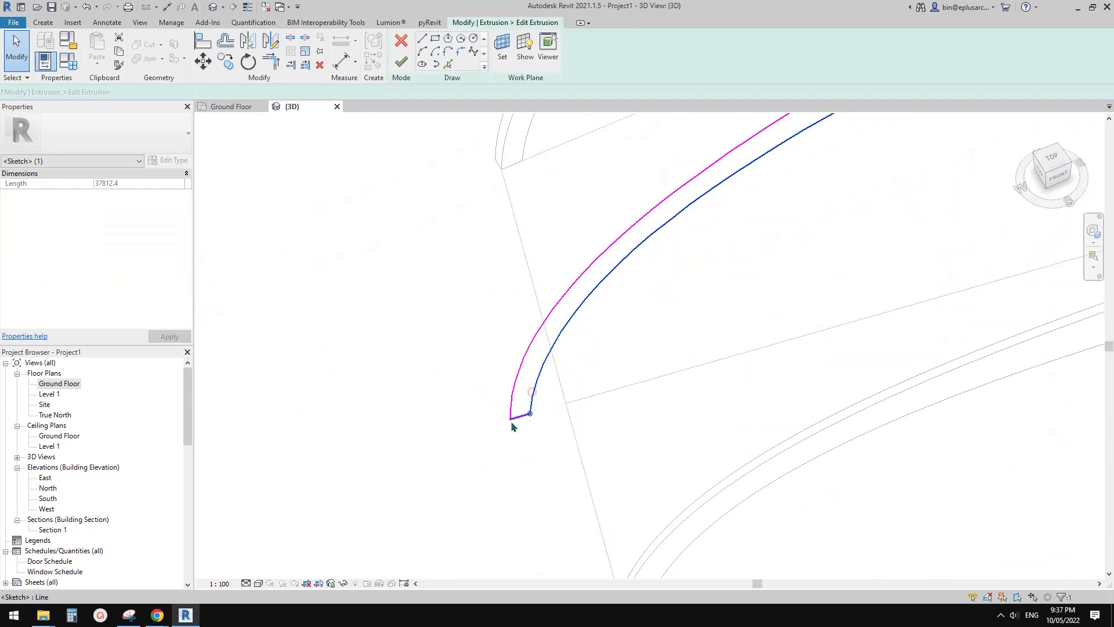
left_click(510, 400)
mouse_move(511, 418)
left_mouse_down()
mouse_move(599, 398)
mouse_move(586, 398)
left_mouse_up()
Step: Shorten the middle arch's left foot line to the outer spline, and finish both its sketch and the in-place model
left_click(530, 405)
left_click(521, 415)
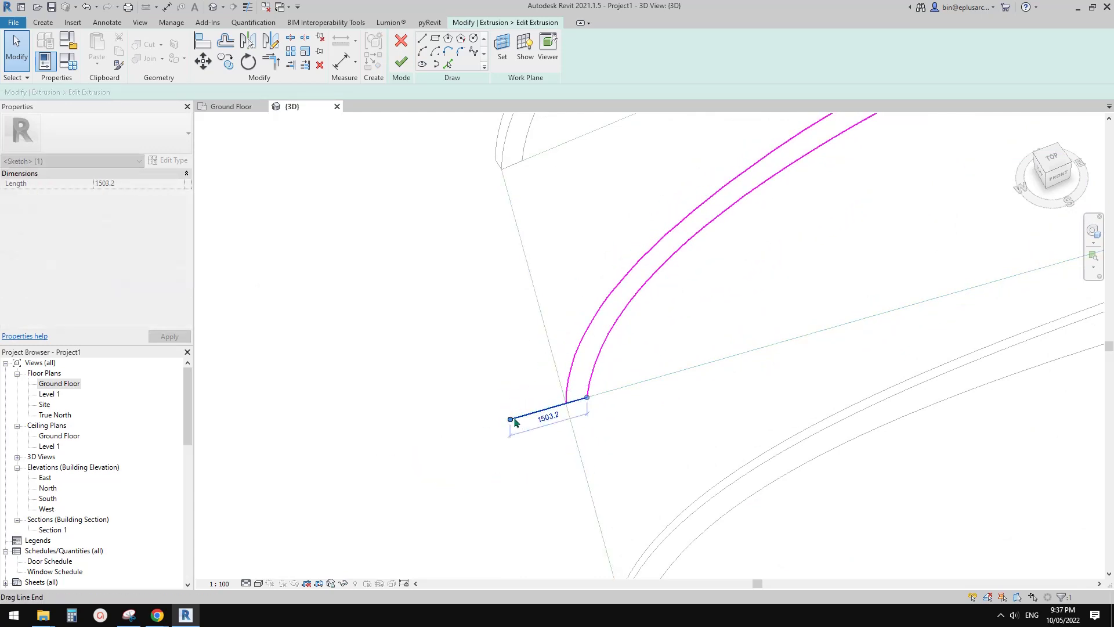
left_click_drag(511, 419, 566, 402)
left_click(401, 62)
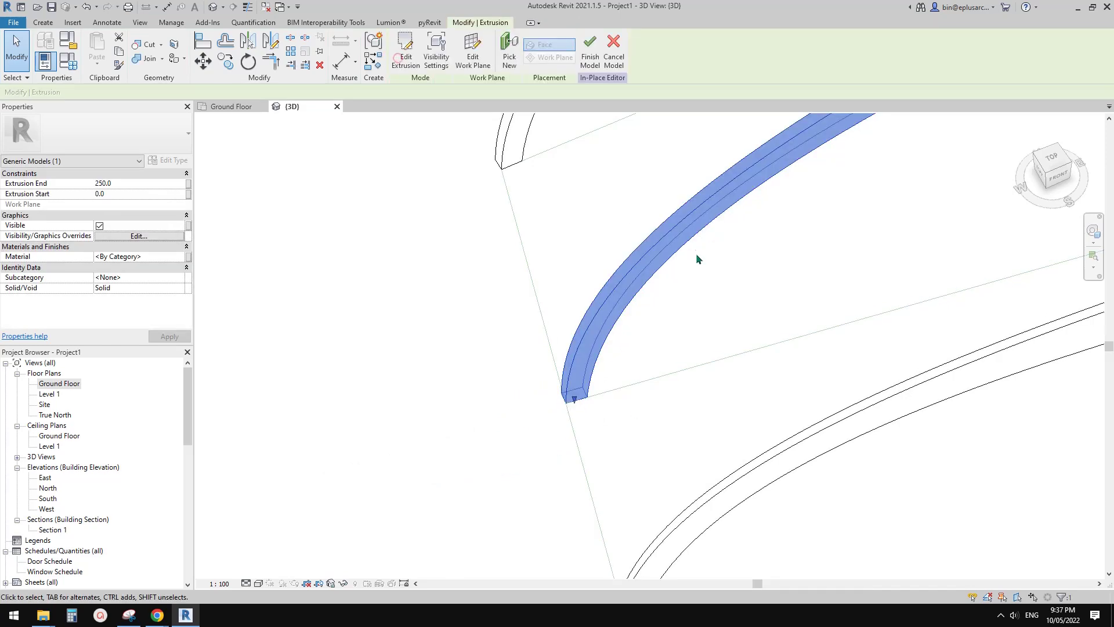
scroll(713, 273, "down", 3)
left_click(615, 347)
middle_click_drag(615, 347, 746, 317, "shift")
left_click(400, 58)
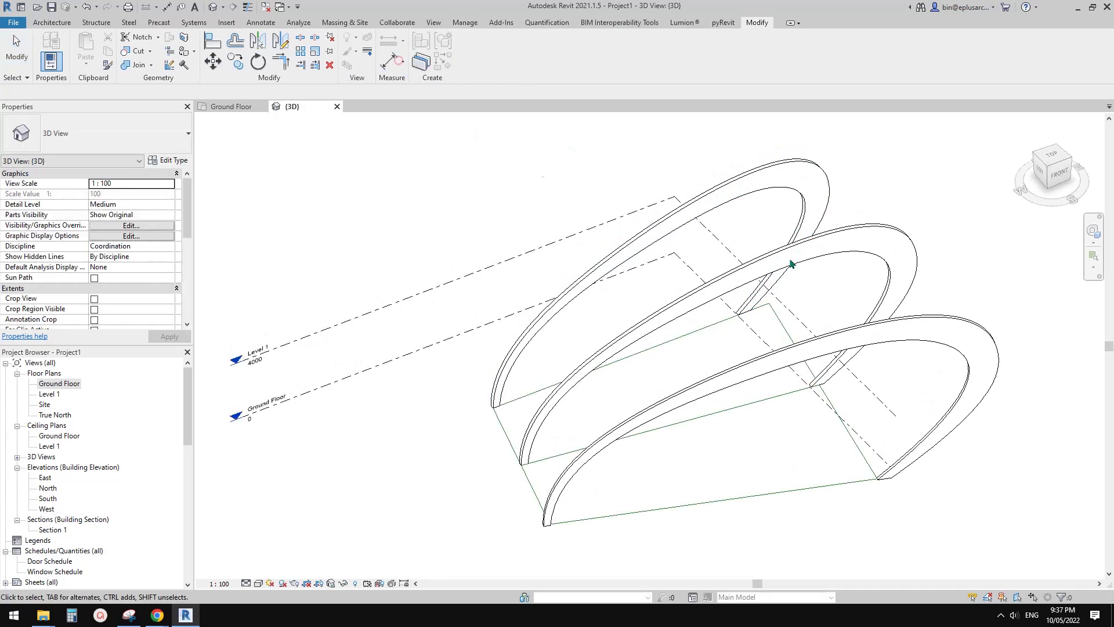
Step: Compare the three arch frames in the 3D view with the resort reference photo in the Google Docs document
middle_click_drag(791, 264, 637, 434, "shift")
mouse_move(158, 615)
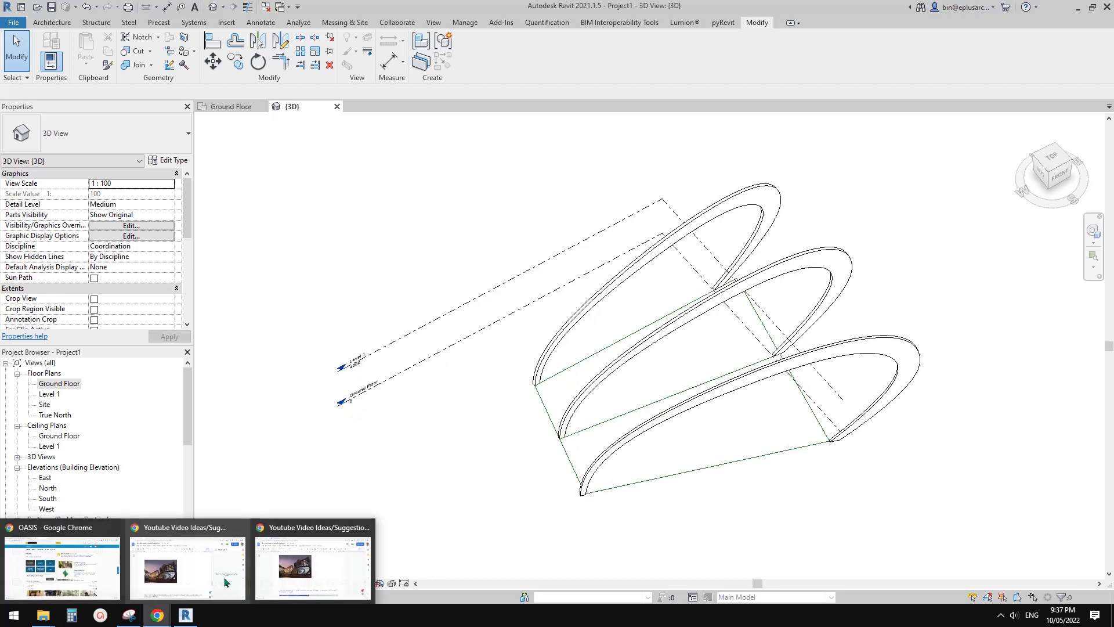
left_click(301, 568)
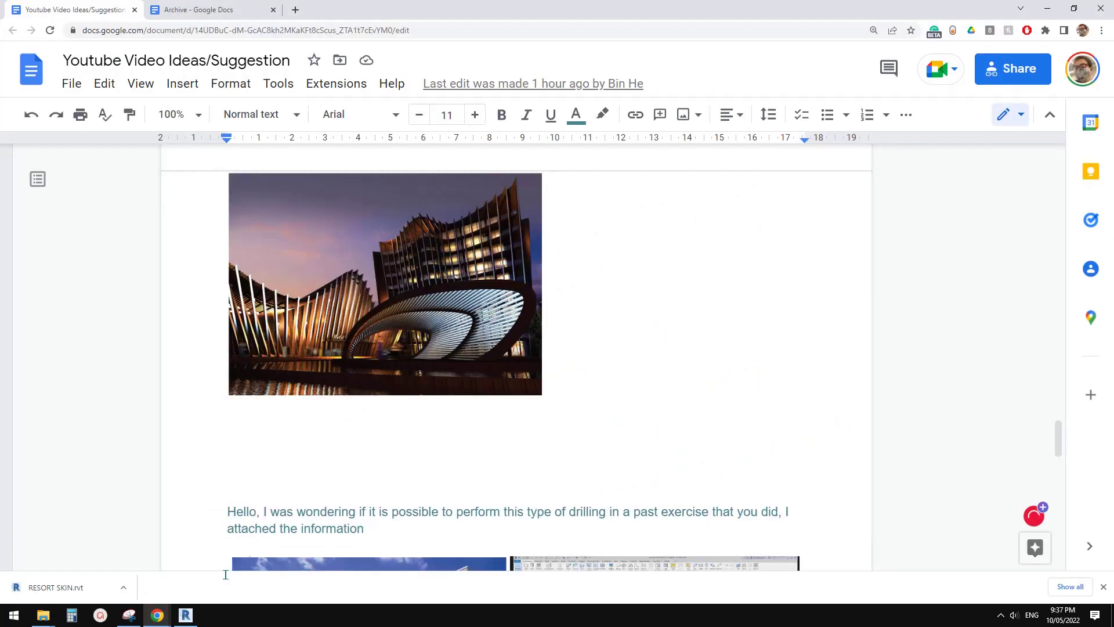
left_click(185, 615)
middle_click_drag(667, 391, 624, 299, "shift")
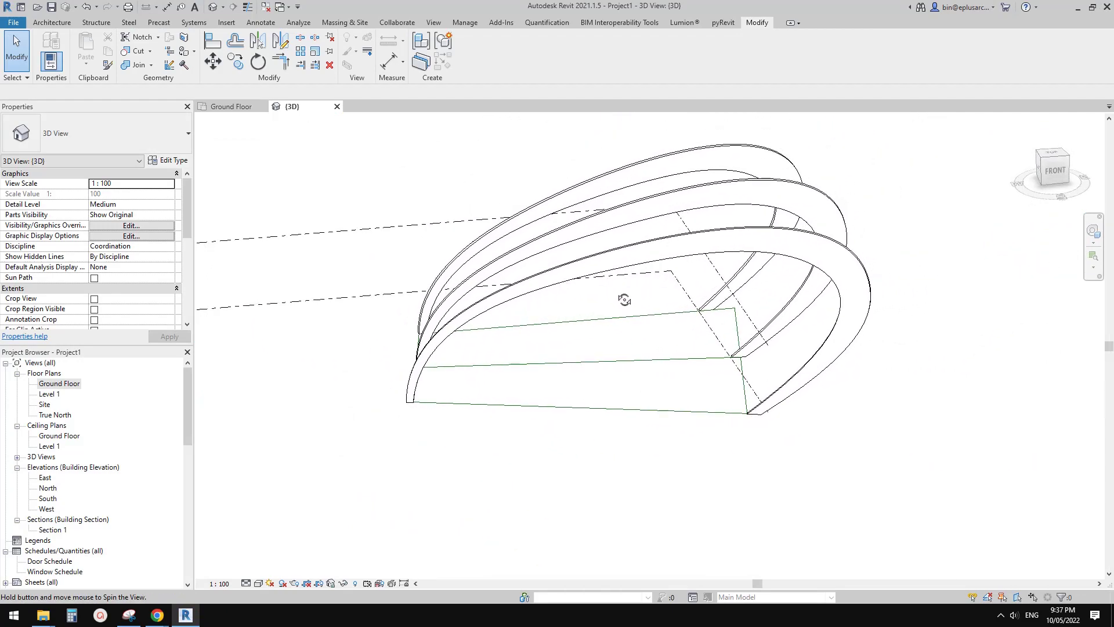
scroll(704, 319, "up", 3)
scroll(742, 306, "down", 5)
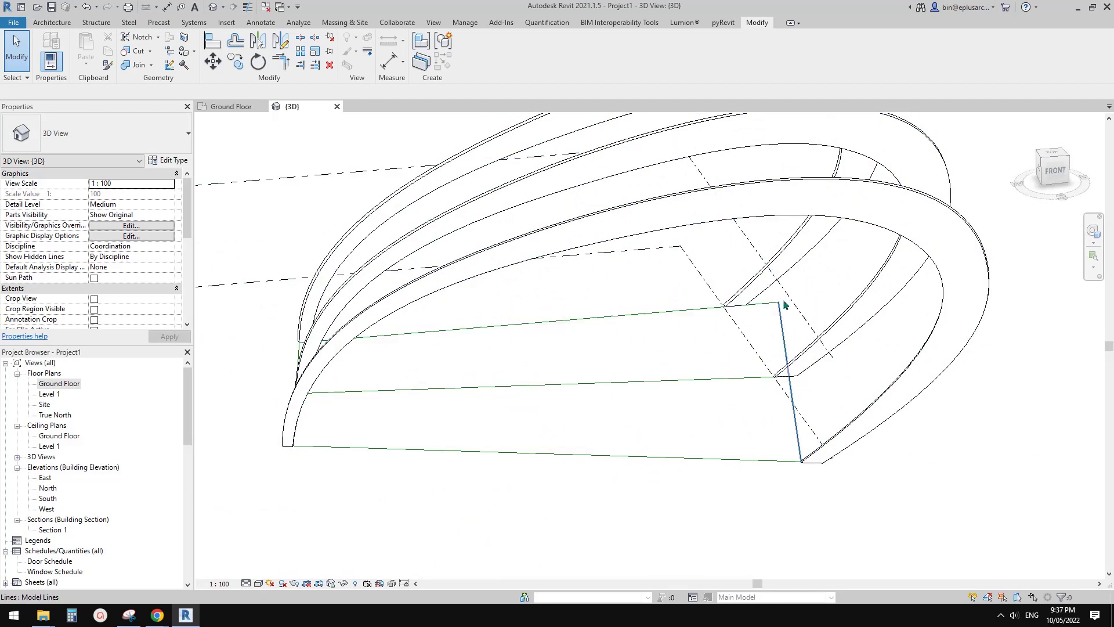
middle_click_drag(748, 315, 590, 347, "shift")
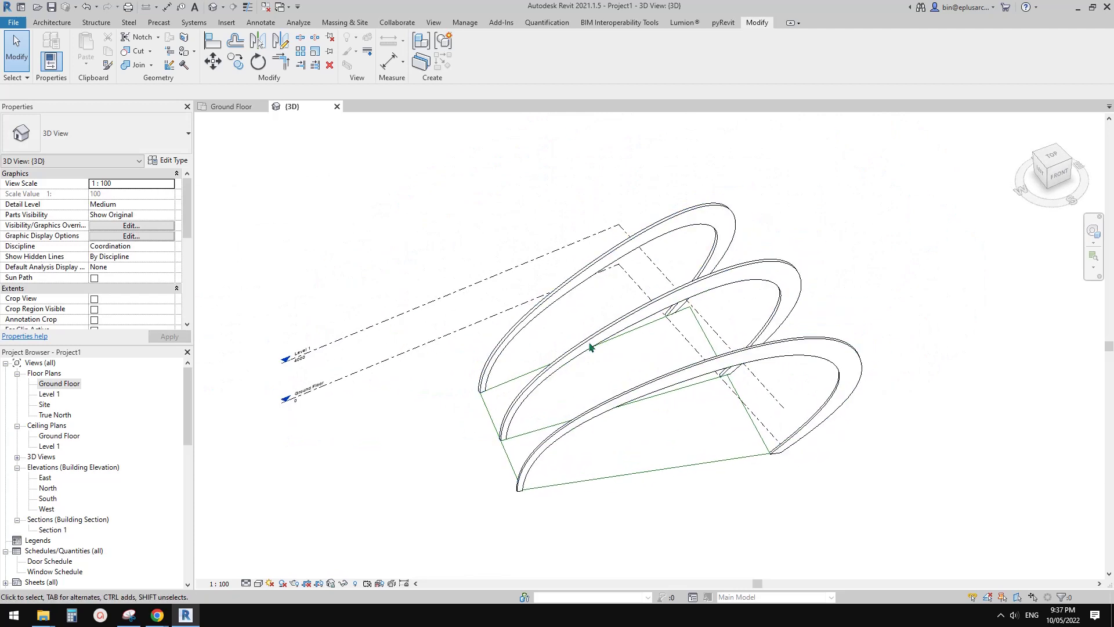
Step: Create a new in-place model in the Mass category, keeping the default name Mass 1
left_click(58, 21)
left_click(141, 64)
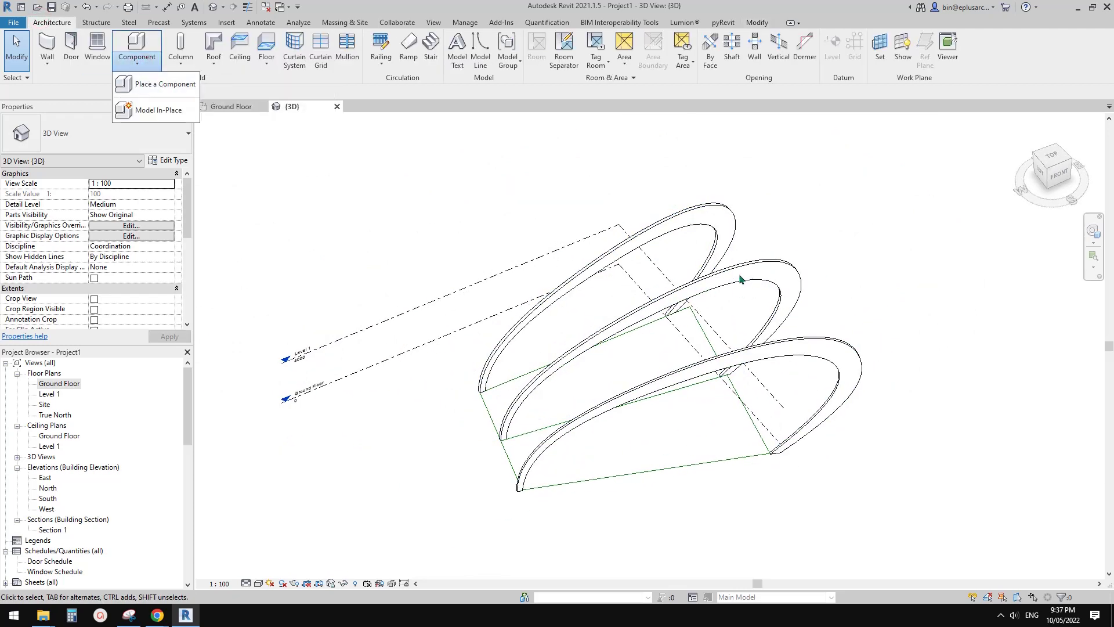
middle_click_drag(778, 306, 517, 422, "shift")
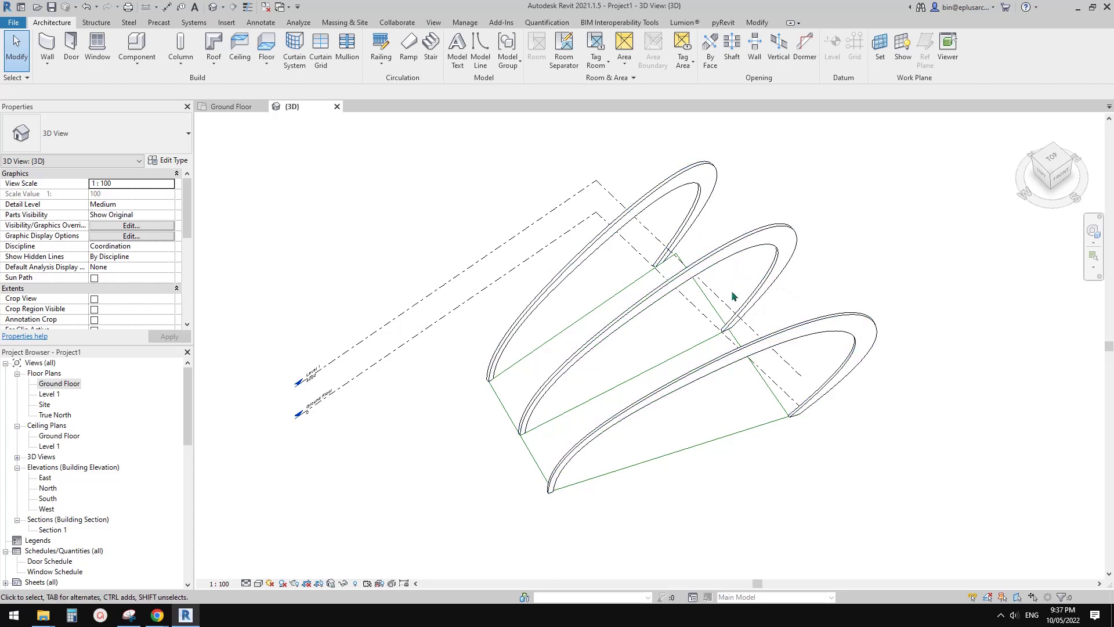
middle_click_drag(729, 301, 680, 310)
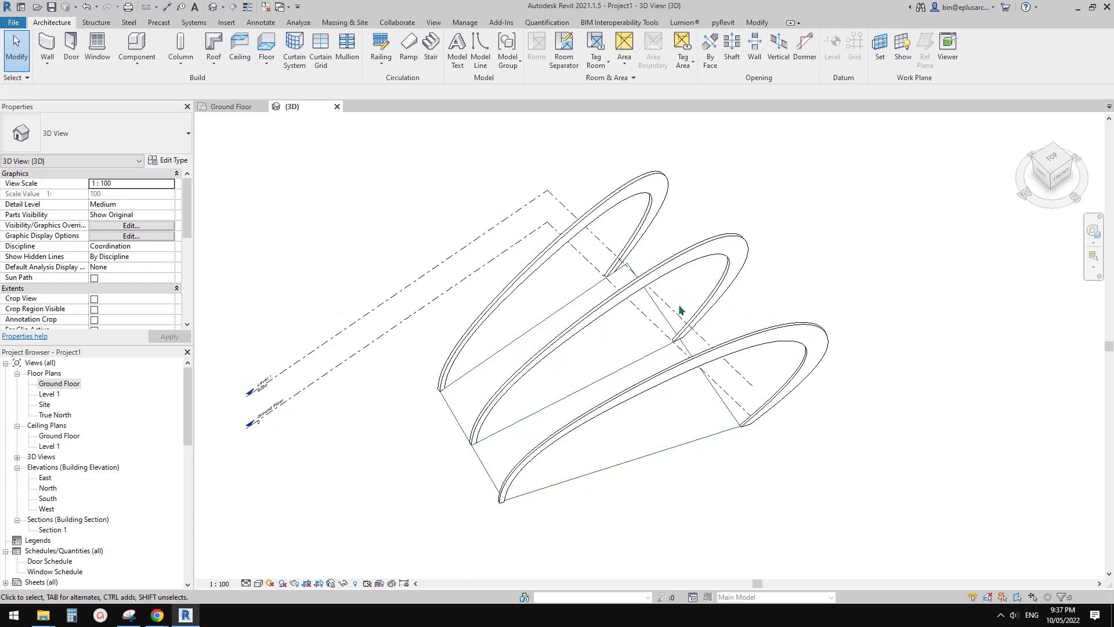
left_click(137, 58)
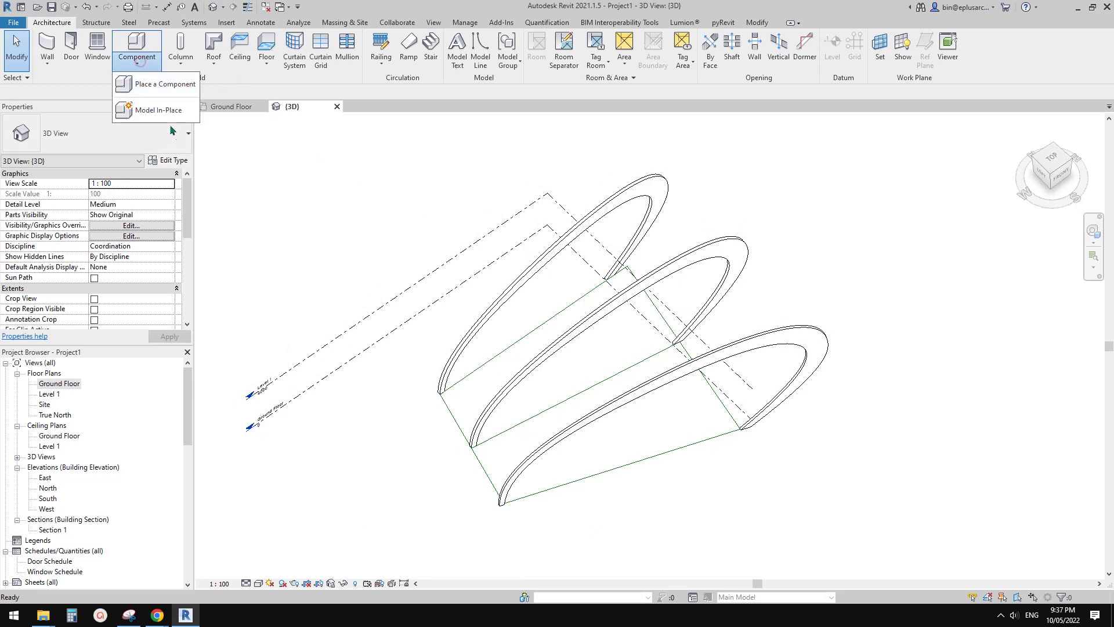
left_click(159, 109)
left_click(313, 269)
scroll(354, 294, "up", 2)
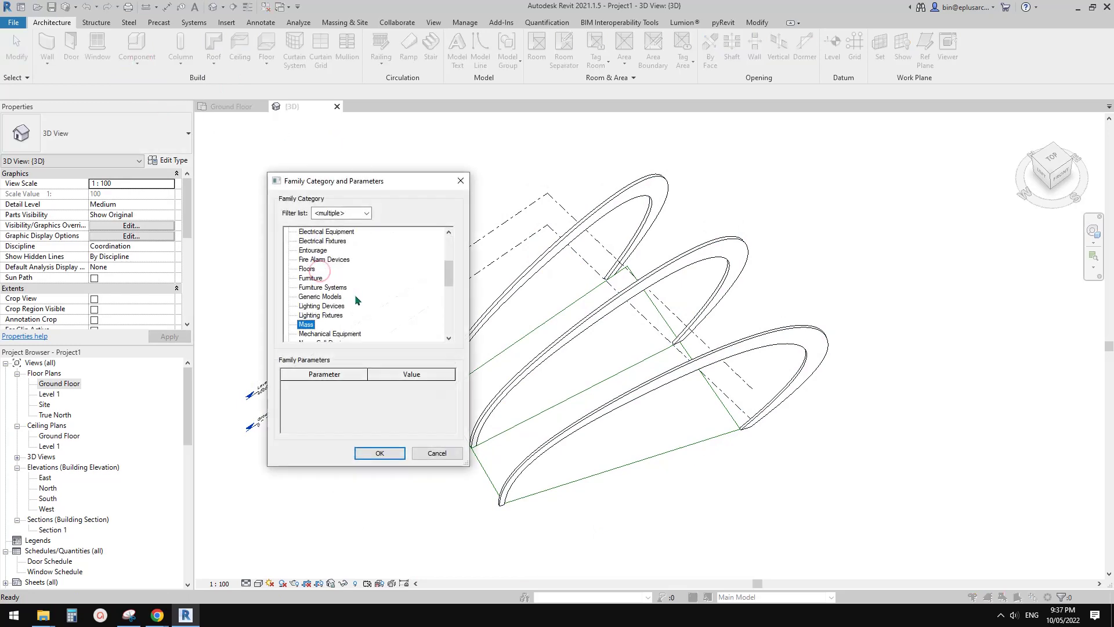
left_click(380, 453)
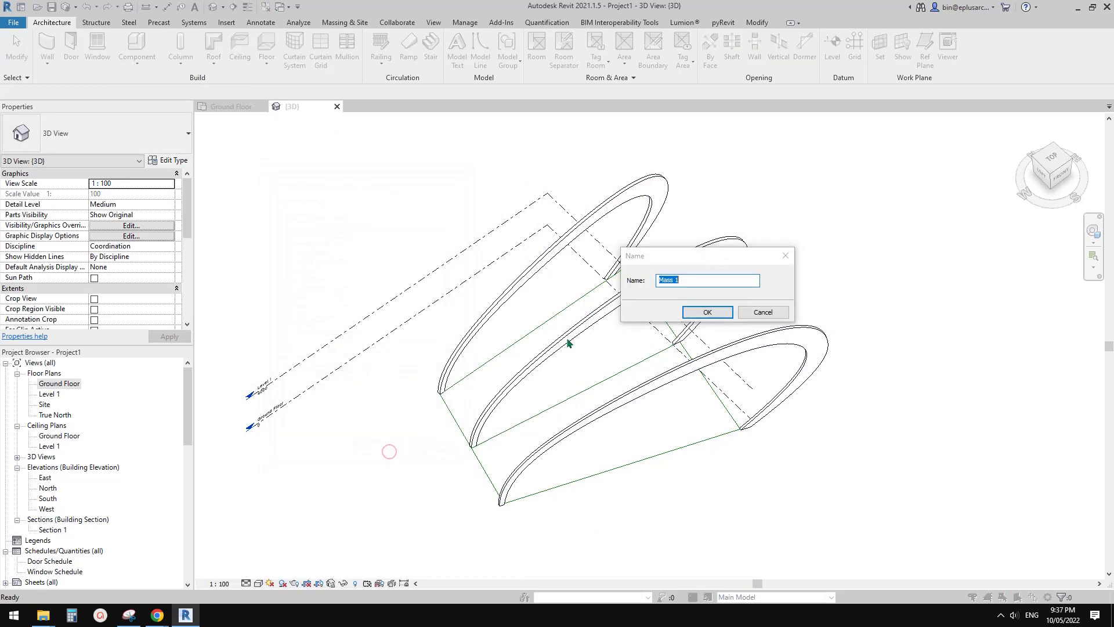
left_click(713, 312)
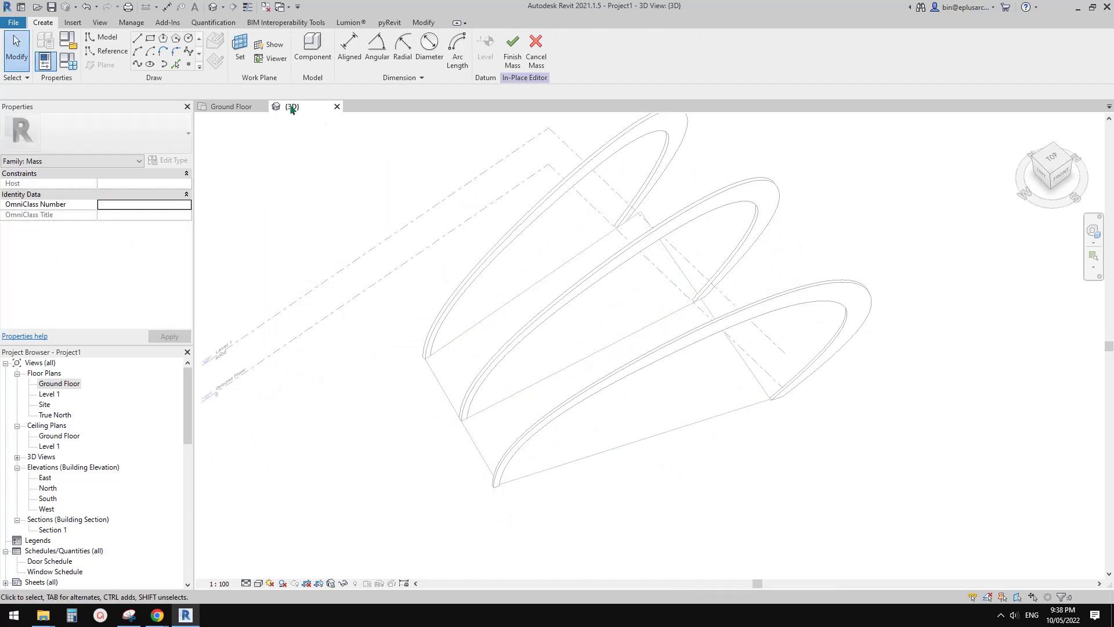
Step: Set up reference line placement in the mass so that lines are created by picking existing edges
left_click(176, 64)
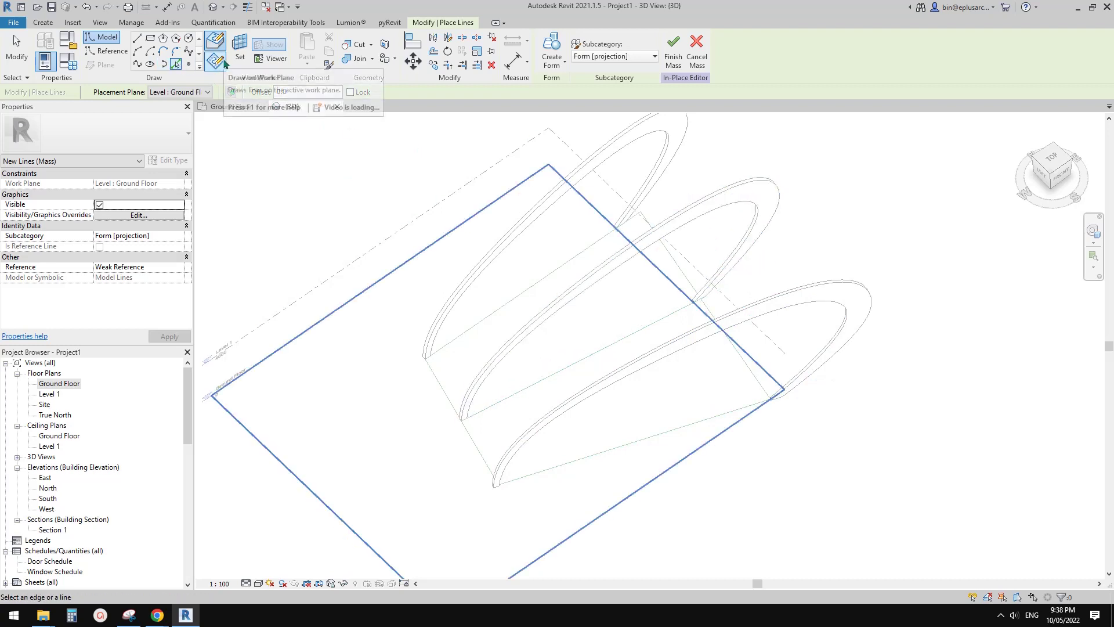
middle_click_drag(456, 187, 472, 221, "shift")
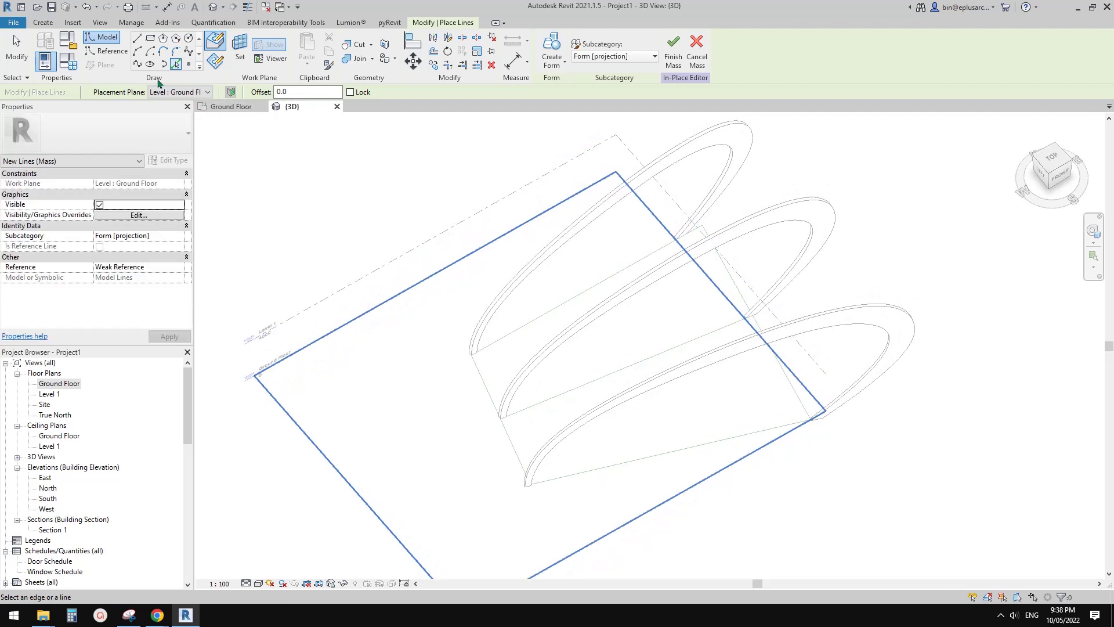
left_click(105, 52)
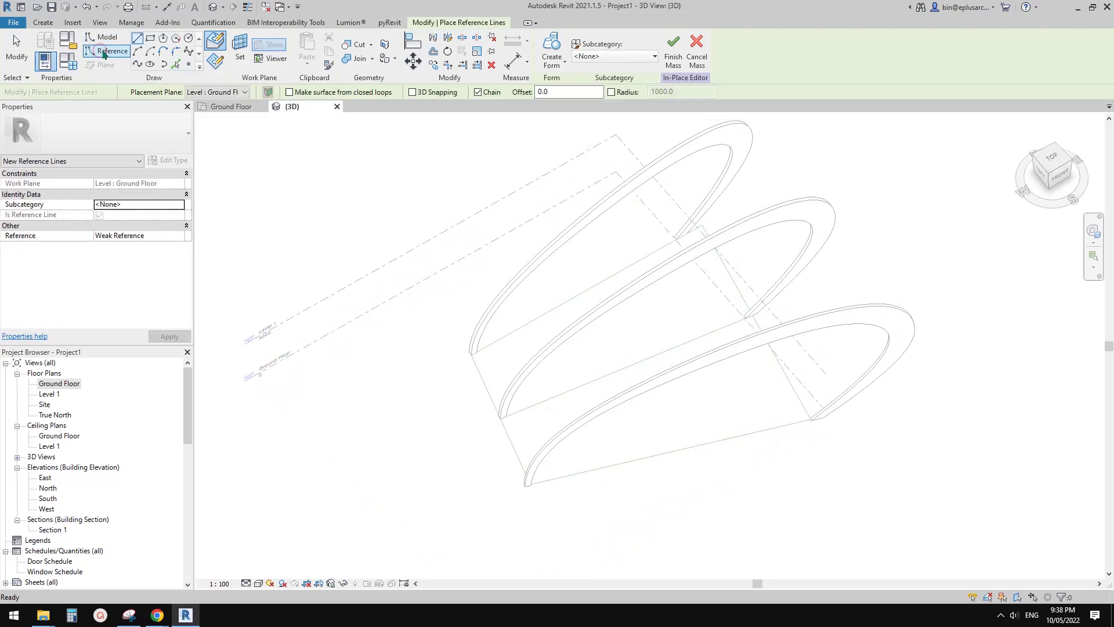
left_click(216, 42)
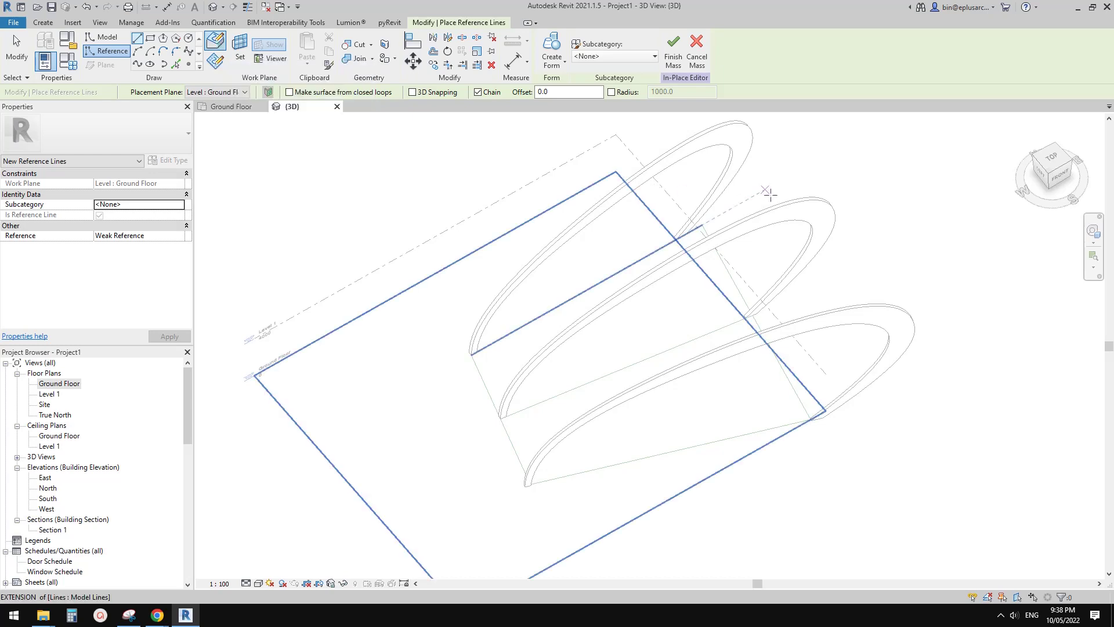
left_click(177, 64)
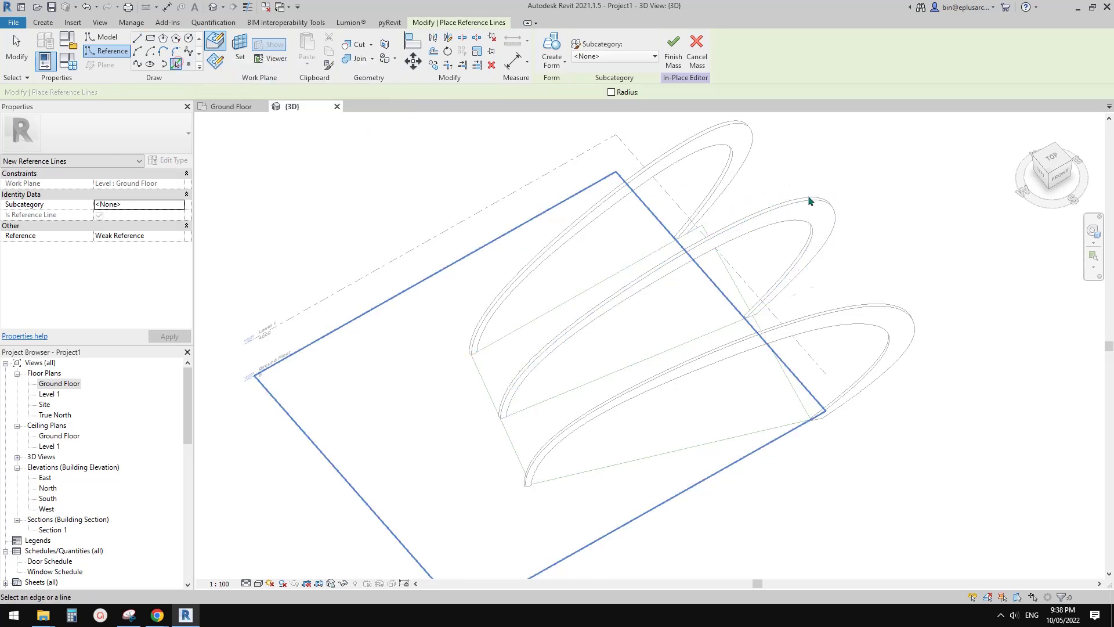
Step: Try to pick an arch's outer edge as a reference line with Ground Floor as the placement plane
middle_click_drag(826, 258, 840, 294, "shift")
scroll(860, 255, "up", 2)
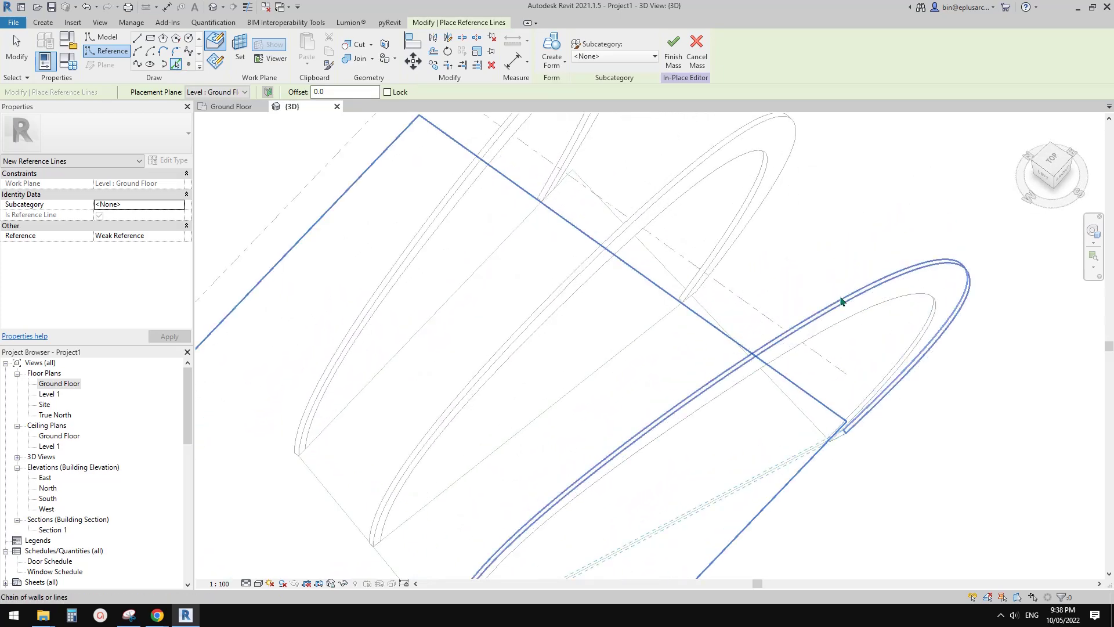
left_click(841, 300)
middle_click_drag(840, 301, 645, 206, "shift")
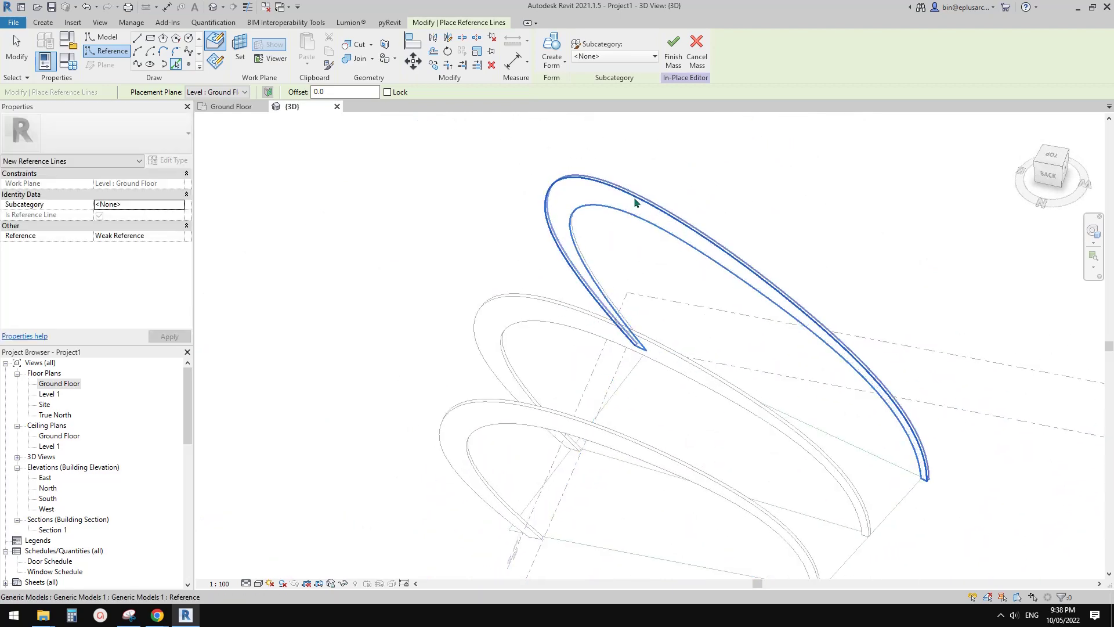
middle_click_drag(634, 211, 729, 426, "shift")
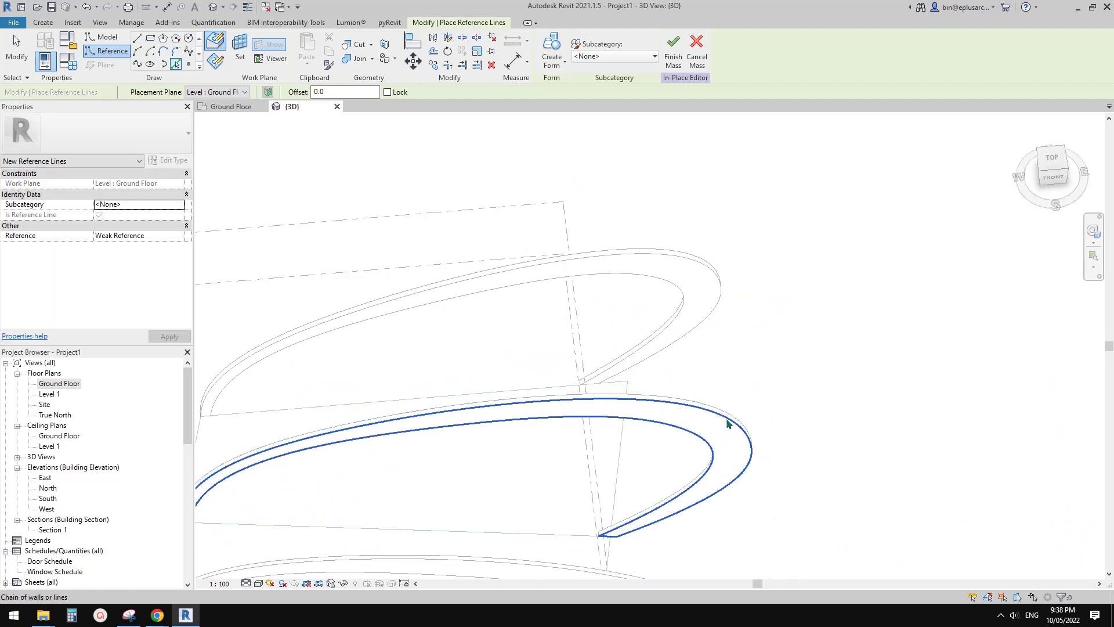
scroll(729, 423, "down", 2)
middle_click_drag(728, 423, 743, 371)
scroll(744, 371, "up", 5)
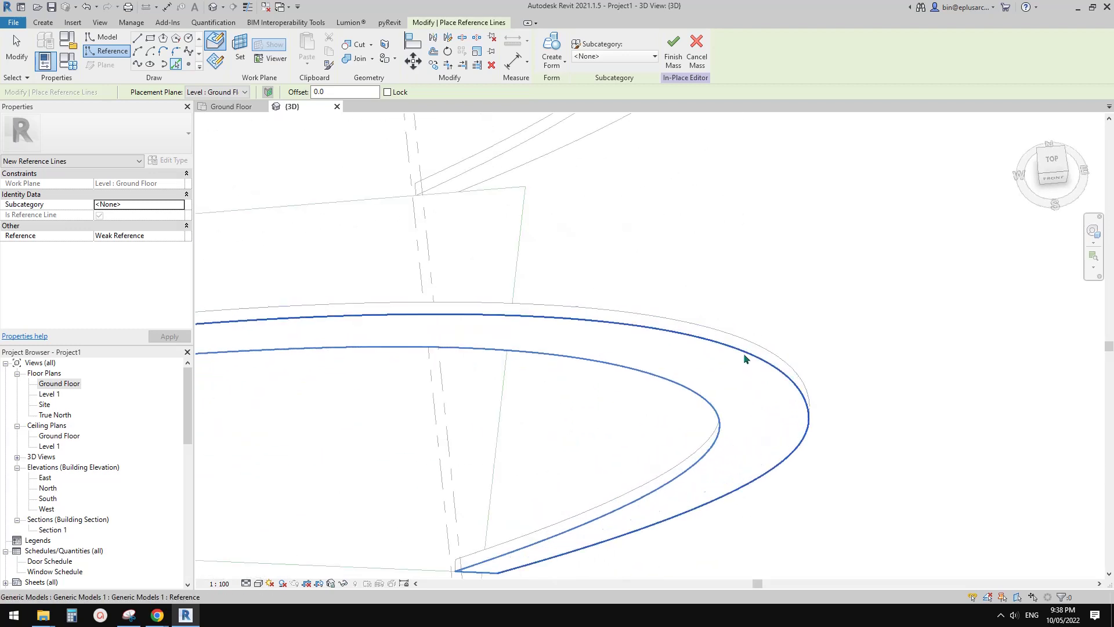
scroll(745, 355, "down", 2)
middle_click_drag(746, 356, 756, 346)
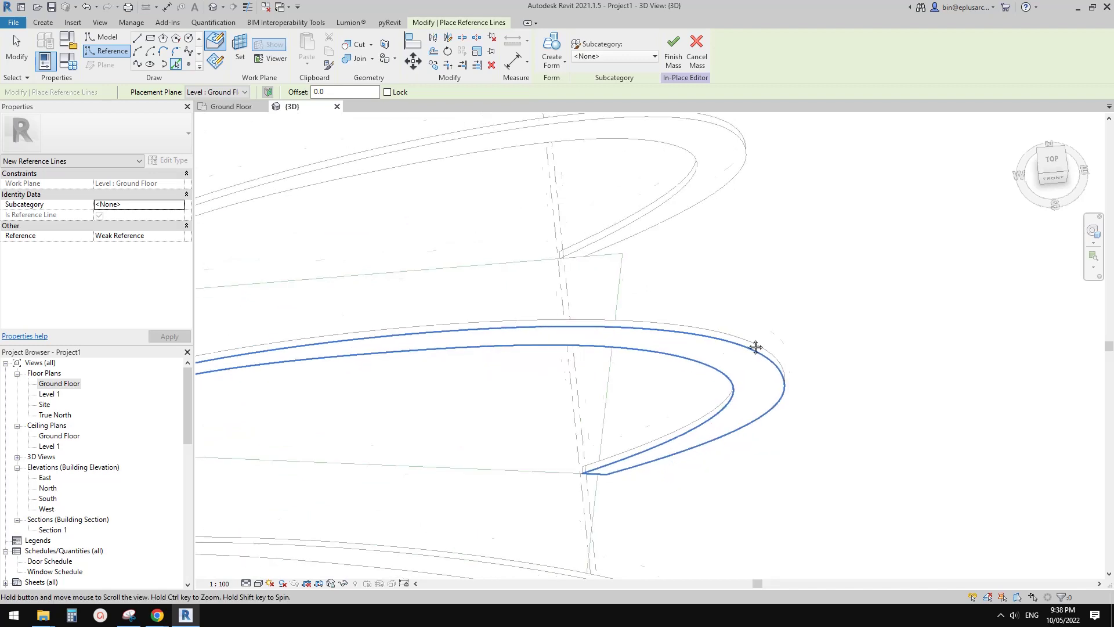
scroll(756, 346, "down", 3)
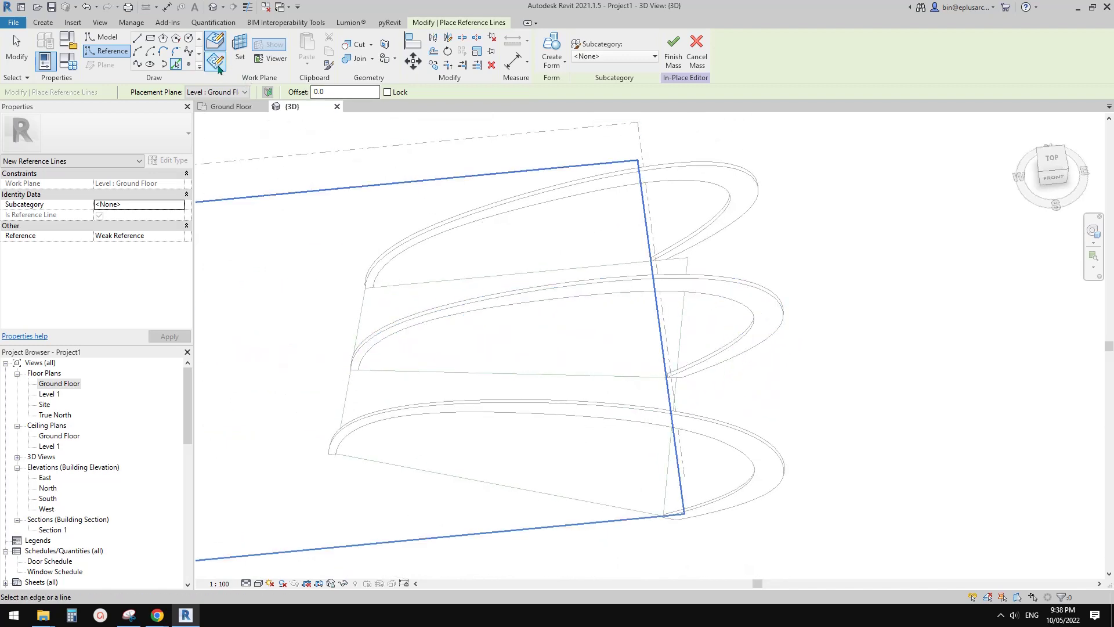
Step: Set the work plane to the middle arch's front face and pick its outer edge as a reference line
left_click(240, 61)
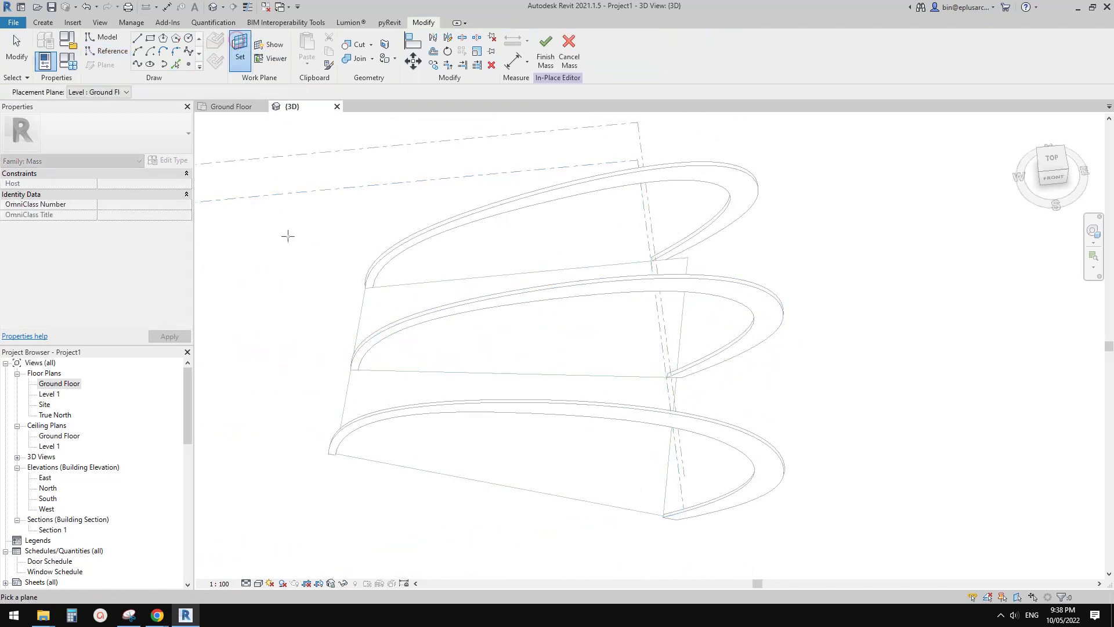
left_click(765, 311)
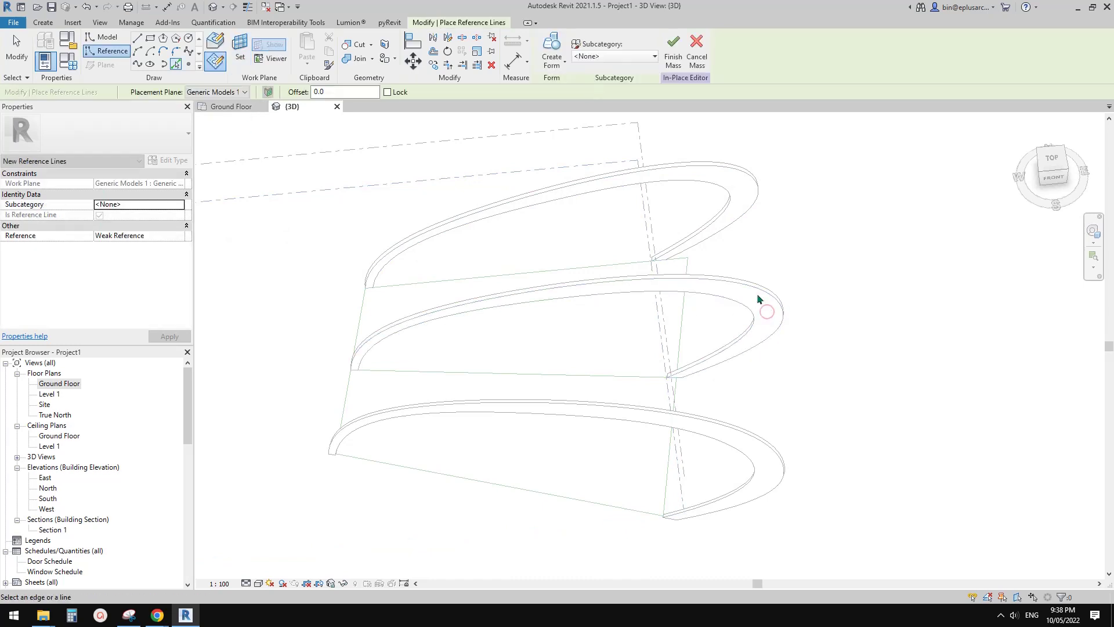
scroll(760, 301, "up", 3)
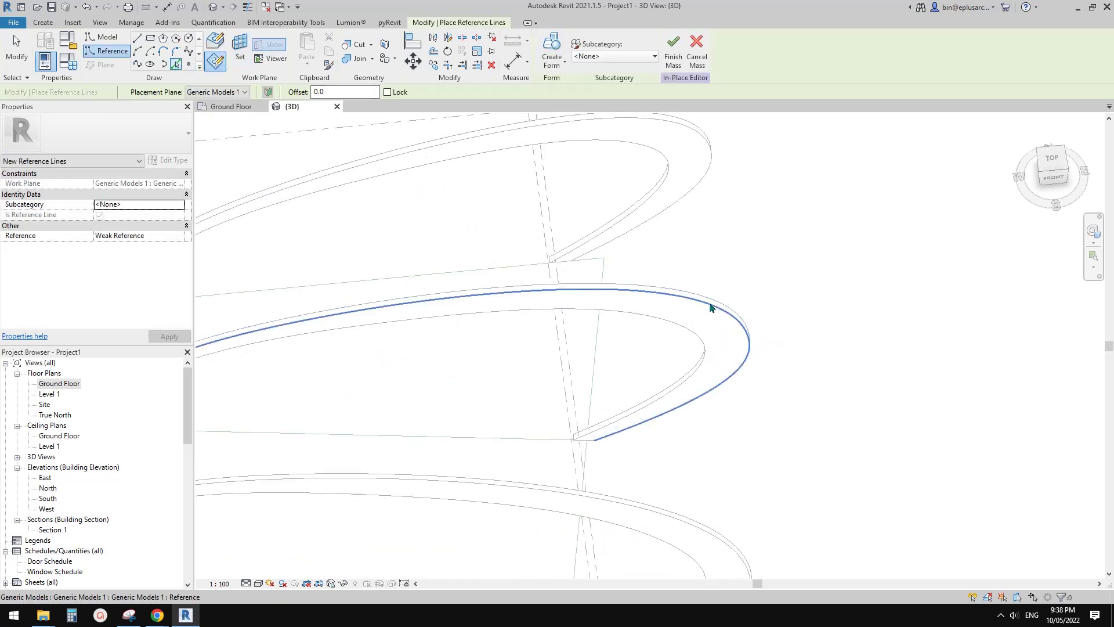
scroll(712, 309, "down", 4)
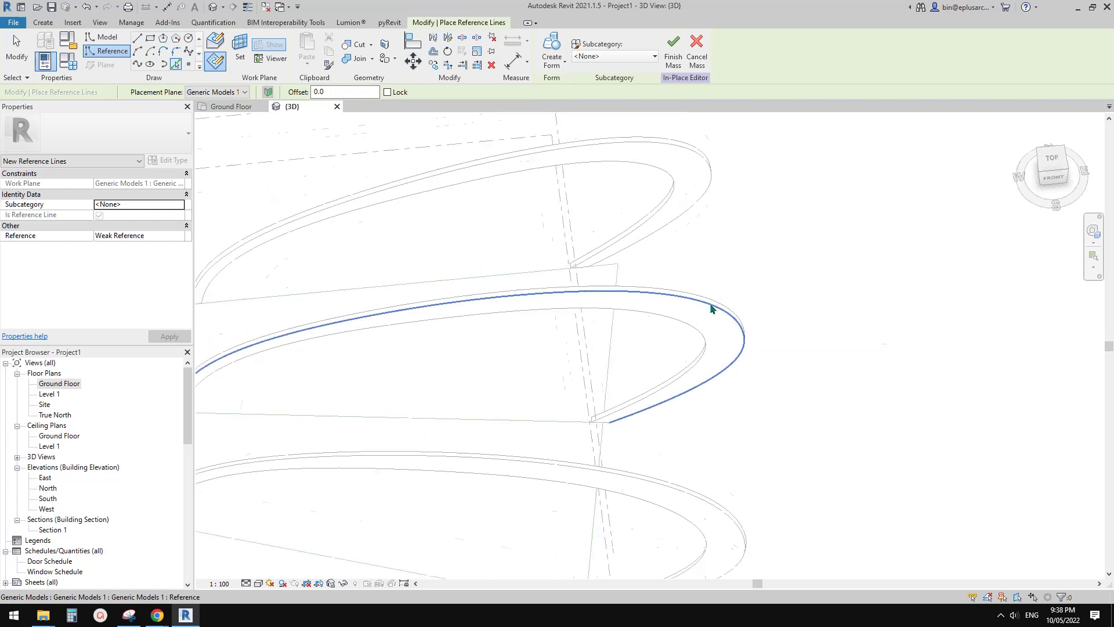
middle_click_drag(771, 336, 793, 327, "shift")
key("Escape")
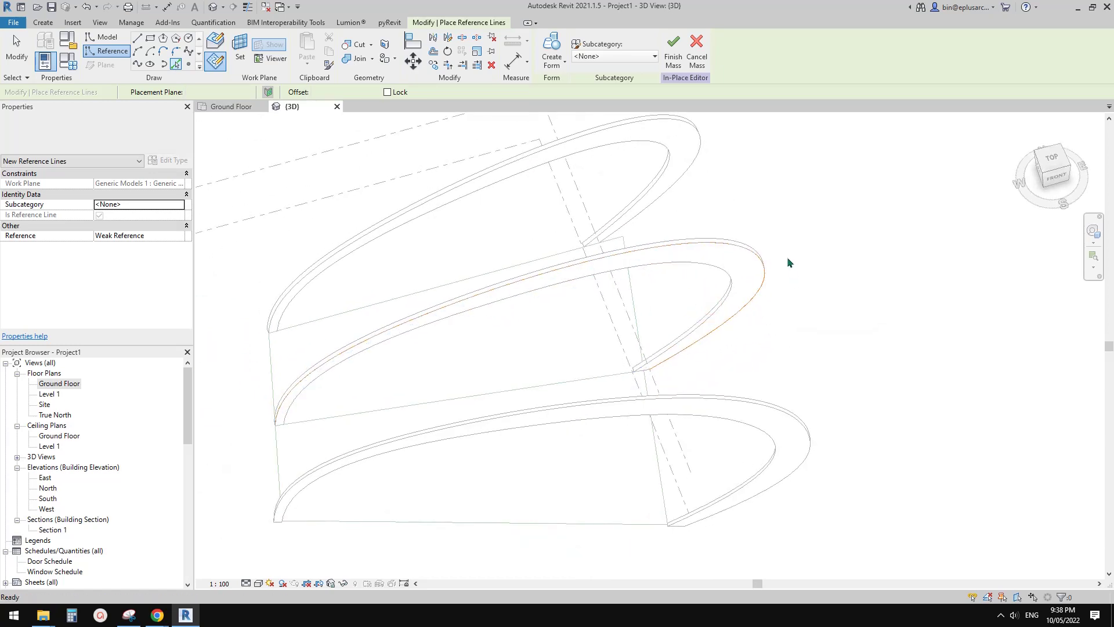
left_click_drag(787, 223, 732, 278)
middle_click_drag(748, 280, 763, 239, "shift")
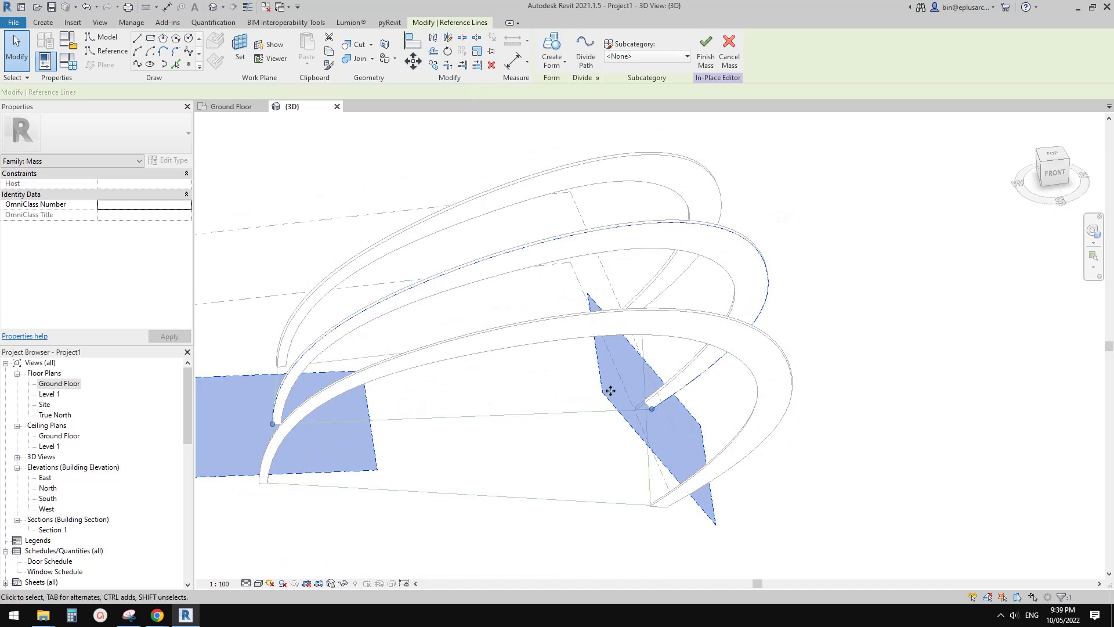
Step: Set the work plane to the front arch's back face and pick its outer edge as a model line
middle_click_drag(609, 390, 986, 394, "shift")
middle_click_drag(464, 233, 671, 226, "shift")
middle_click_drag(406, 139, 719, 342)
middle_click_drag(666, 284, 631, 249, "shift")
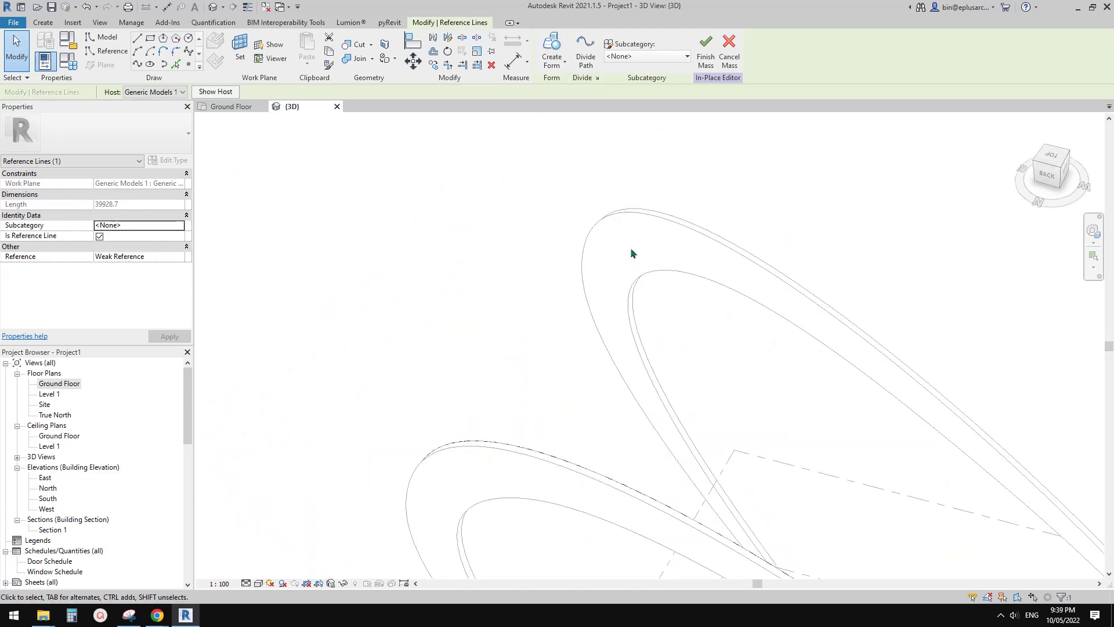
left_click(249, 58)
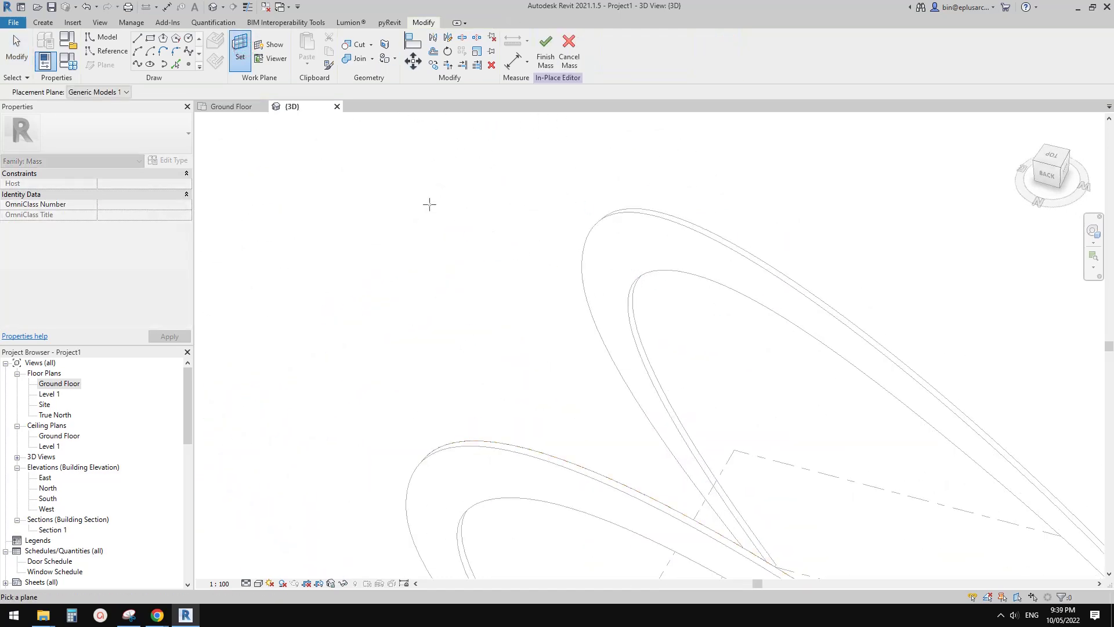
left_click(653, 246)
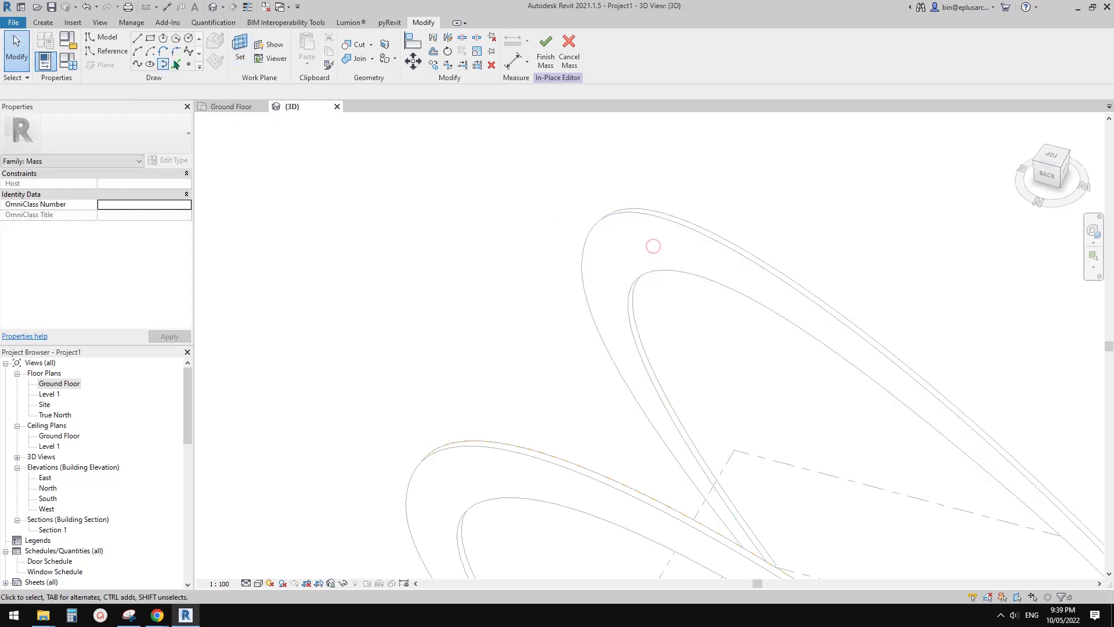
key("l")
key("i")
left_click(716, 242)
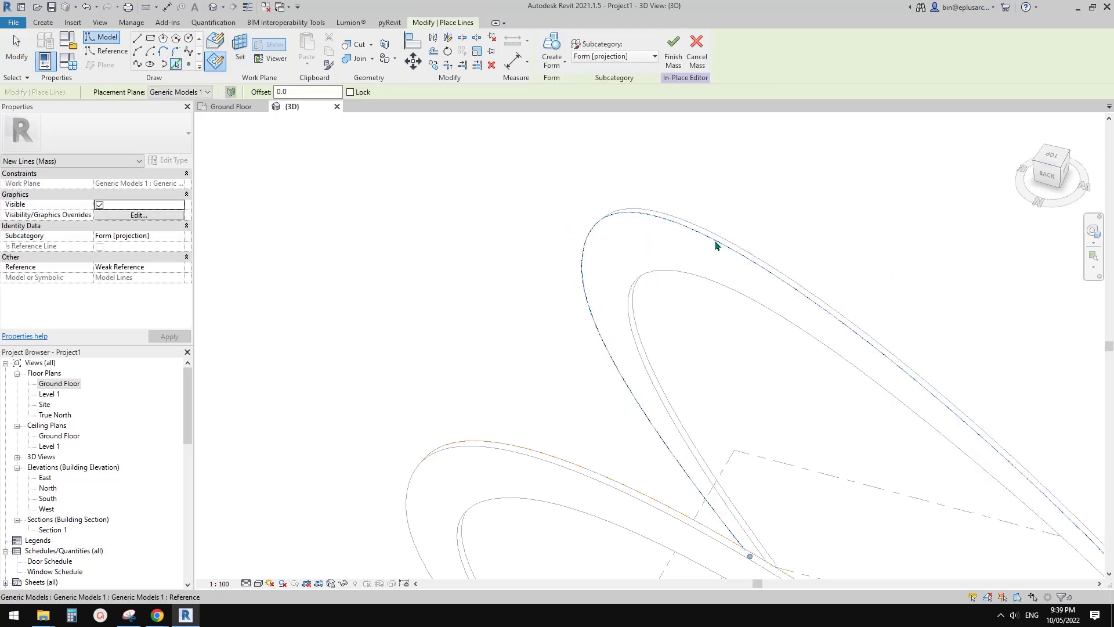
Step: Select the picked outer curves of the middle and front arches and create a form between them
scroll(740, 316, "down", 1)
middle_click_drag(740, 315, 633, 282, "shift")
scroll(862, 218, "down", 1)
middle_click_drag(862, 218, 685, 219)
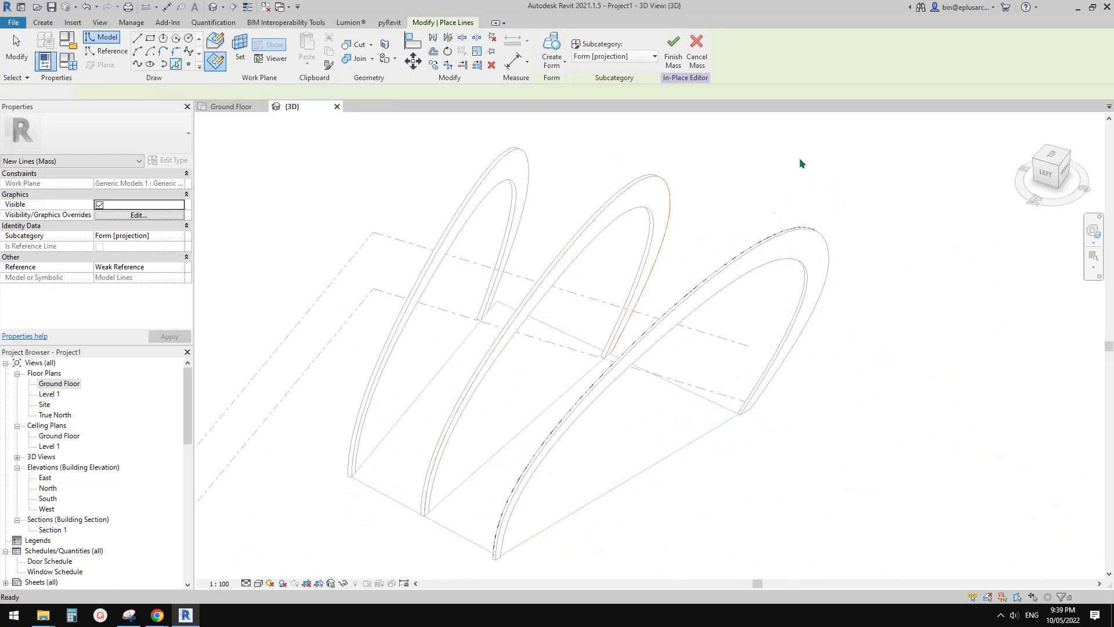
key("Escape")
key("Escape")
left_click_drag(794, 156, 630, 333)
left_click(562, 58)
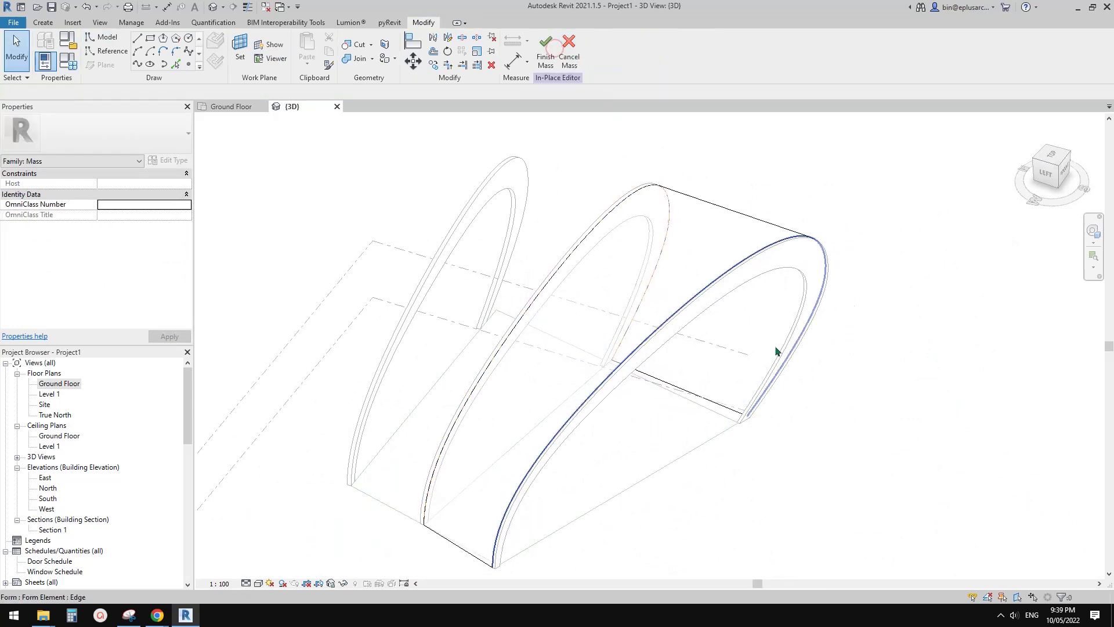
Step: Divide the form's curved surface, with a U grid number of 1 and a V grid number of 20
middle_click_drag(774, 346, 667, 278, "shift")
left_click(629, 246)
mouse_move(695, 314)
middle_mouse_down("shift")
mouse_move(708, 340)
mouse_move(696, 330)
middle_mouse_up("shift")
left_click(608, 62)
left_click(134, 300)
key("BackSpace")
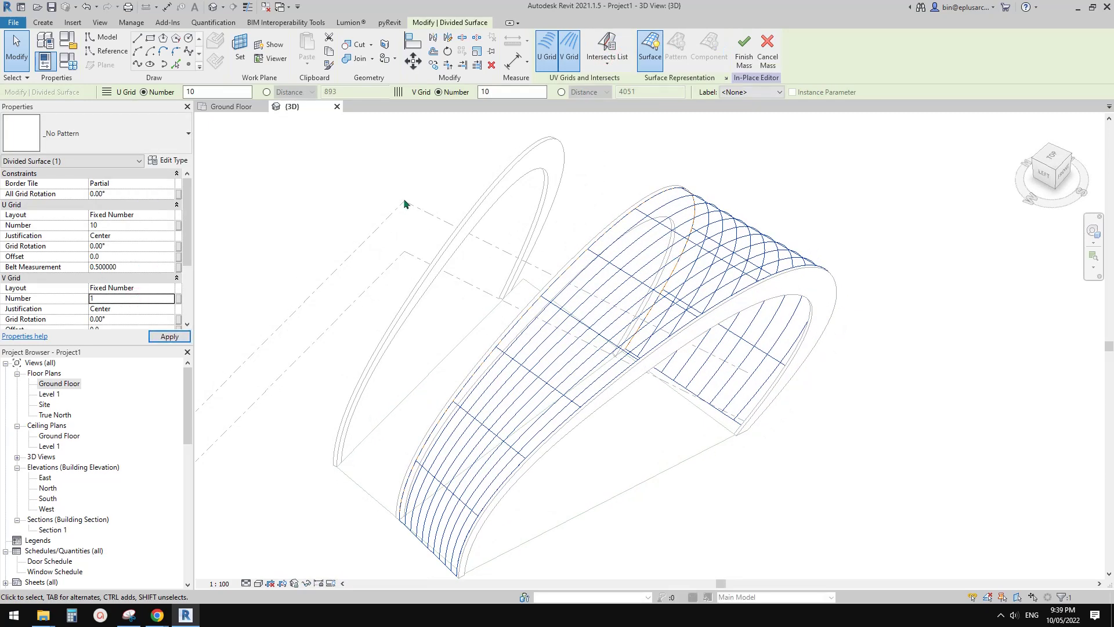
left_click(138, 299)
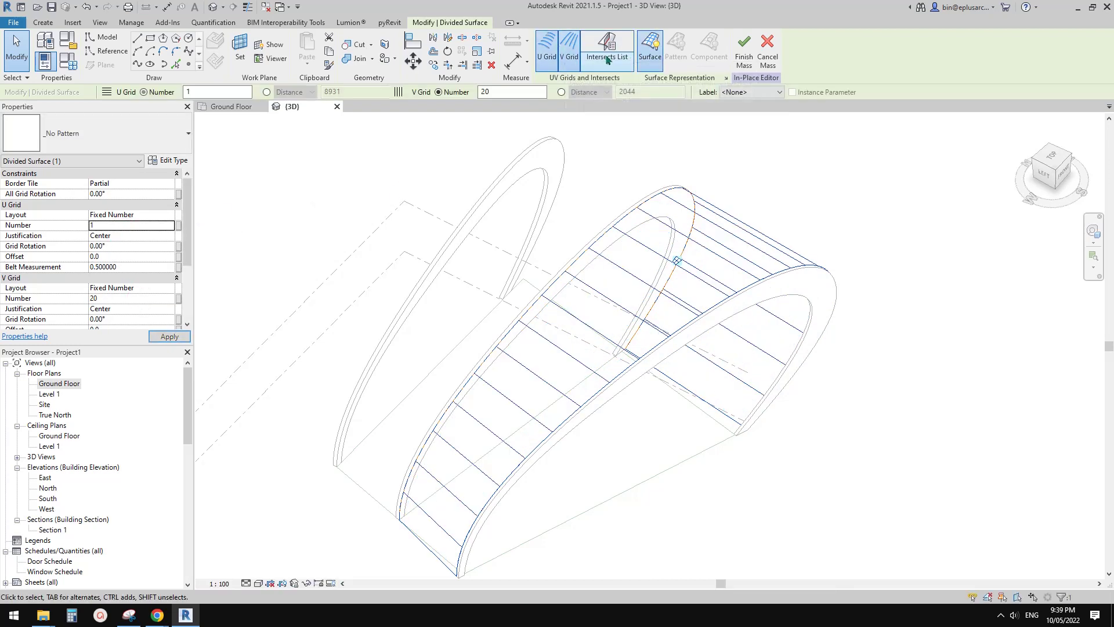
Step: Turn off the divided surface's U grid, keep only the V grid, and deselect the surface
left_click(569, 56)
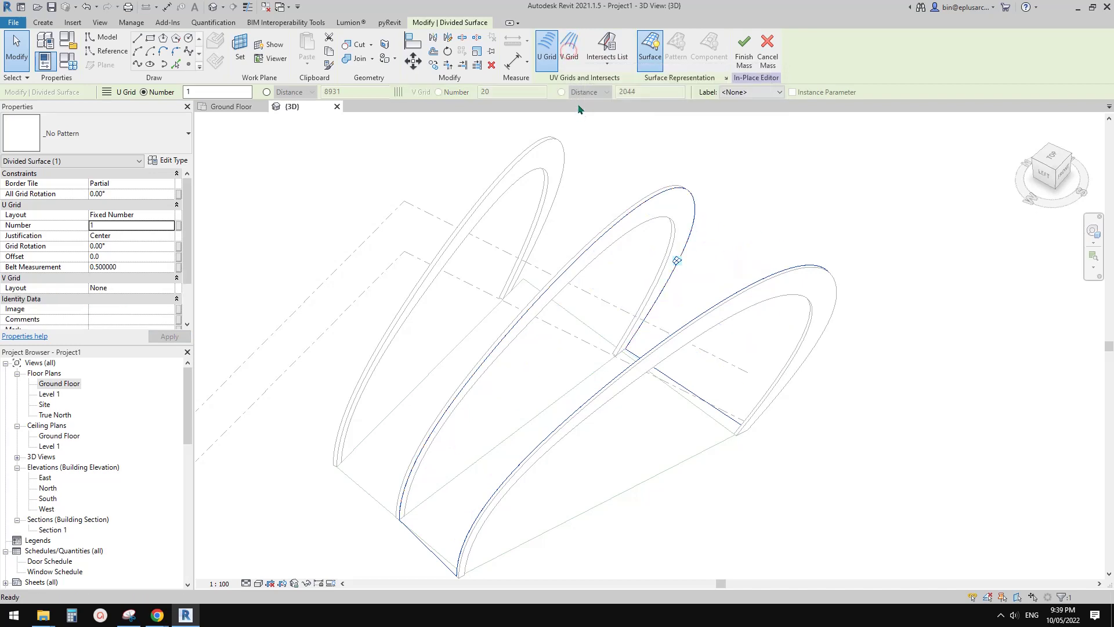
left_click(569, 57)
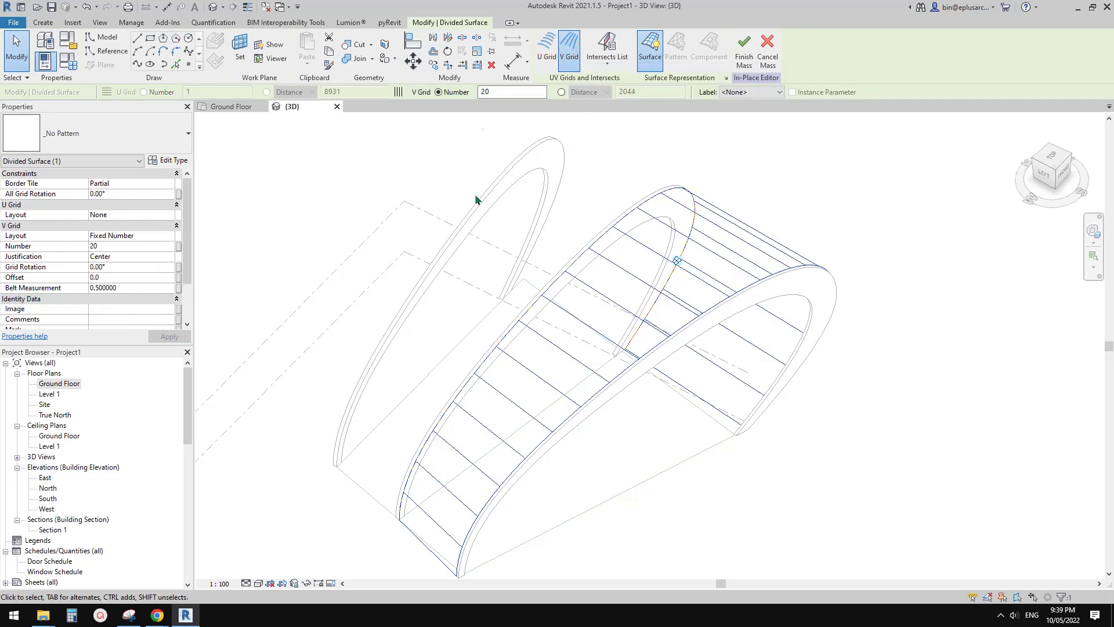
middle_click_drag(475, 199, 548, 186)
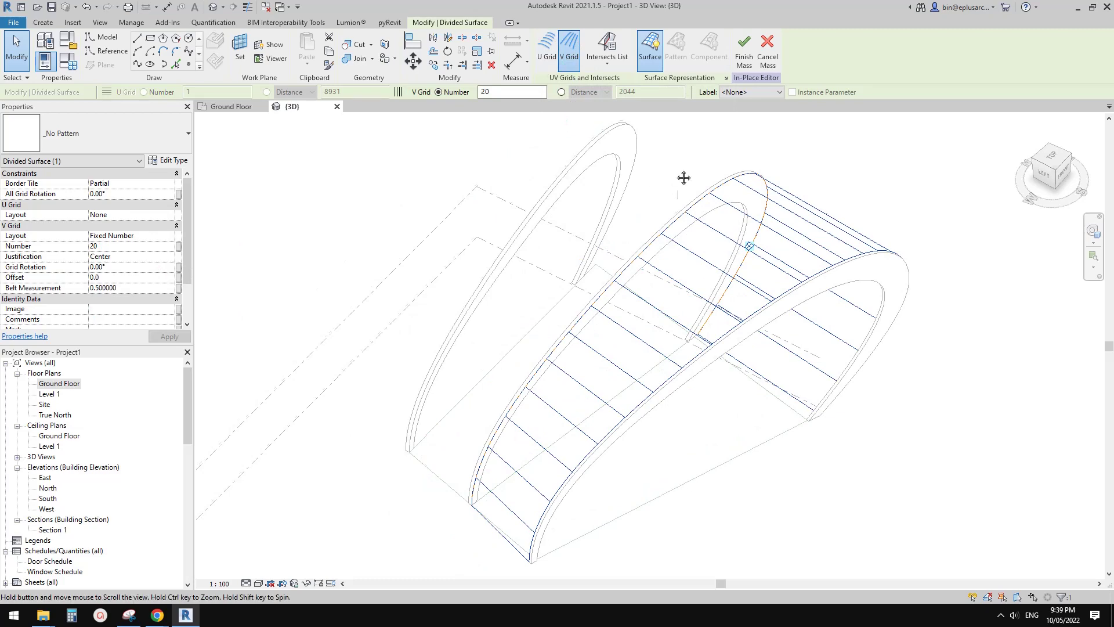
middle_click_drag(683, 178, 694, 180)
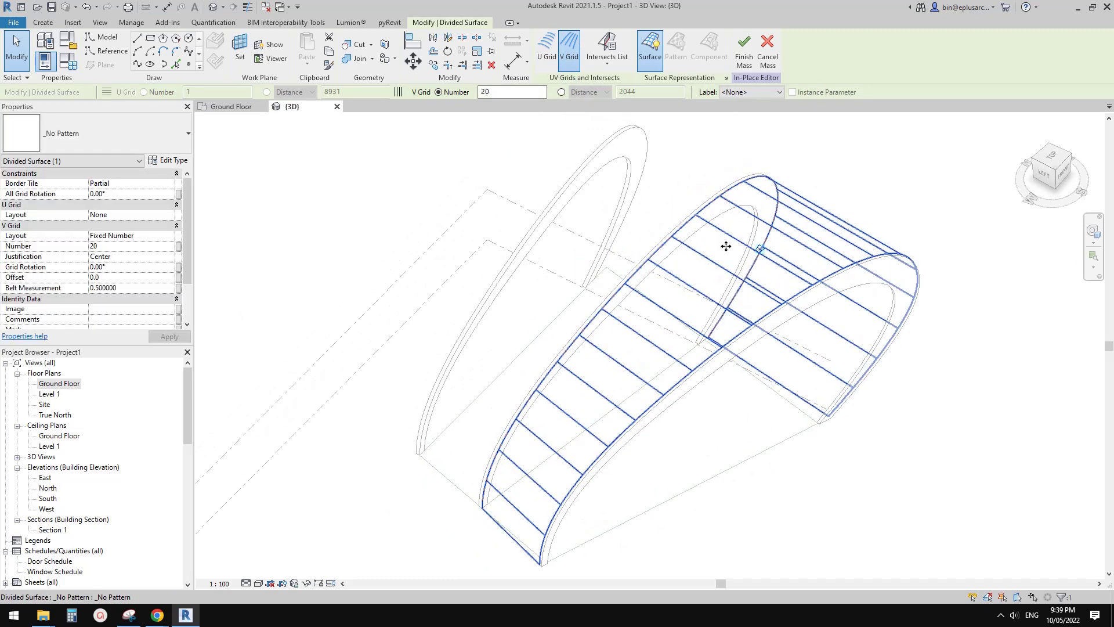
key("Escape")
middle_click_drag(718, 326, 720, 306)
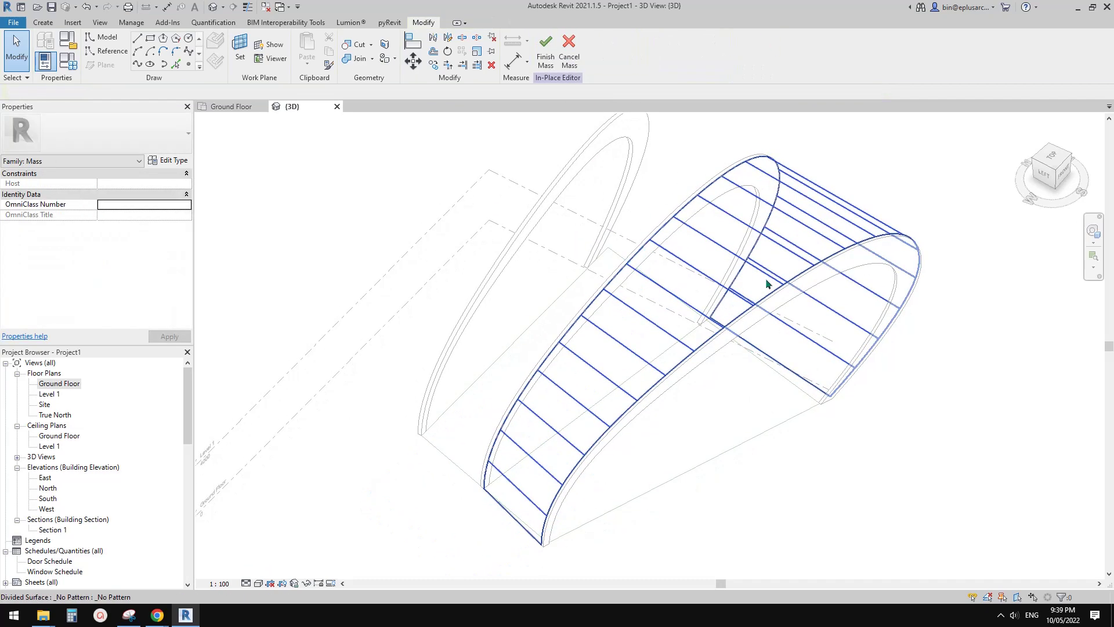
Step: Select the divided surface between the arches and set its V grid number to 36
left_click(722, 257)
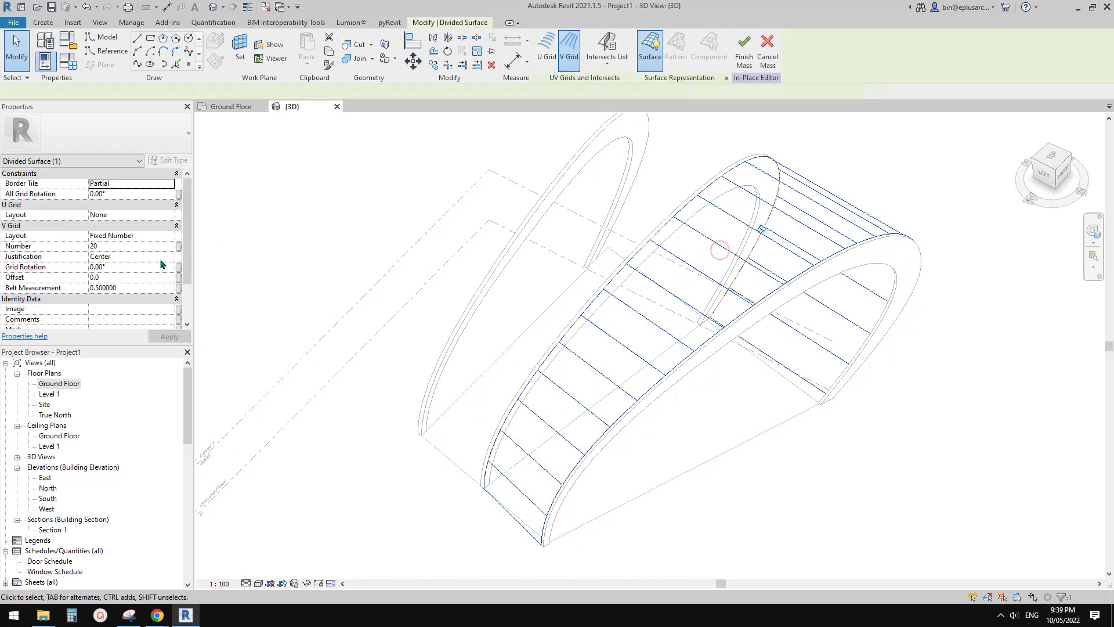
left_click(129, 247)
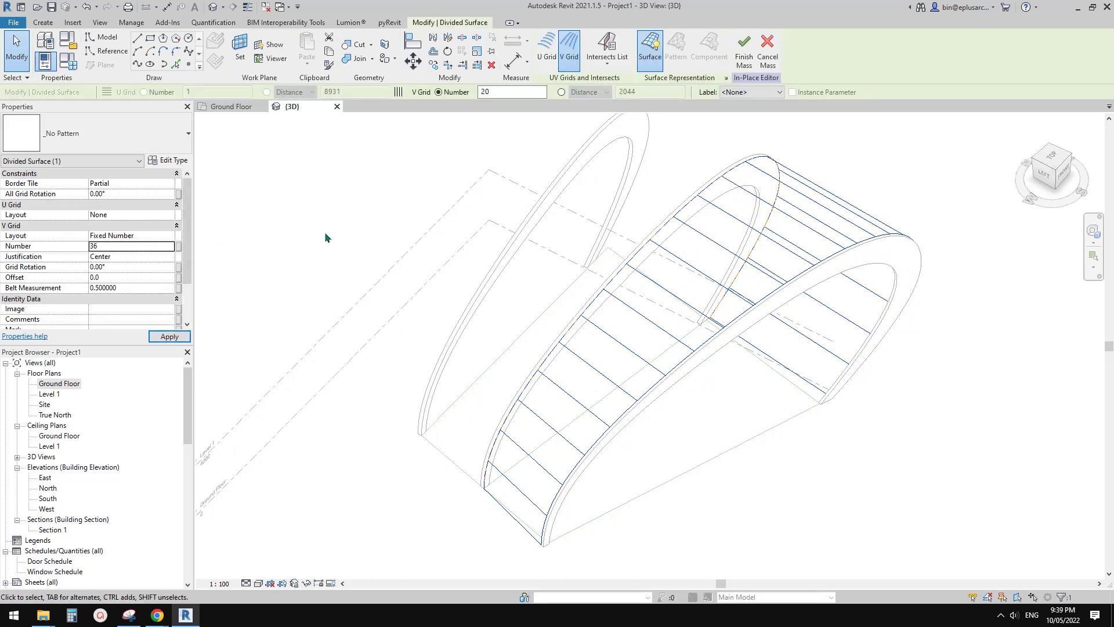
mouse_move(590, 229)
middle_mouse_down("shift")
mouse_move(785, 298)
mouse_move(622, 435)
middle_mouse_up("shift")
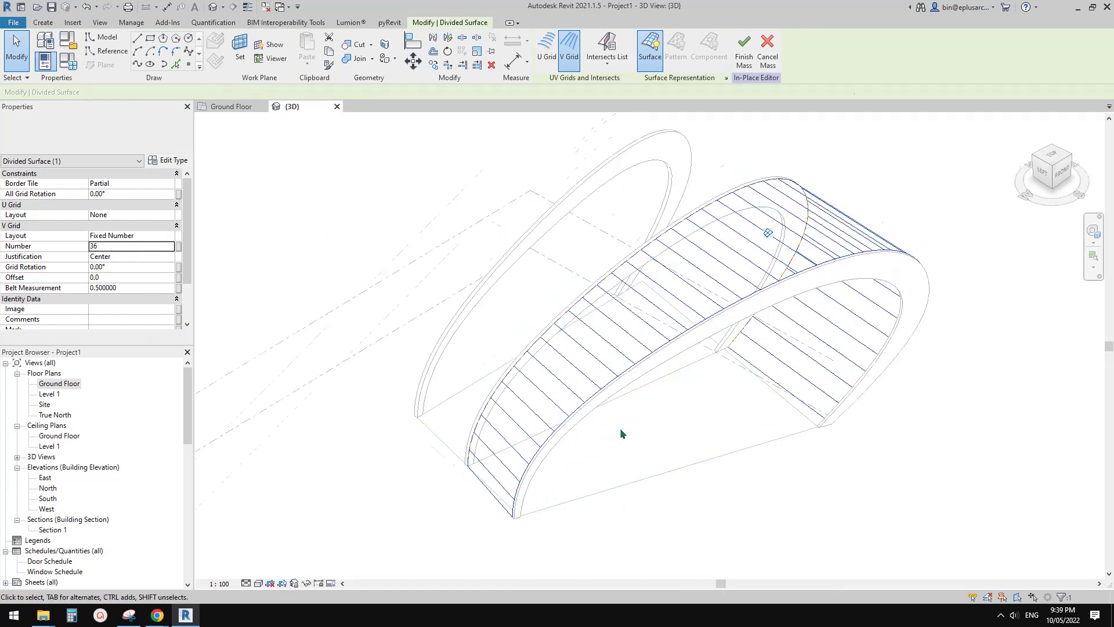
Step: Set the divided surface's V grid number to 40 and clear the selection
left_click(102, 247)
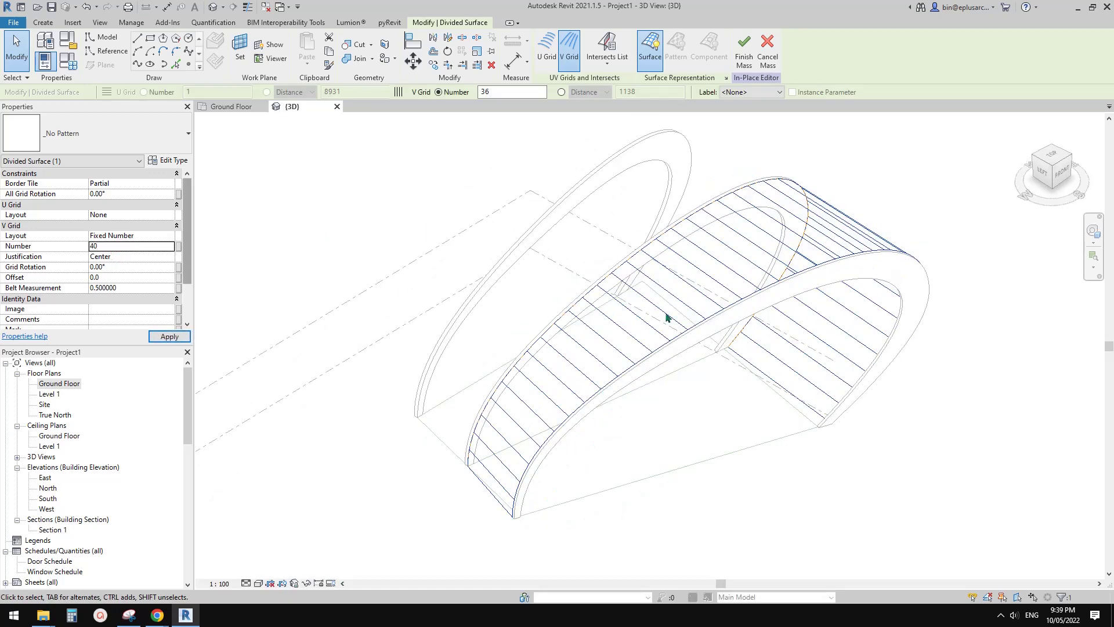
left_click(836, 289)
scroll(748, 278, "up", 1)
middle_click_drag(756, 284, 721, 276, "shift")
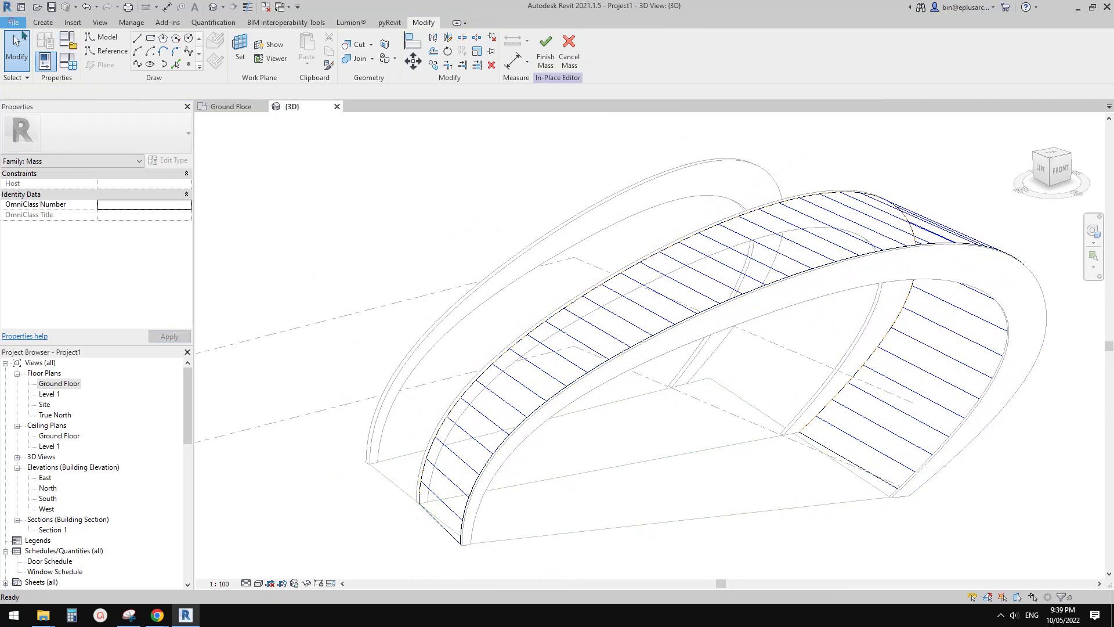
Step: Start a new curtain panel family from the pattern-based template
left_click(12, 20)
left_click(77, 66)
left_click(150, 94)
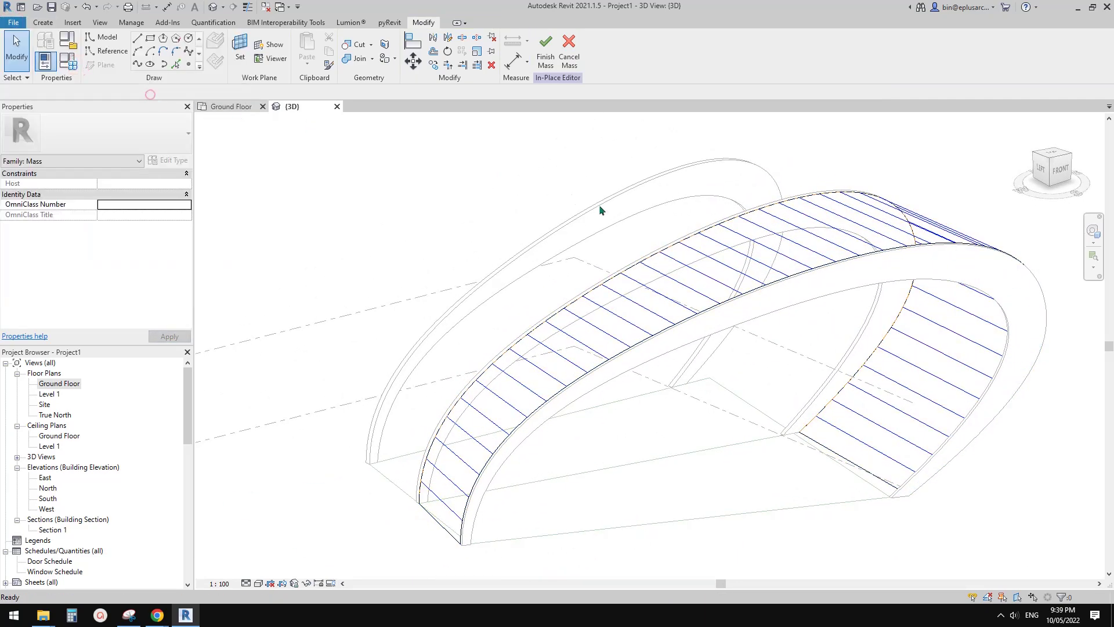
double_click(513, 299)
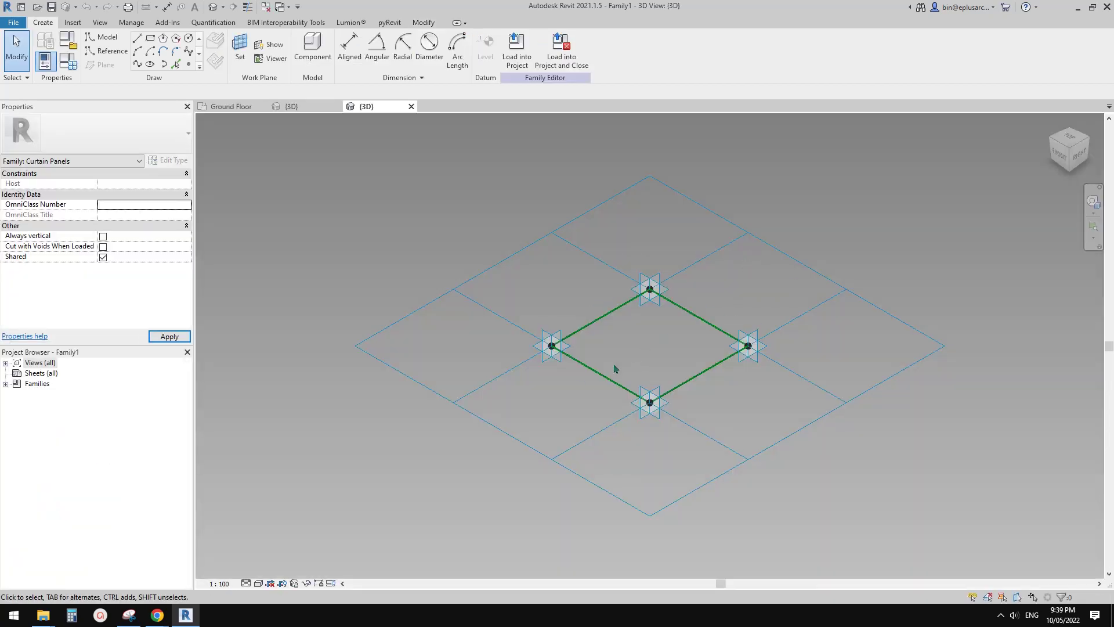
Step: Place a reference point on the lower-left edge of the panel's square reference frame, near its left corner
scroll(614, 368, "up", 2)
key("Tab")
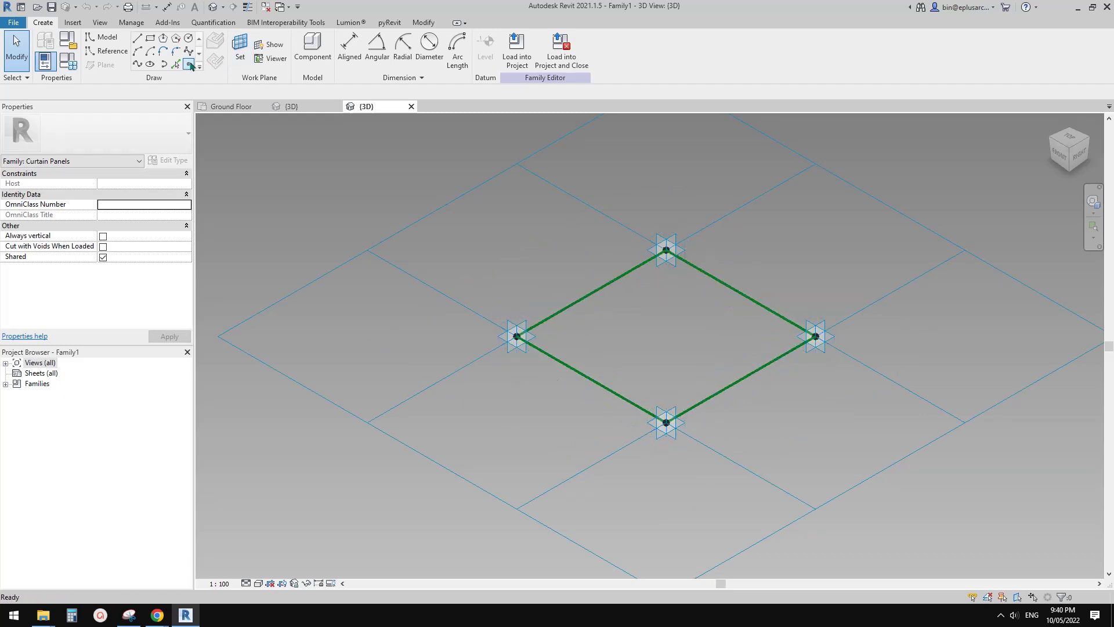
left_click(189, 64)
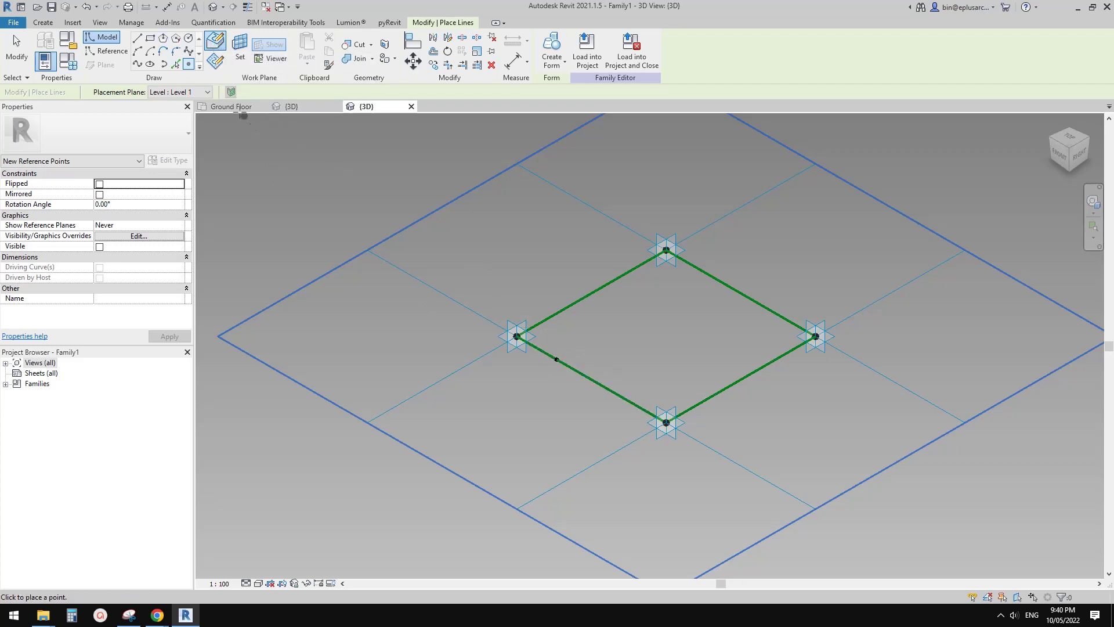
Step: Draw a reference-line circle with a radius of 100 centred on the reference point, using the point's plane perpendicular to the edge
left_click(188, 40)
left_click(110, 50)
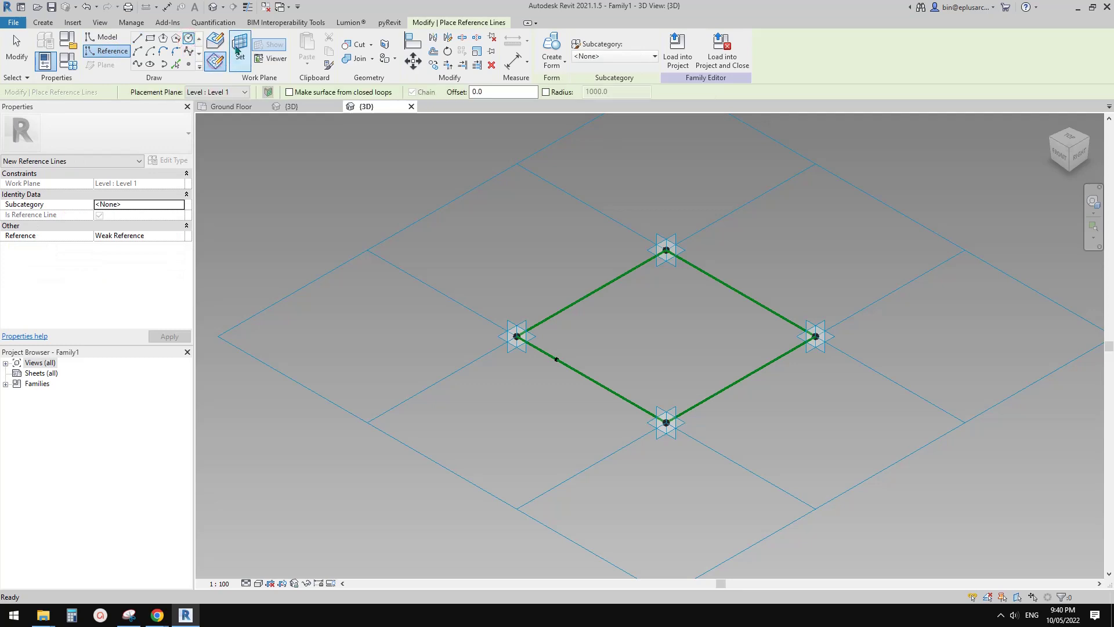
key("Escape")
left_click(555, 359)
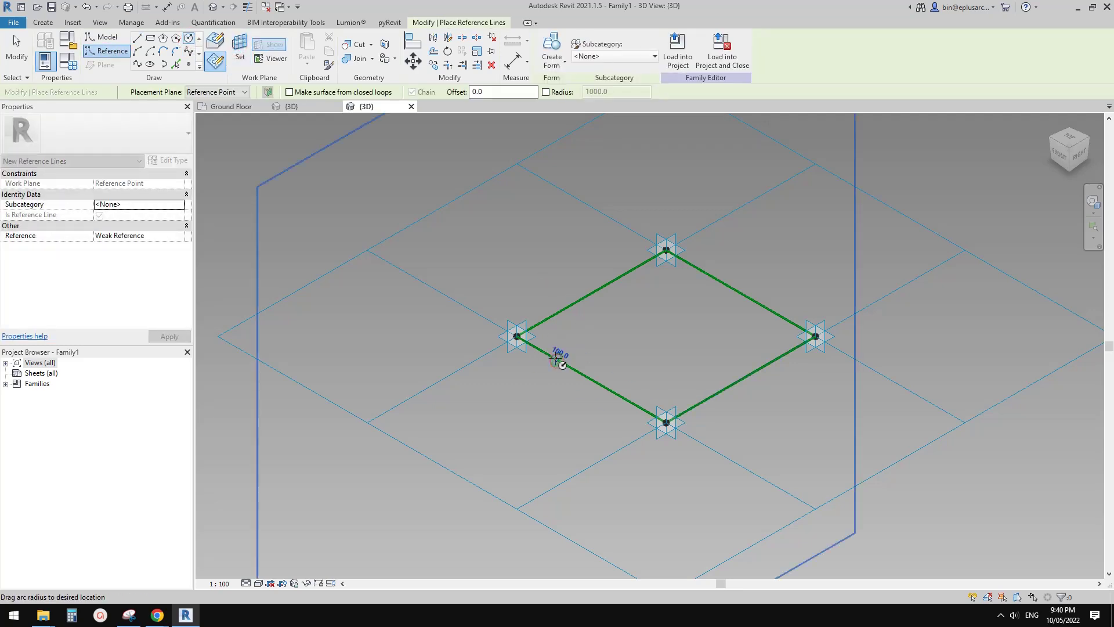
scroll(566, 357, "up", 2)
scroll(566, 358, "up", 1)
left_click(569, 361)
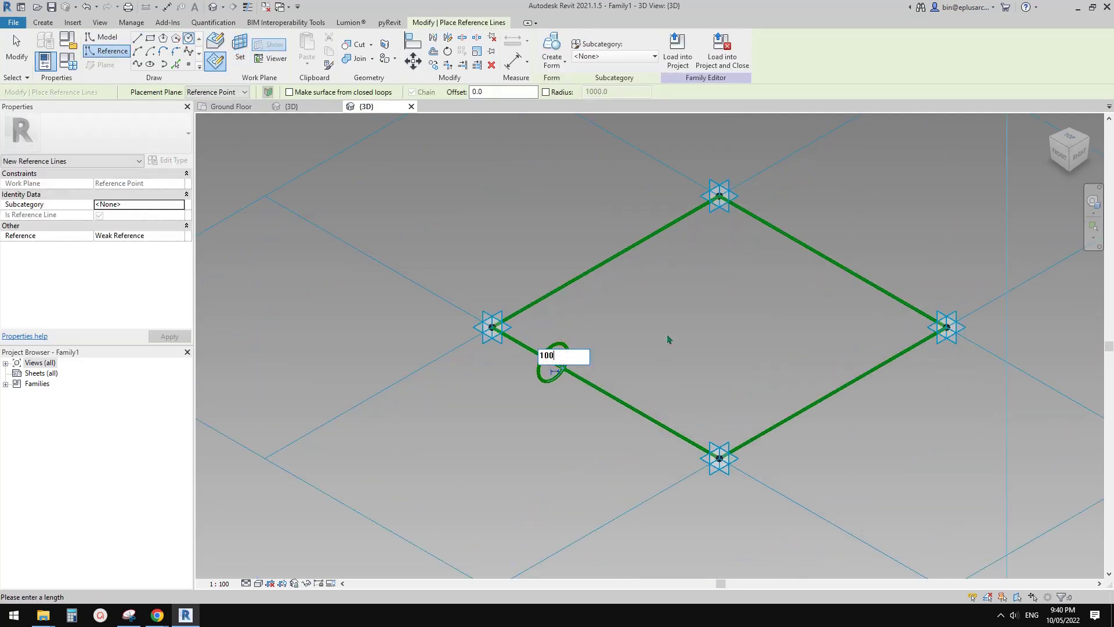
key("Return")
key("Escape")
Step: Create a solid tube form from the circle and its host edge, and load the family into the project
scroll(549, 363, "up", 2)
left_click(549, 362)
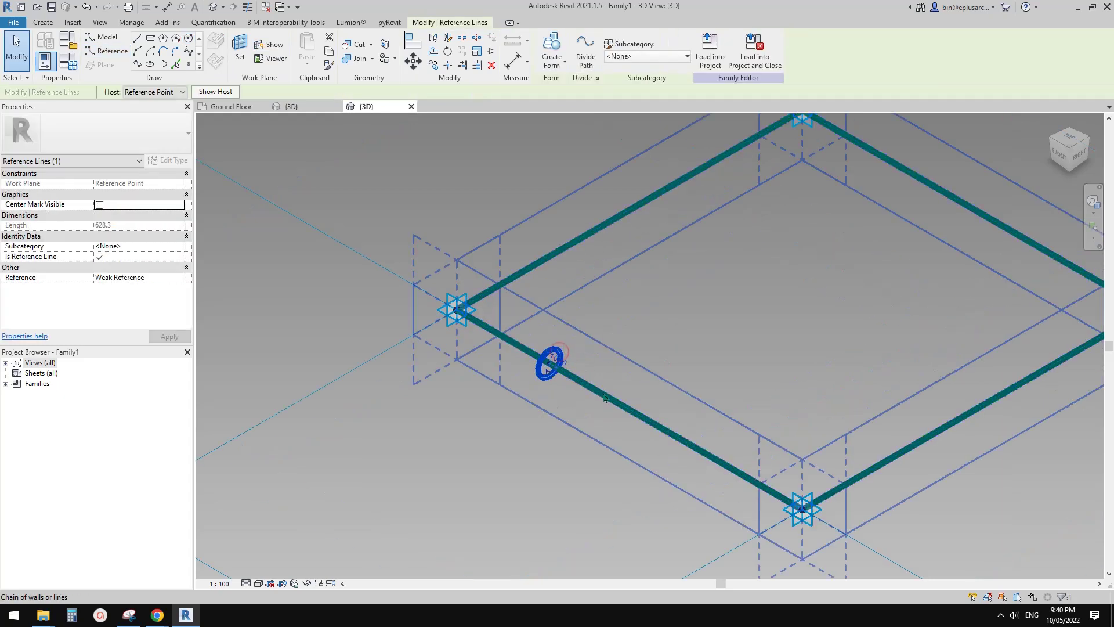
key("Tab")
left_click(603, 395, "ctrl")
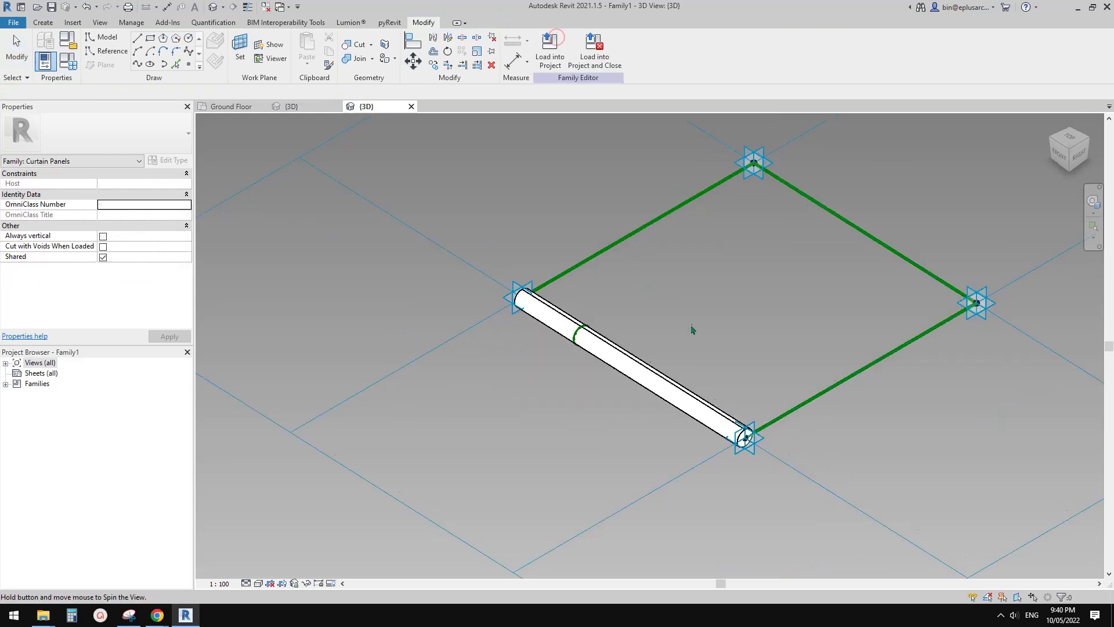
left_click(548, 45)
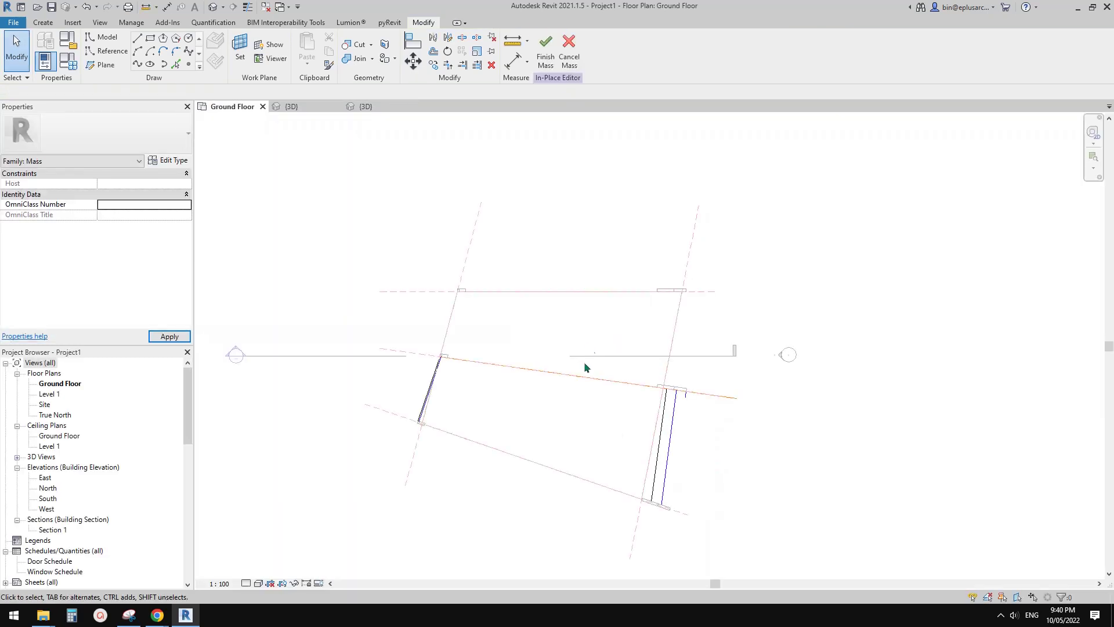
Step: Try to apply the Family1 rectangle panel to the divided surface between the arches in the project's 3D view
left_click(214, 7)
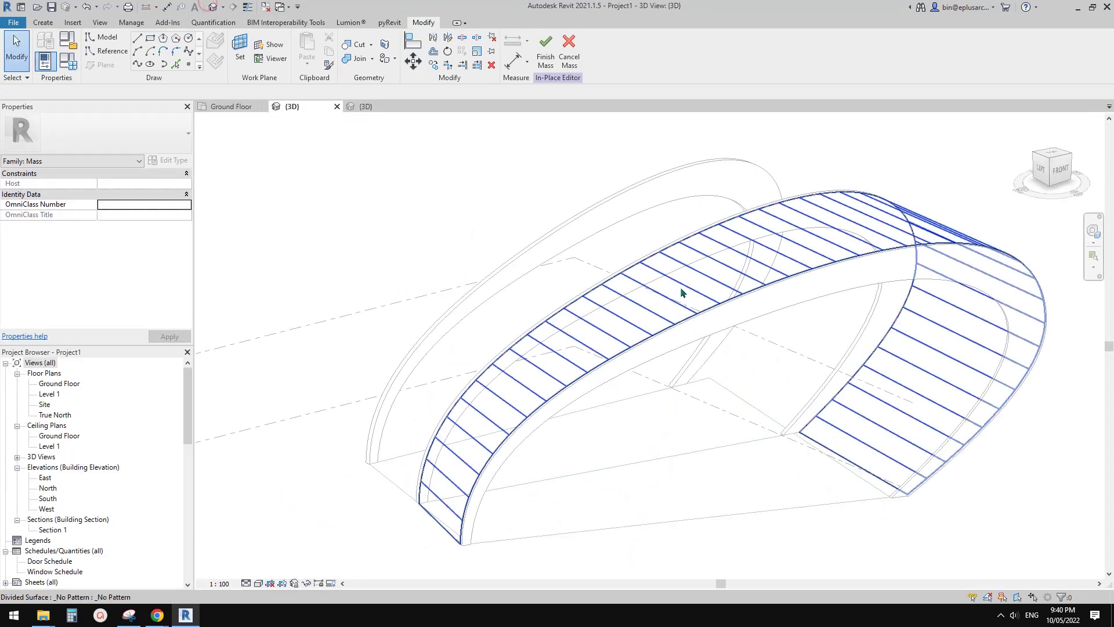
left_click(736, 273)
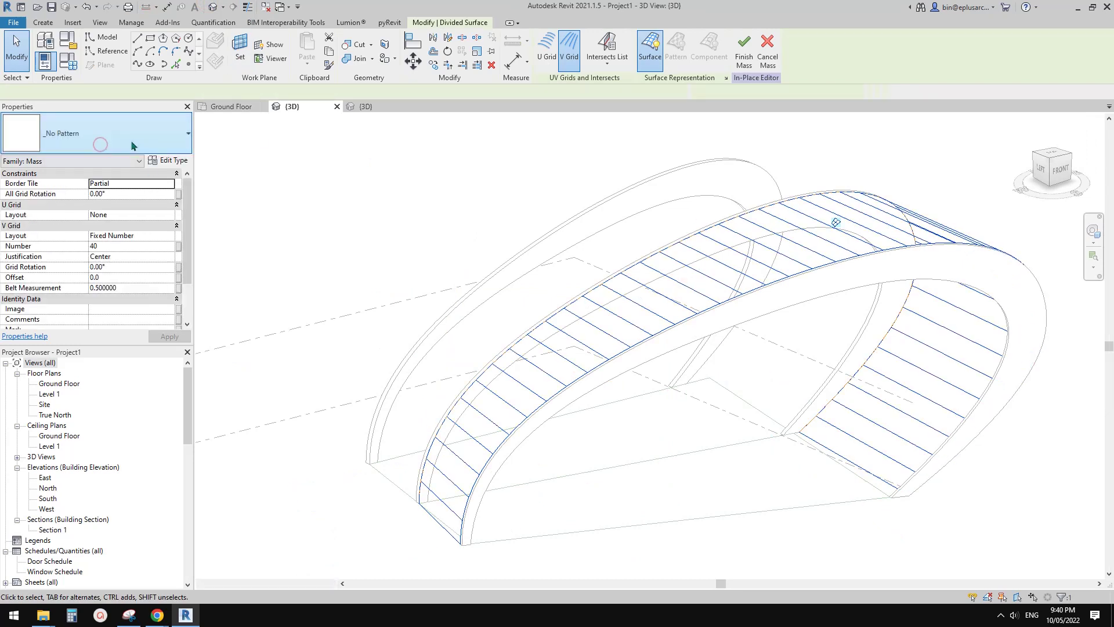
left_click(130, 137)
left_click(104, 140)
left_click(104, 143)
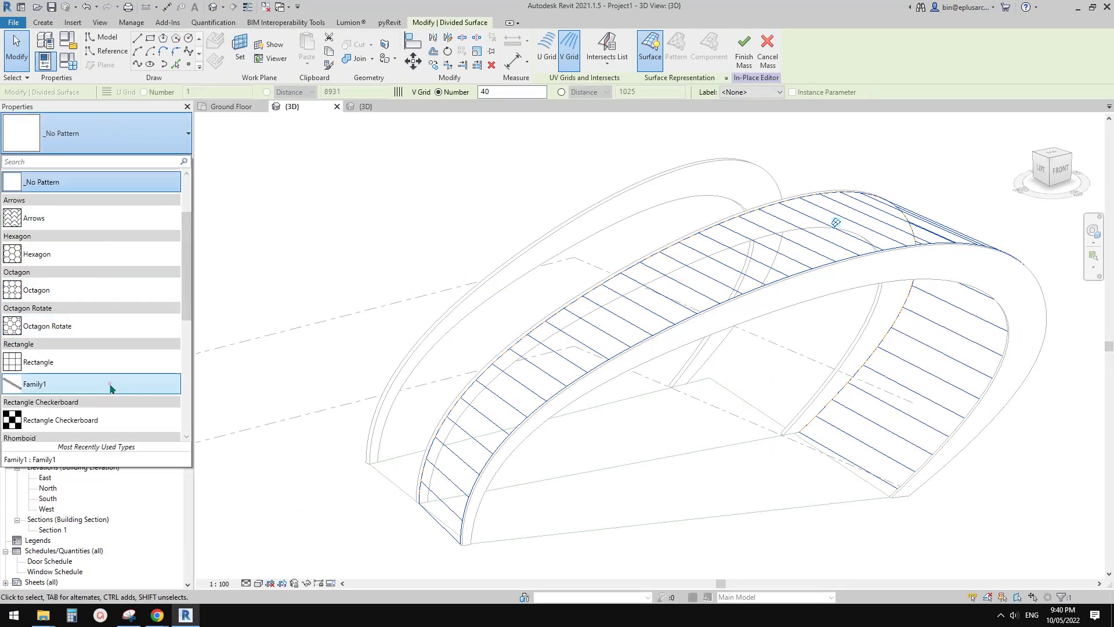
left_click(110, 384)
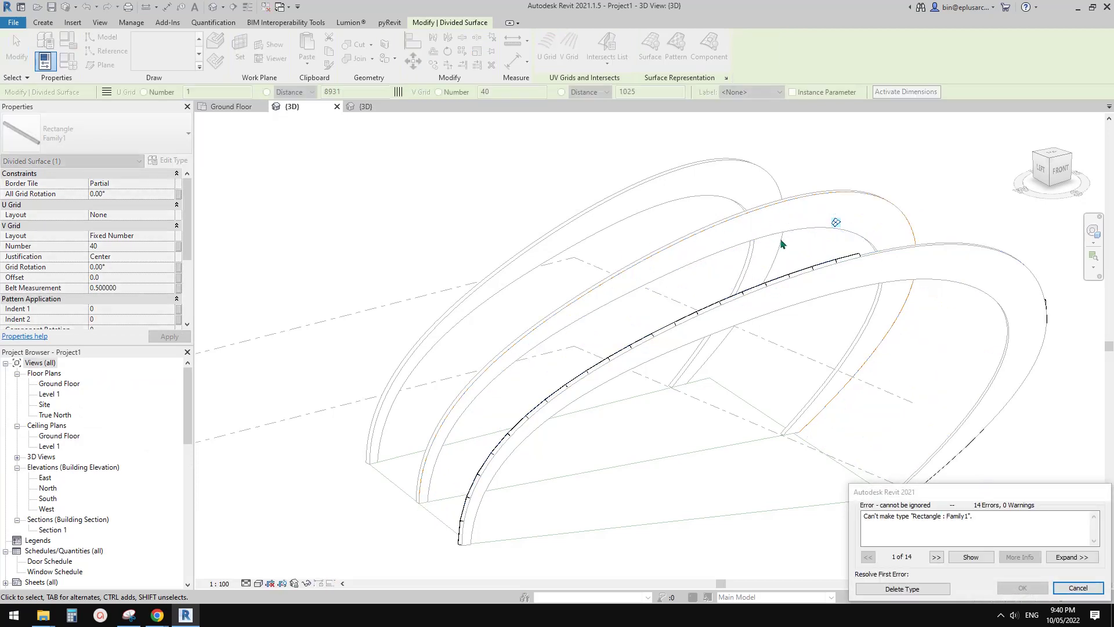
left_click(1077, 588)
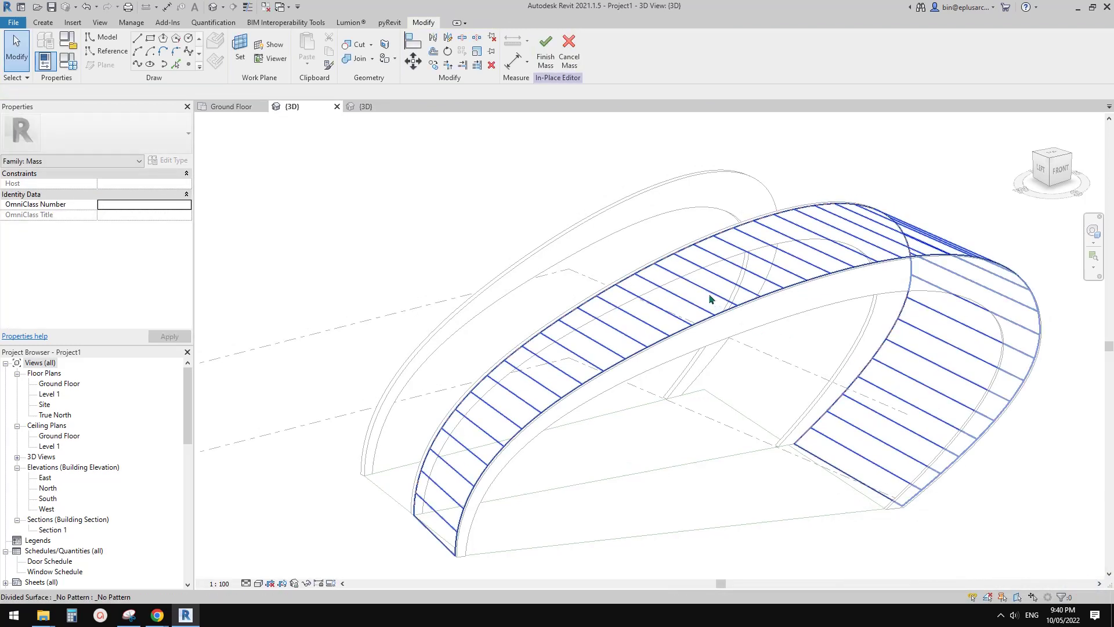
left_click(708, 297)
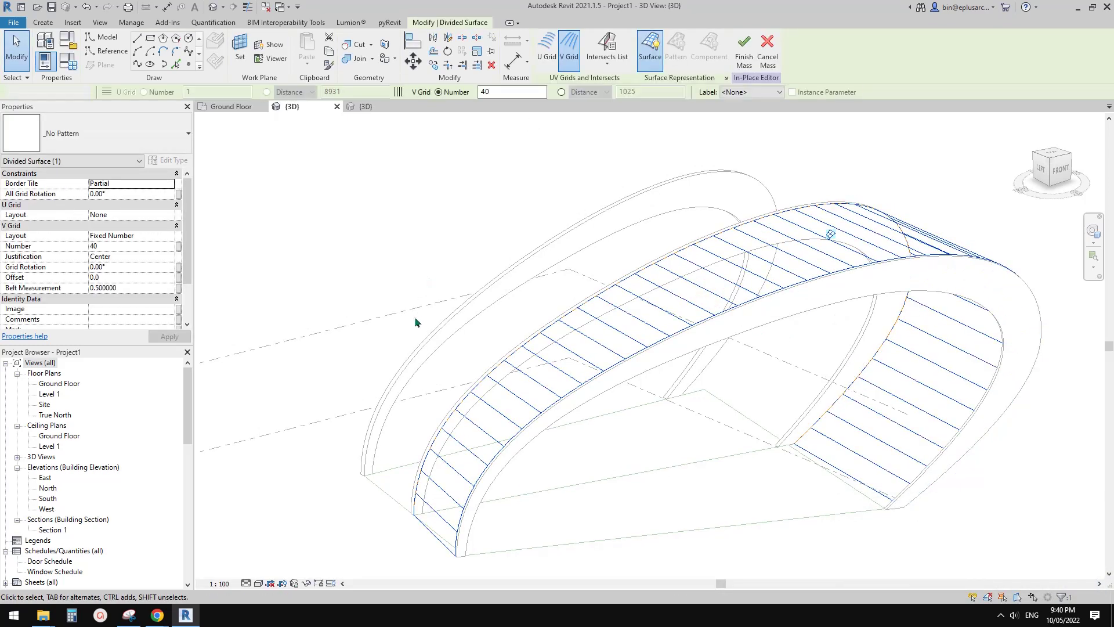
left_click(249, 396)
Step: Return to the panel family's 3D view and delete the swept tube form
left_click(365, 110)
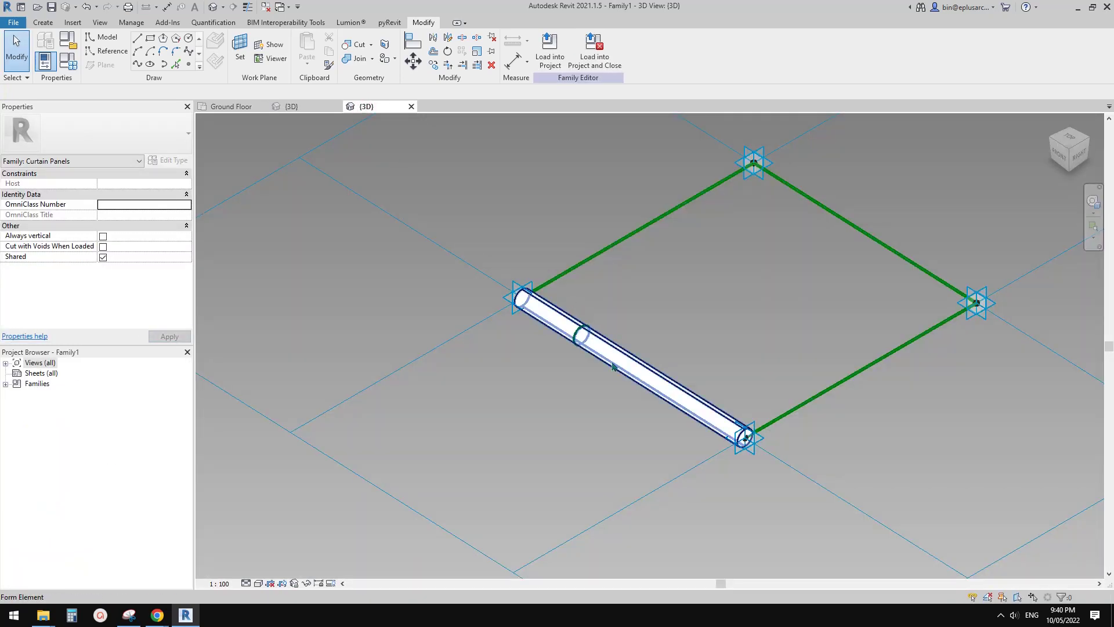
left_click(637, 374)
key("Delete")
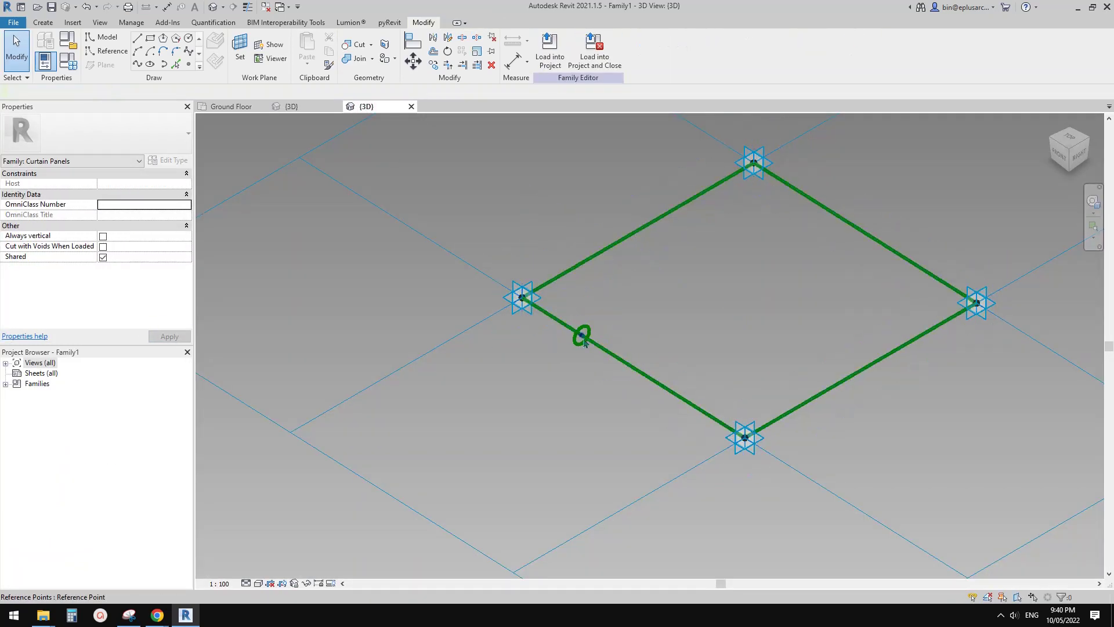
scroll(573, 323, "up", 2)
left_click_drag(602, 363, 604, 364)
middle_click_drag(603, 364, 615, 364, "shift")
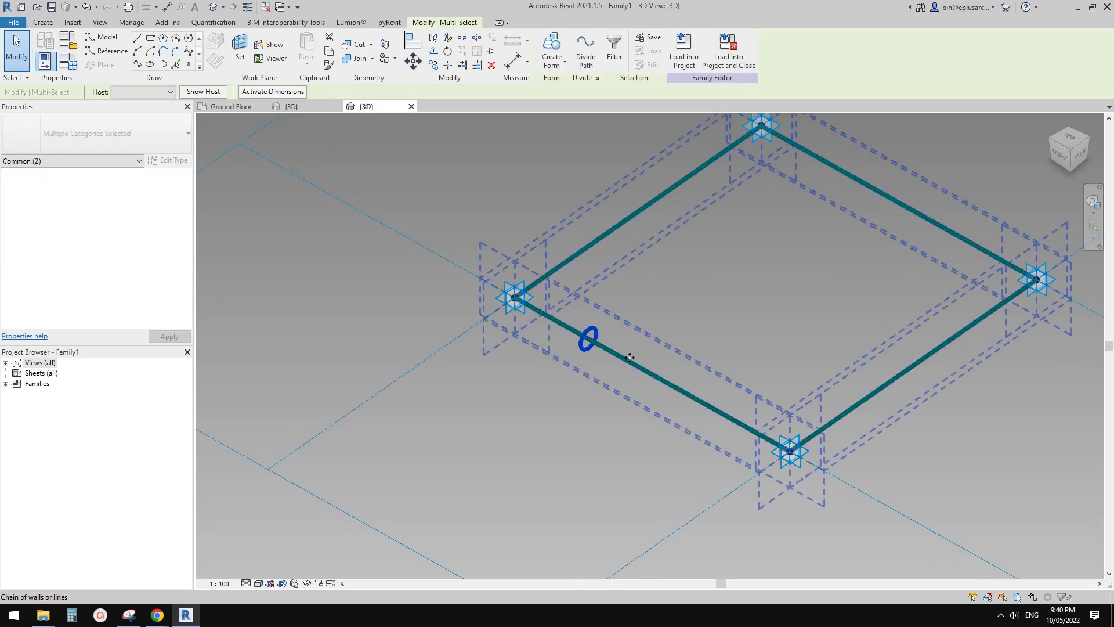
middle_click_drag(626, 379, 627, 381)
scroll(606, 365, "down", 1)
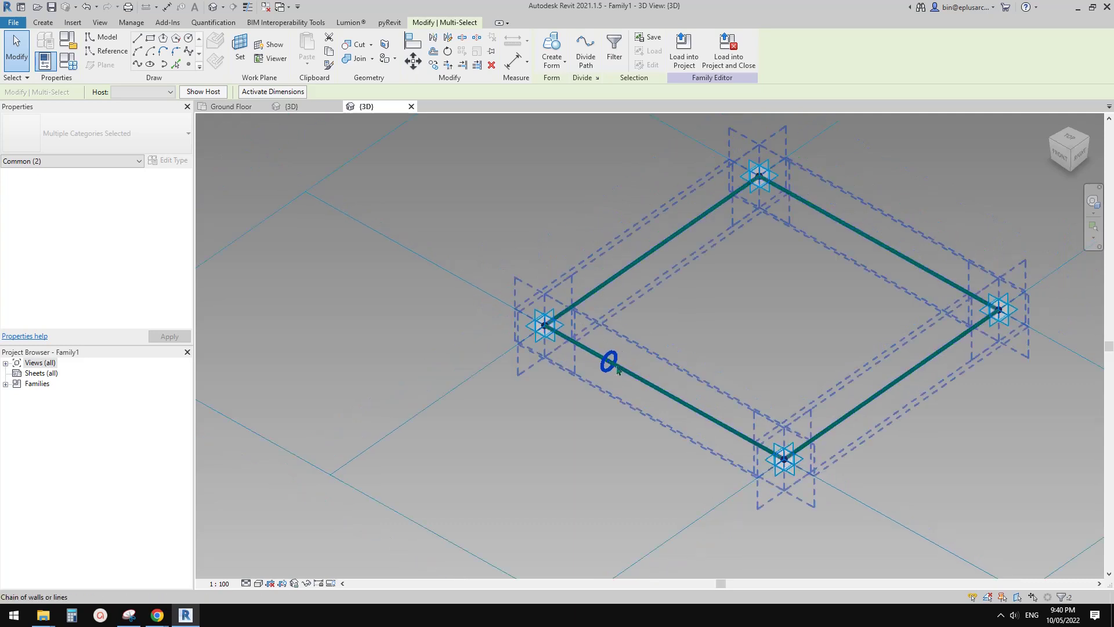
scroll(609, 369, "down", 1)
left_click(602, 348)
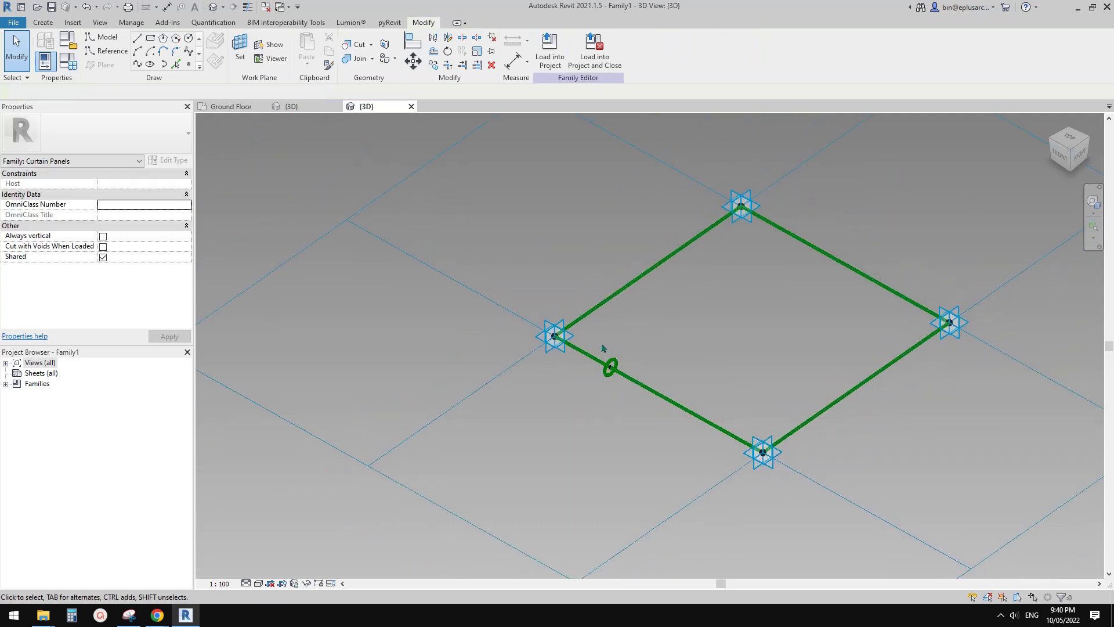
left_click_drag(627, 385, 628, 385)
left_click(621, 410)
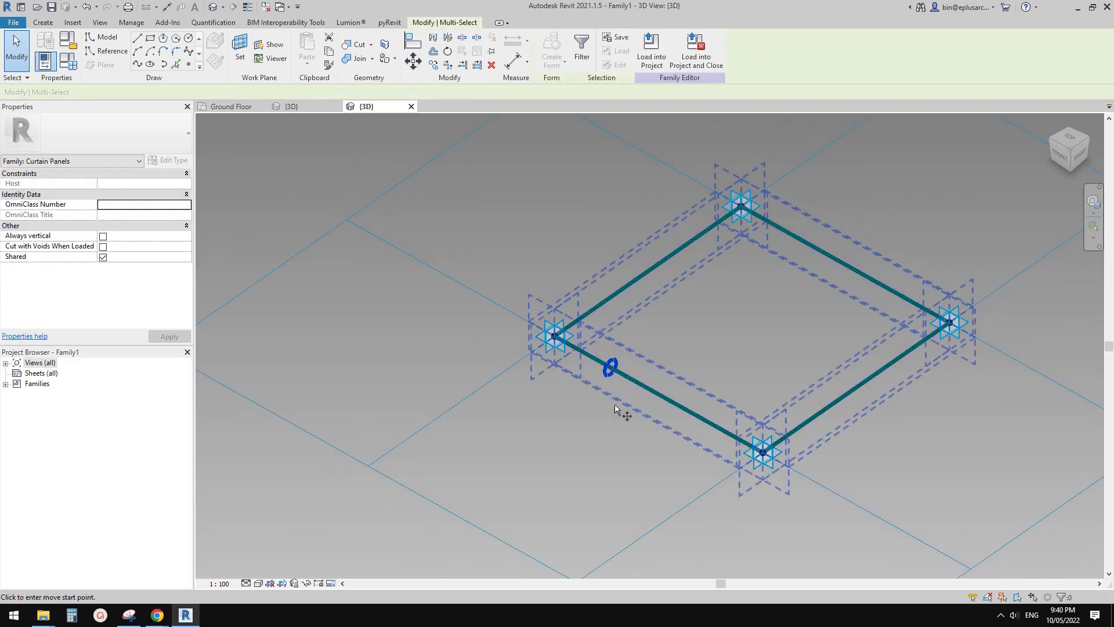
Step: Rehost the circle's reference point onto the upper-left edge of the panel frame
scroll(609, 380, "up", 2)
left_click(614, 359)
scroll(582, 360, "down", 2)
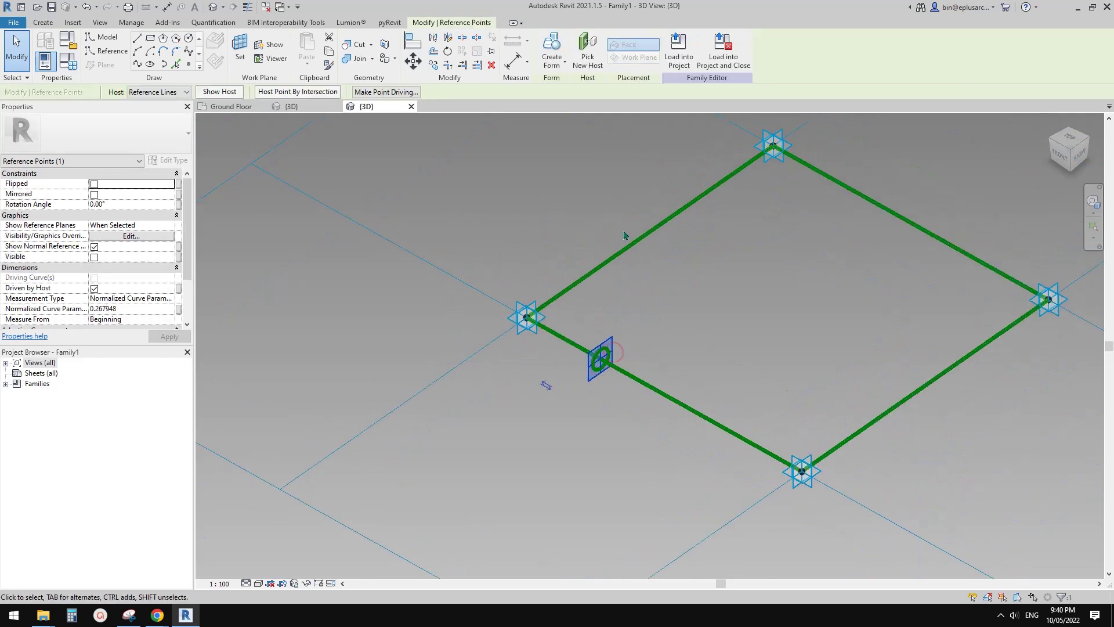
left_click(588, 57)
left_click(699, 197)
scroll(673, 186, "up", 2)
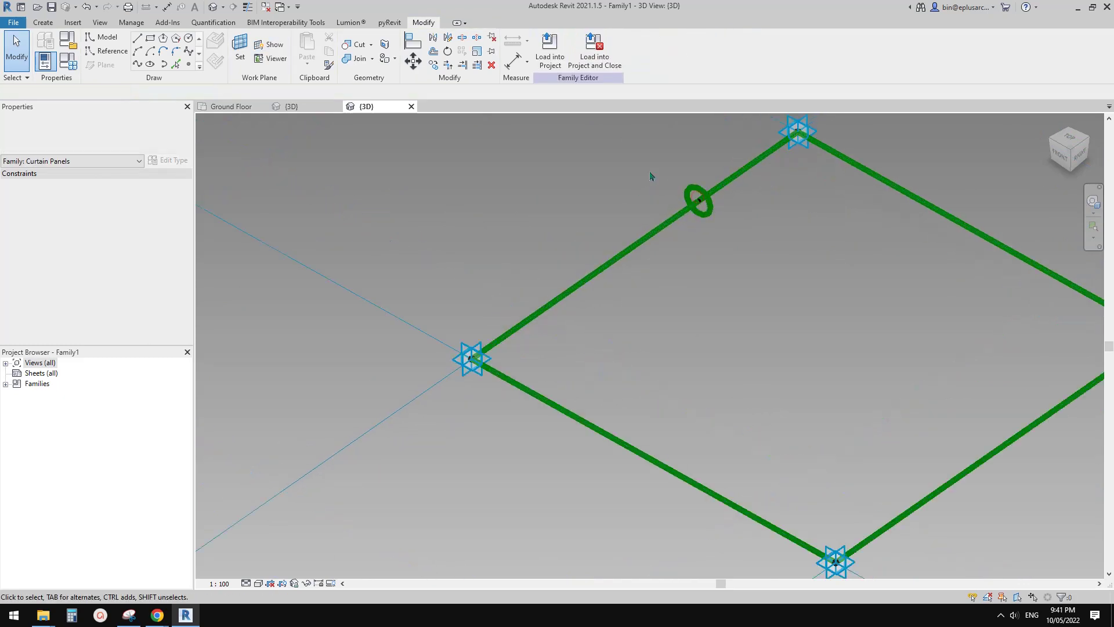
Step: Copy the circle with its reference point toward the frame's left corner and host the copied point on the same upper-left edge
left_click_drag(656, 174, 728, 238)
key("c")
key("o")
left_click(724, 231)
left_click(635, 295)
key("Escape")
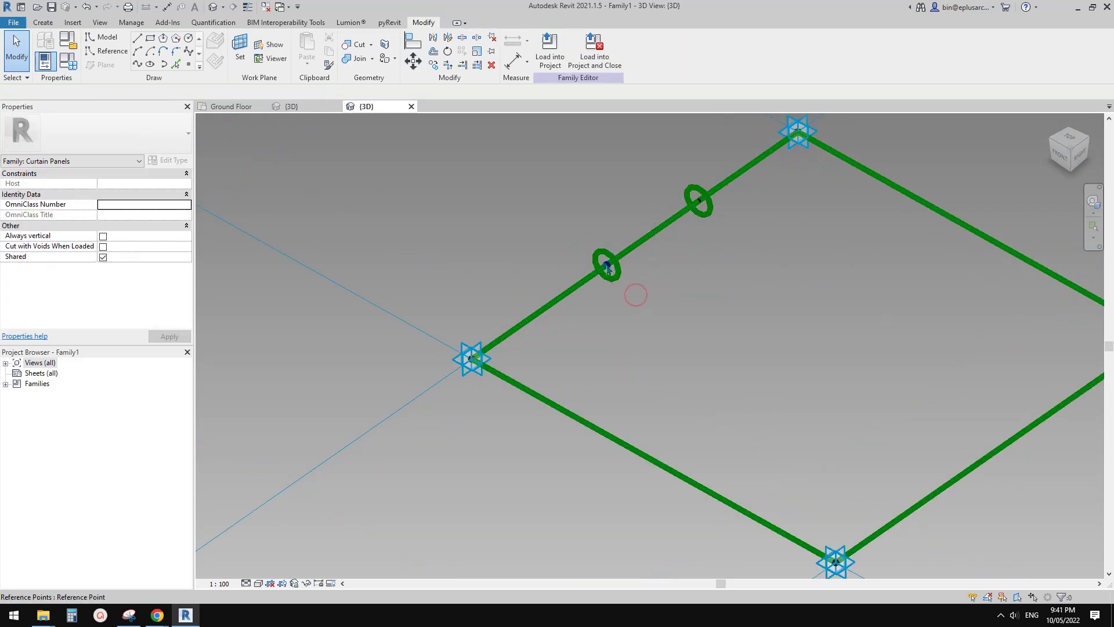
left_click(606, 266)
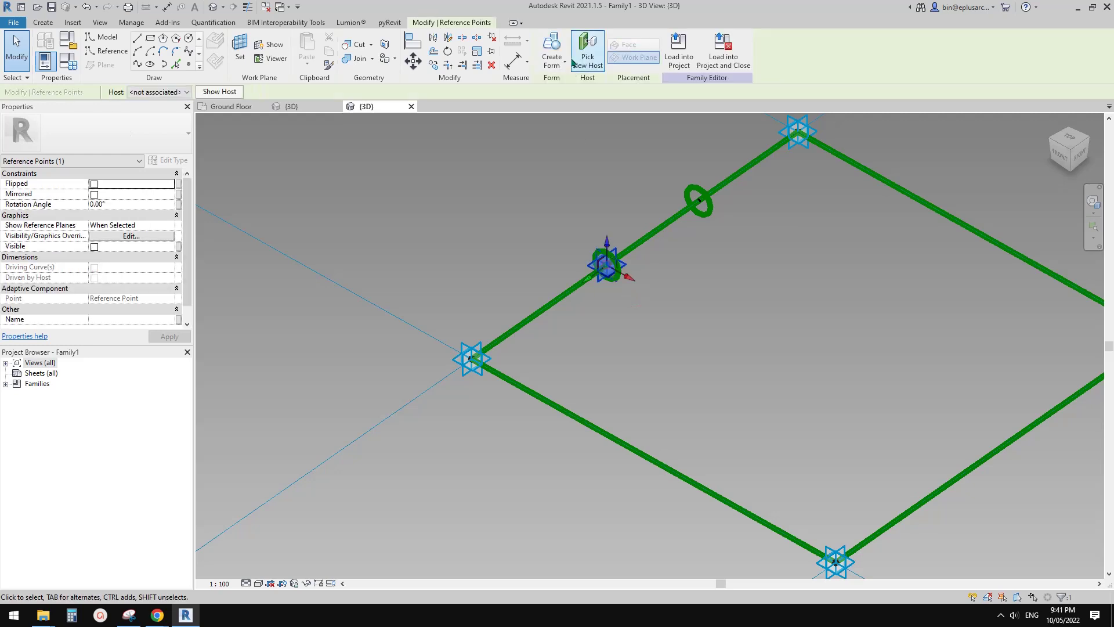
left_click(560, 296)
Step: Create a solid tube form between the two circles on the upper-left edge
left_click(556, 289)
left_click(698, 201, "ctrl")
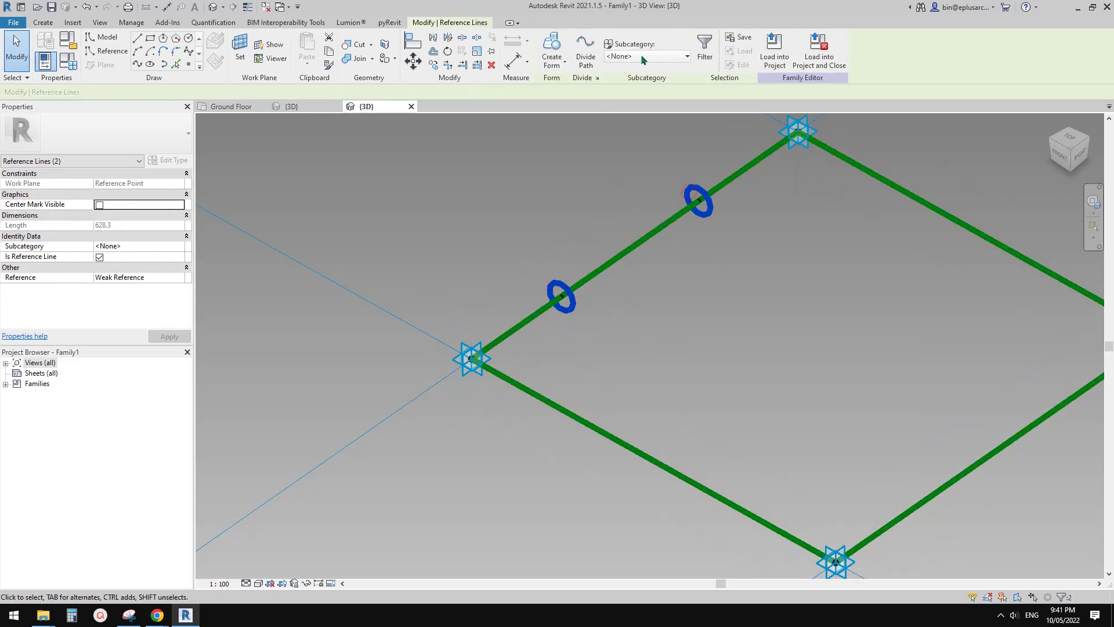
left_click(551, 43)
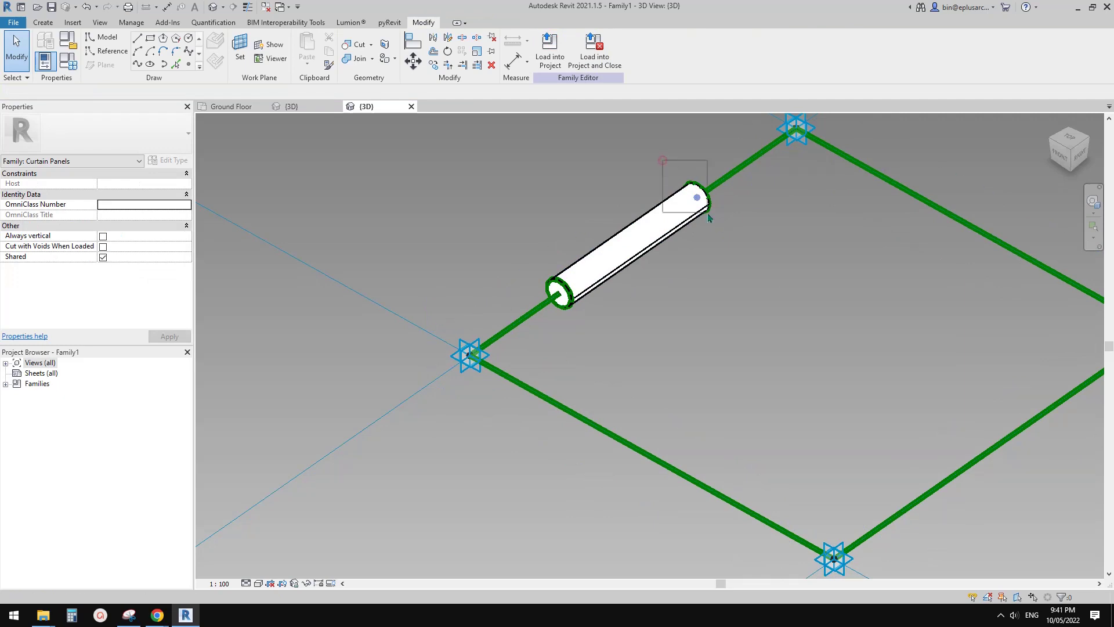
Step: Move the two circles' reference points to opposite ends of the upper-left edge, extending the tube along its full length
left_click_drag(707, 214, 708, 215)
middle_click_drag(724, 221, 714, 308)
left_click_drag(686, 284, 783, 218)
left_click(519, 353)
left_click_drag(555, 400, 458, 444)
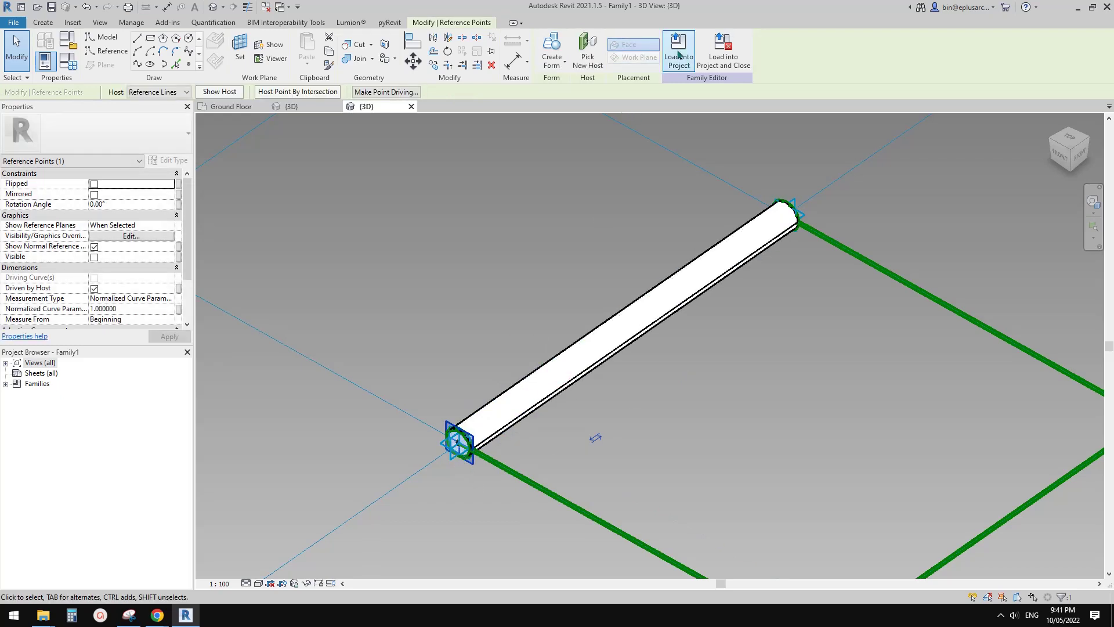
Step: Load the revised panel family into the project, overwriting the existing version, and return to the project's 3D view
left_click(677, 47)
left_click(556, 273)
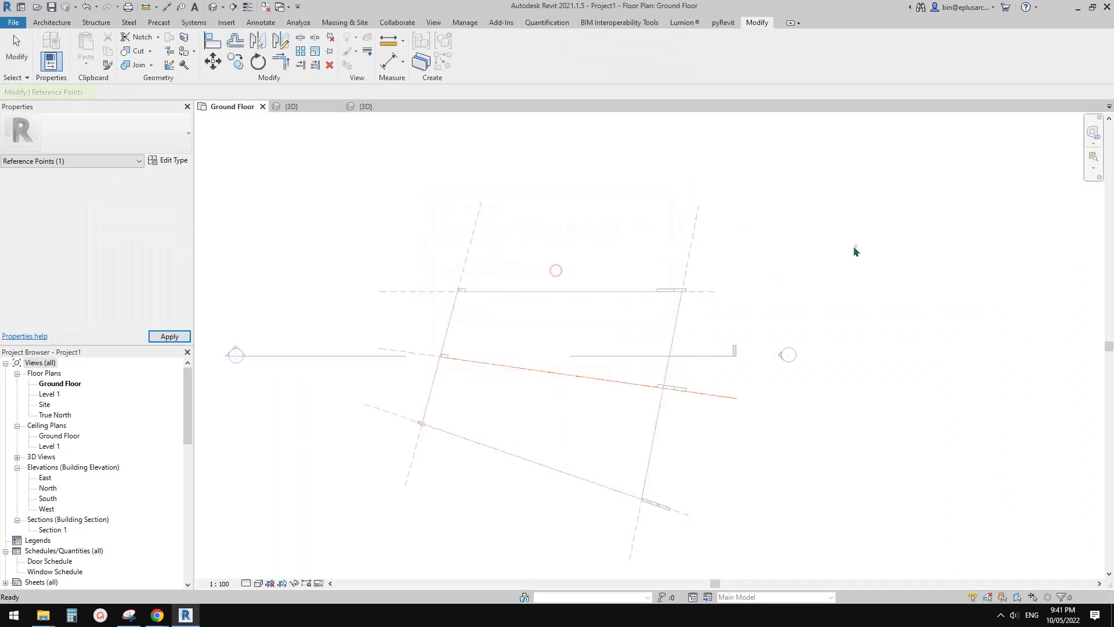
left_click(220, 8)
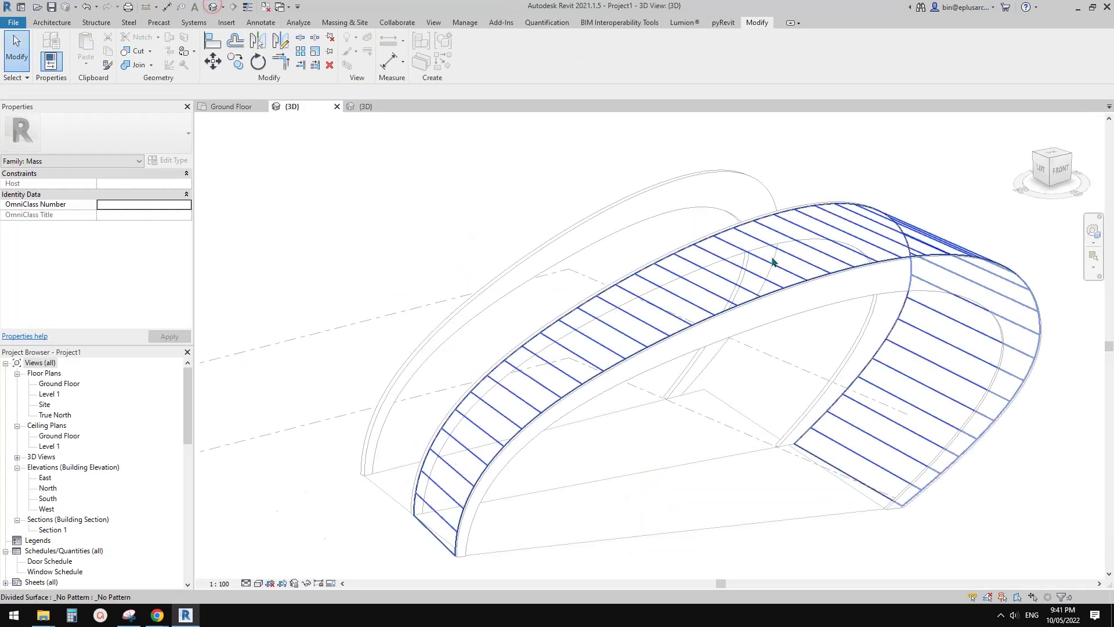
Step: Apply the Family1 rectangle panel to the divided surface between the arches and clear the selection
left_click(846, 233)
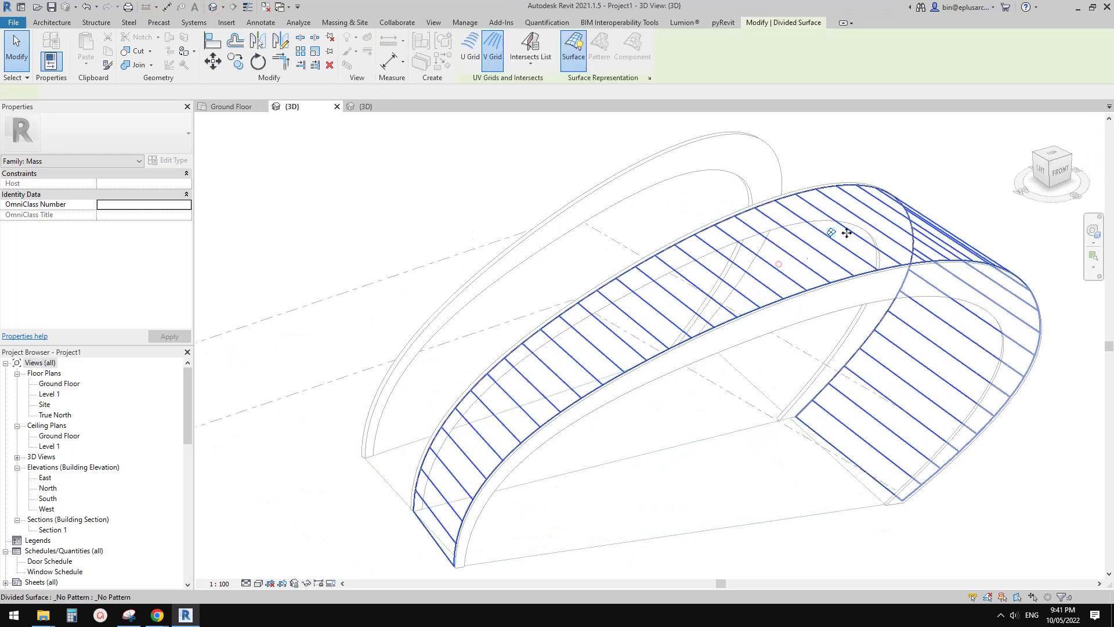
left_click(149, 138)
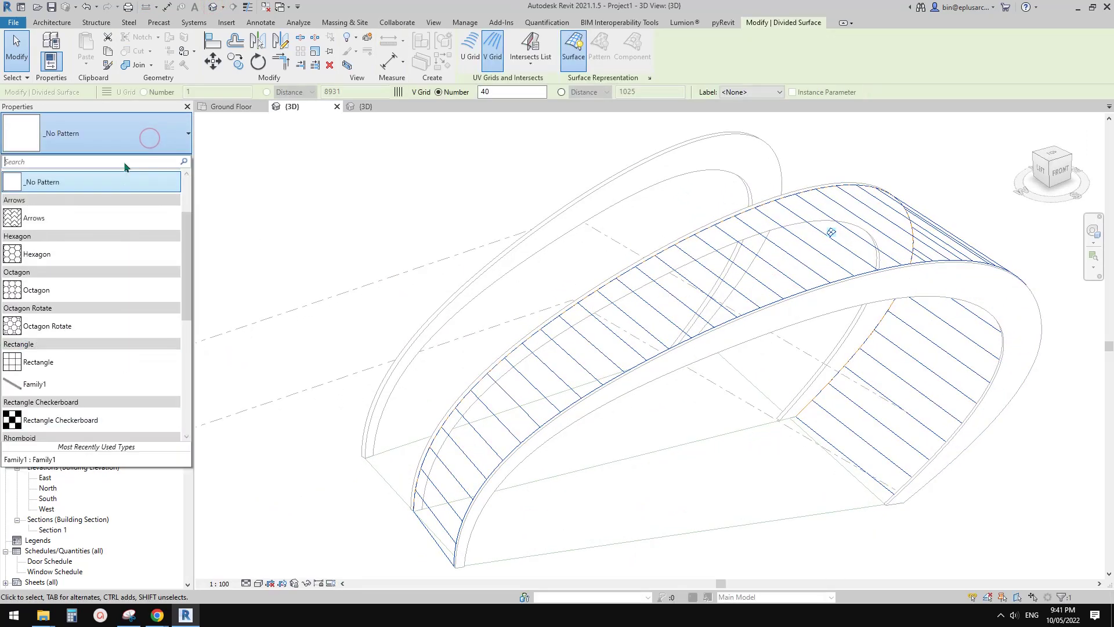
left_click(56, 384)
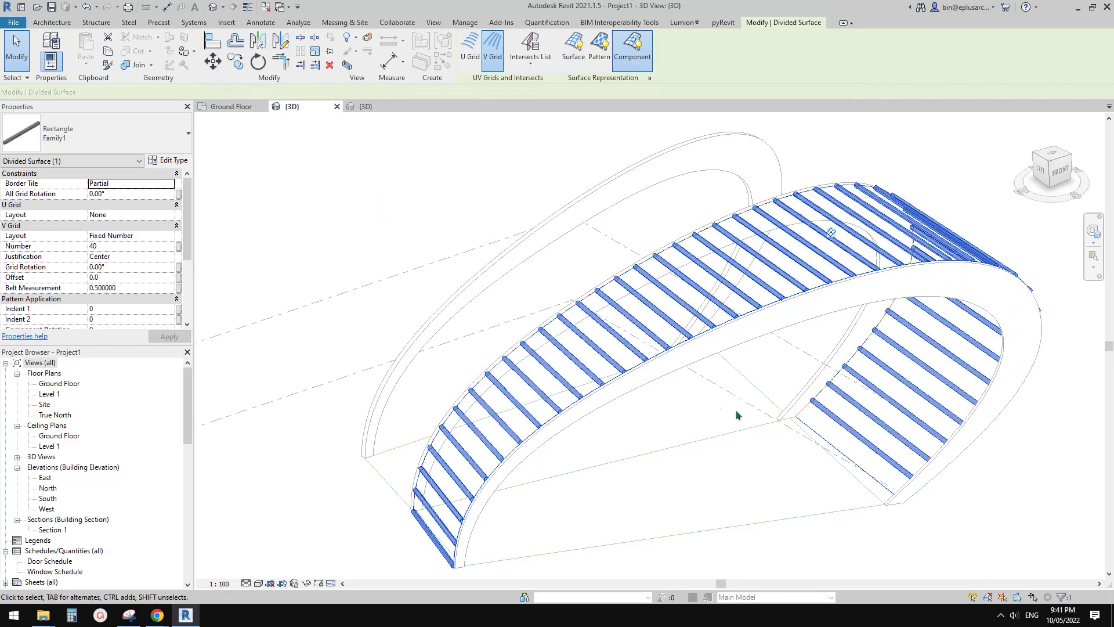
middle_click_drag(643, 261, 697, 268, "shift")
middle_click_drag(597, 425, 674, 450, "shift")
left_click(269, 542)
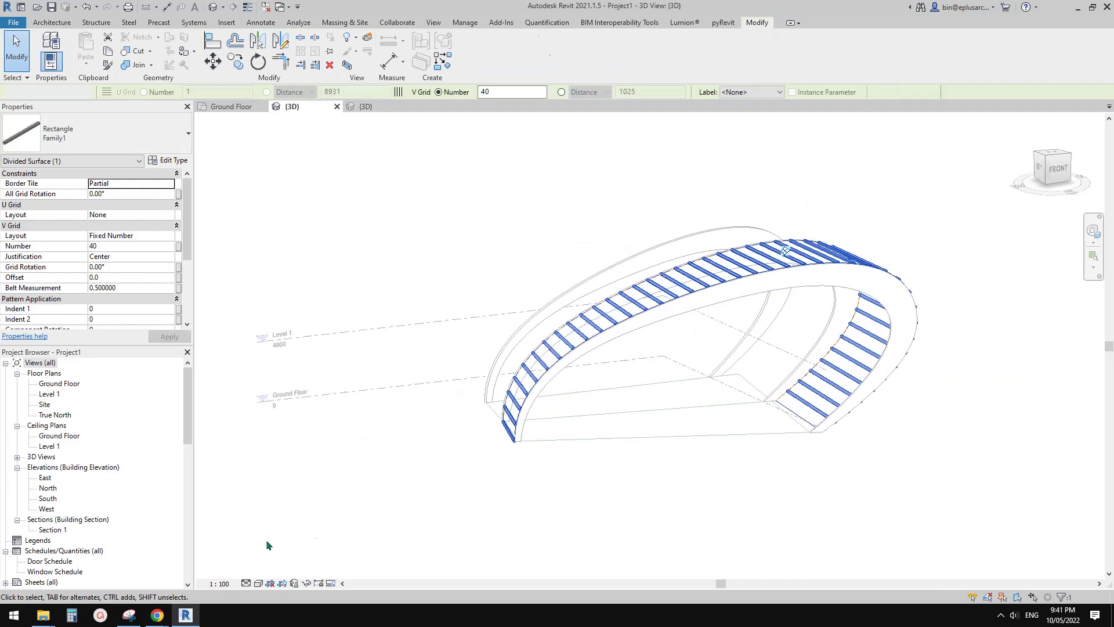
Step: Compare the tube panels between the arches with the resort reference photo, examining the model from several angles
left_click(186, 615)
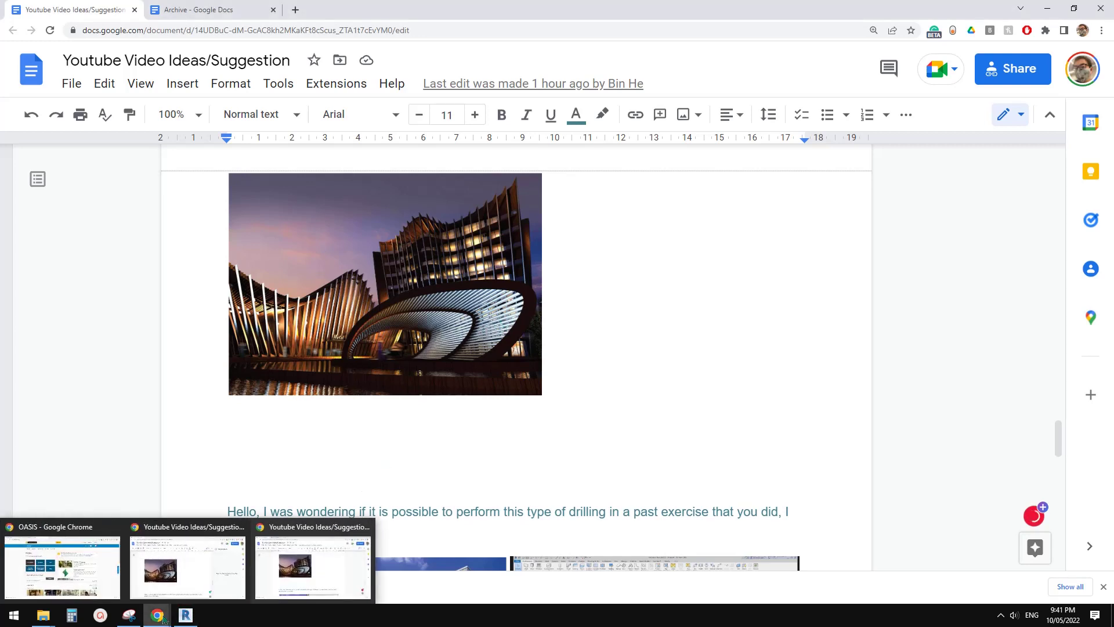
left_click(187, 616)
middle_click_drag(690, 312, 799, 230, "shift")
scroll(839, 307, "up", 2)
left_click(839, 323)
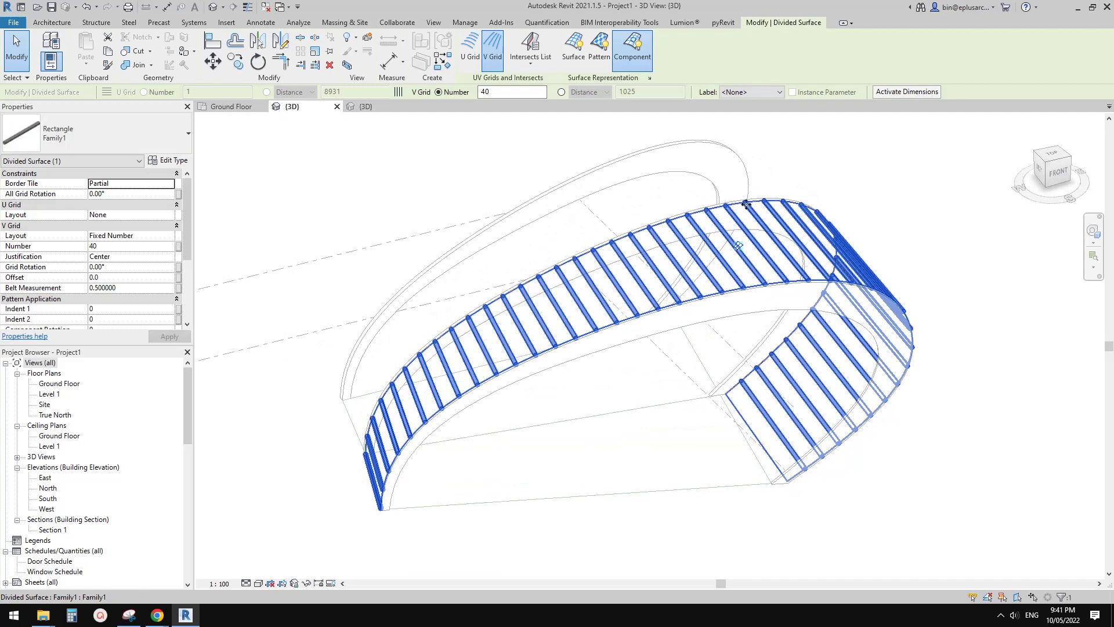
middle_click_drag(776, 254, 823, 234, "shift")
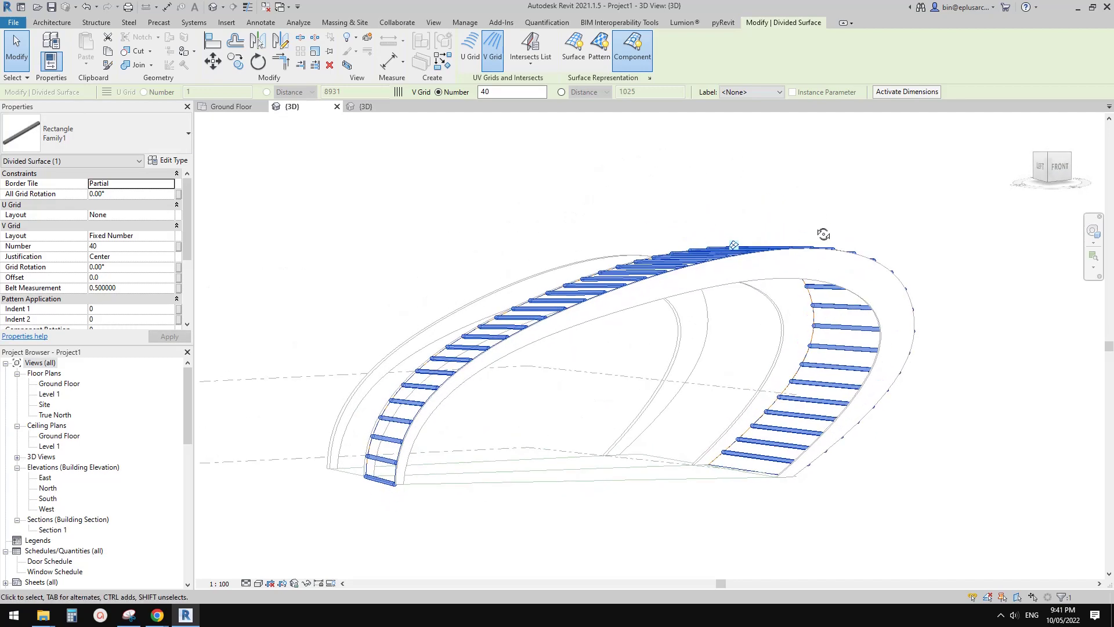
middle_click_drag(904, 299, 923, 263, "shift")
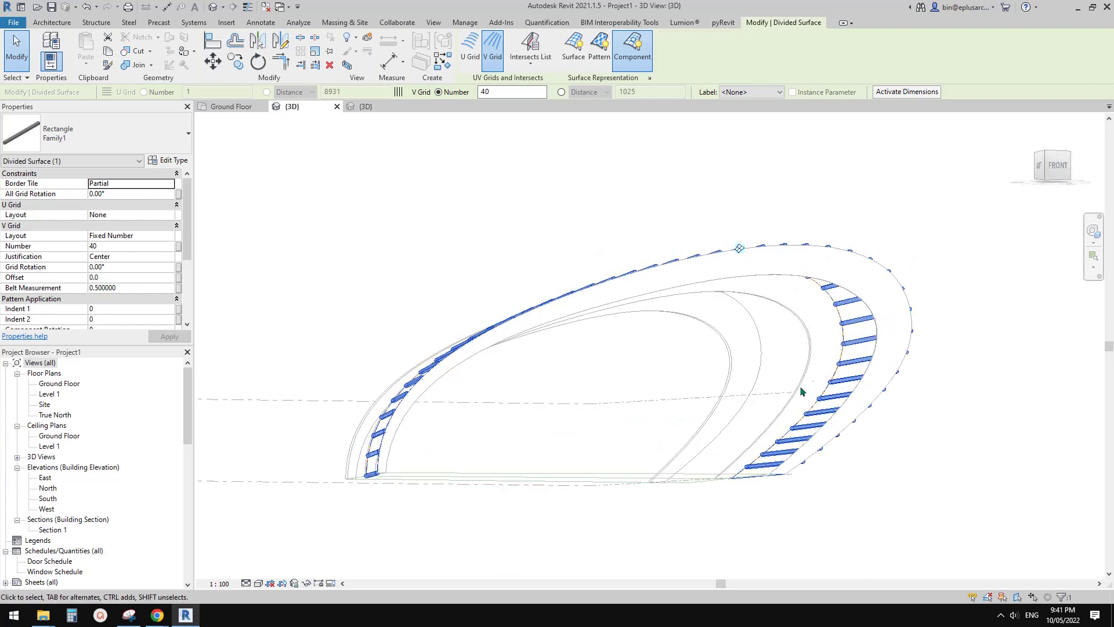
middle_click_drag(821, 360, 352, 169)
key("Escape")
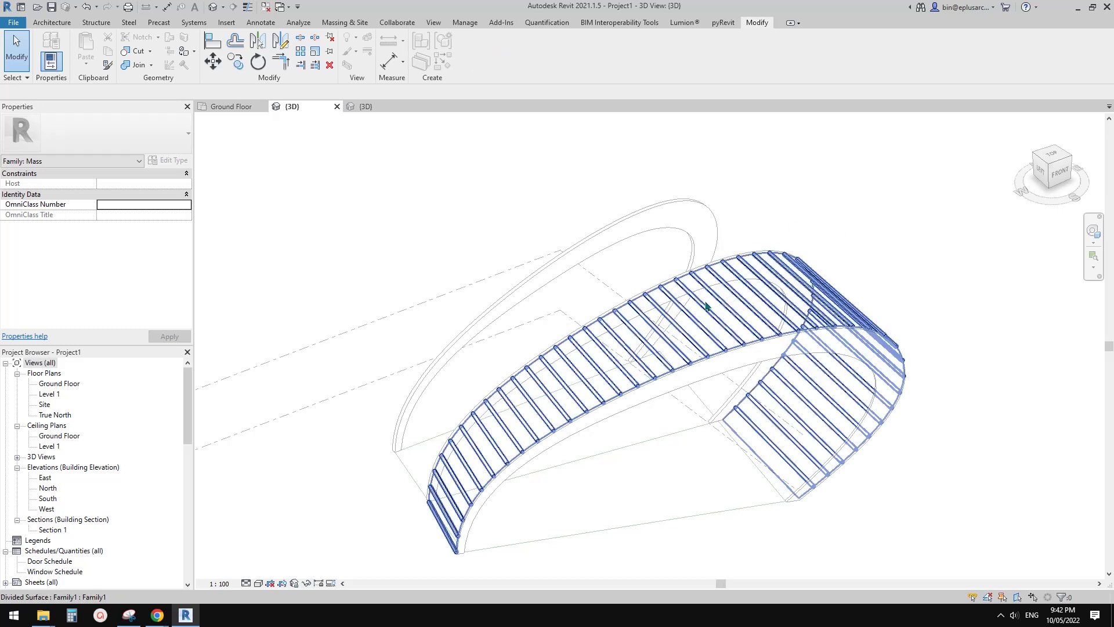
middle_click_drag(651, 247, 643, 265)
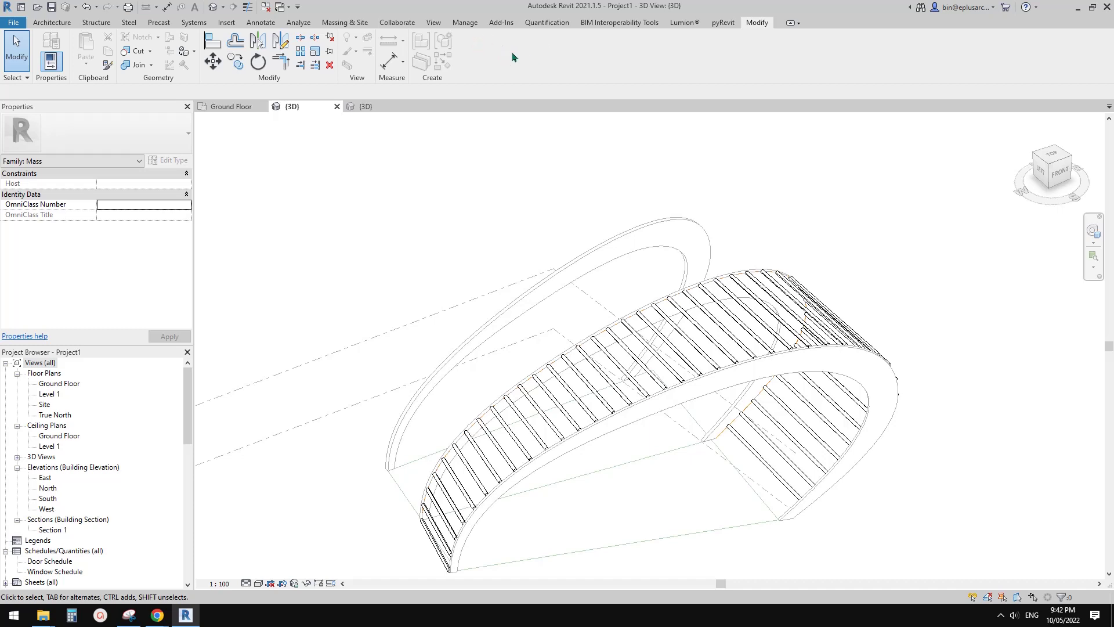
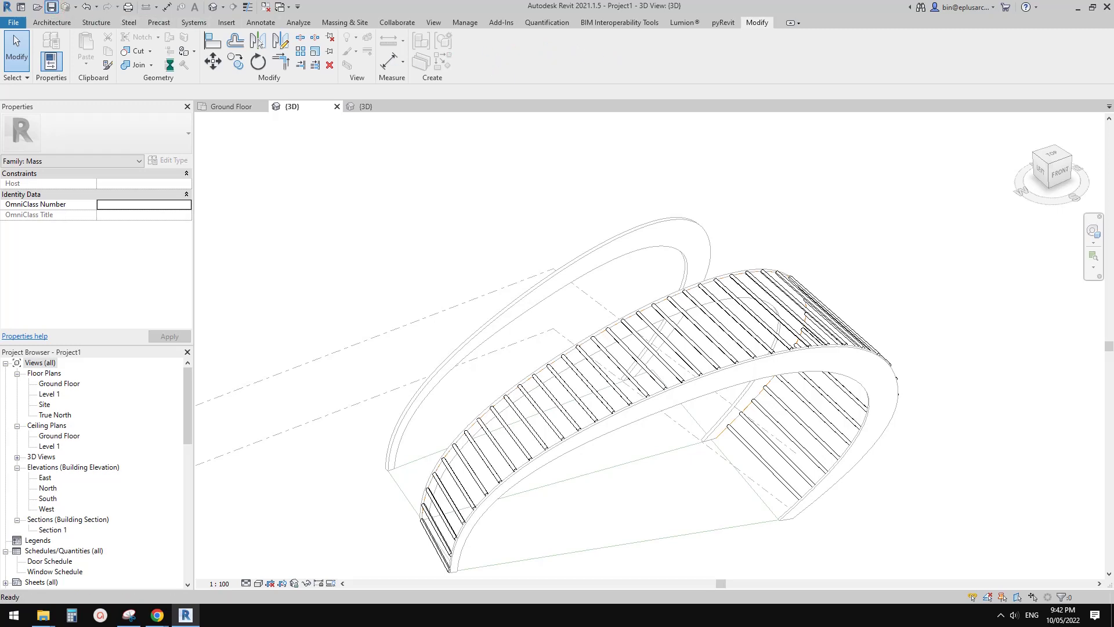
Step: Finish the in-place mass containing the panelled surface between the arches
key("Escape")
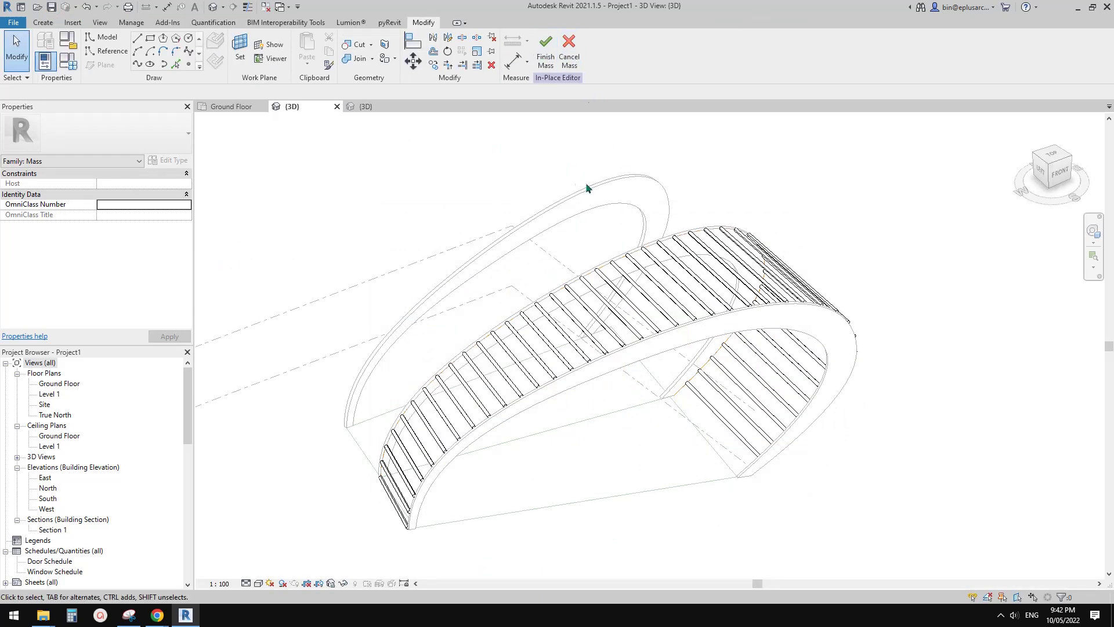
scroll(586, 187, "up", 2)
left_click(544, 58)
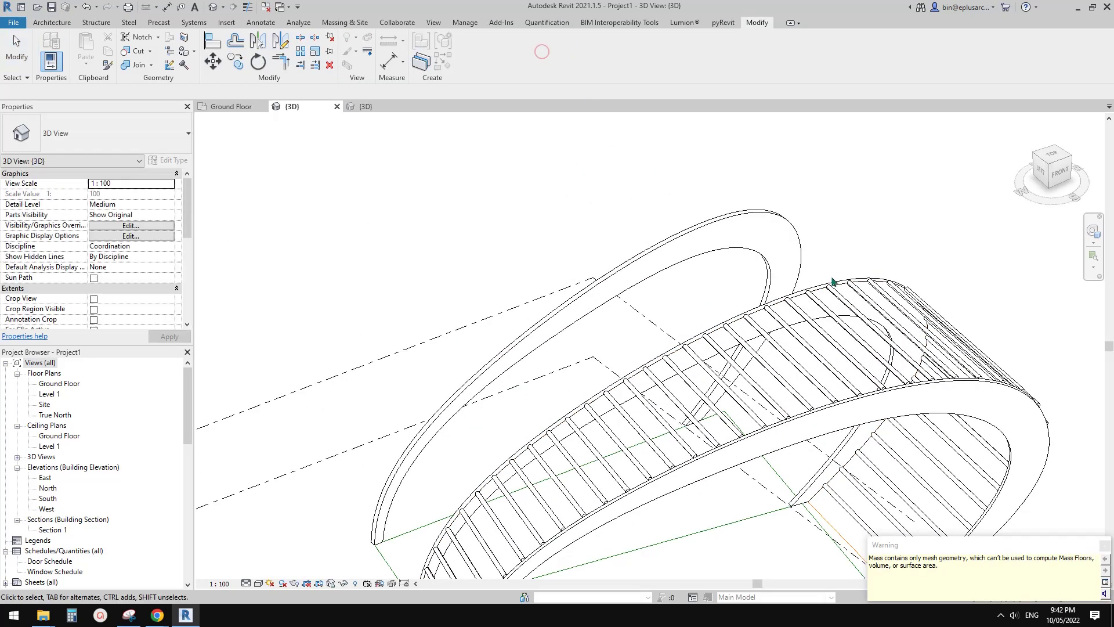
Step: Start a new in-place model in the Mass category and accept the default name
scroll(696, 348, "down", 3)
middle_click_drag(870, 319, 638, 278, "shift")
scroll(754, 348, "up", 2)
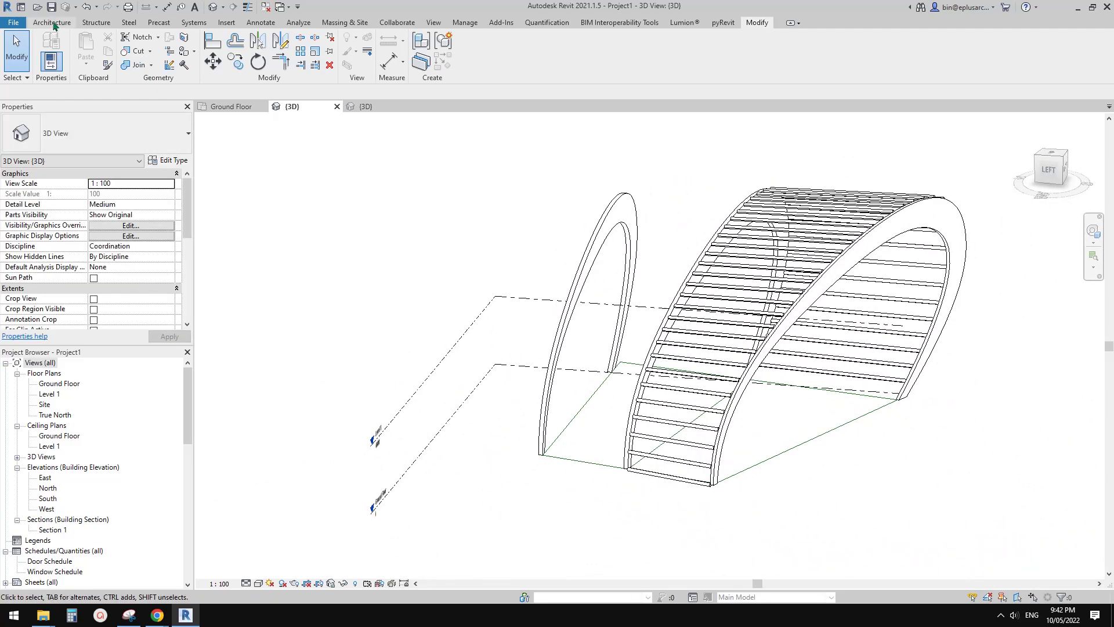
left_click(52, 23)
left_click(137, 63)
left_click(155, 107)
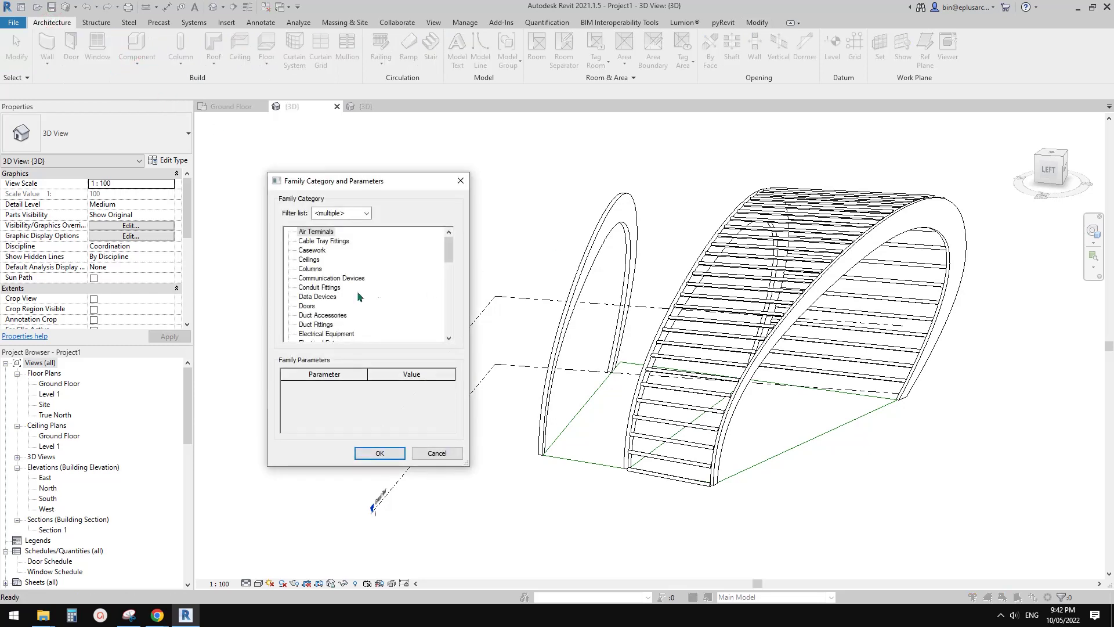
left_click(334, 281)
key("m")
left_click(380, 452)
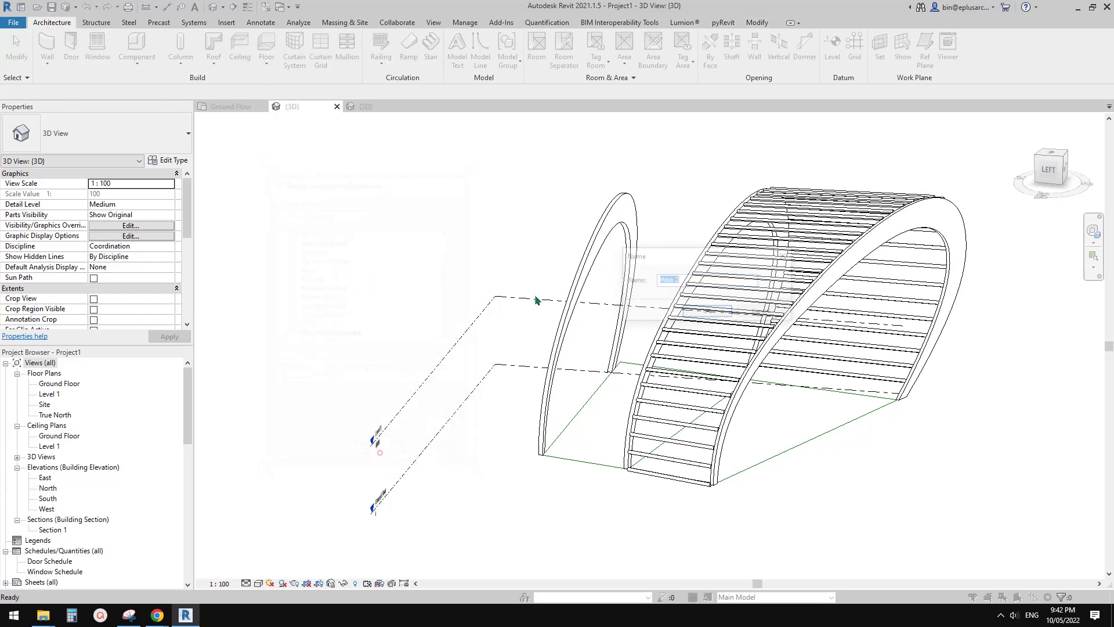
left_click(707, 312)
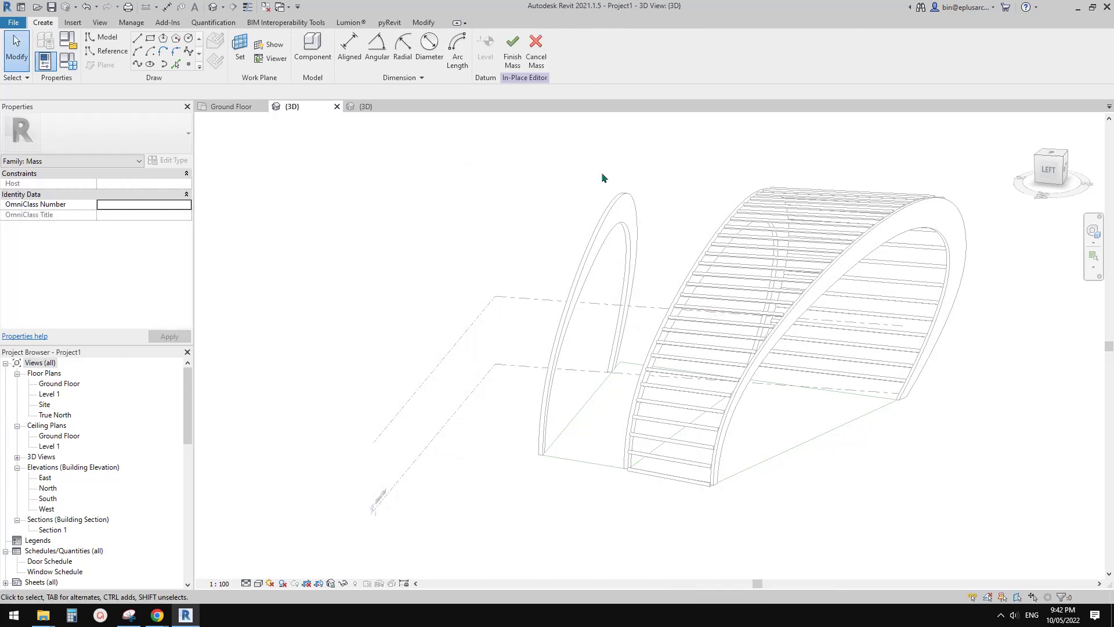
Step: Set the freestanding arch's face as the work plane and create a reference line from its inner curved edge
scroll(601, 172, "up", 2)
middle_click_drag(582, 204, 682, 242, "shift")
scroll(682, 242, "up", 1)
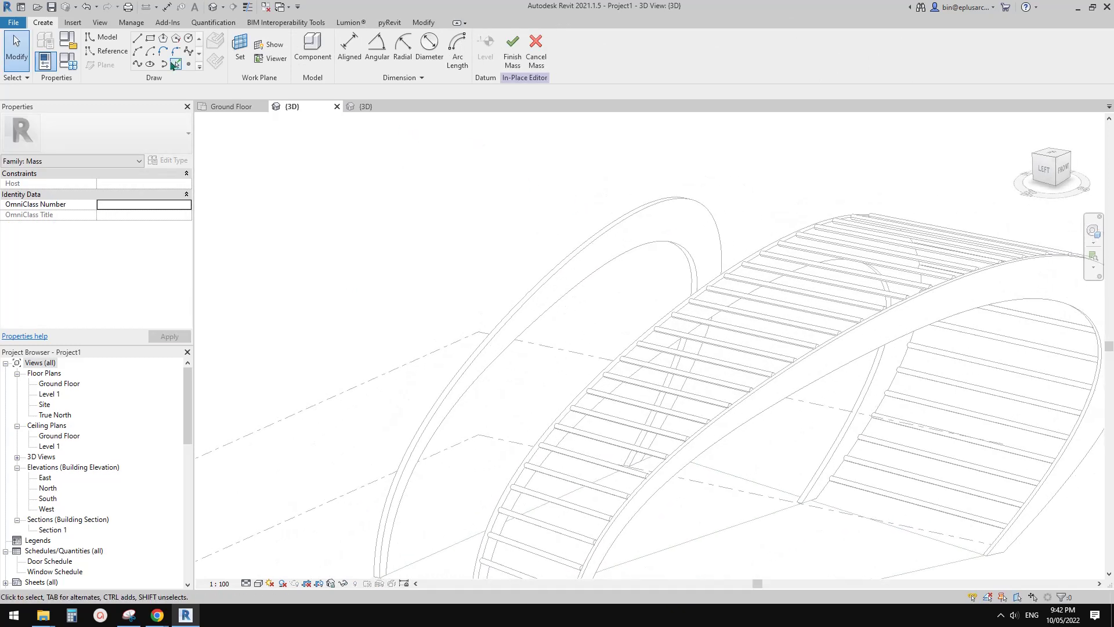
left_click(107, 52)
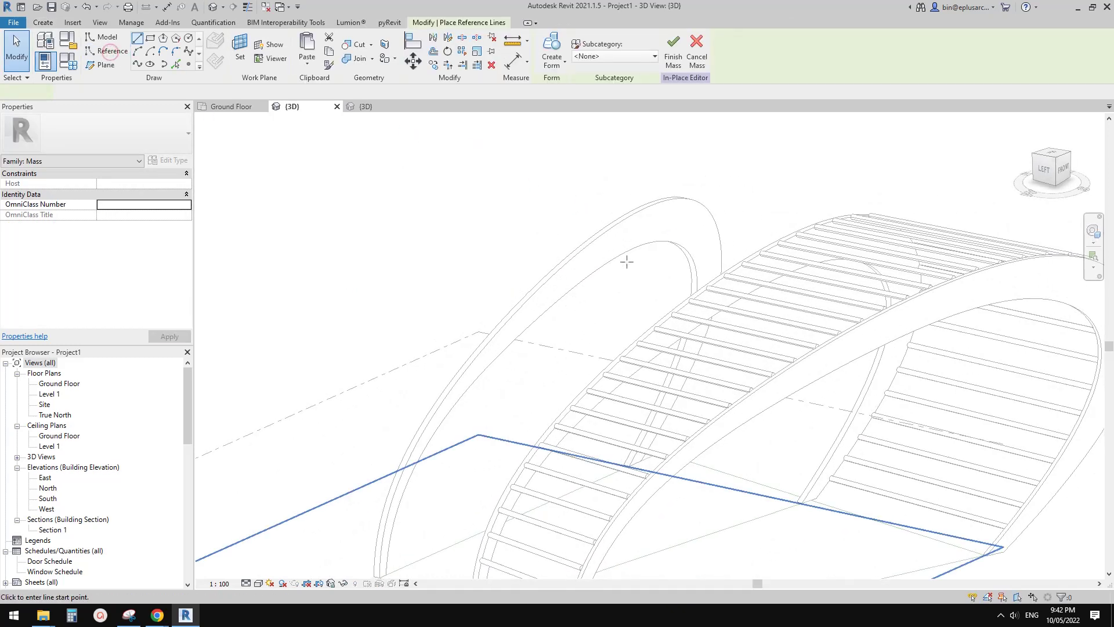
left_click(236, 45)
left_click(693, 228)
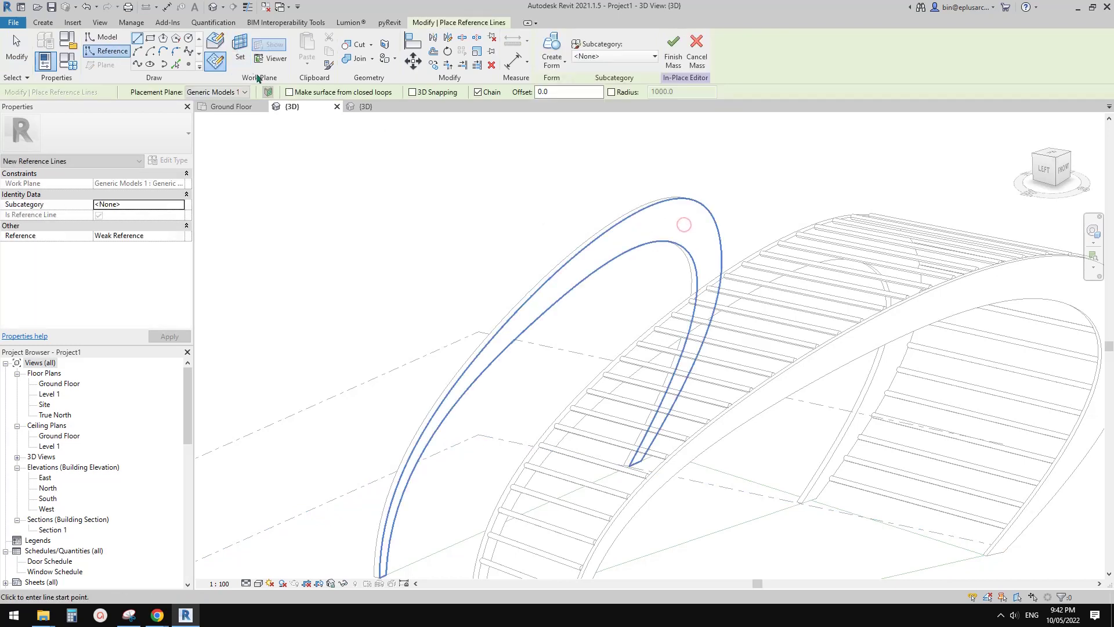
left_click(176, 65)
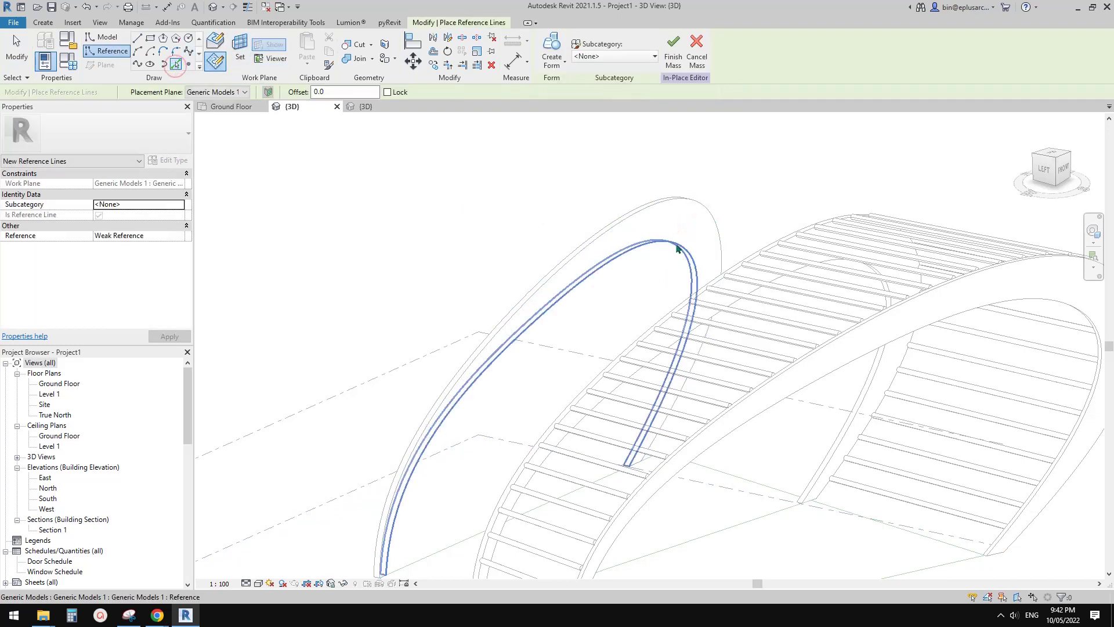
left_click(712, 280)
key("Escape")
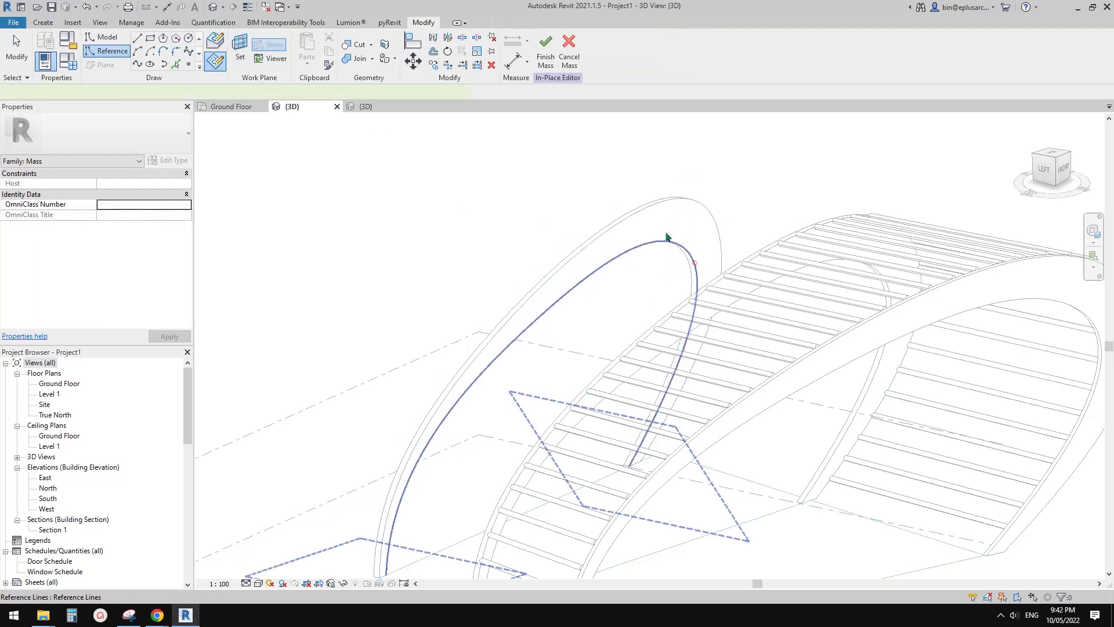
Step: Set the neighbouring panelled arch's face as the work plane and create a reference line from its outer curved edge
middle_click_drag(624, 315, 666, 273, "shift")
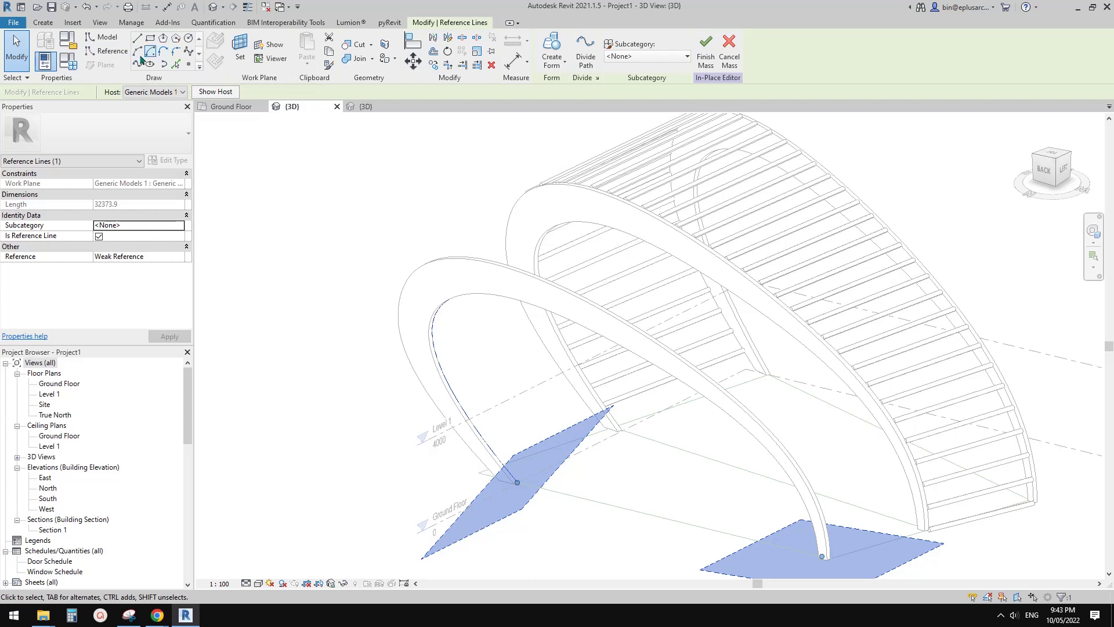
left_click(122, 55)
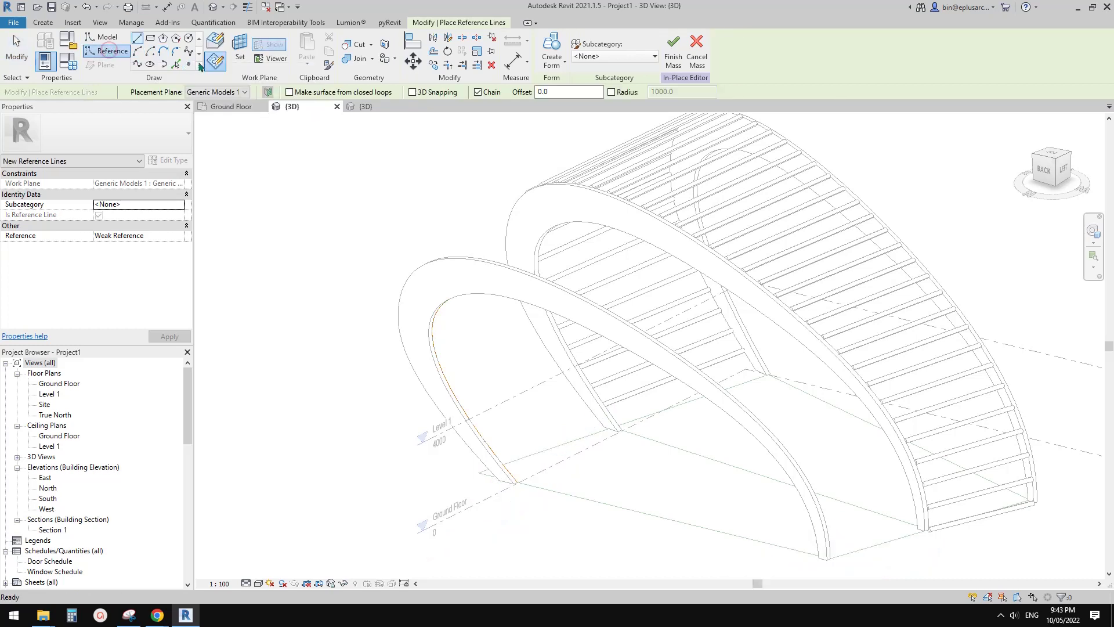
left_click(247, 51)
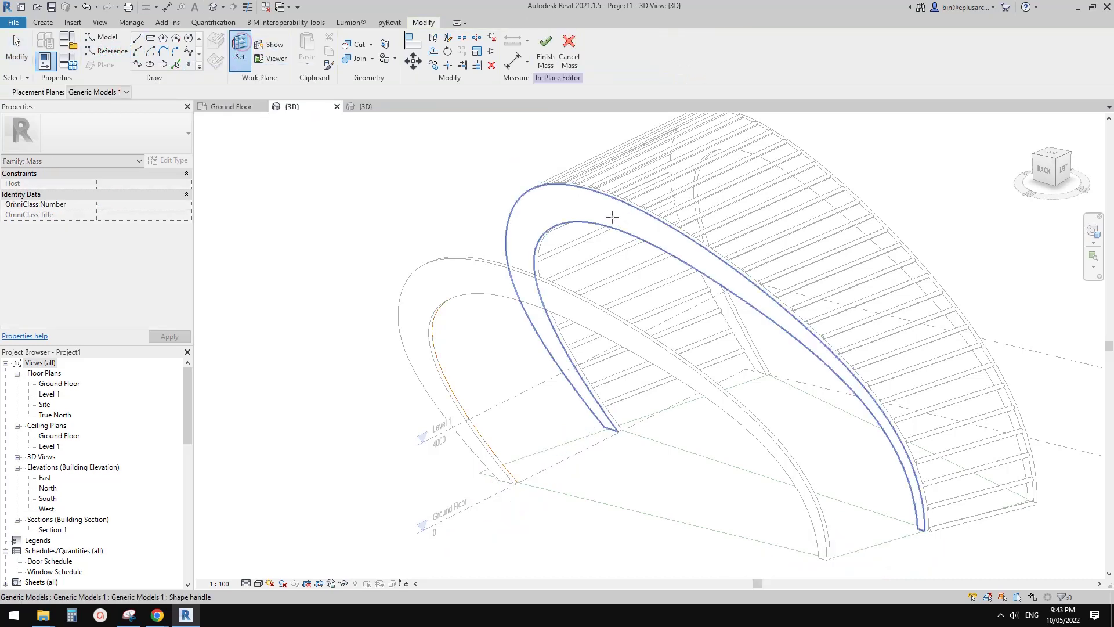
left_click(610, 216)
left_click(176, 64)
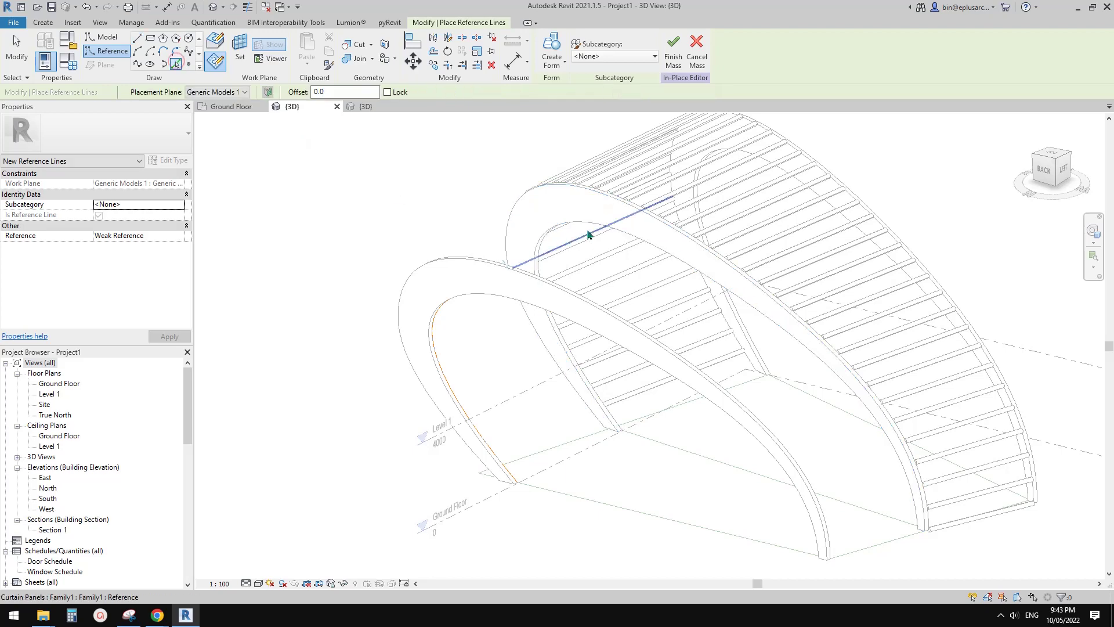
left_click(638, 211)
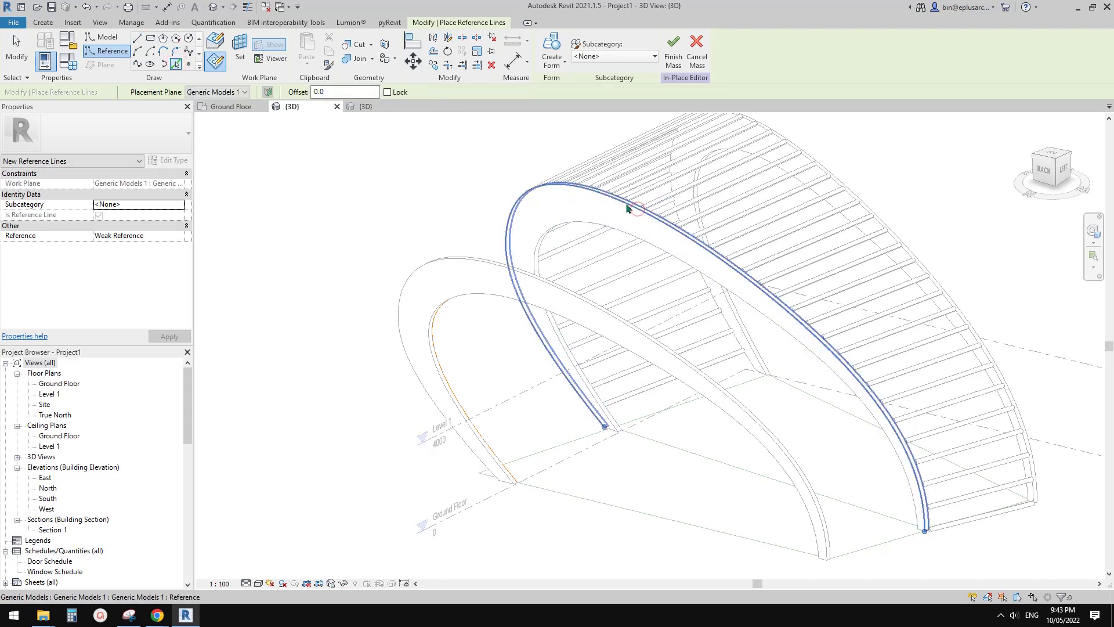
key("Escape")
key("Escape")
Step: Divide the reference line on the freestanding arch's inner edge into a path with 40 nodes
middle_click_drag(632, 226, 601, 224, "shift")
left_click_drag(738, 159, 674, 237)
left_click_drag(651, 238, 565, 312)
middle_click_drag(571, 312, 500, 310, "shift")
key("Escape")
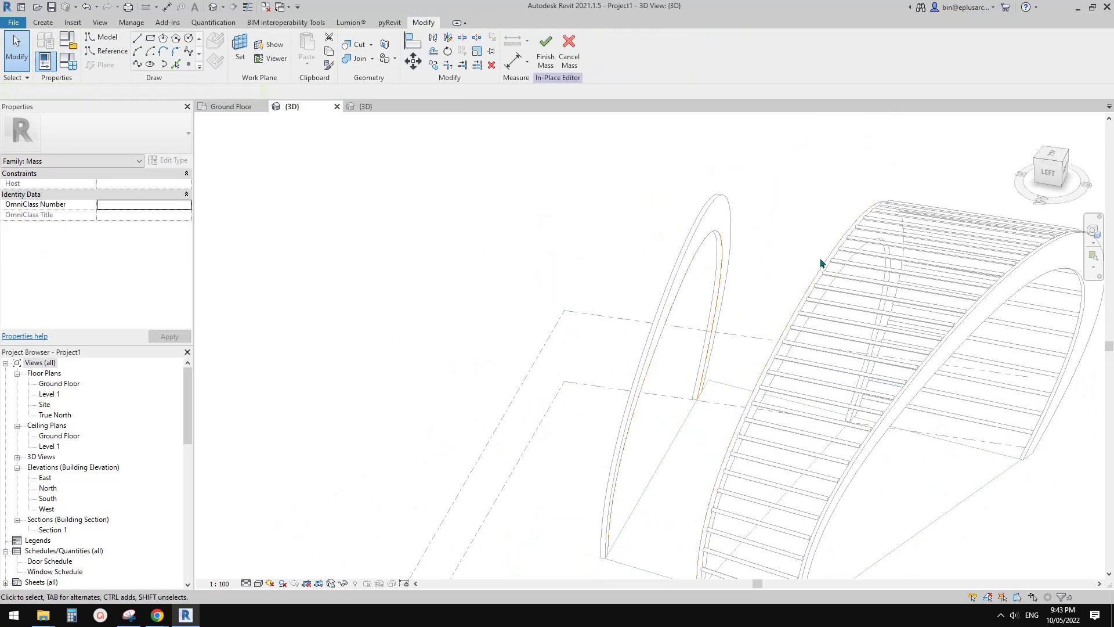
middle_click_drag(708, 265, 629, 298, "shift")
left_click(743, 288)
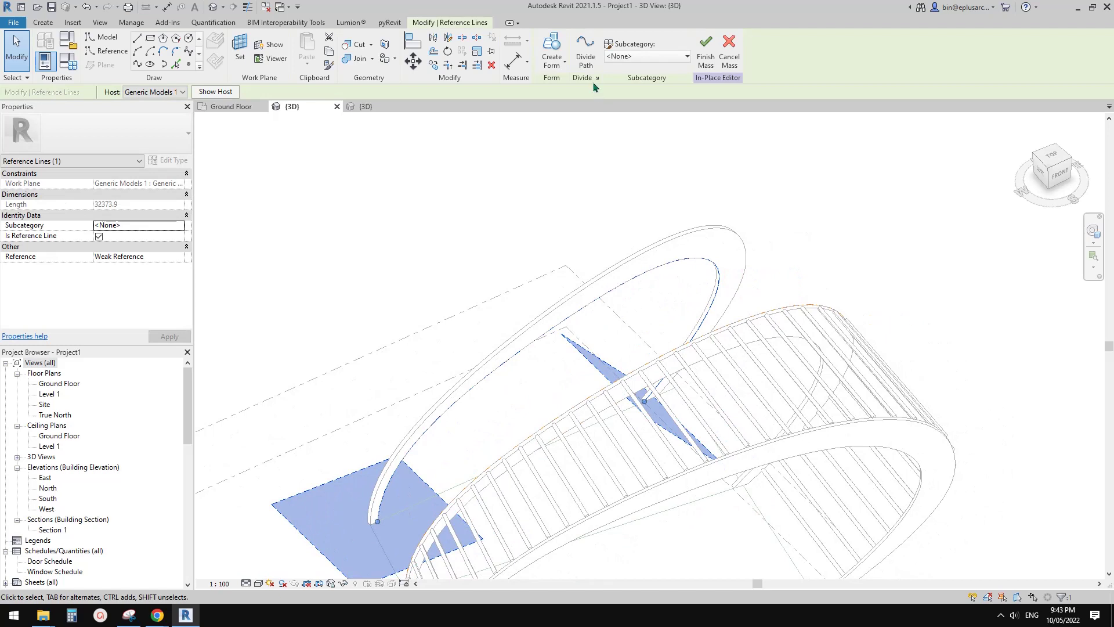
left_click(586, 57)
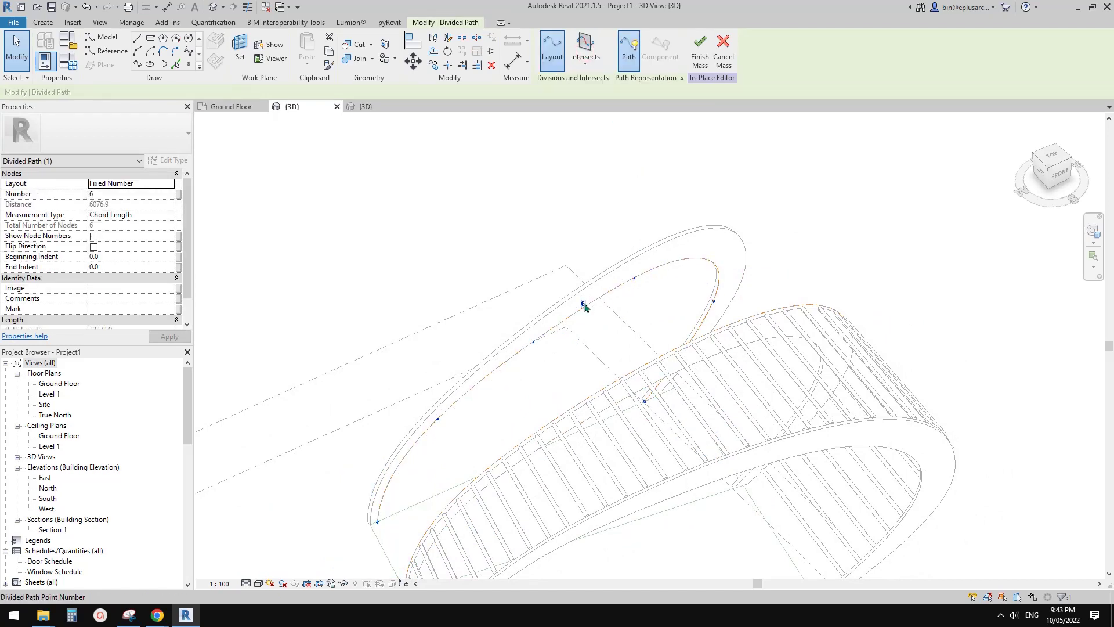
middle_click_drag(577, 333, 655, 276, "shift")
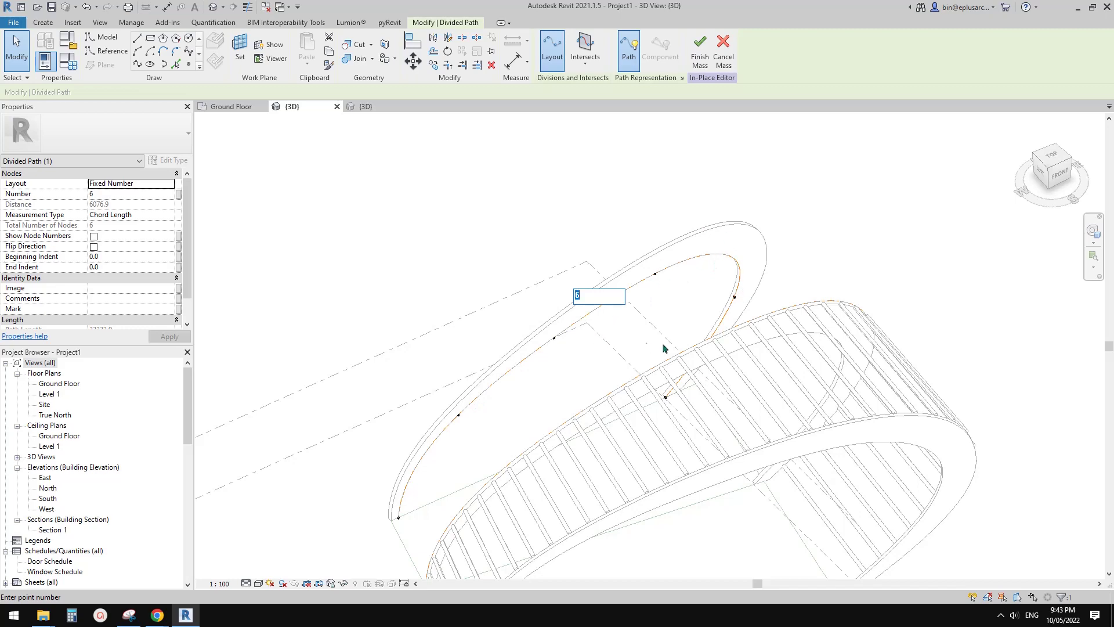
middle_click_drag(665, 348, 633, 350)
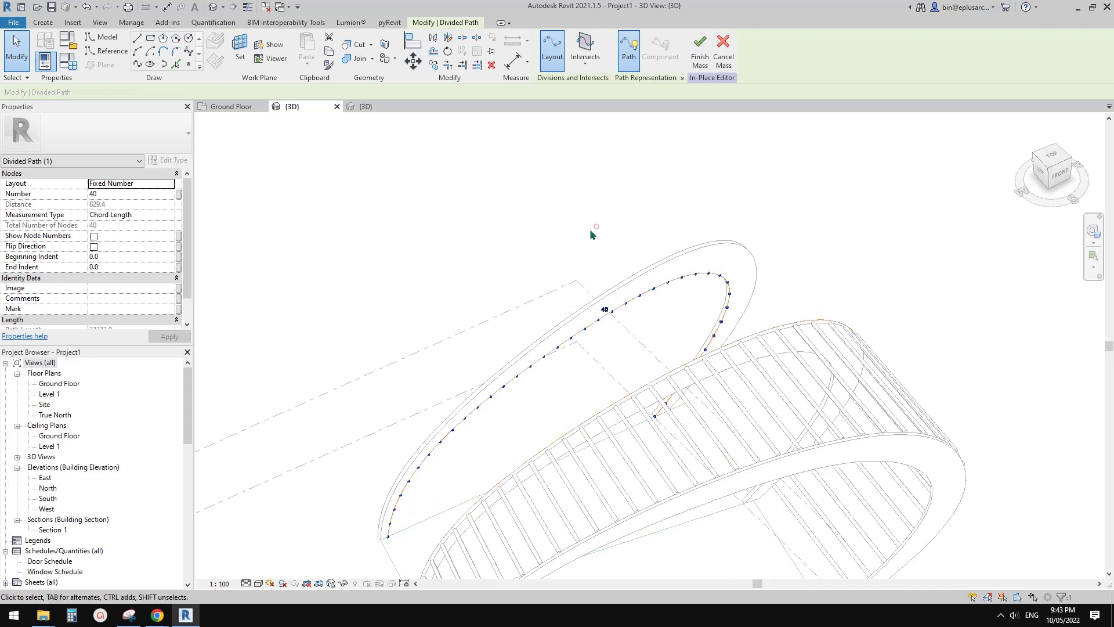
Step: Divide the reference line on the panelled arch's outer edge to match the first path's nodes
middle_click_drag(589, 233, 609, 236, "shift")
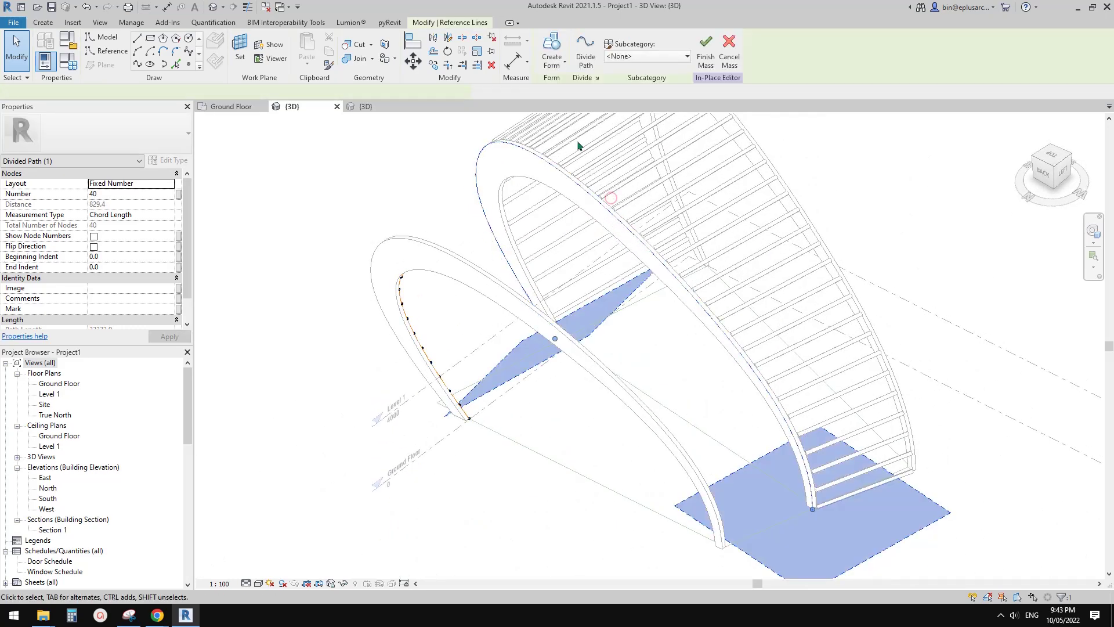
left_click(606, 208)
left_click(619, 224)
left_click(620, 223)
middle_click_drag(622, 222, 506, 99)
key("Escape")
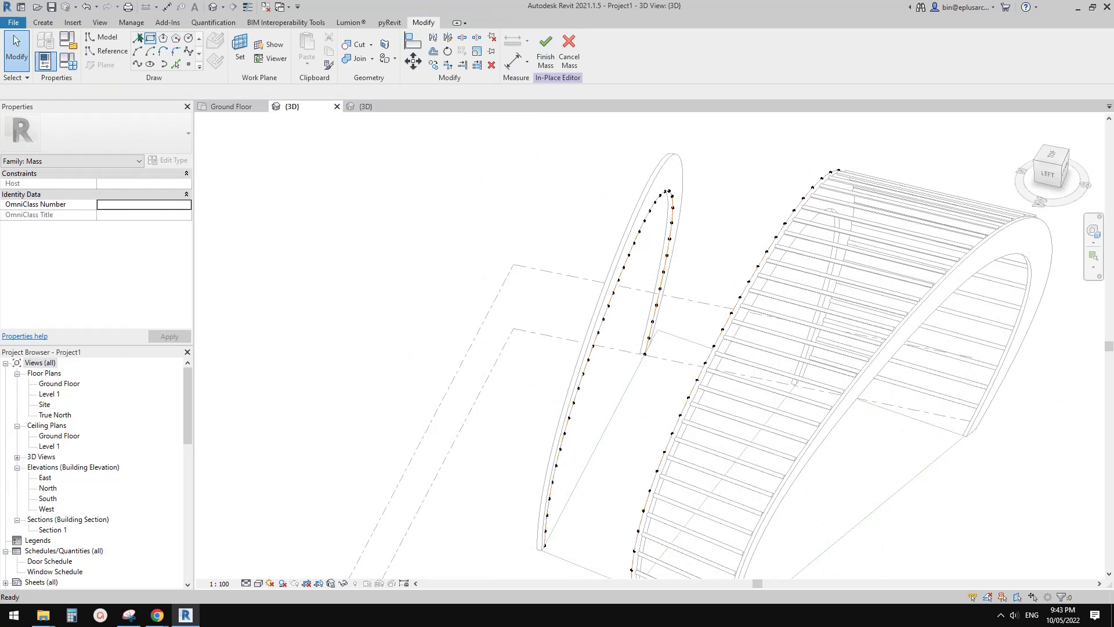
Step: Create a new family from the Metric Generic Model Adaptive.rft template
left_click(13, 22)
mouse_move(52, 66)
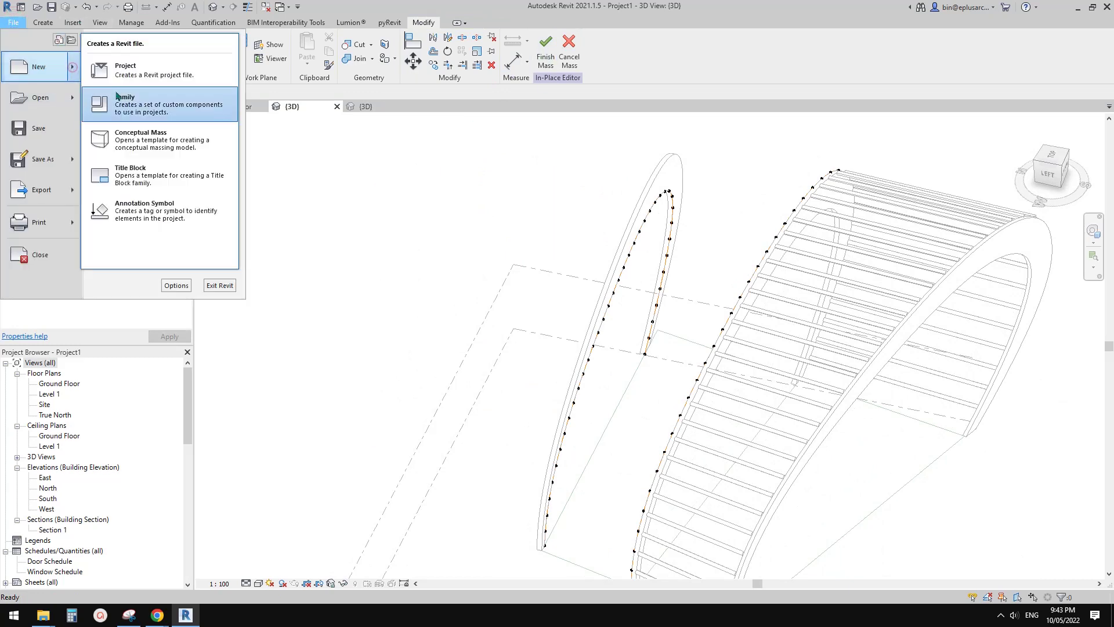
left_click(148, 108)
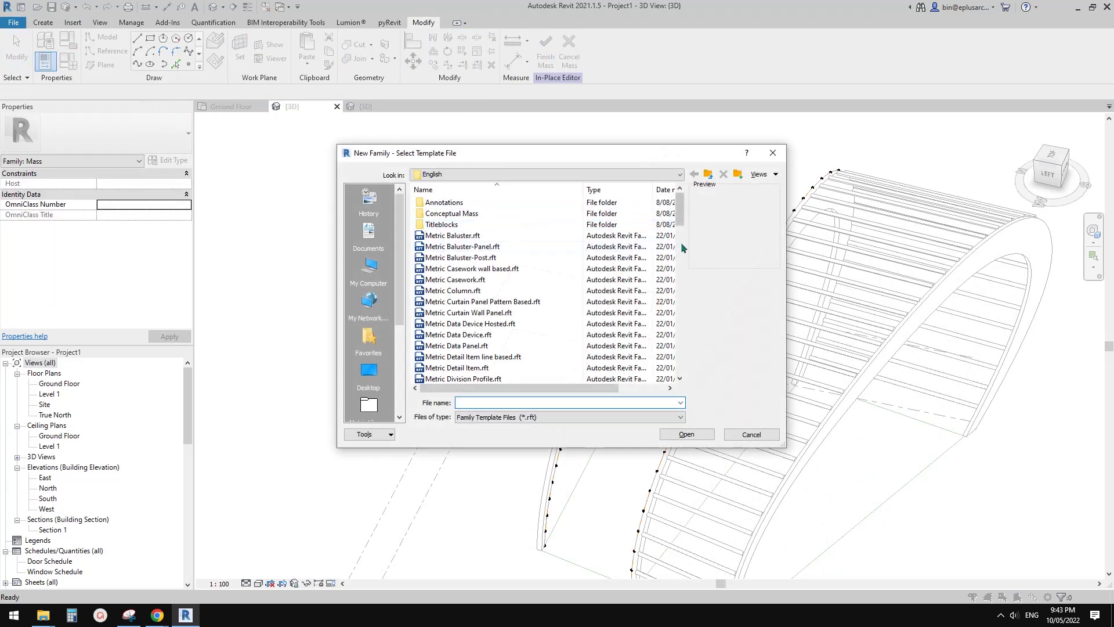
left_click_drag(680, 242, 681, 277)
left_click(426, 203)
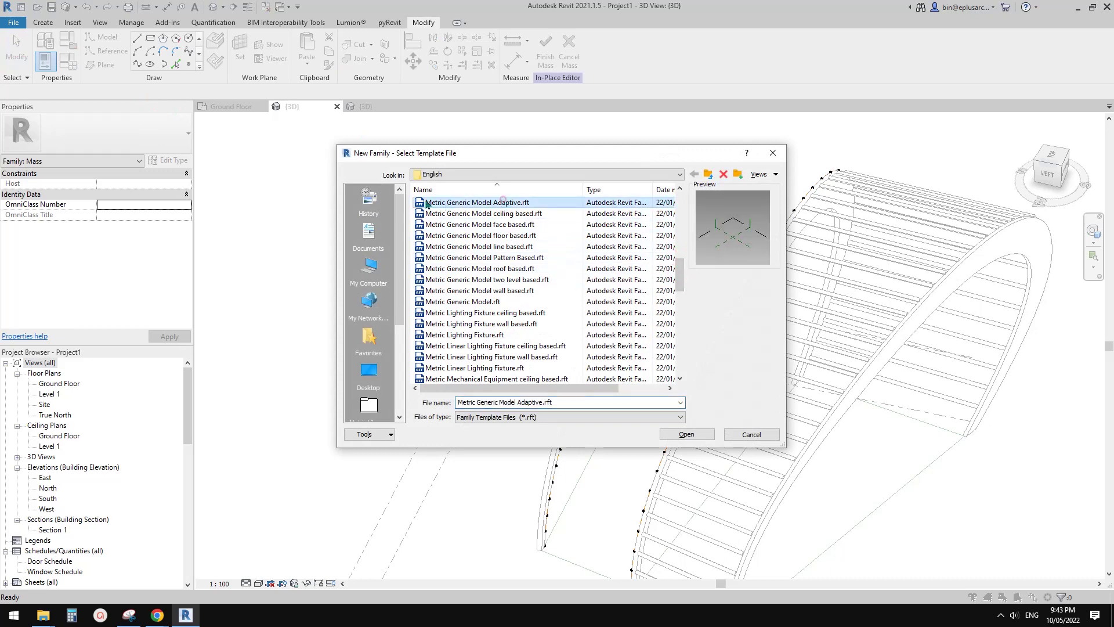
left_click(706, 433)
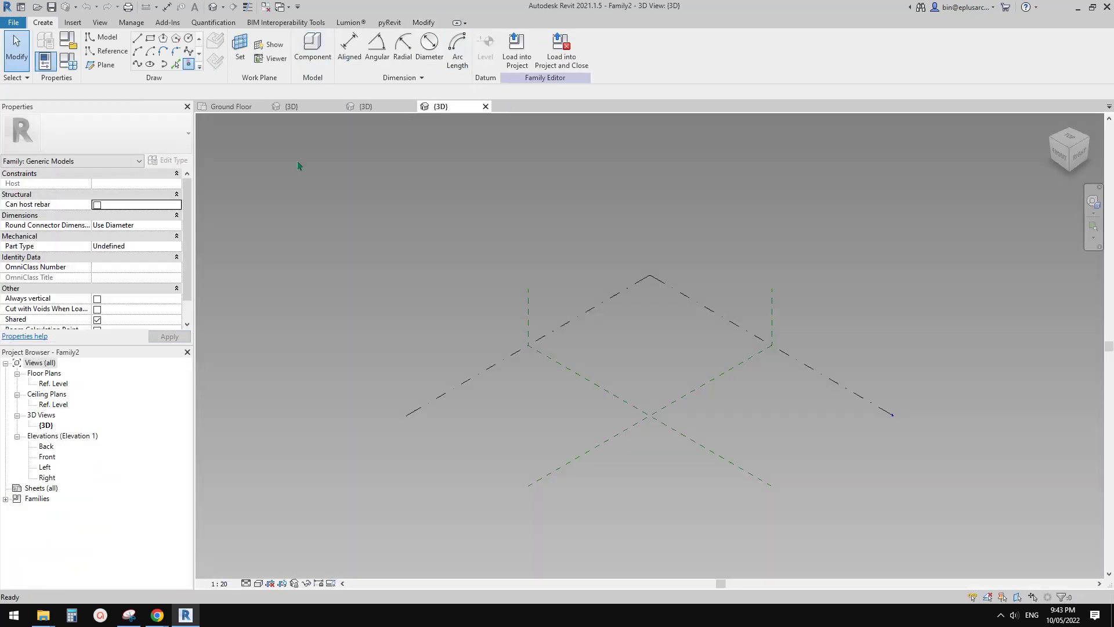
Step: Place two reference points on the reference level and make both of them adaptive
left_click(542, 399)
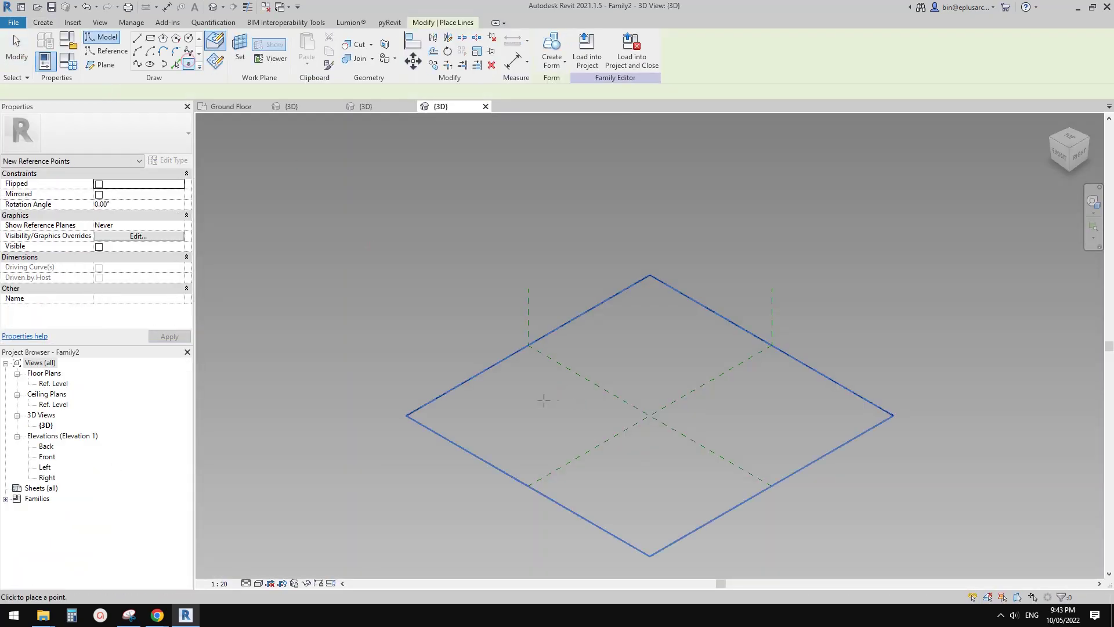
left_click(640, 365)
key("Escape")
key("Escape")
left_click_drag(447, 306, 712, 452)
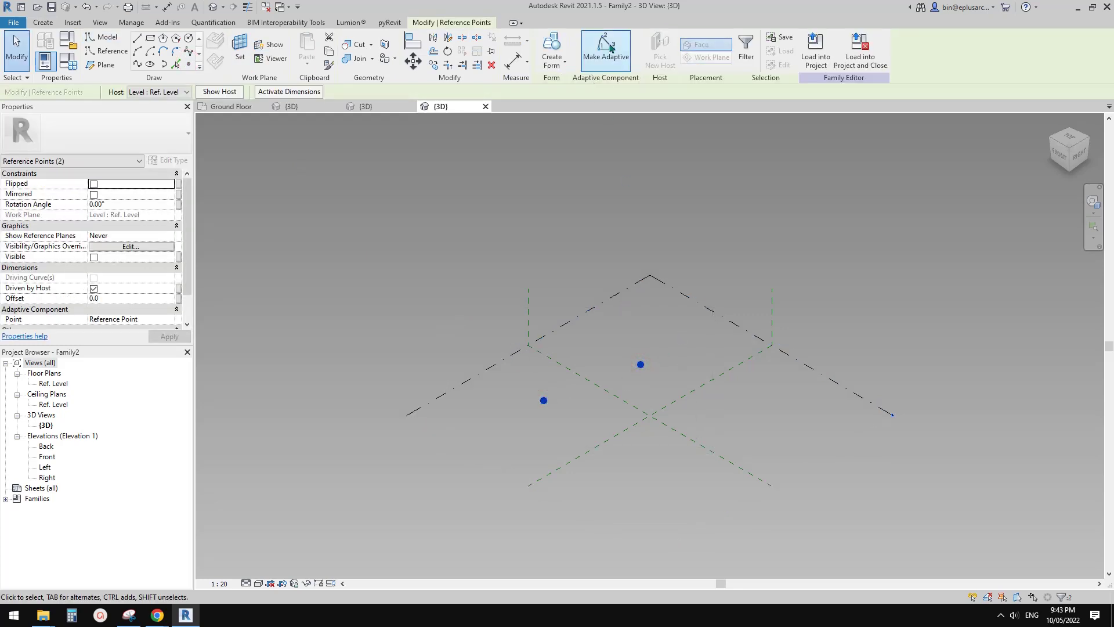
left_click(606, 49)
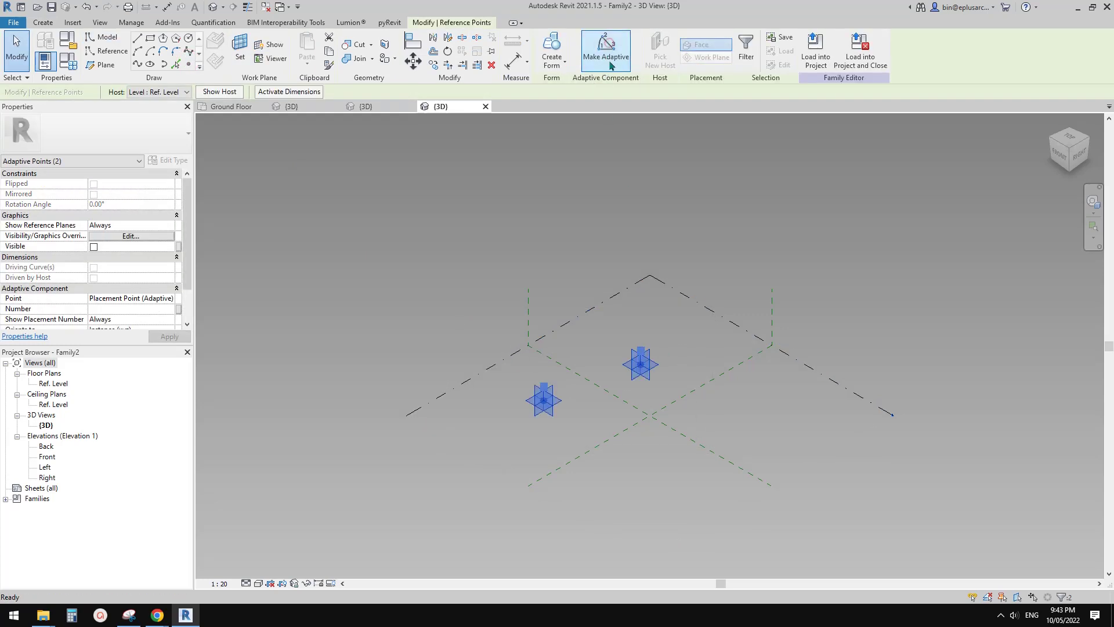
Step: Connect the two adaptive points with a reference line and host a reference point near its middle
left_click(137, 64)
left_click(99, 268)
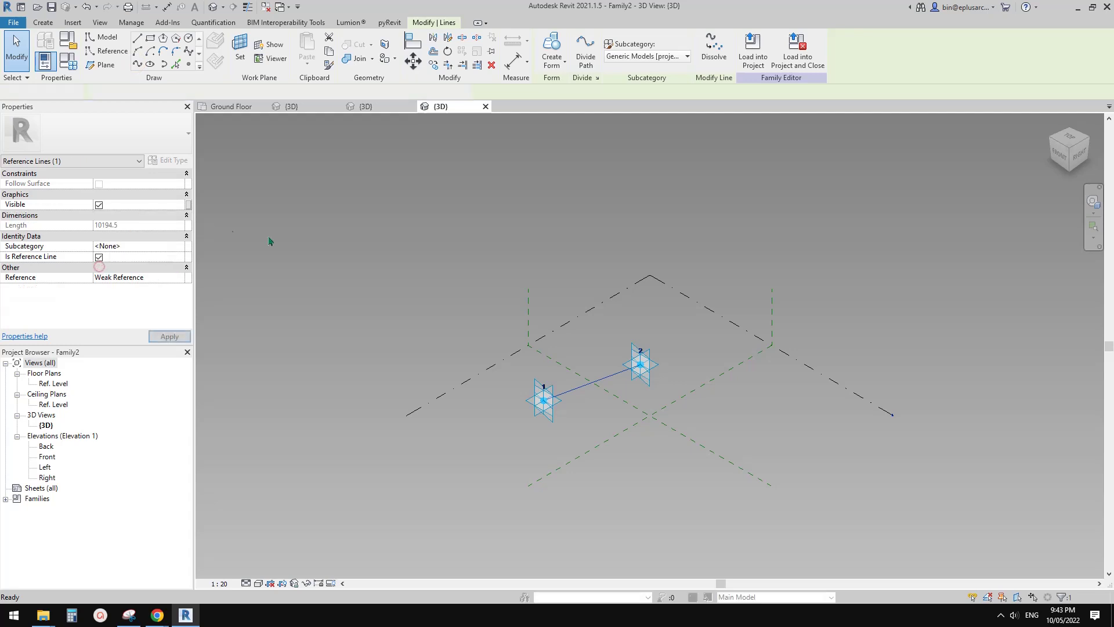
left_click(188, 64)
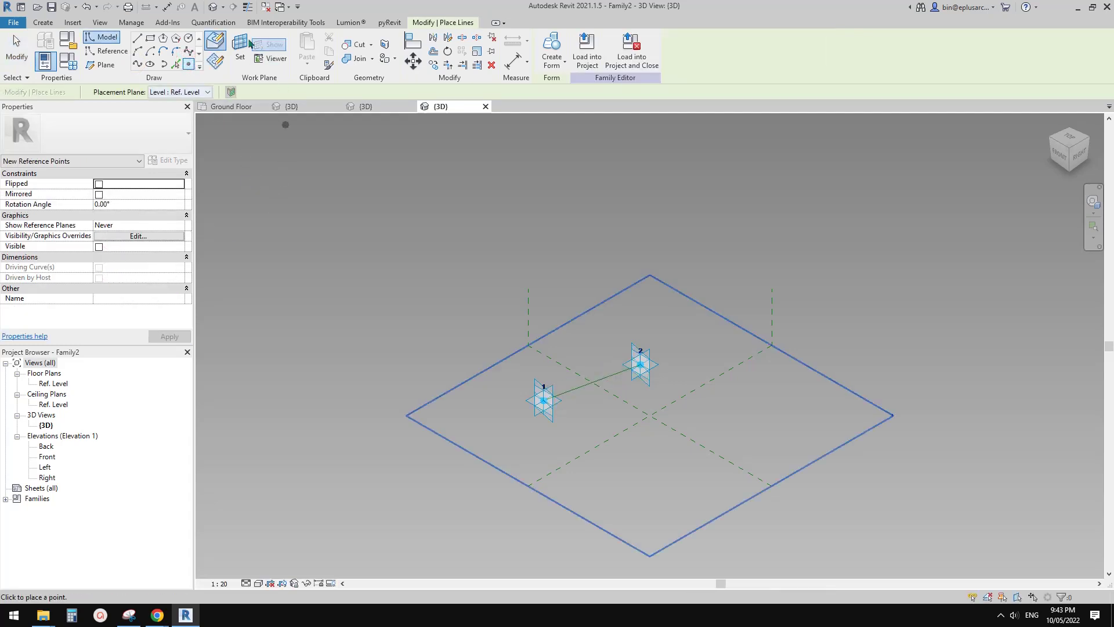
scroll(570, 389, "up", 5)
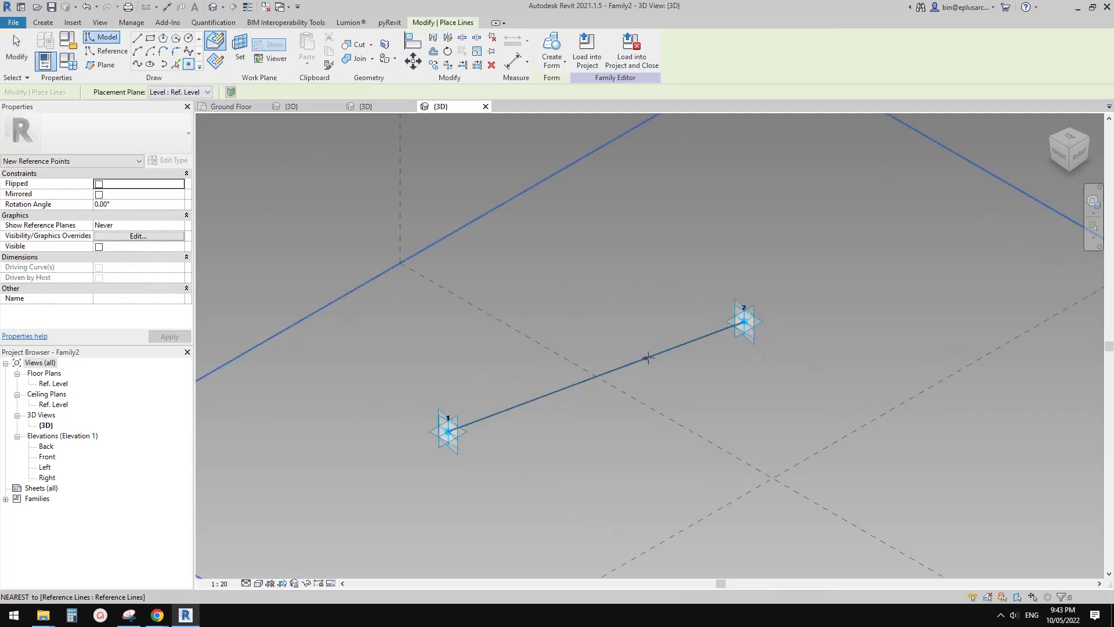
middle_click_drag(563, 322, 604, 331, "shift")
Step: Draw a circular reference line centred on the hosted point, using that point's perpendicular plane as the work plane
left_click(105, 51)
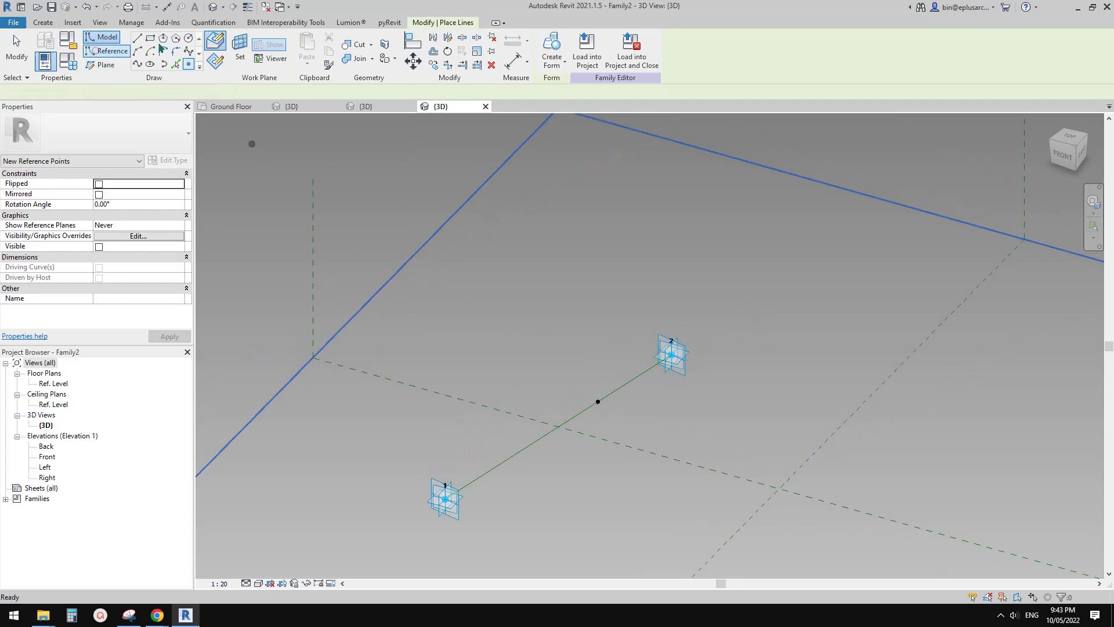
left_click(239, 50)
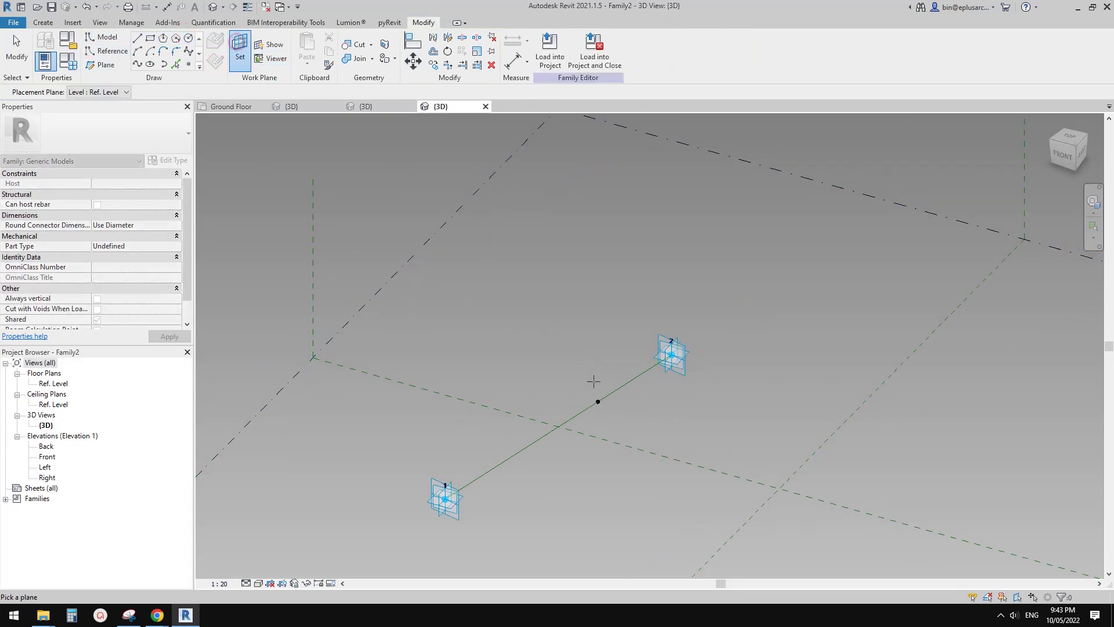
left_click(597, 400)
left_click(598, 400)
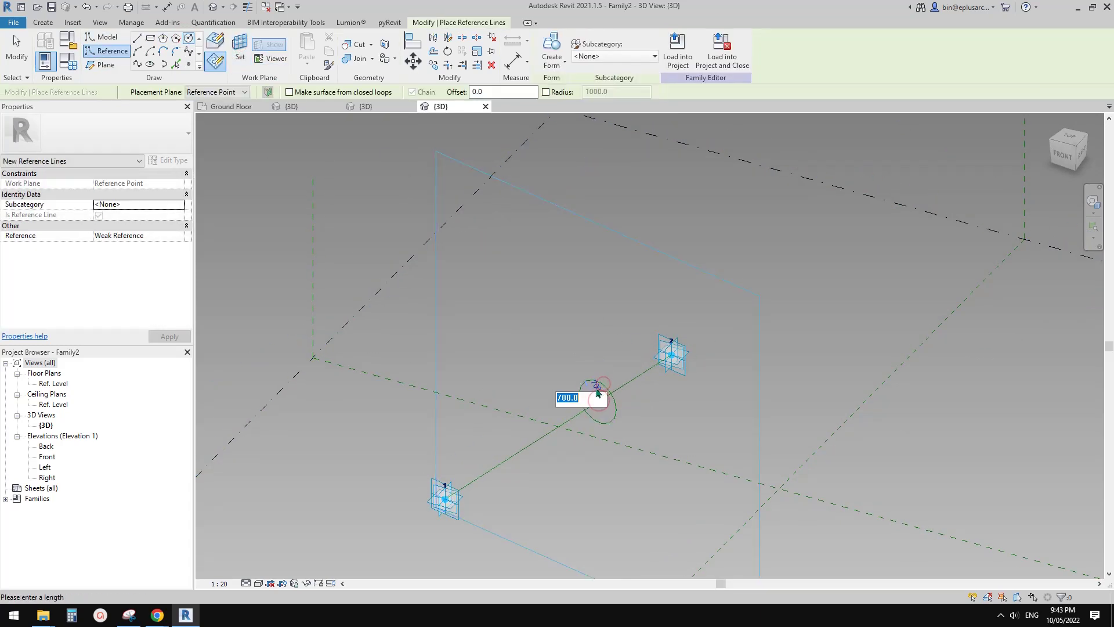
left_click(616, 326)
key("Escape")
scroll(610, 389, "up", 2)
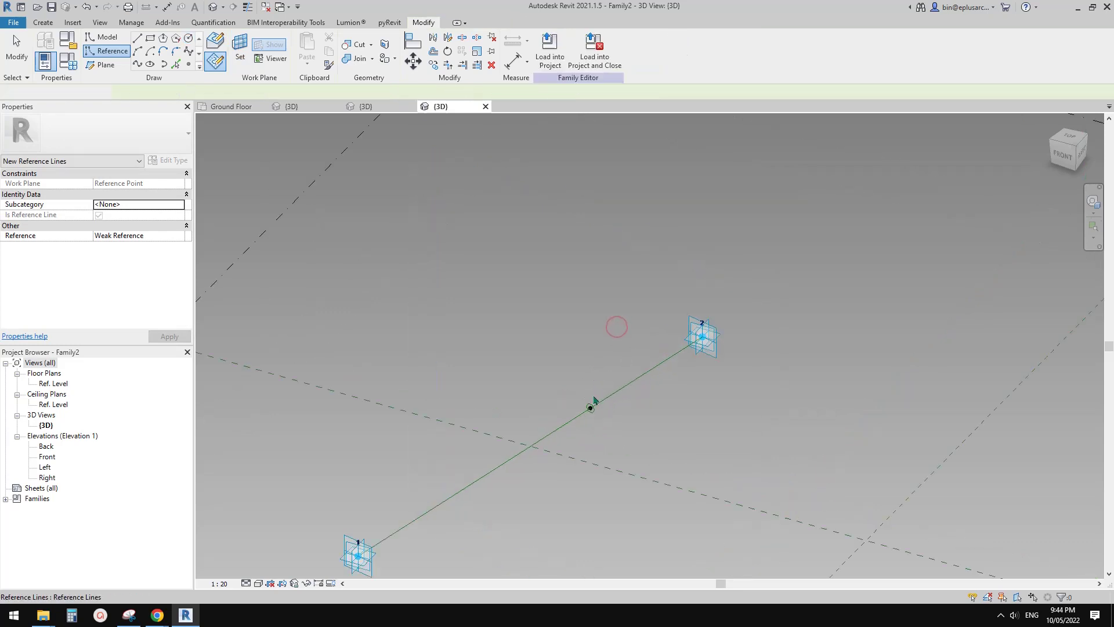
Step: Copy the circle with its centre point and rehost the copied point on the reference line beside the original
left_click_drag(564, 378, 619, 430)
left_click_drag(578, 383, 522, 381, "ctrl")
key("Escape")
scroll(532, 406, "up", 4)
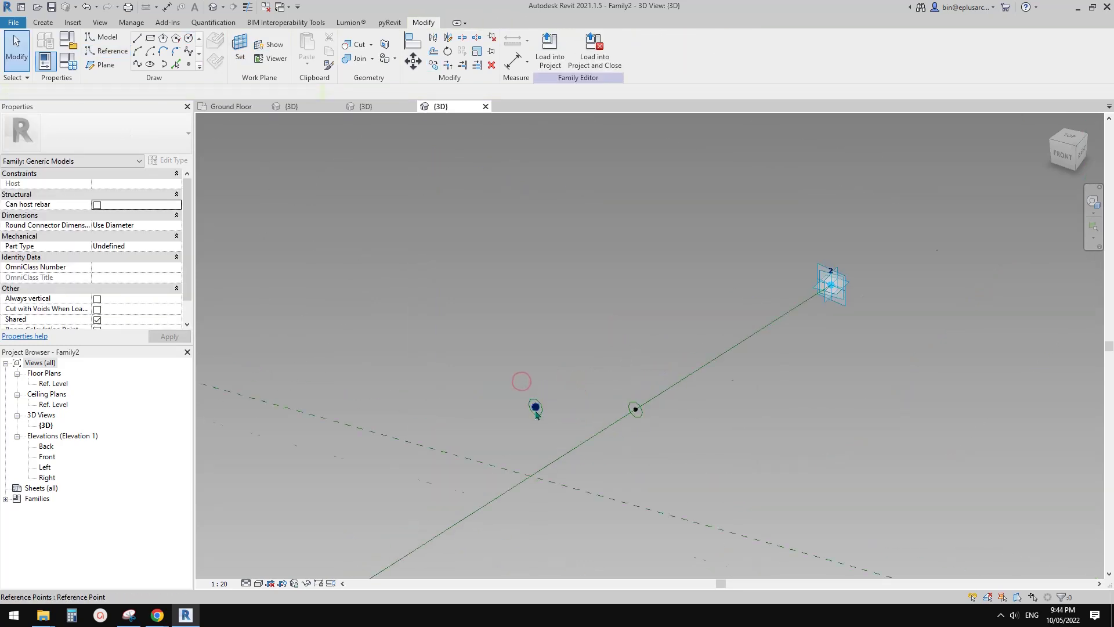
left_click(534, 406)
scroll(554, 244, "up", 1)
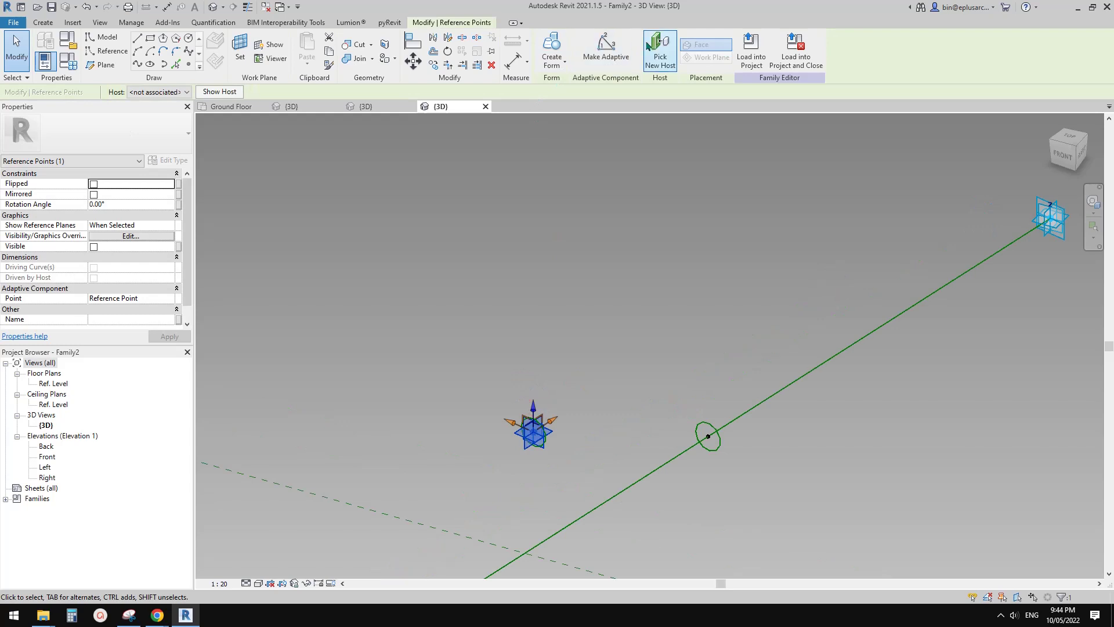
left_click(656, 470)
key("Escape")
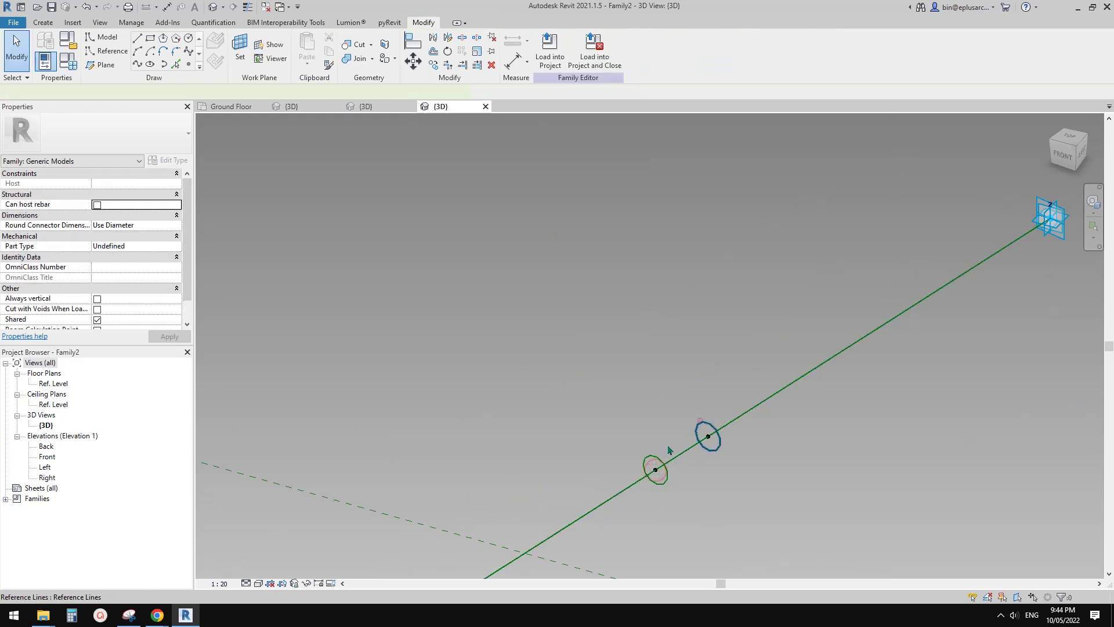
Step: Create a solid form from the two circles and extend its far end to adaptive point 2
left_click(668, 450)
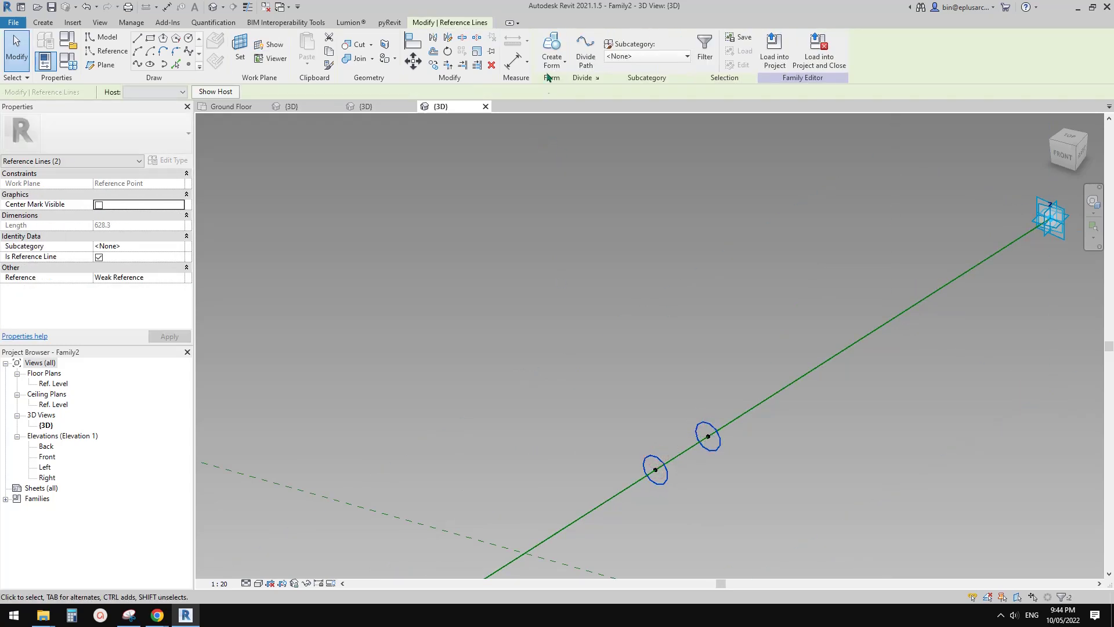
left_click(697, 411)
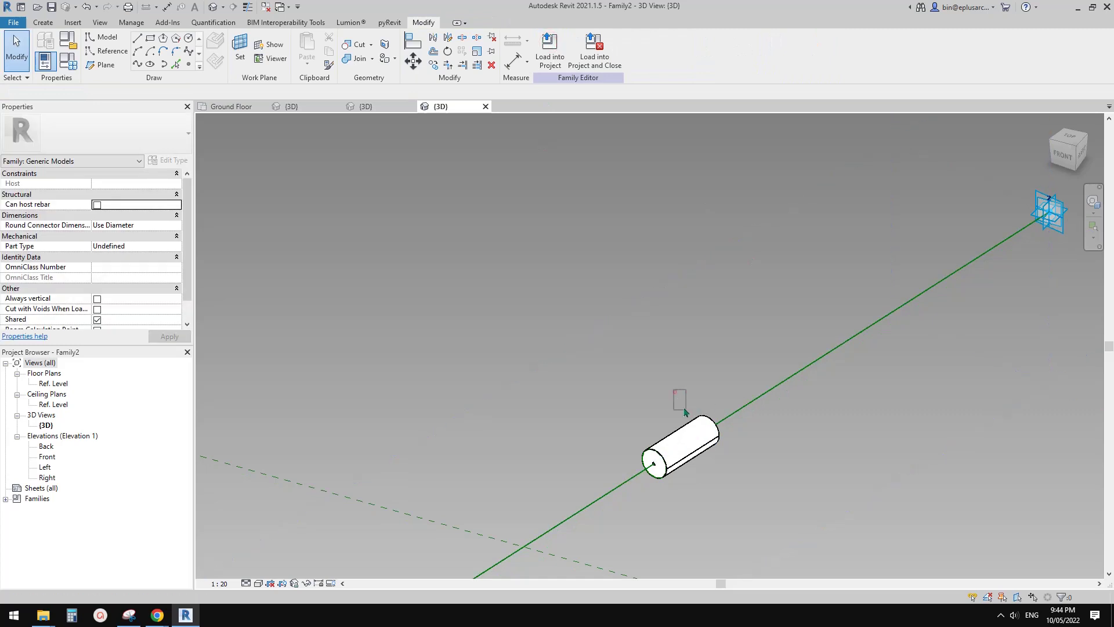
left_click_drag(708, 444, 1059, 185)
scroll(829, 293, "down", 3)
middle_click_drag(720, 353, 713, 276)
Step: Set the normalized curve parameter of the tube's other end point to 0 so the tube reaches adaptive point 1
left_click(714, 276)
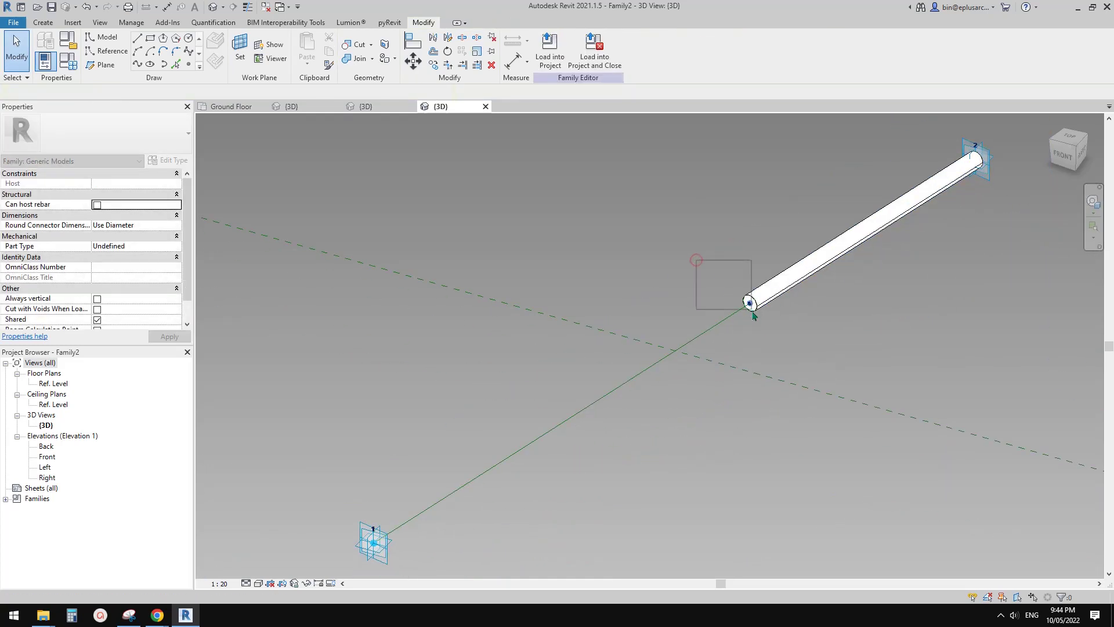
left_click(132, 308)
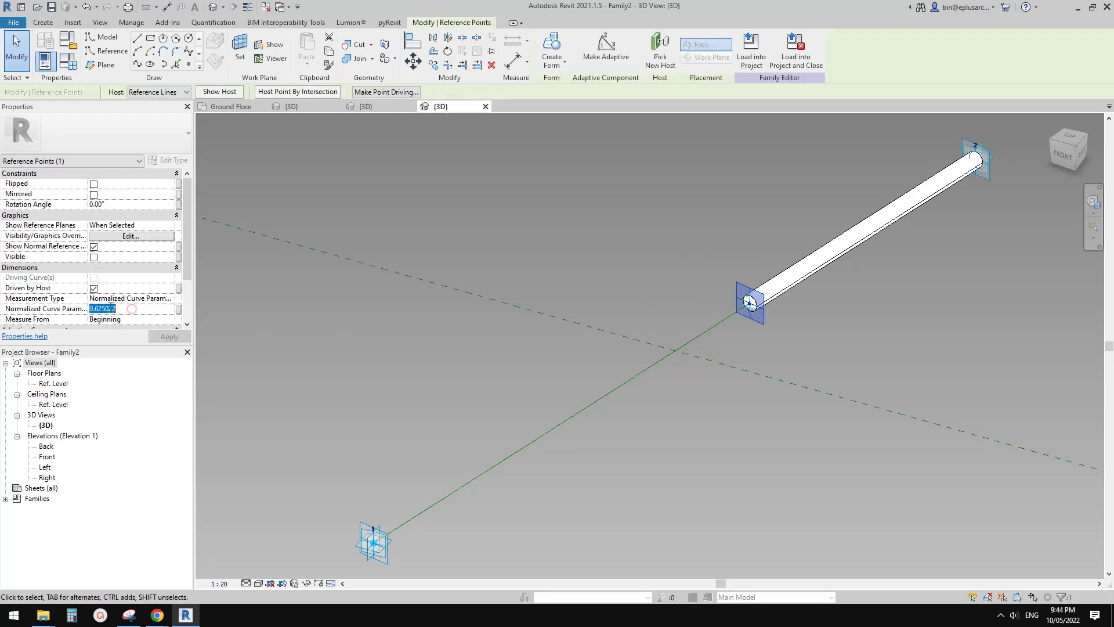
key("Return")
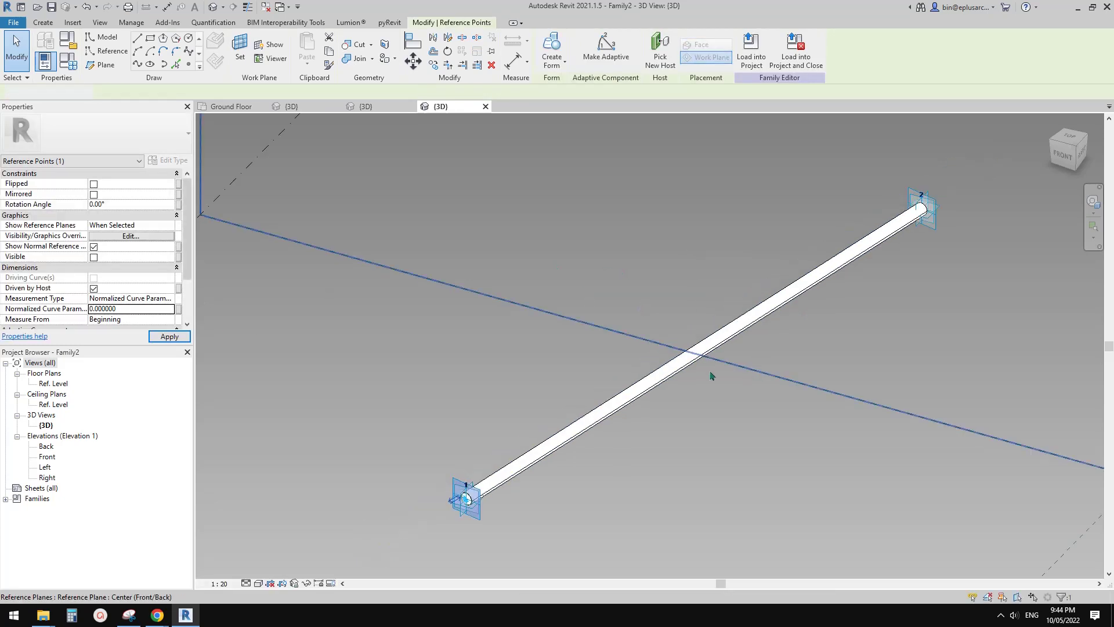
left_click(679, 392)
scroll(786, 325, "down", 2)
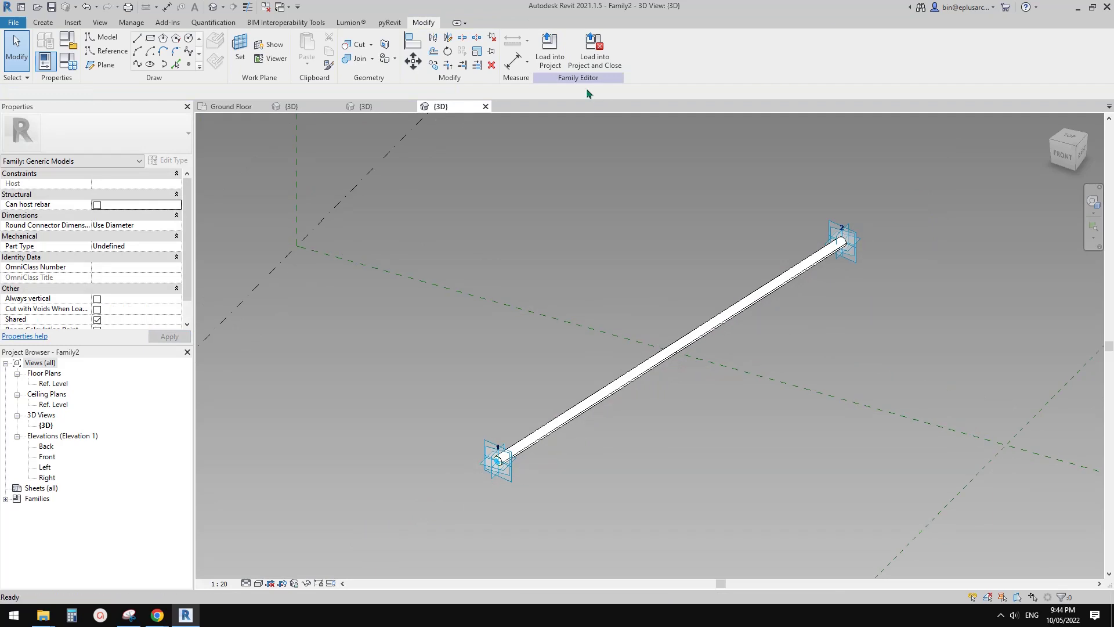
Step: Load the tube family into Project1 only, leave placement mode and switch to the project's 3D view
left_click(549, 50)
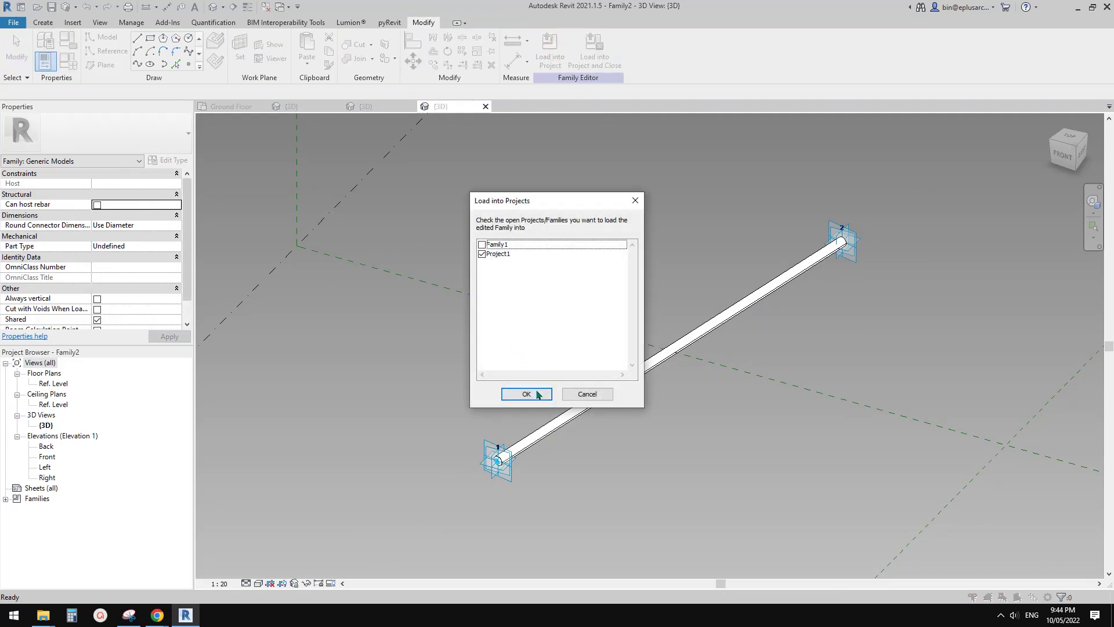
left_click(526, 394)
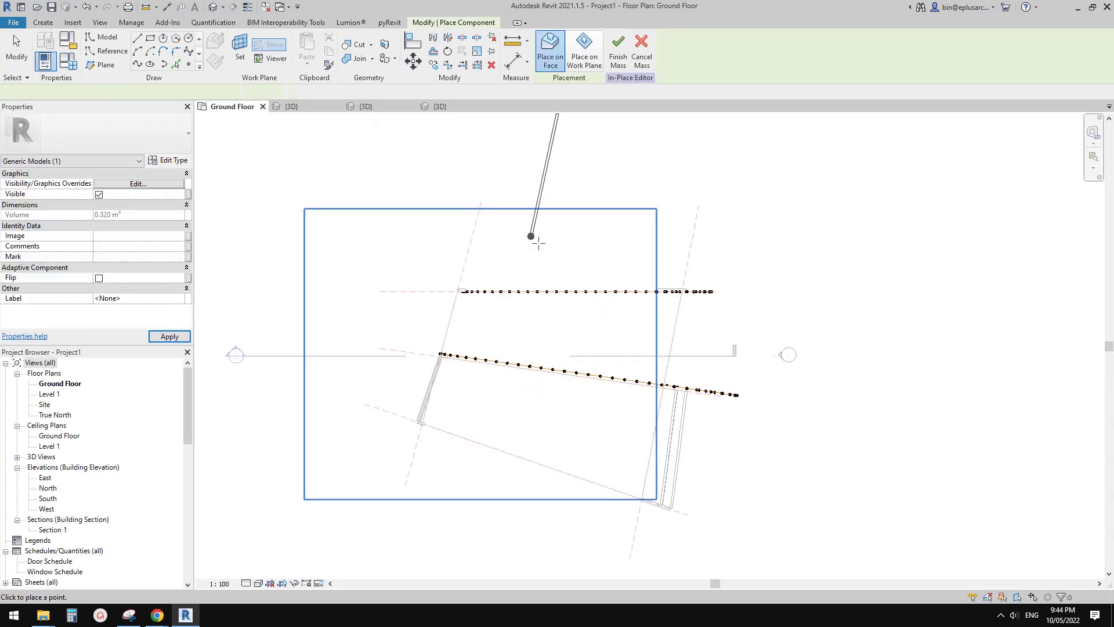
key("Escape")
key("Escape")
key("ctrl+Tab")
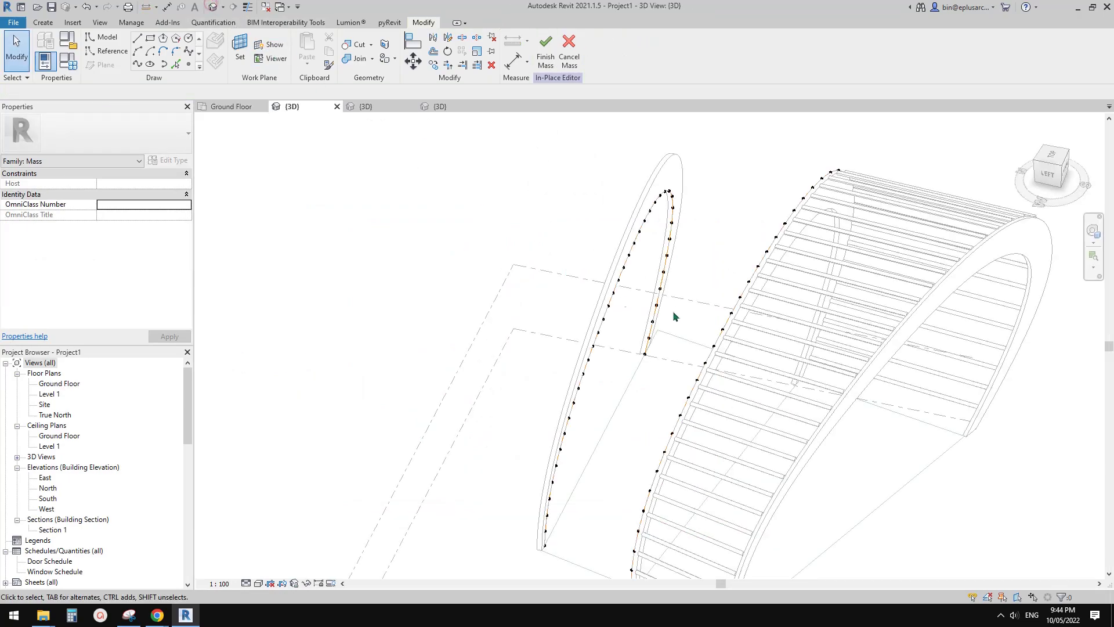
middle_click_drag(673, 316, 665, 257, "shift")
Step: Place a Family2 tube between the matching second nodes of the two divided paths near the arch bases
left_click(43, 22)
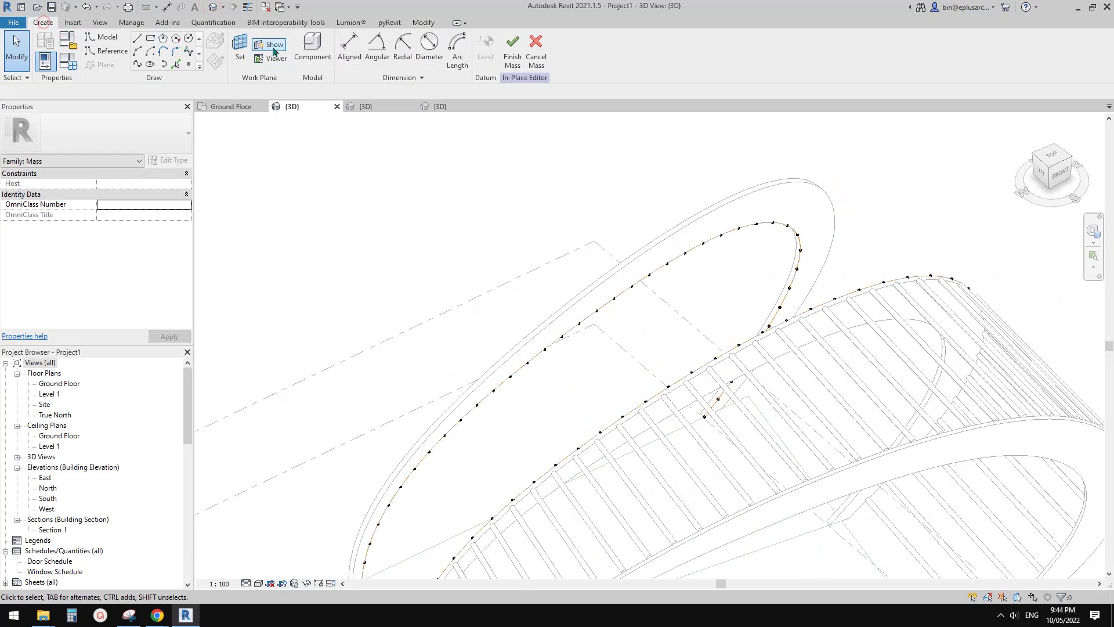
left_click(314, 46)
middle_click_drag(703, 283, 810, 318, "shift")
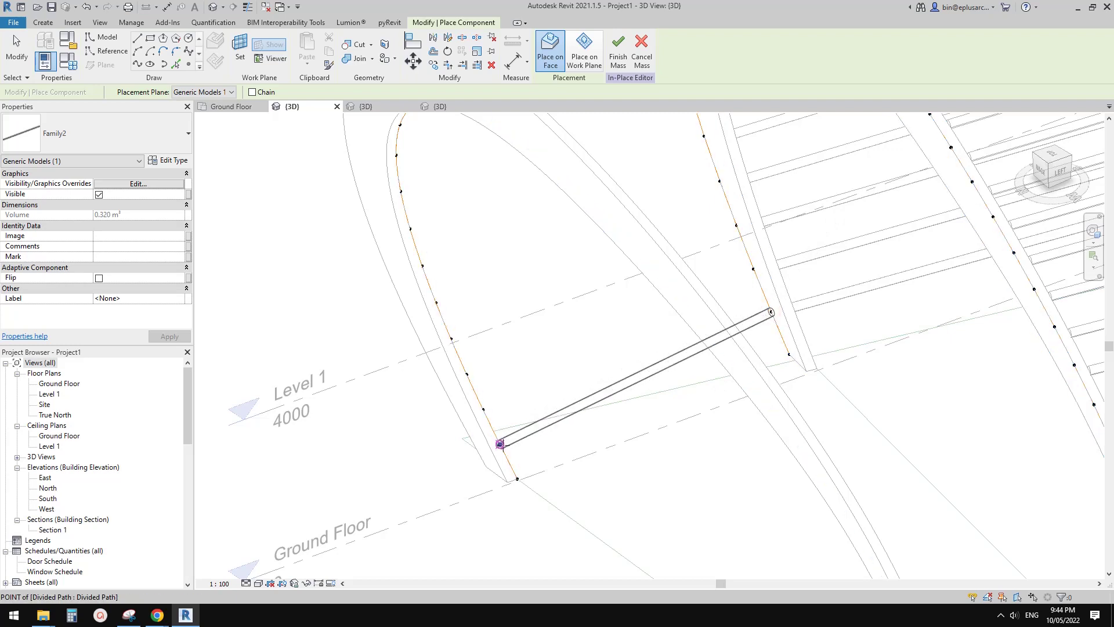
left_click(601, 408)
key("Escape")
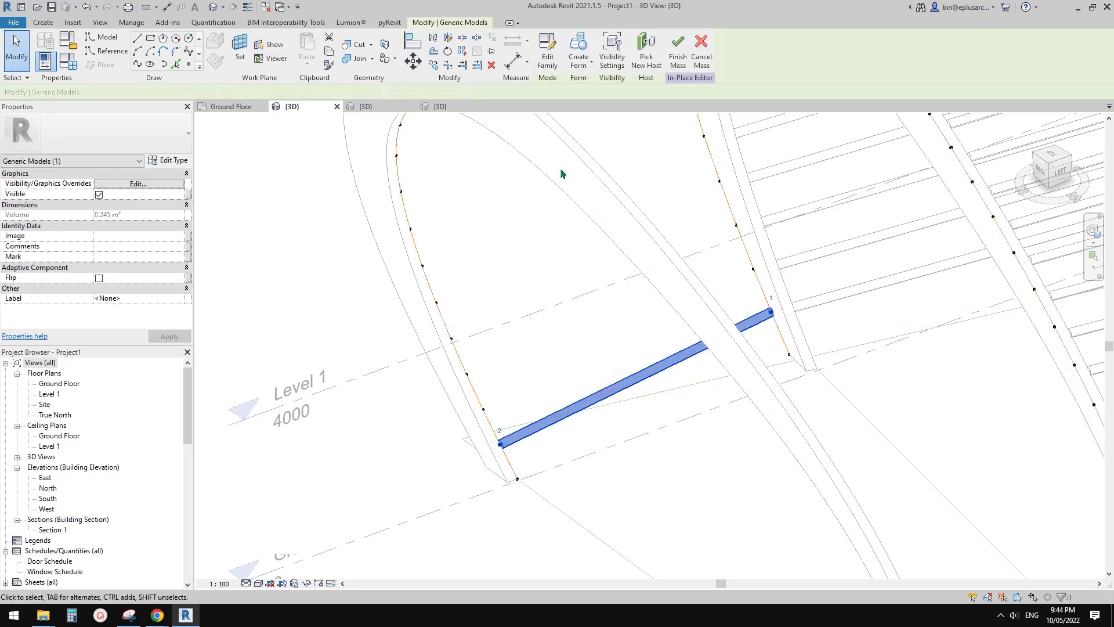
Step: Try repeating the single tube along the two divided paths and undo the repeat
left_click(462, 53)
left_click(593, 230)
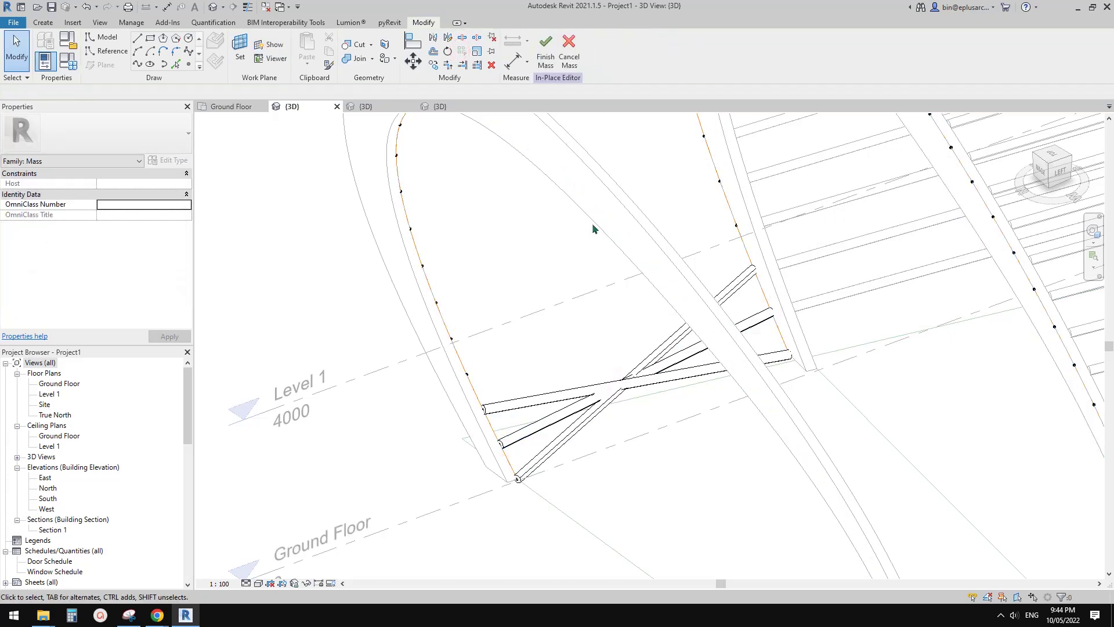
middle_click_drag(592, 231, 691, 343, "shift")
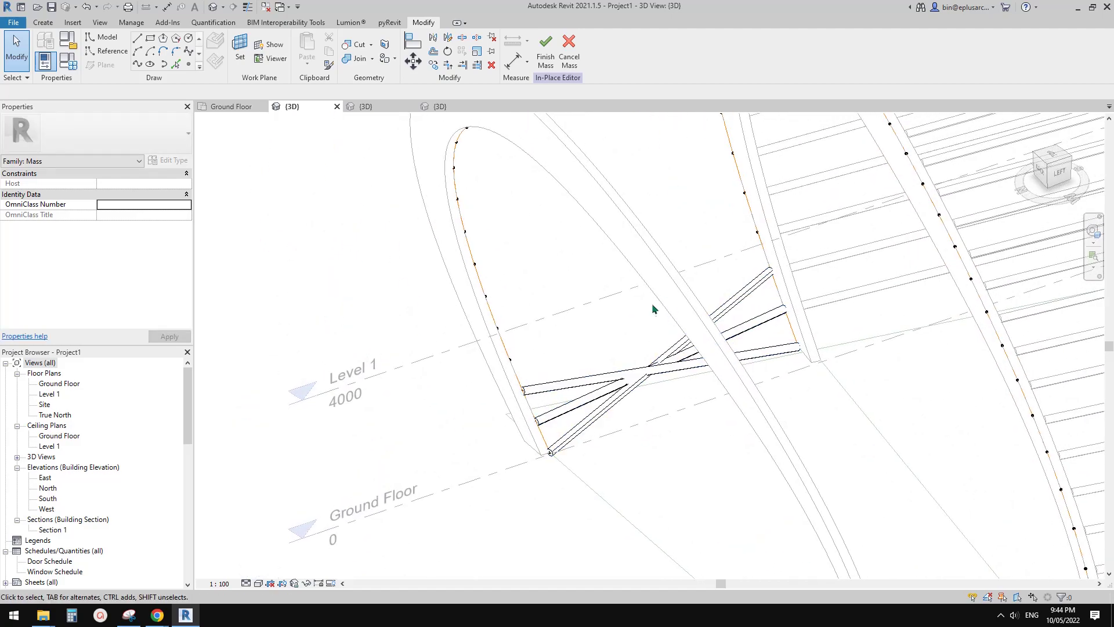
middle_click_drag(715, 350, 742, 352, "shift")
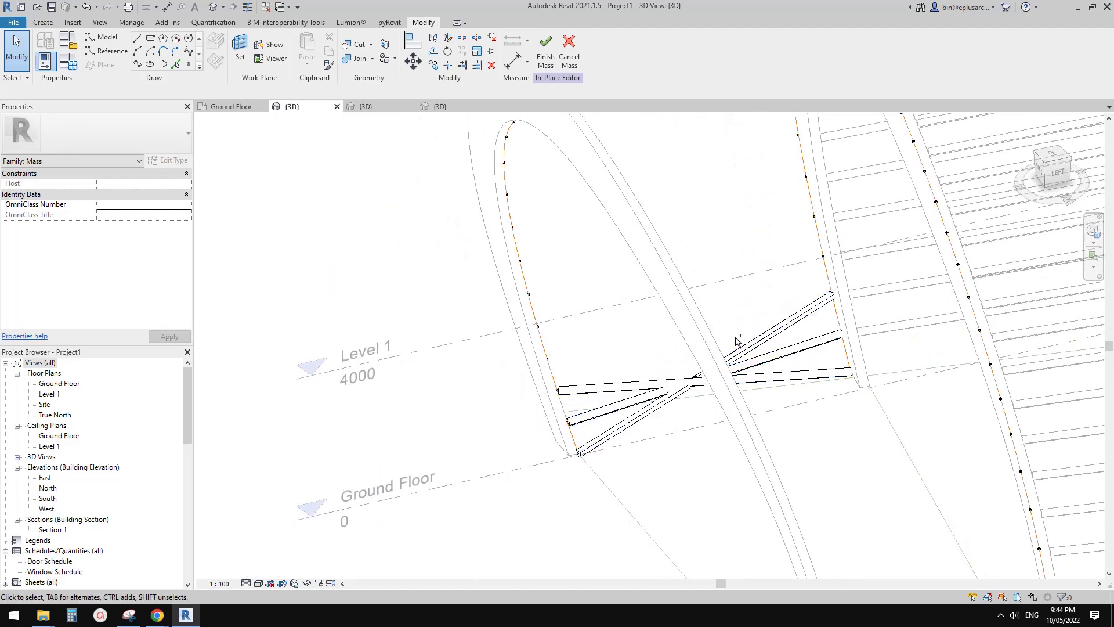
key("ctrl+z")
Step: Place a second Family2 tube between the next pair of matching nodes, directly above the first tube
middle_click_drag(746, 346, 807, 355, "shift")
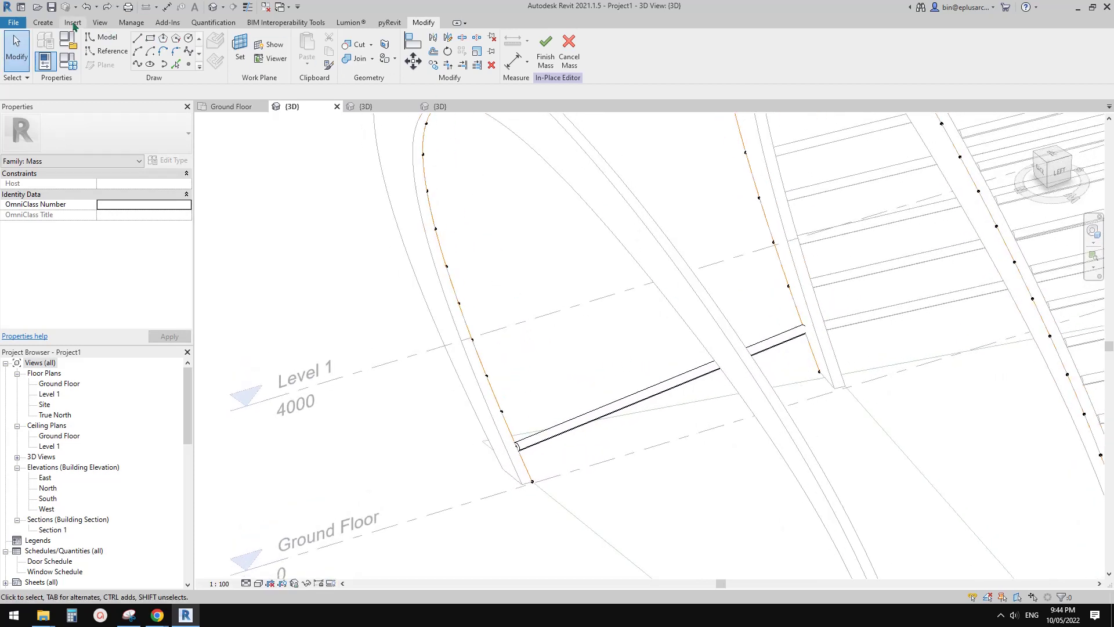
left_click(312, 48)
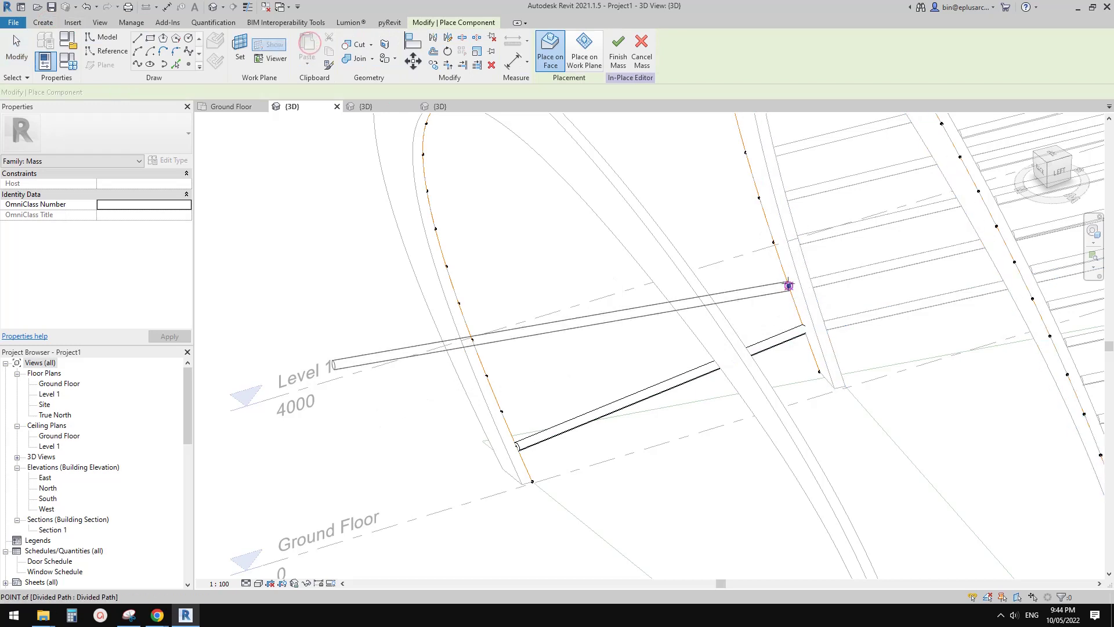
left_click(787, 285)
key("Escape")
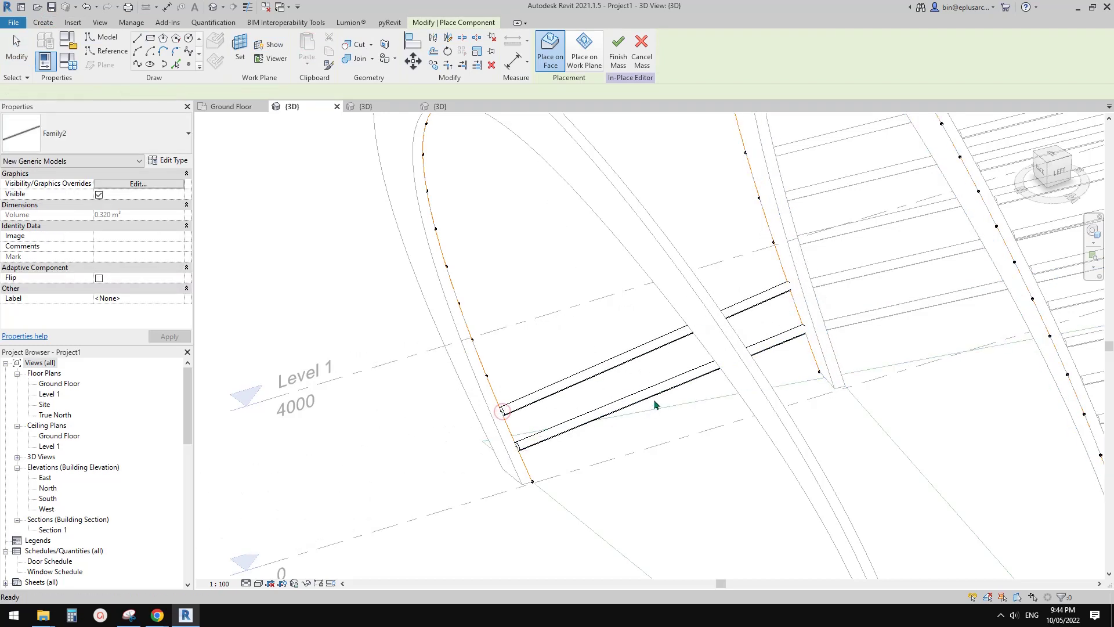
Step: Repeat the two tubes together along both divided paths to fill the span between the arches
left_click(657, 392)
left_click(641, 353, "ctrl")
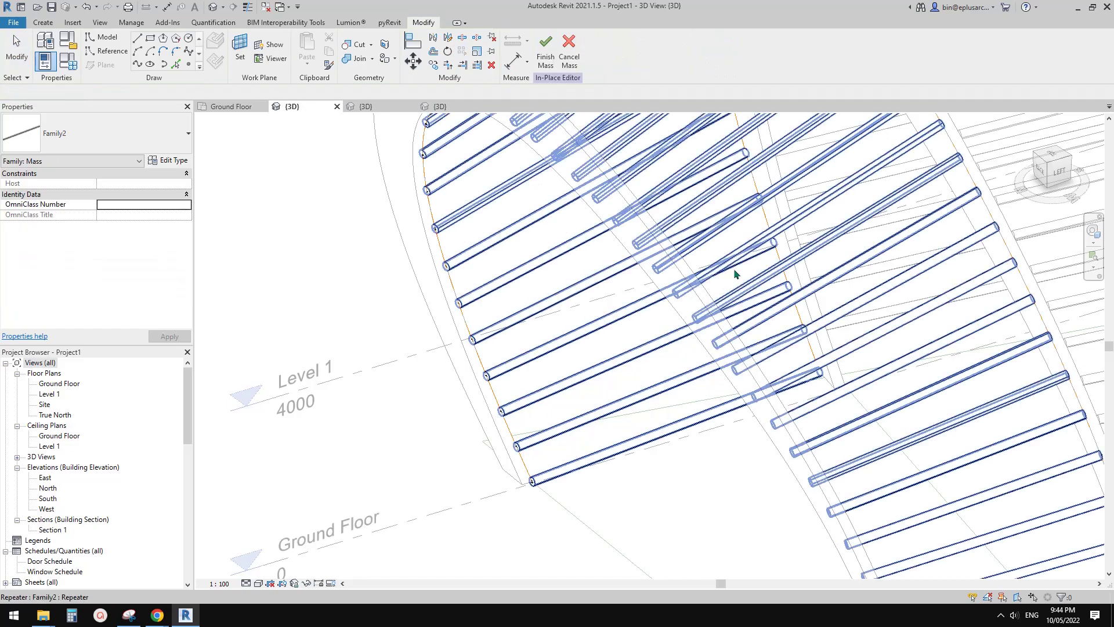
scroll(734, 271, "down", 3)
middle_click_drag(722, 281, 929, 318, "shift")
Step: Remove the repeater from the tube array and select several tubes individually to check they are independent components
left_click(647, 305)
mouse_move(647, 305)
middle_mouse_down("shift")
mouse_move(680, 346)
mouse_move(713, 323)
mouse_move(736, 378)
mouse_move(728, 372)
middle_mouse_up("shift")
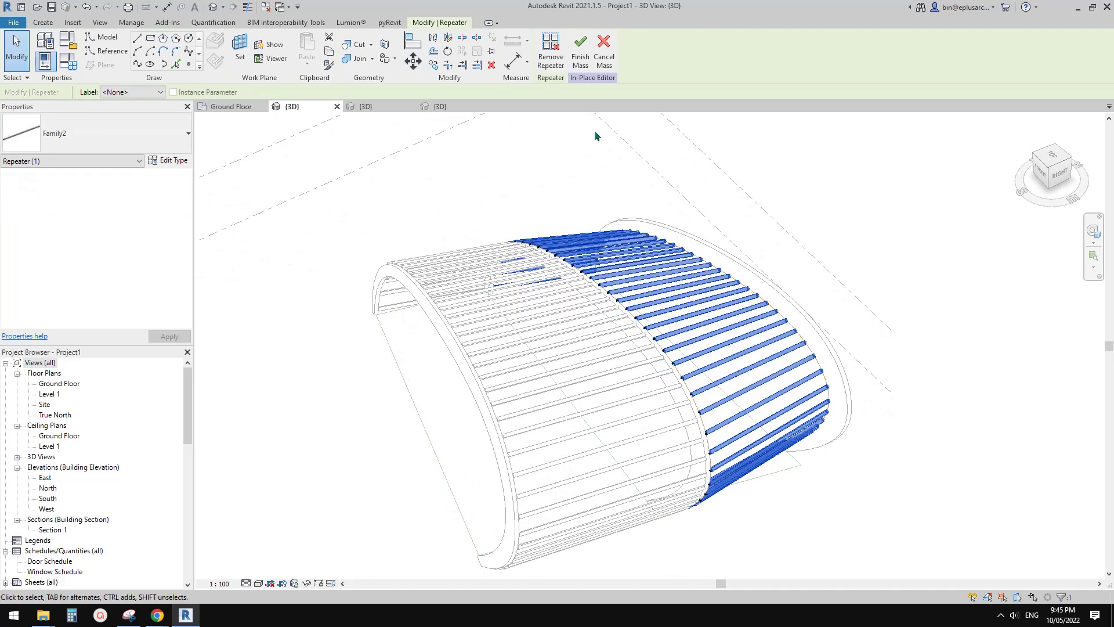
left_click(549, 61)
left_click(814, 298)
left_click(738, 342)
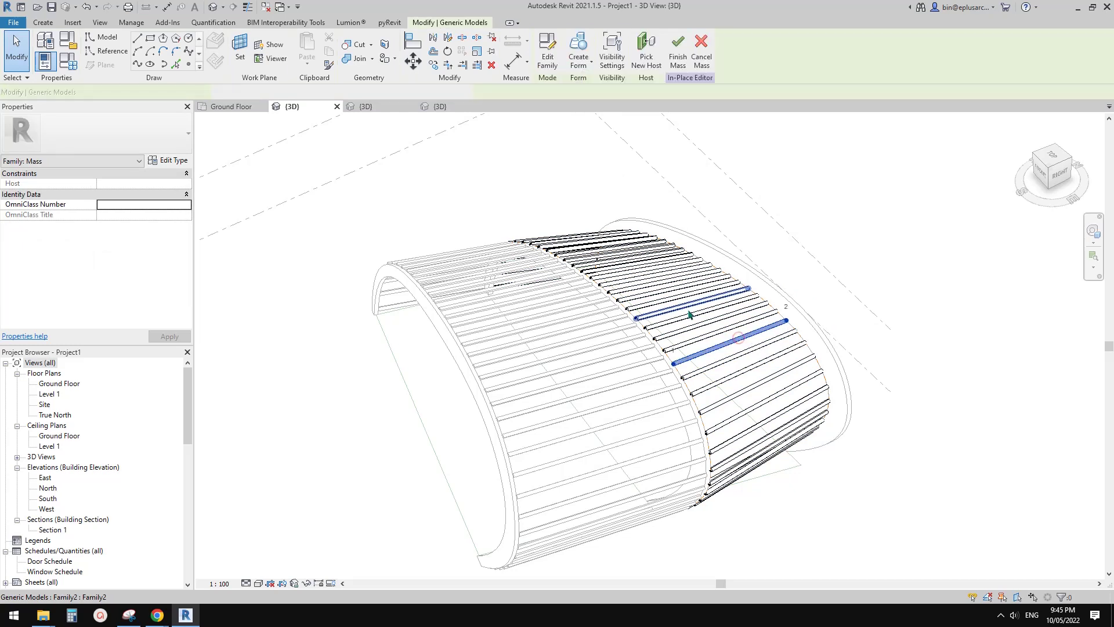
left_click(690, 314)
left_click(762, 376)
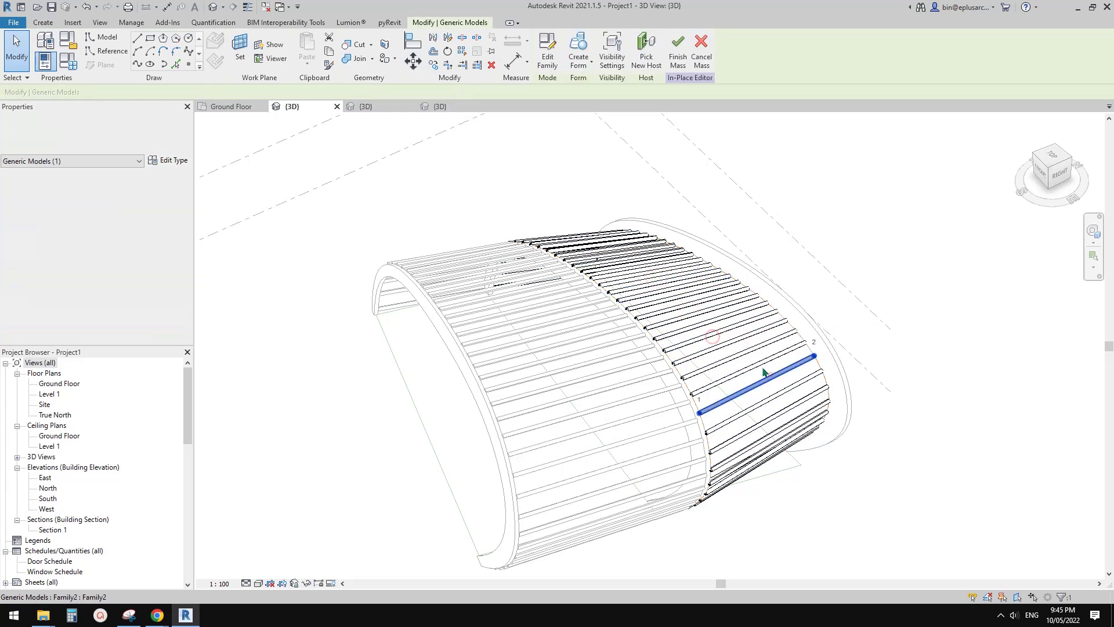
Step: Finish the in-place tube mass and check the reference photo of the resort skin in the Google Docs document
left_click(699, 315)
left_click(690, 174)
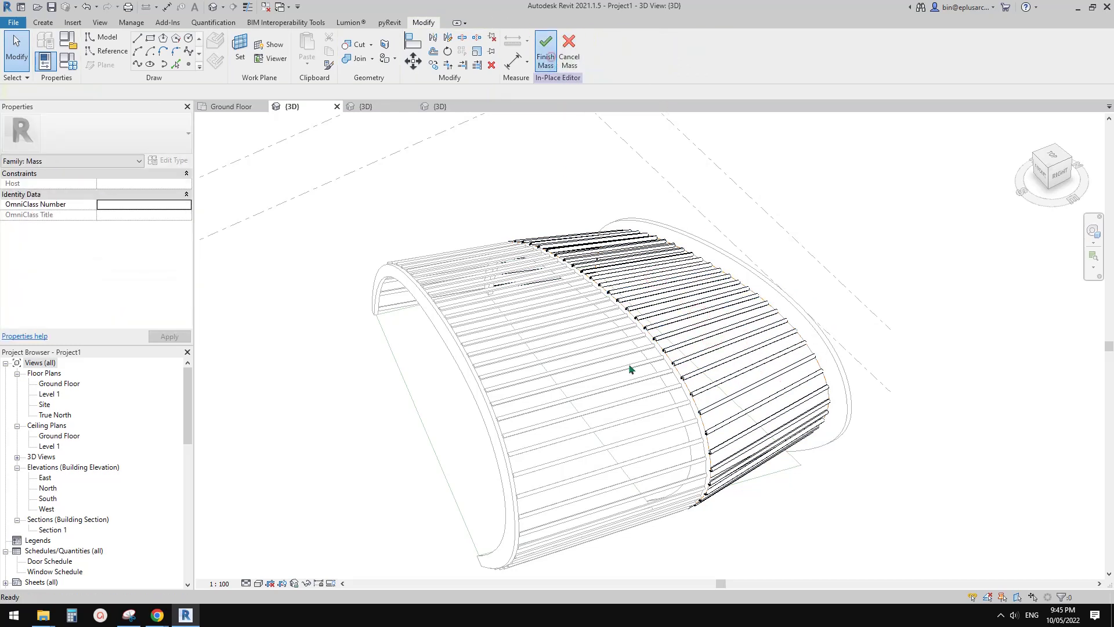
left_click(555, 362)
scroll(590, 419, "down", 1)
middle_click_drag(598, 395, 691, 429)
key("Escape")
left_click(170, 614)
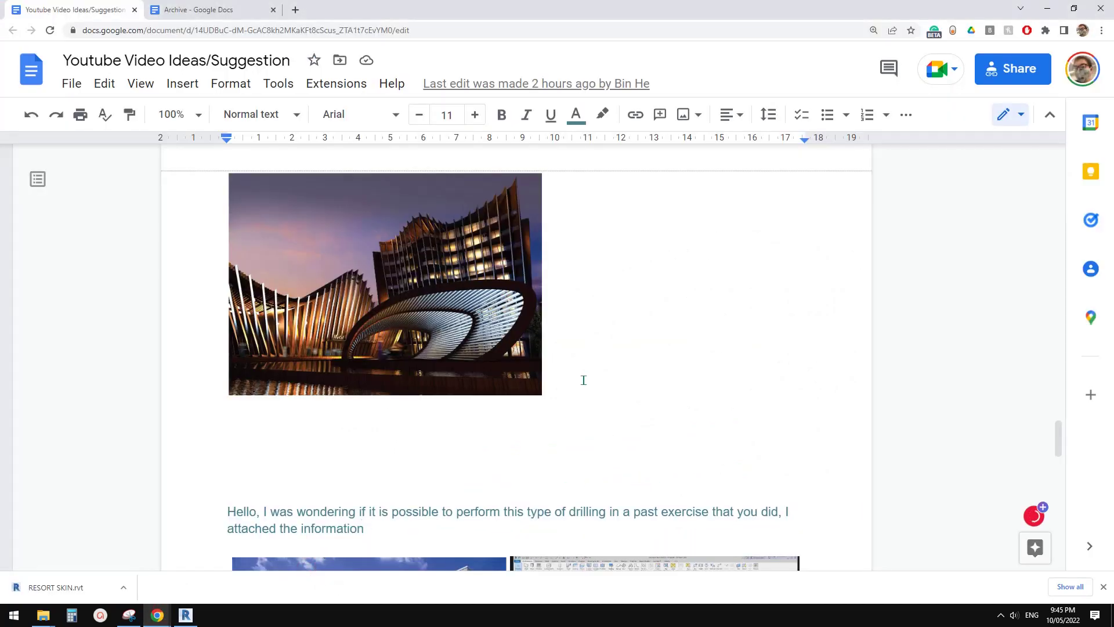
left_click(197, 612)
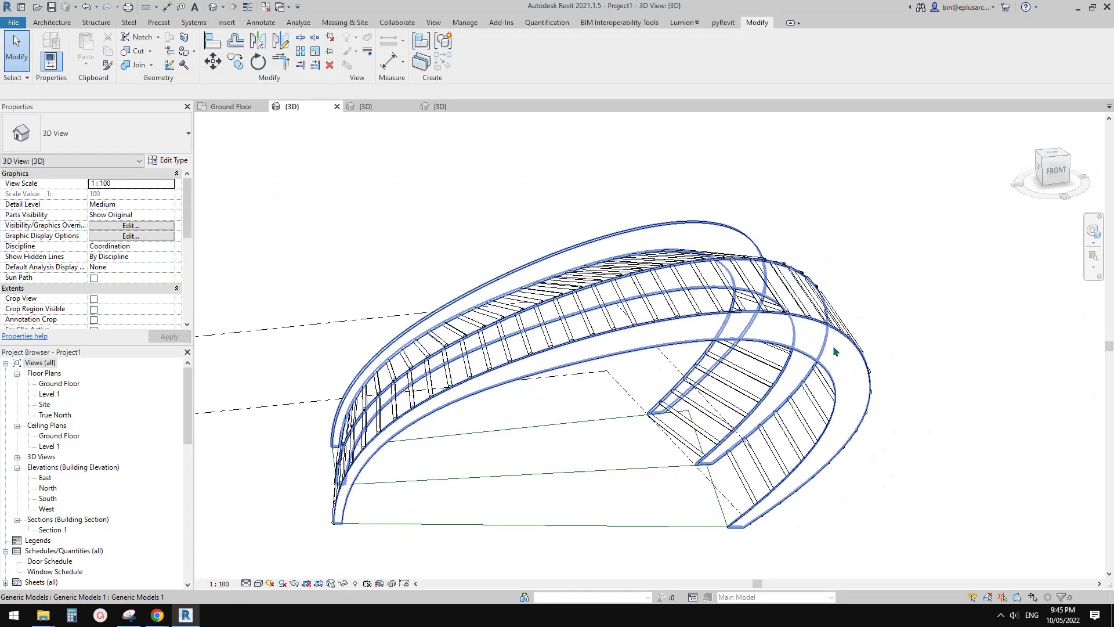
Step: Edit the front arch's extrusion in place and pull two upper control points of its outer spline outward to widen the band
left_click(860, 374)
middle_click_drag(860, 374, 791, 188, "shift")
left_click(474, 51)
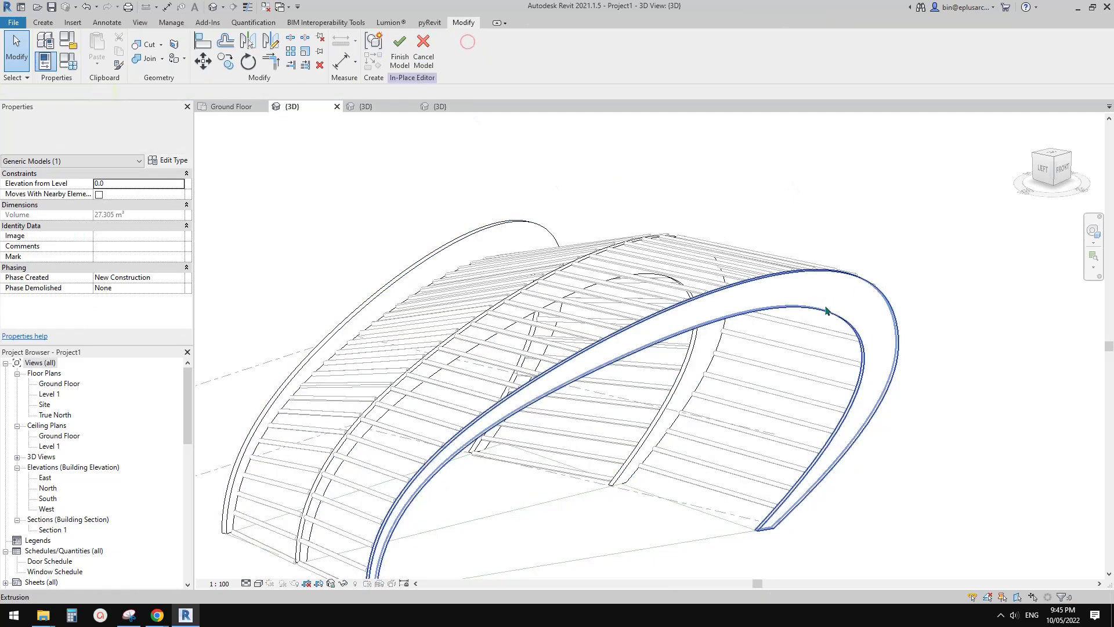
left_click(843, 302)
double_click(837, 289)
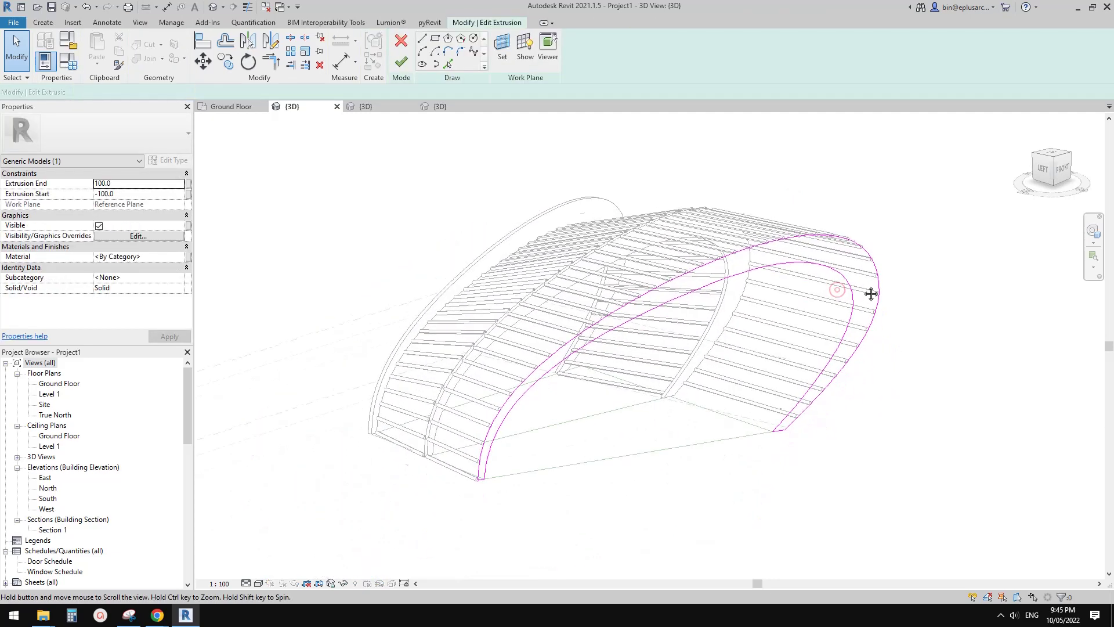
middle_click_drag(902, 284, 903, 285)
left_click_drag(898, 282, 945, 268)
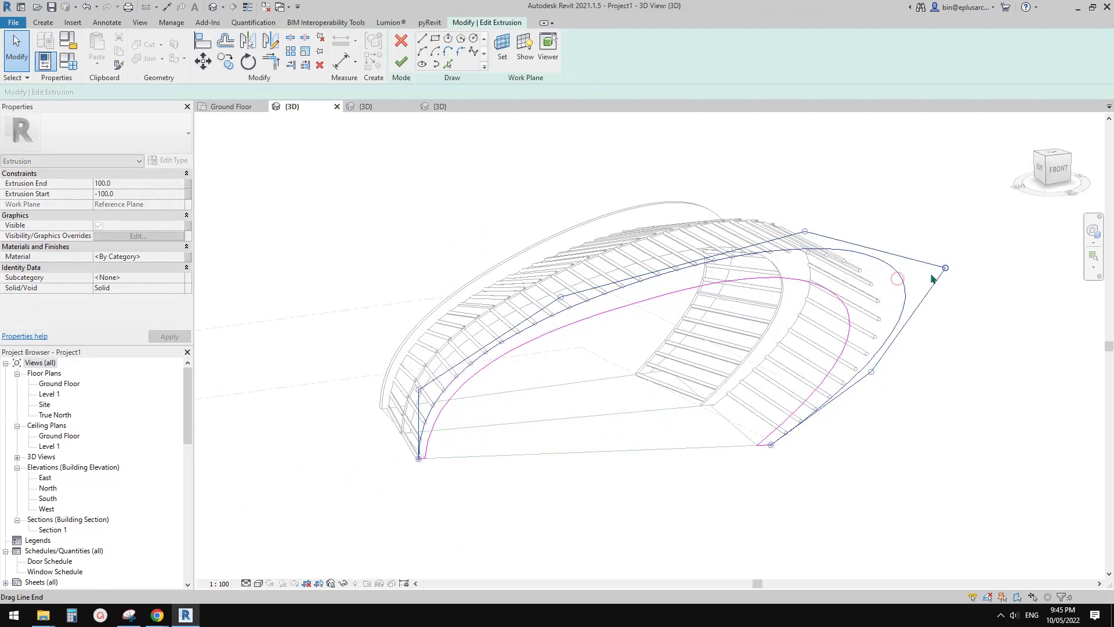
left_click_drag(804, 231, 840, 195)
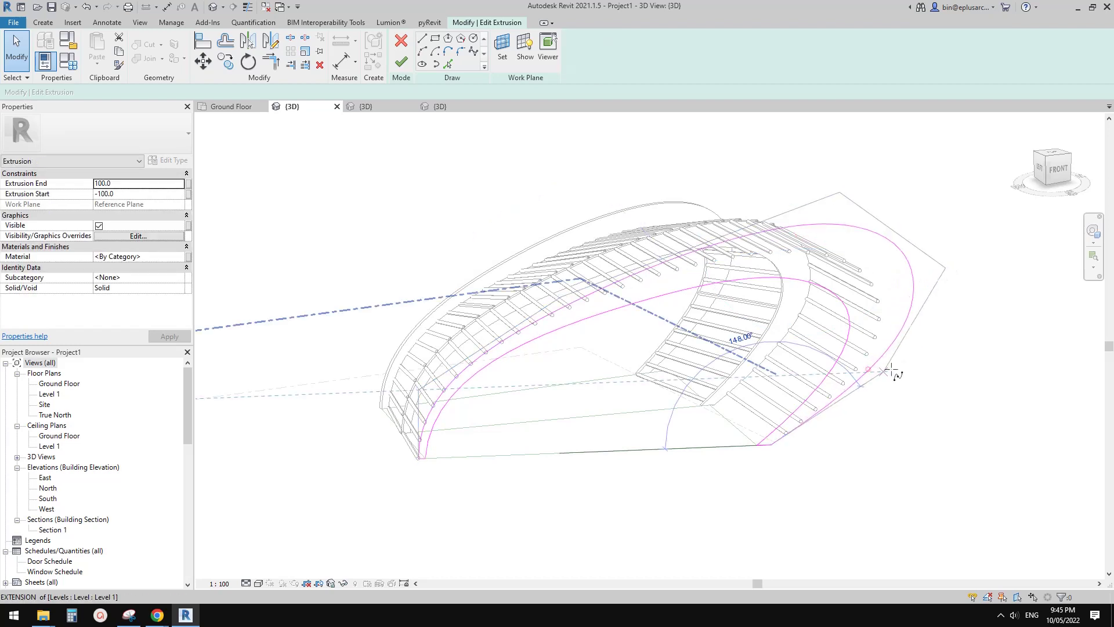
left_click(401, 62)
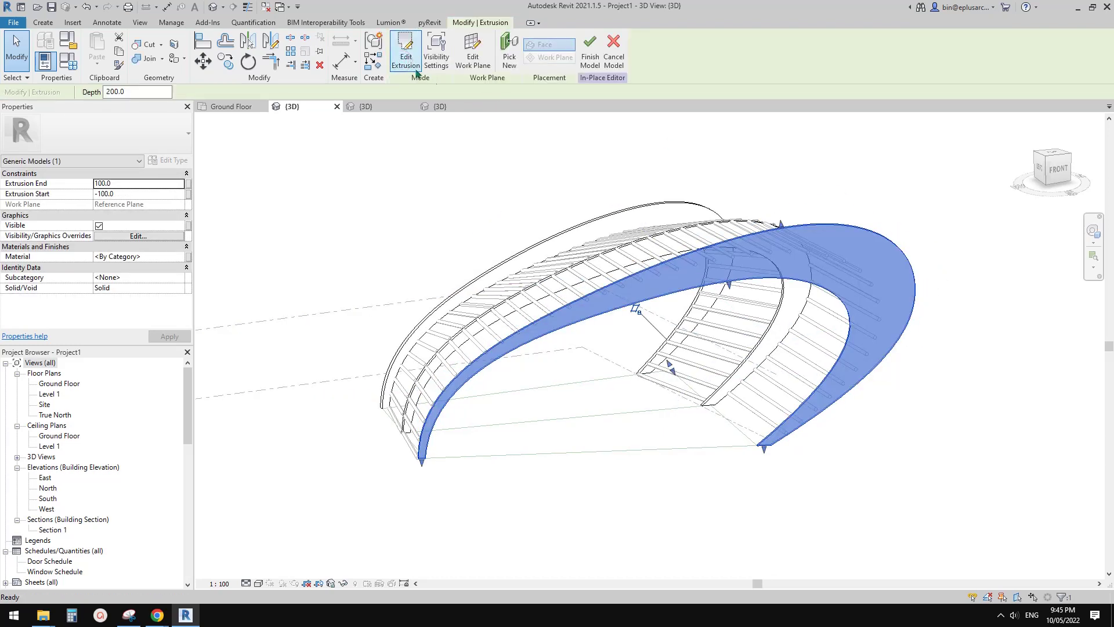
middle_click_drag(808, 174, 771, 203, "shift")
scroll(771, 203, "up", 5)
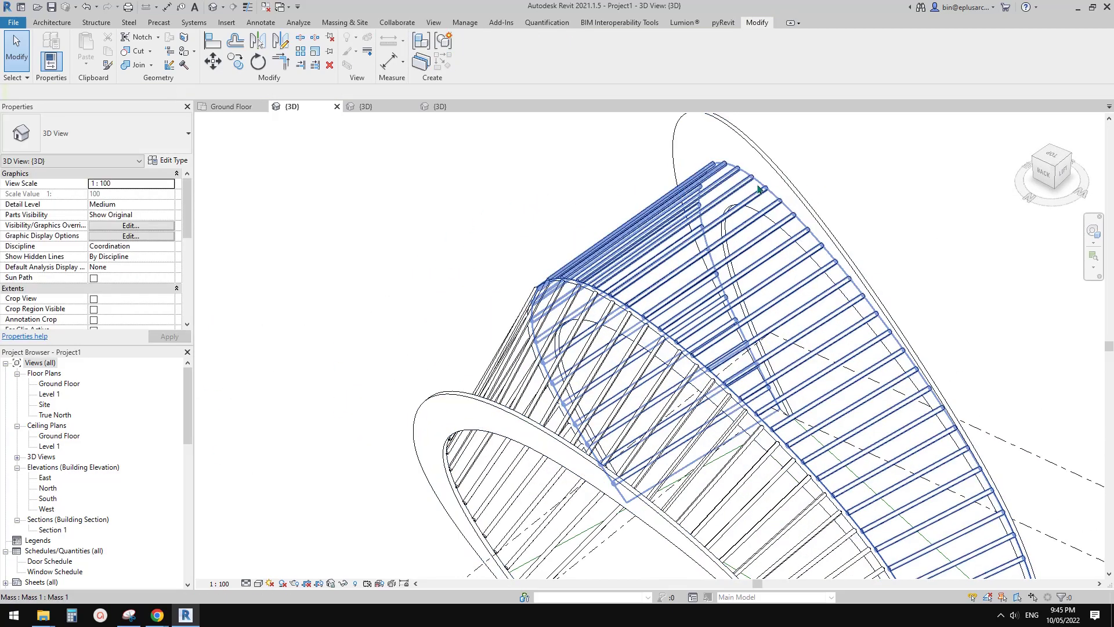
Step: Edit the front tube mass in place and replace its form's profile curve with the reshaped front arch's outer edge
left_click(757, 186)
middle_click_drag(757, 187, 842, 166, "shift")
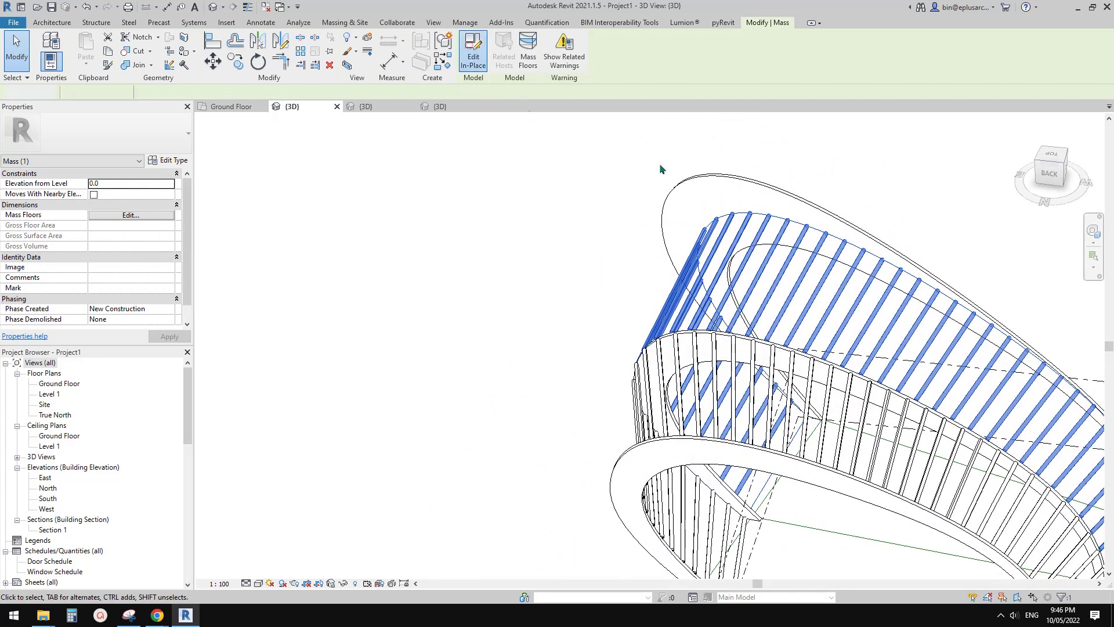
left_click(764, 218)
middle_click_drag(763, 215, 691, 140, "shift")
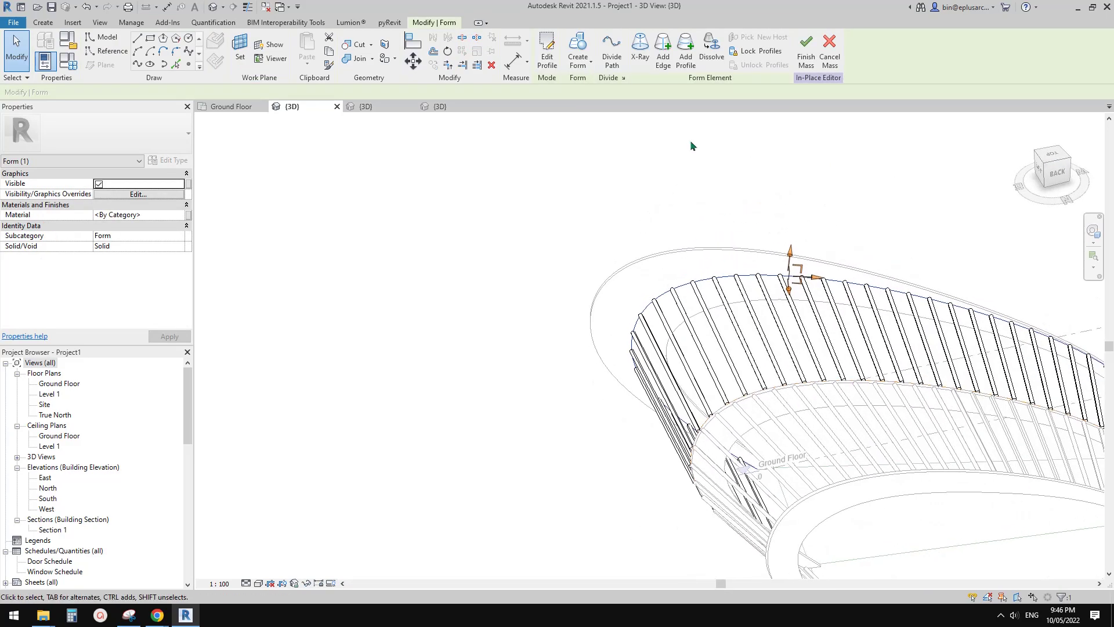
left_click(547, 58)
middle_click_drag(724, 275, 632, 177)
key("Delete")
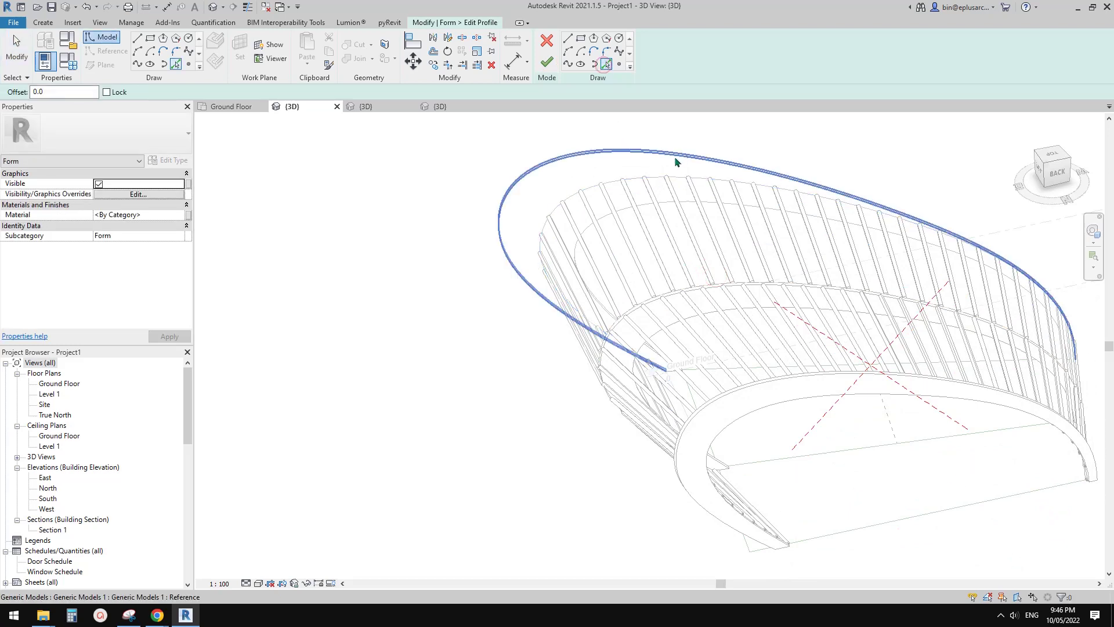
middle_click_drag(713, 228, 764, 226, "shift")
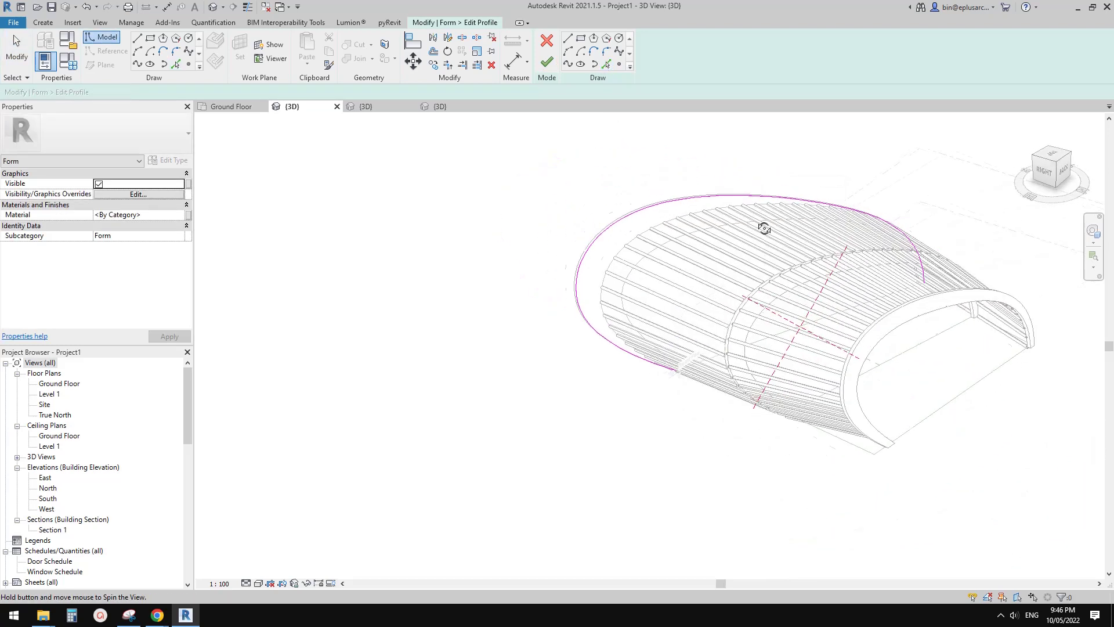
key("Escape")
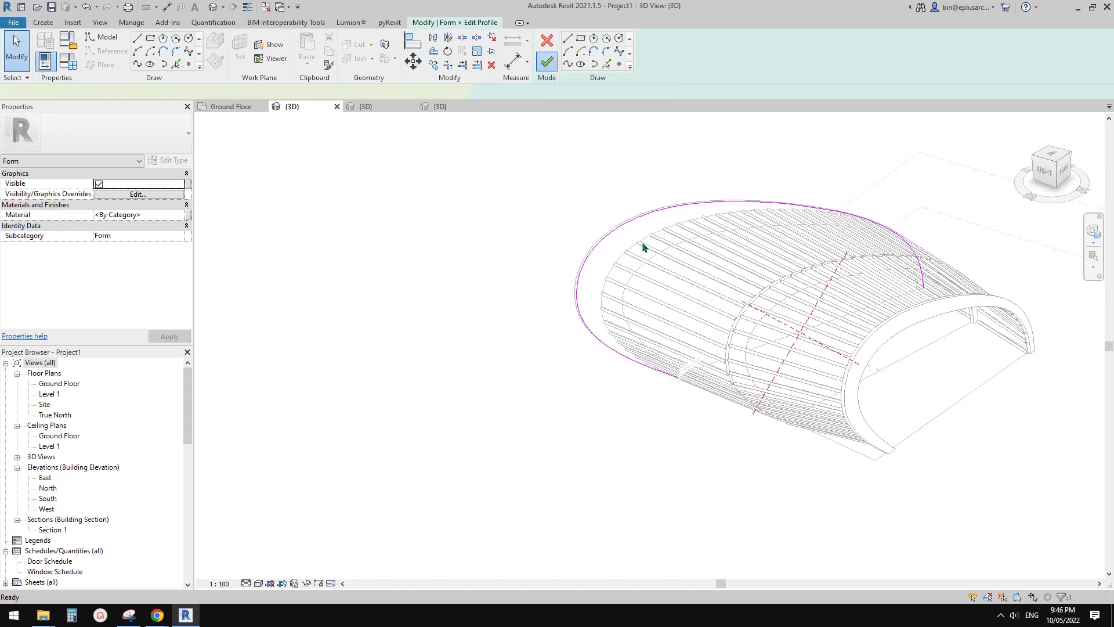
key("Escape")
middle_click_drag(725, 216, 774, 192, "shift")
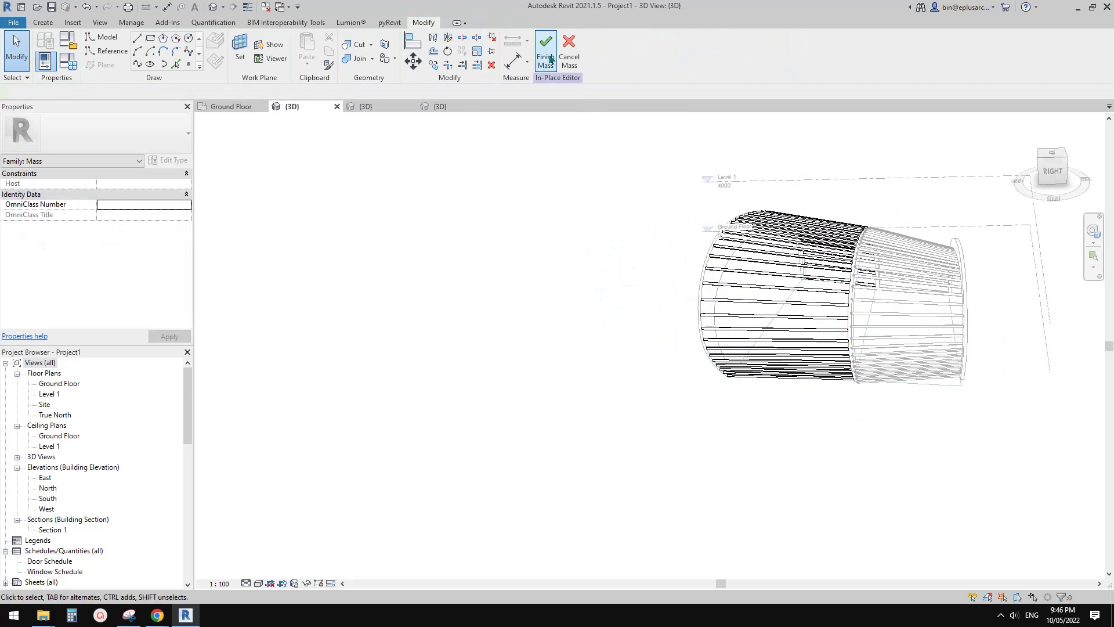
scroll(744, 280, "up", 1)
Step: Edit the back arch's extrusion in place and move the inner curve's end point inward along the ground to widen the frame
middle_click_drag(746, 281, 492, 90, "shift")
left_click(727, 286)
key("Escape")
left_click(467, 239)
left_click(473, 55)
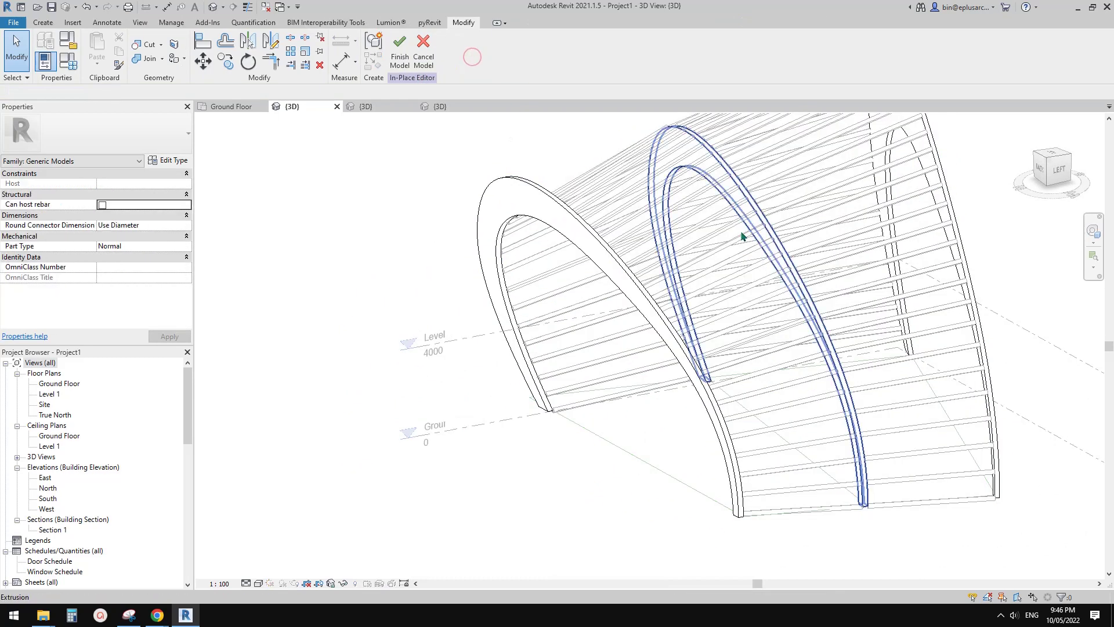
middle_click_drag(754, 244, 808, 264, "shift")
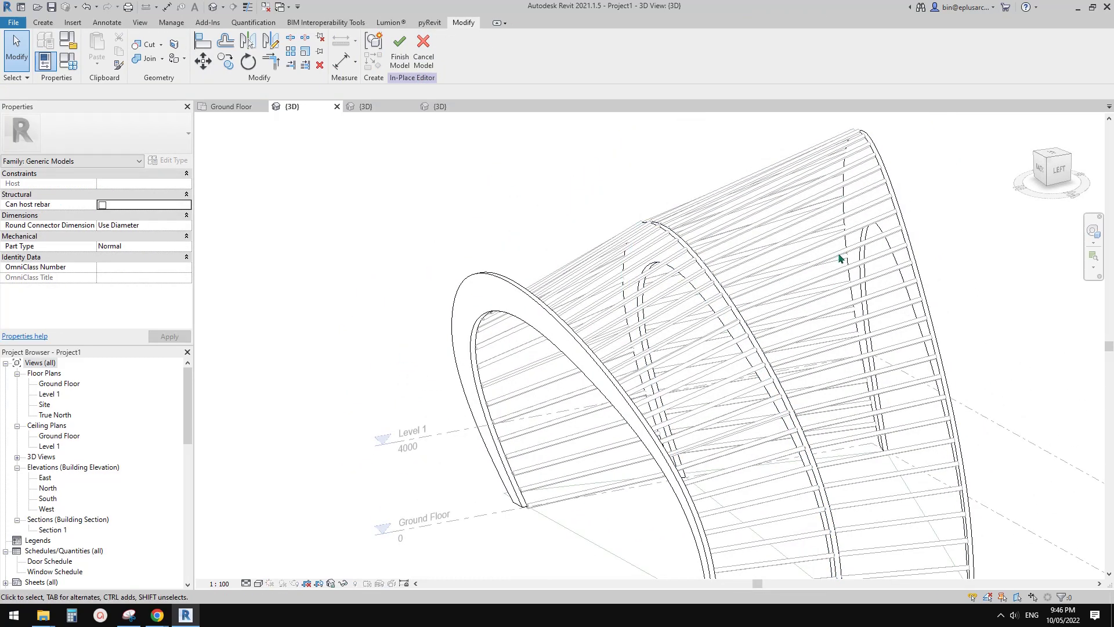
middle_click_drag(816, 227, 768, 294, "shift")
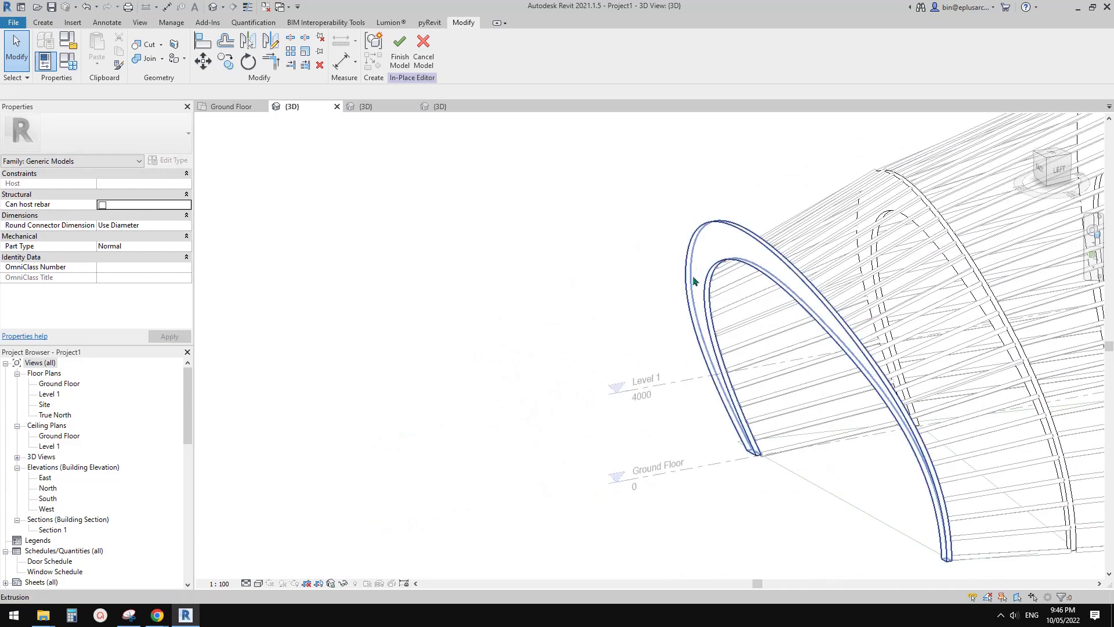
double_click(712, 298)
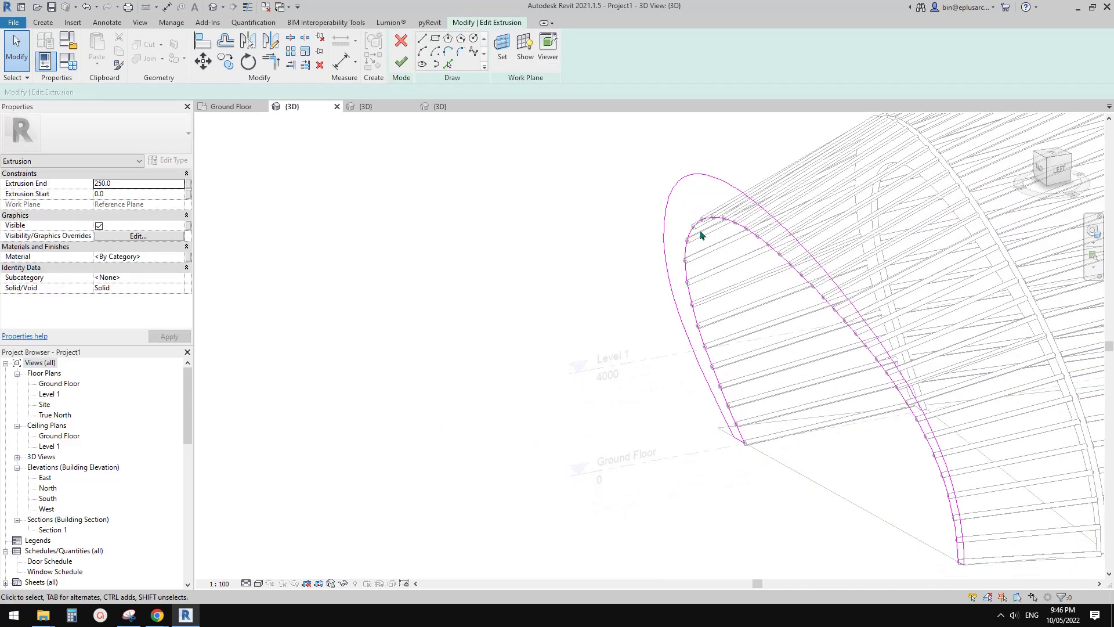
left_click(701, 225)
mouse_move(701, 225)
middle_mouse_down("shift")
mouse_move(681, 231)
mouse_move(791, 261)
mouse_move(744, 476)
middle_mouse_up("shift")
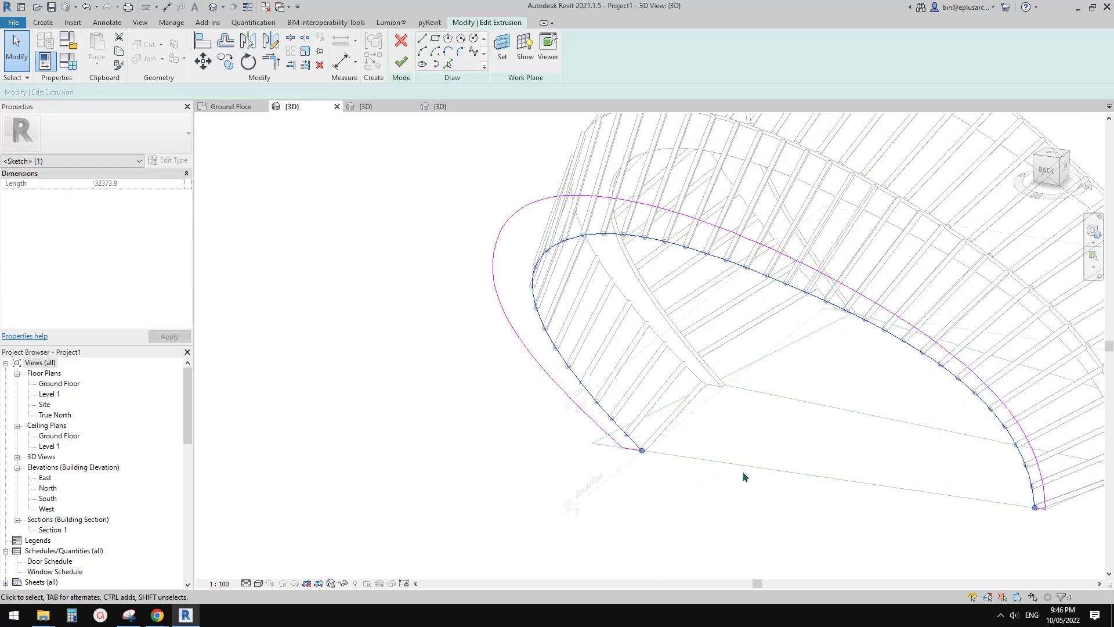
mouse_move(641, 450)
left_mouse_down()
mouse_move(674, 458)
mouse_move(643, 451)
left_mouse_up()
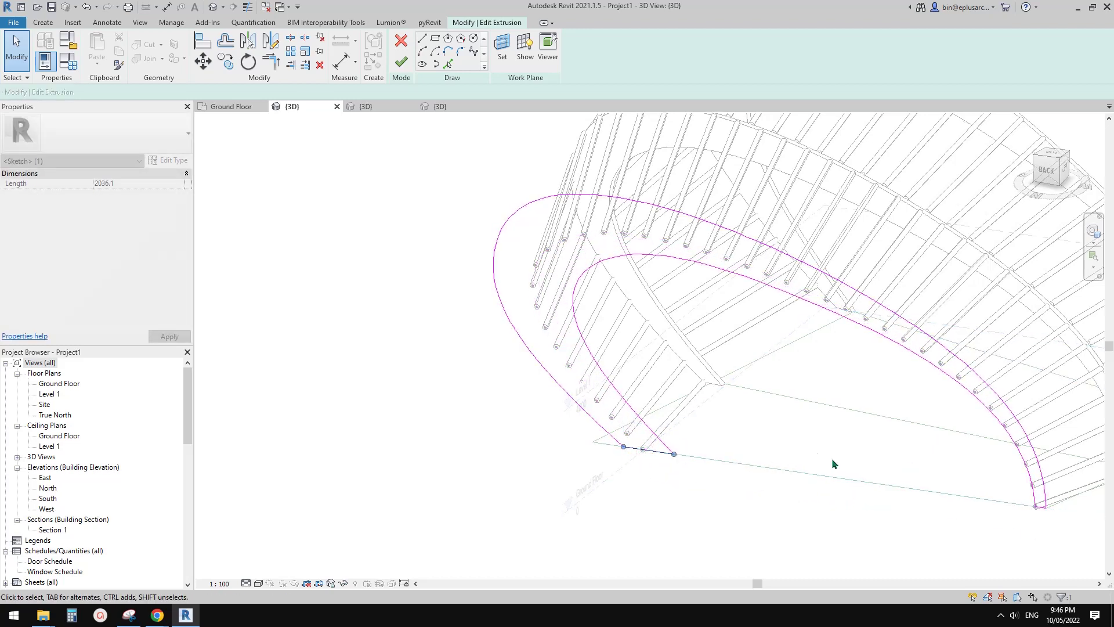
left_click(401, 62)
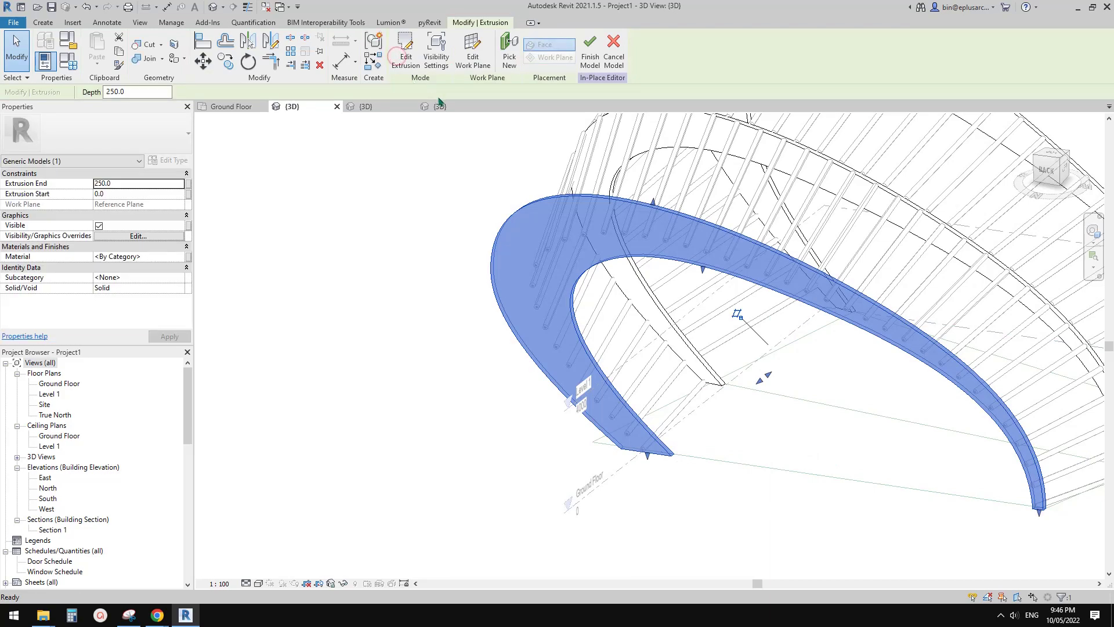
key("Escape")
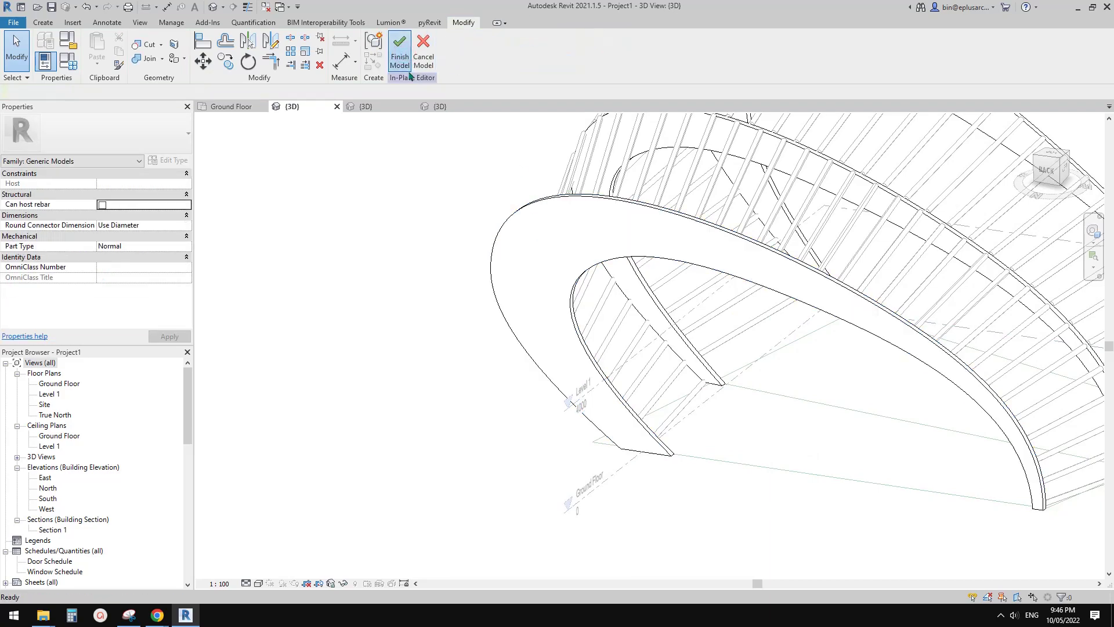
middle_click_drag(730, 252, 887, 429, "shift")
Step: Examine from several sides how the back span's tubes line up with the reshaped back arch
left_click(818, 252)
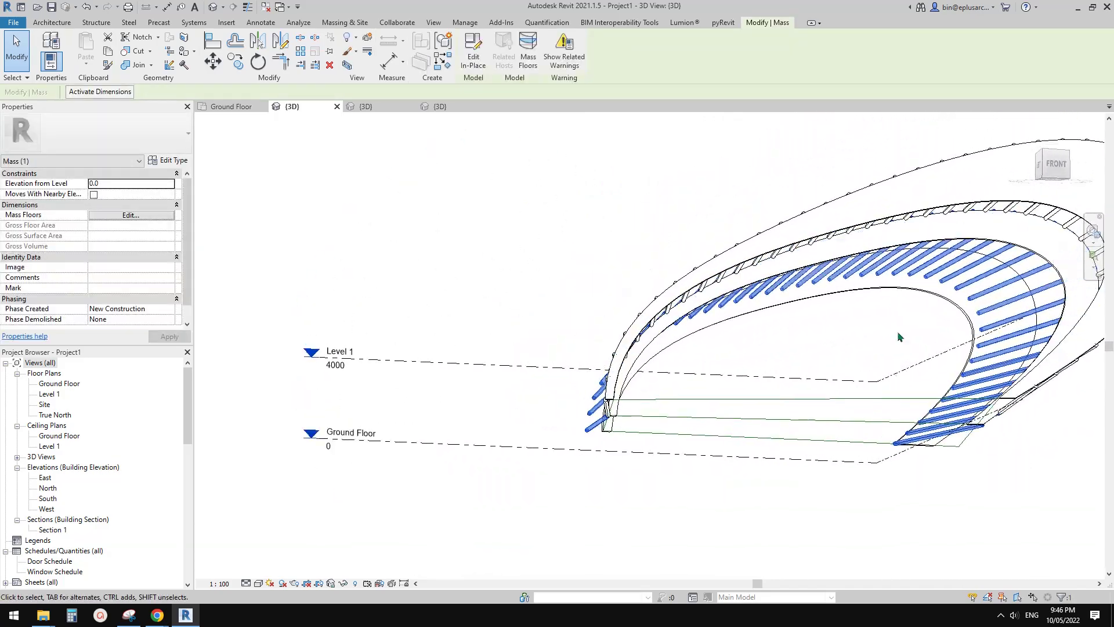
middle_click_drag(911, 304, 874, 312, "shift")
middle_click_drag(743, 432, 685, 303, "shift")
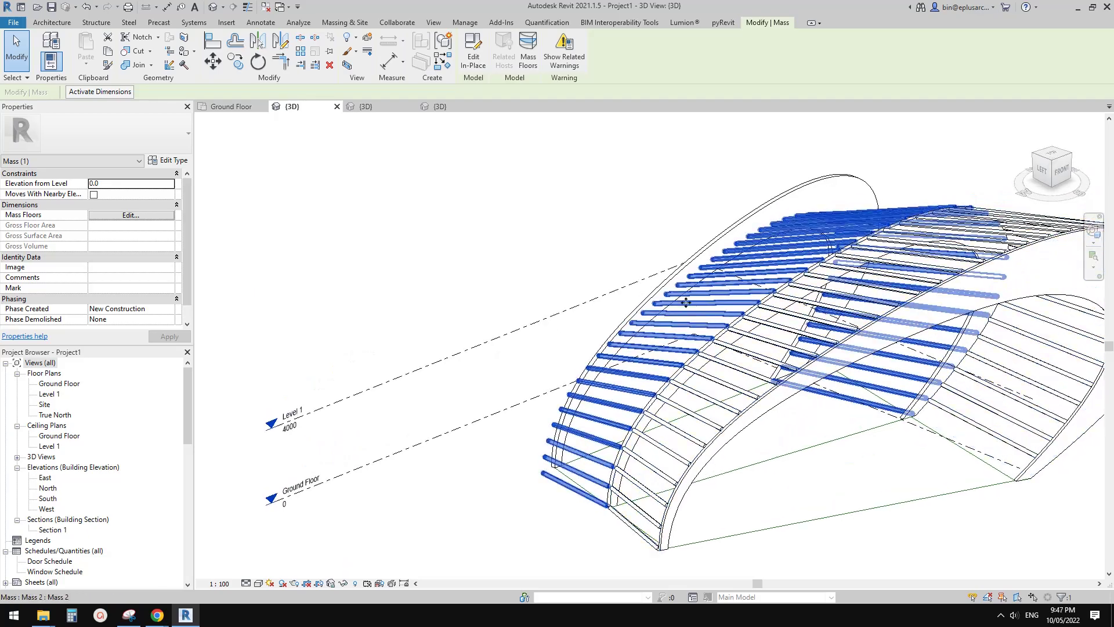
middle_click_drag(578, 383, 656, 385, "shift")
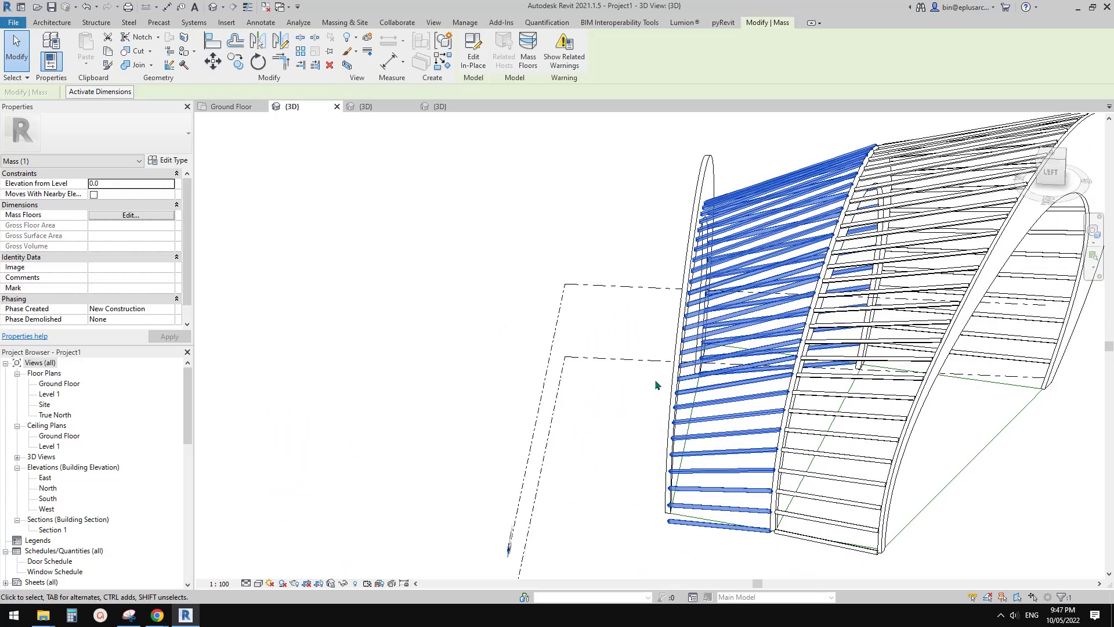
middle_click_drag(661, 428, 754, 360, "shift")
left_click(713, 343)
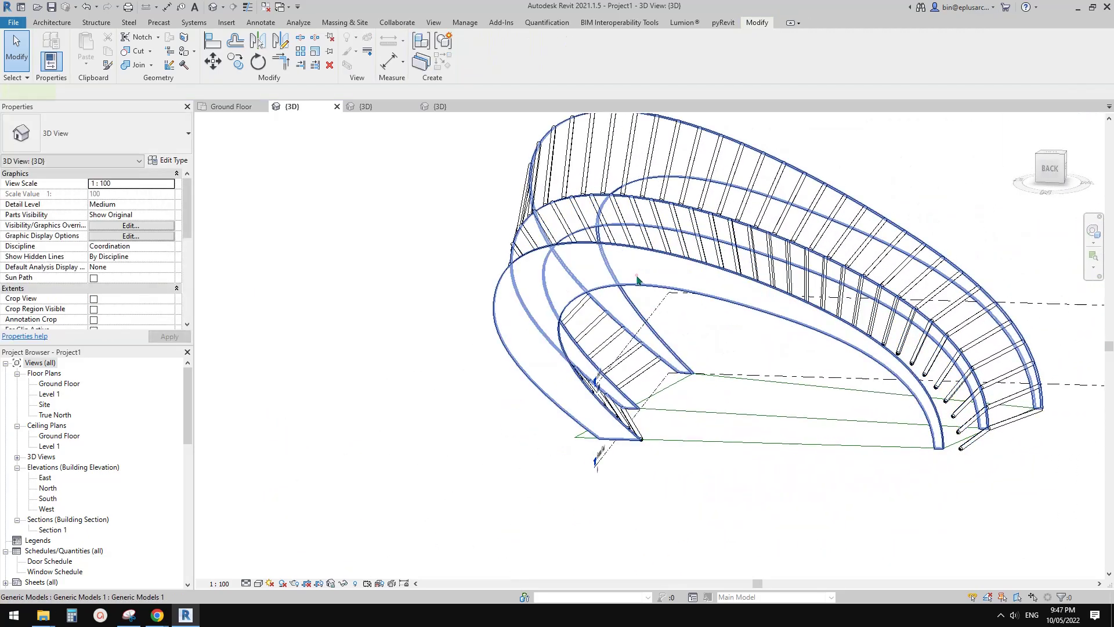
left_click(637, 275)
middle_click_drag(632, 290, 510, 406, "shift")
Step: Edit the back span's tube mass in place and select the divided path that carries the tube ends
left_click(551, 173)
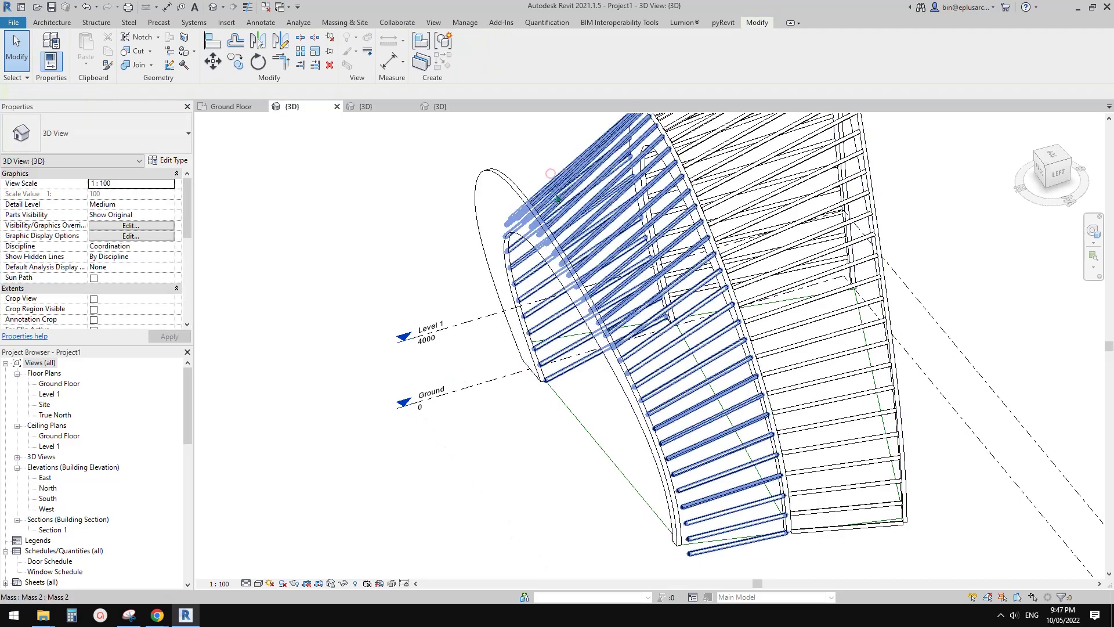
left_click(556, 193)
middle_click_drag(559, 207, 579, 145)
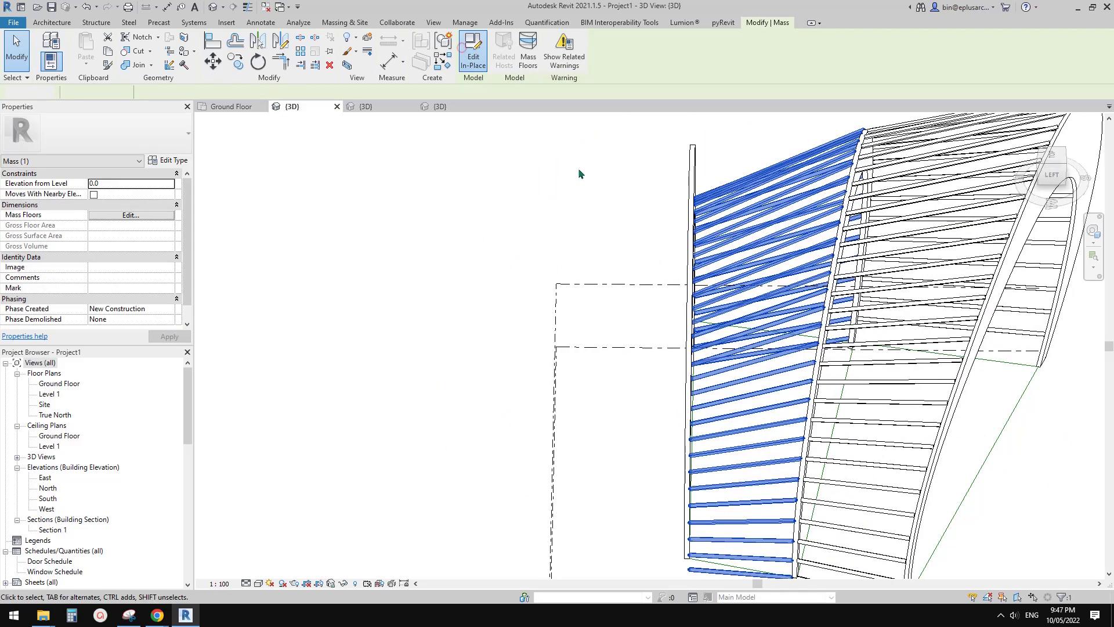
middle_click_drag(758, 261, 475, 174)
left_click(808, 355)
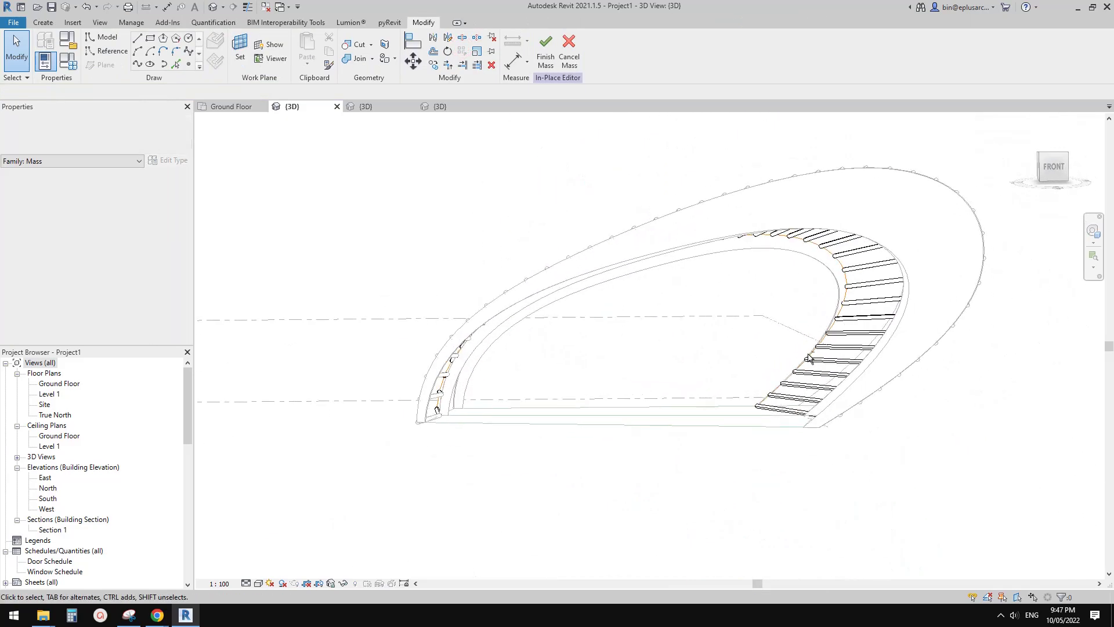
middle_click_drag(721, 353, 729, 253, "shift")
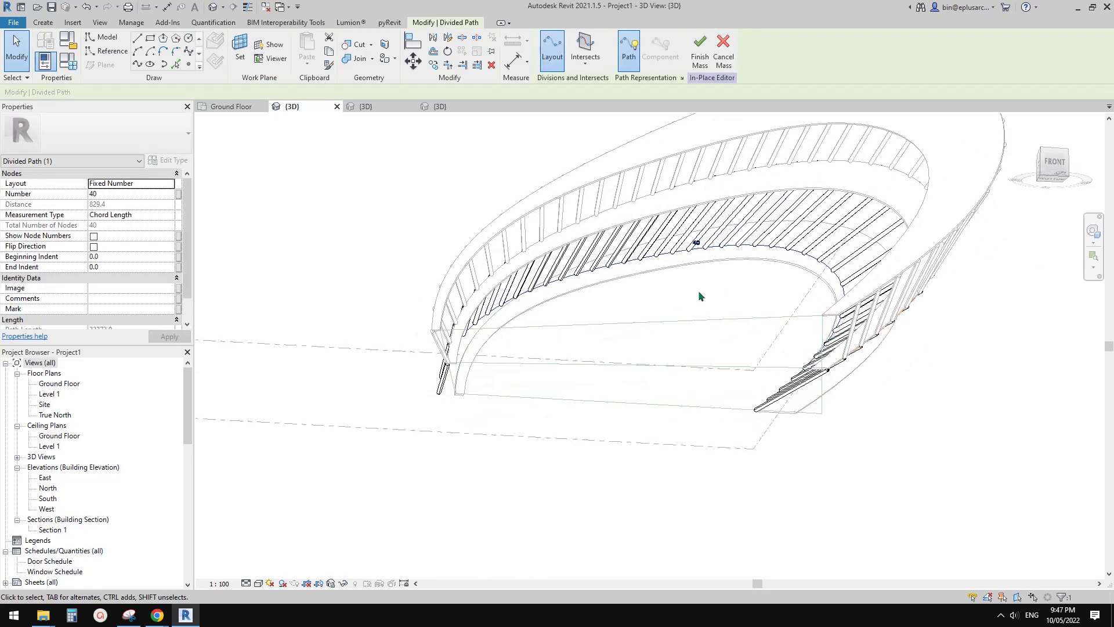
Step: Examine the tube ends near the back arch's foot and identify the divided path and its underlying reference line
middle_click_drag(699, 297, 905, 423, "shift")
scroll(877, 341, "up", 2)
left_click(877, 340)
scroll(905, 423, "up", 1)
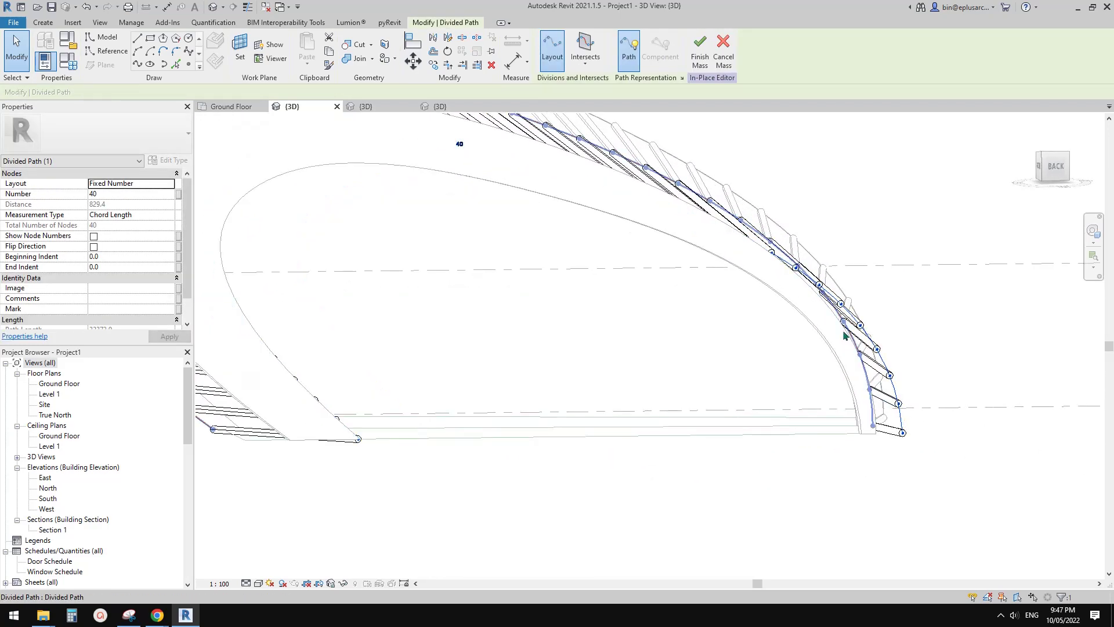
left_click(901, 420)
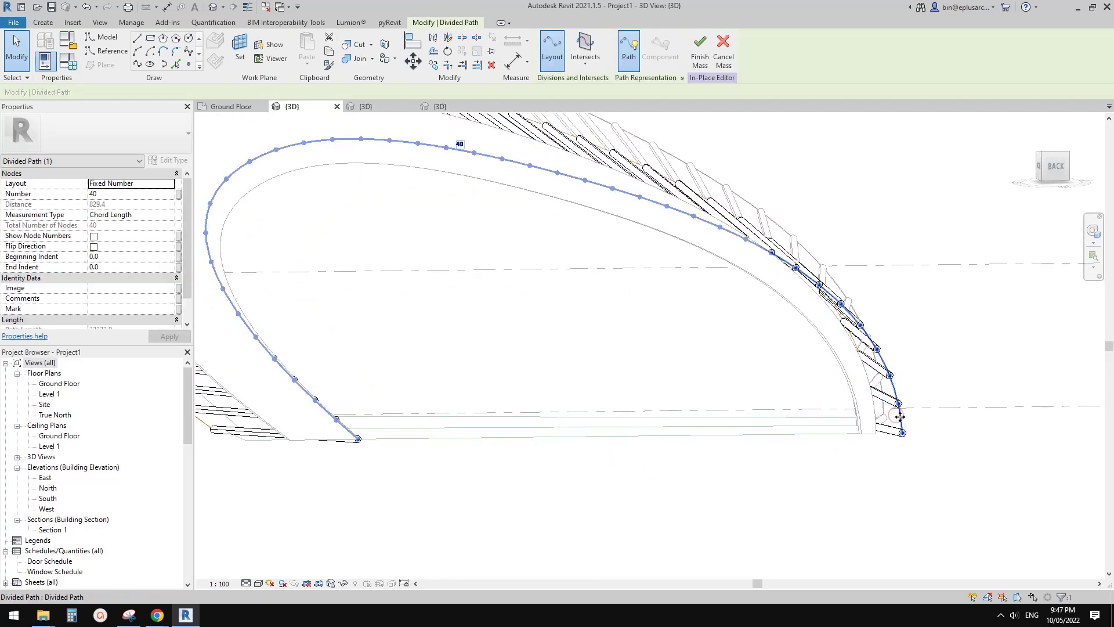
key("Escape")
left_click(903, 421)
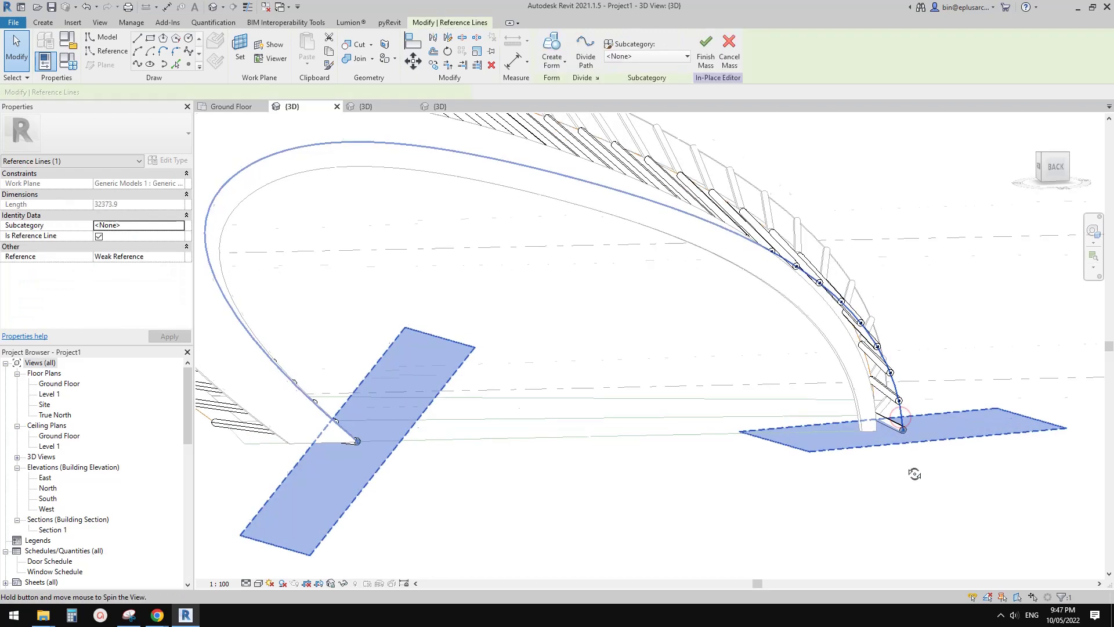
middle_click_drag(915, 472, 963, 479, "shift")
left_click(977, 484)
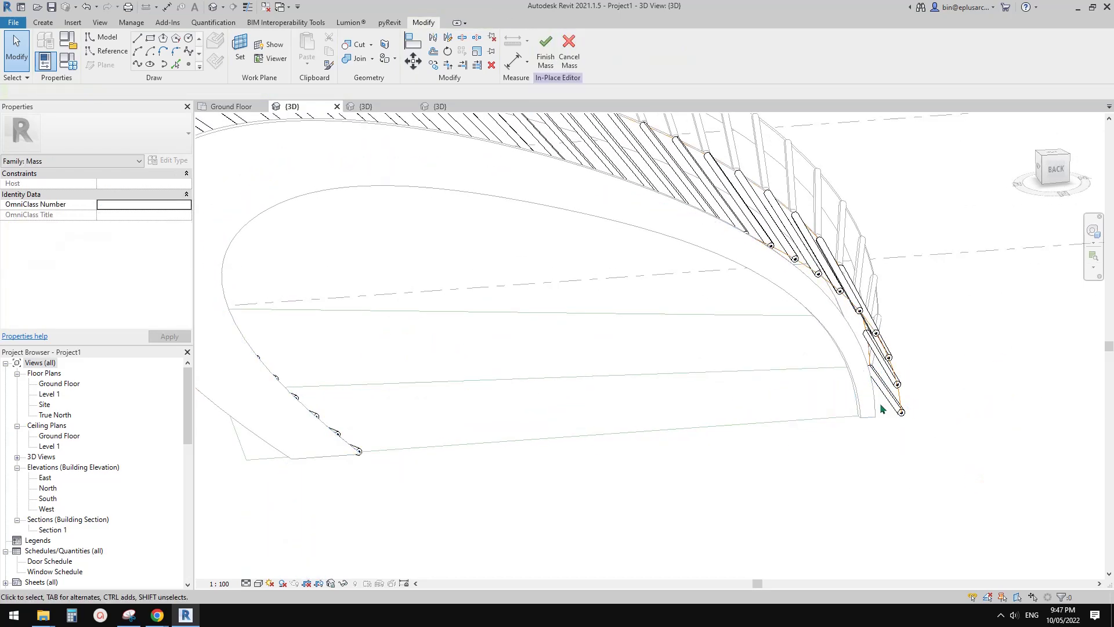
Step: Select the reference line under the back span's divided path and snap its end point to the reshaped back arch's inner foot
middle_click_drag(881, 404, 903, 393, "shift")
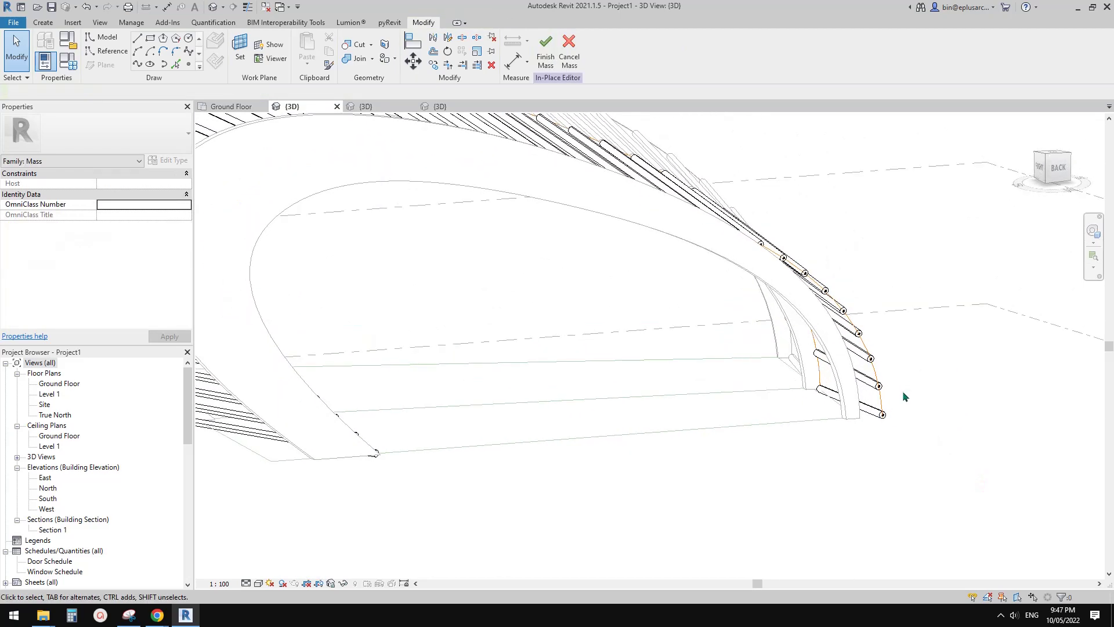
left_click(858, 341)
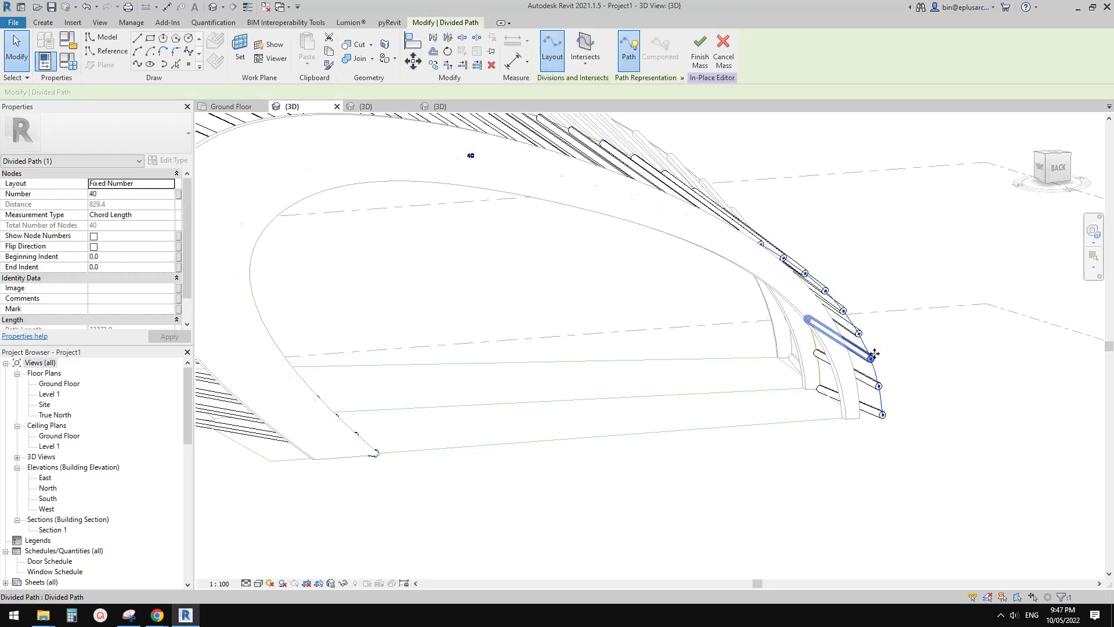
left_click(874, 346)
left_click(864, 343)
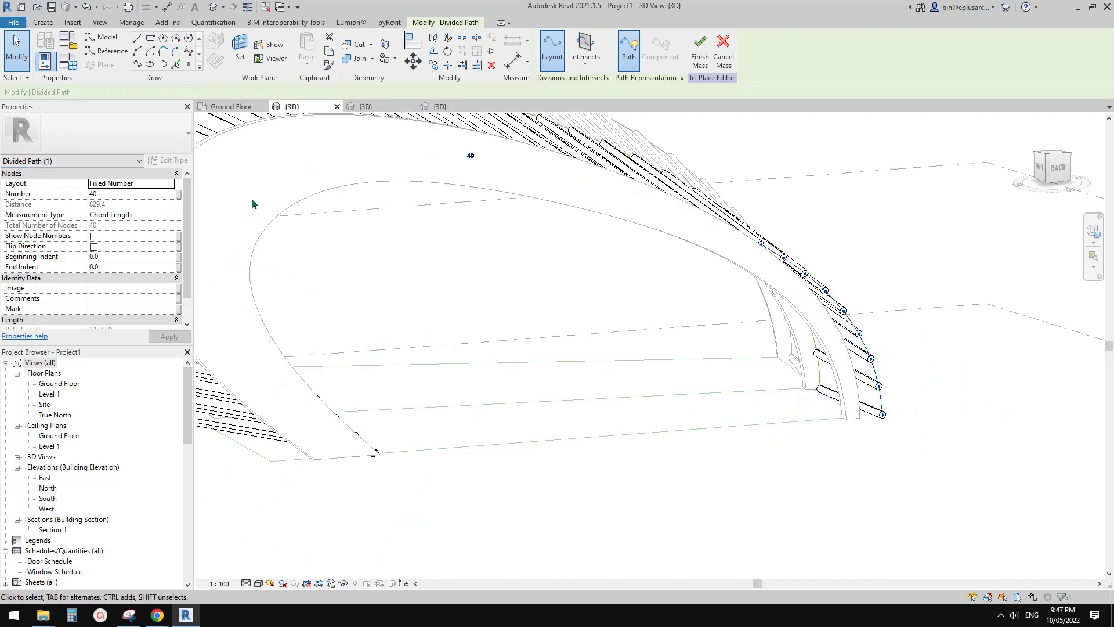
left_click(920, 354)
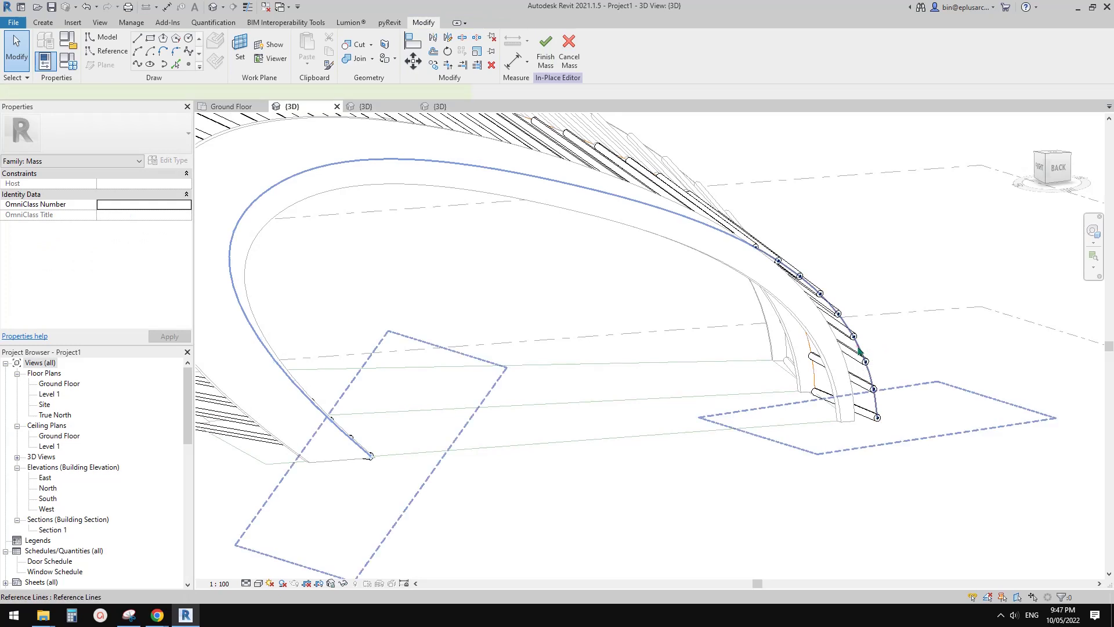
left_click(861, 351)
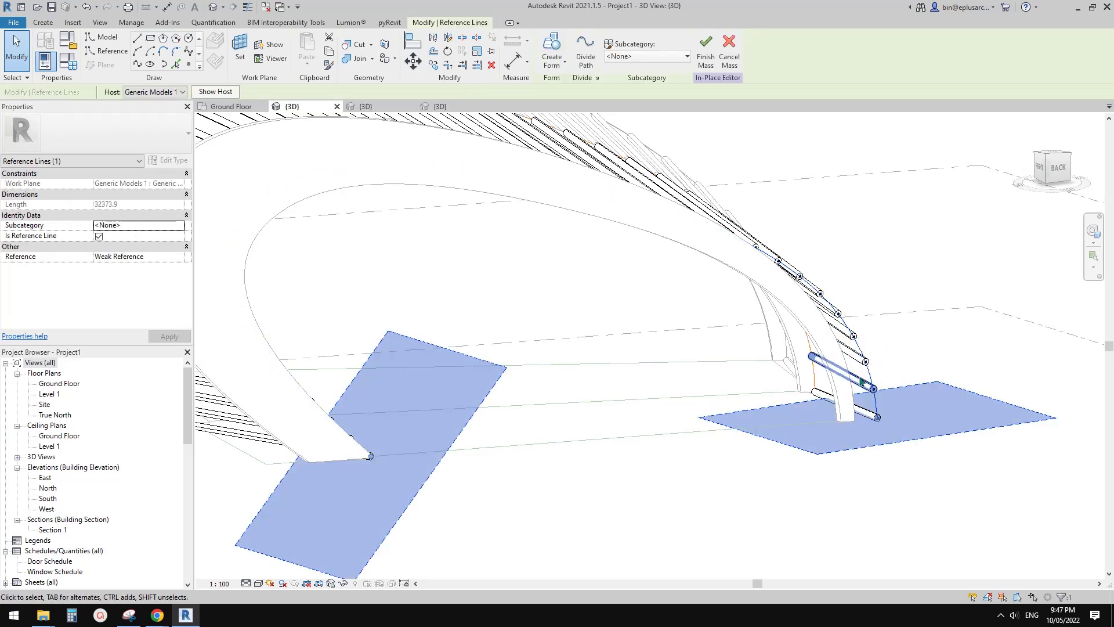
middle_click_drag(873, 392, 898, 430, "shift")
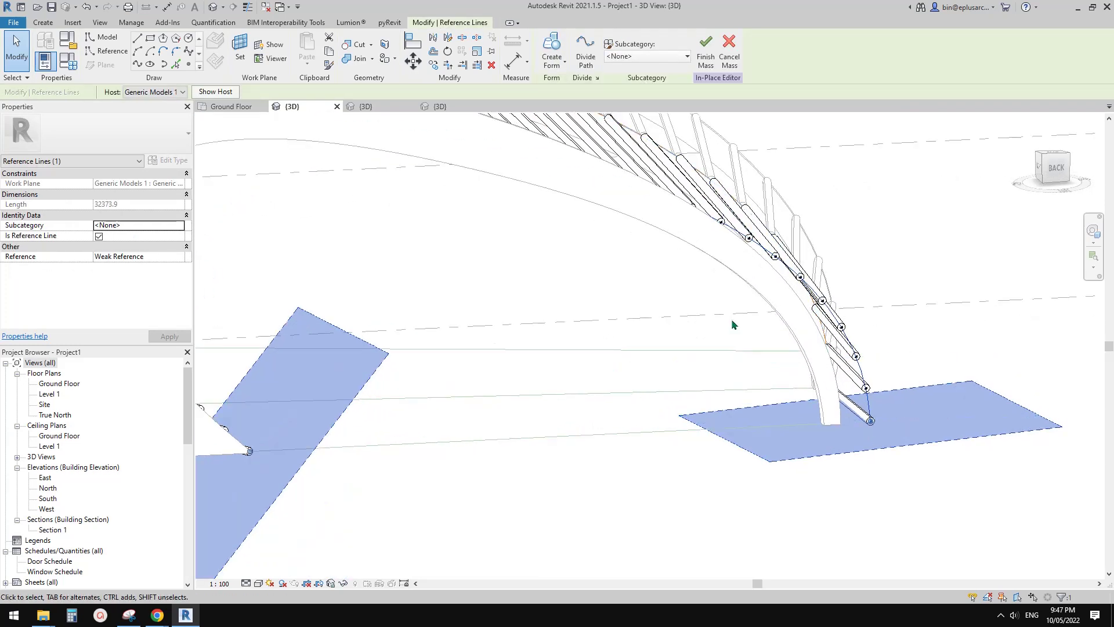
left_click_drag(872, 425, 868, 427)
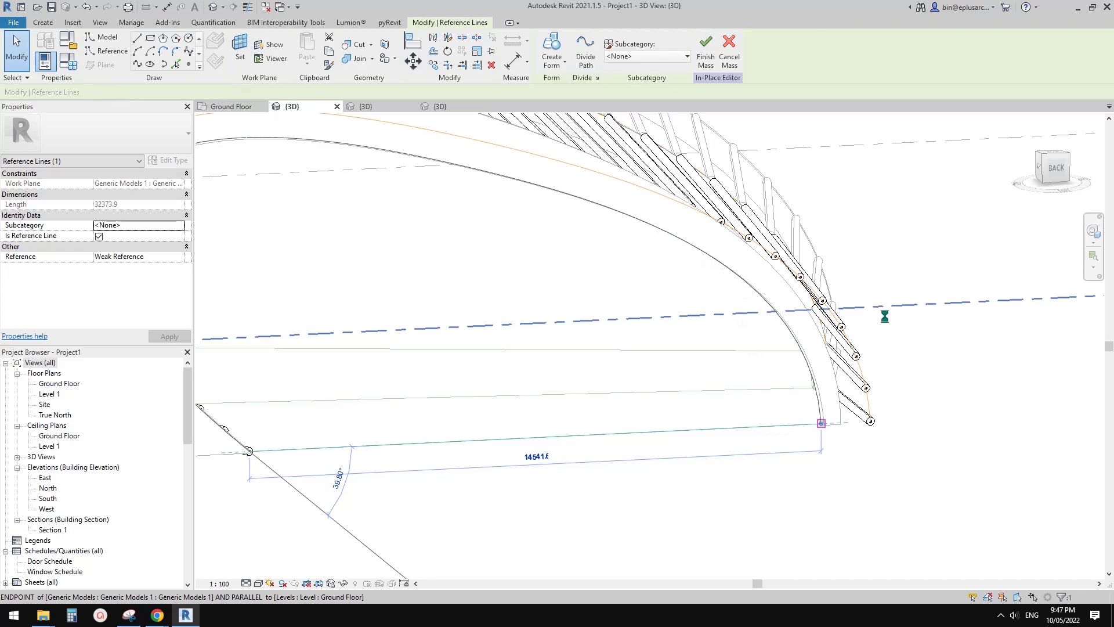
middle_click_drag(883, 311, 732, 281, "shift")
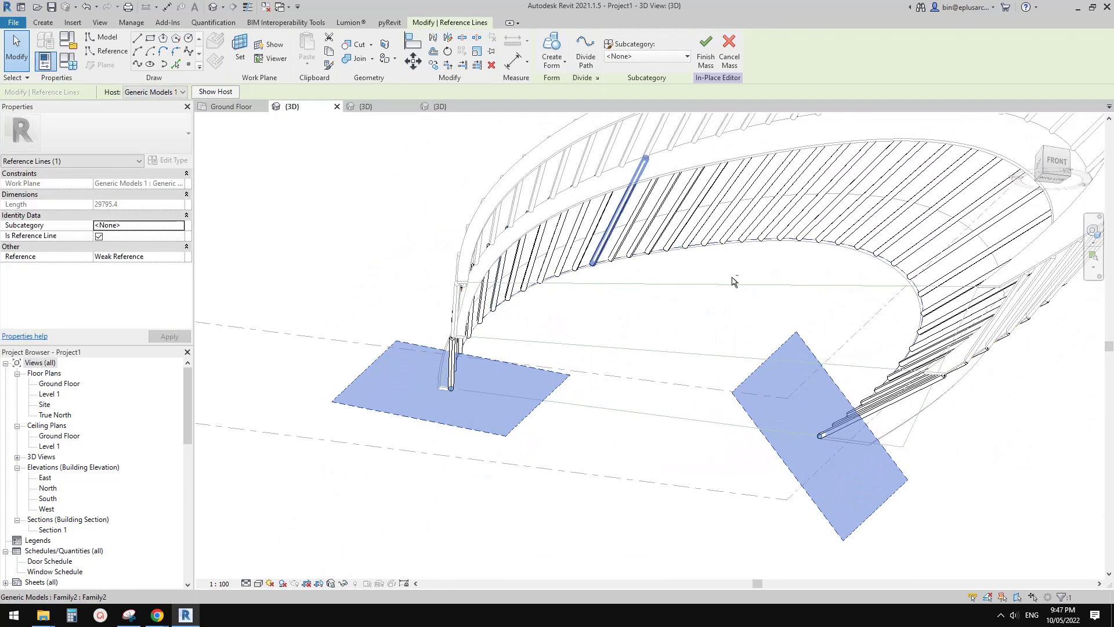
Step: Finish the back span's tube mass and inspect how its tubes meet the adjoining arch frames
middle_click_drag(702, 336, 865, 464, "shift")
left_click(688, 126)
left_click(544, 61)
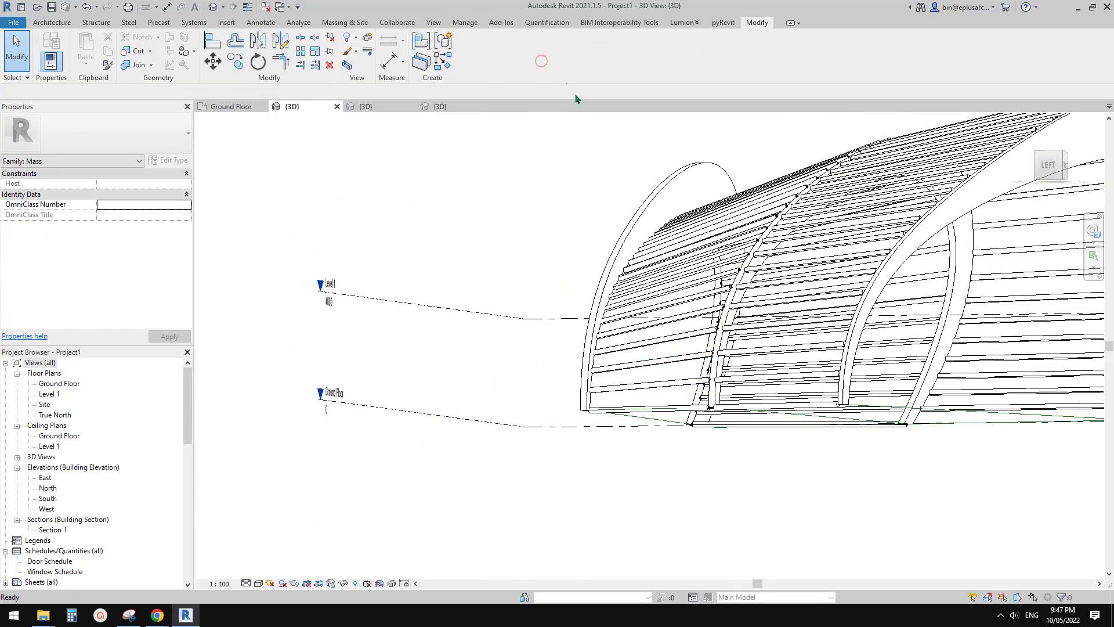
middle_click_drag(714, 301, 772, 369, "shift")
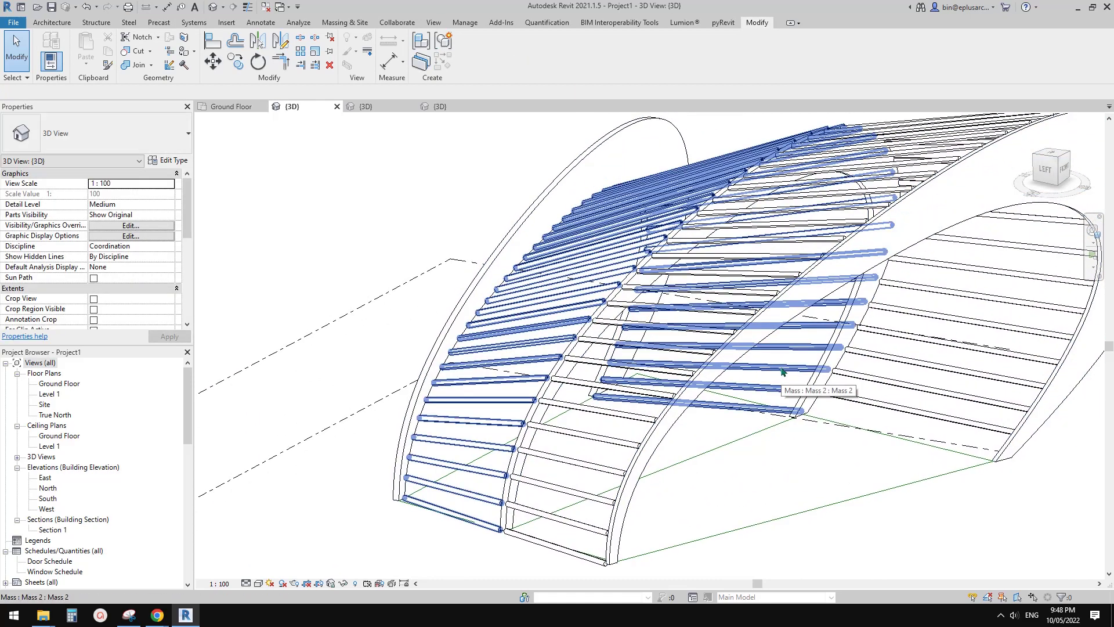